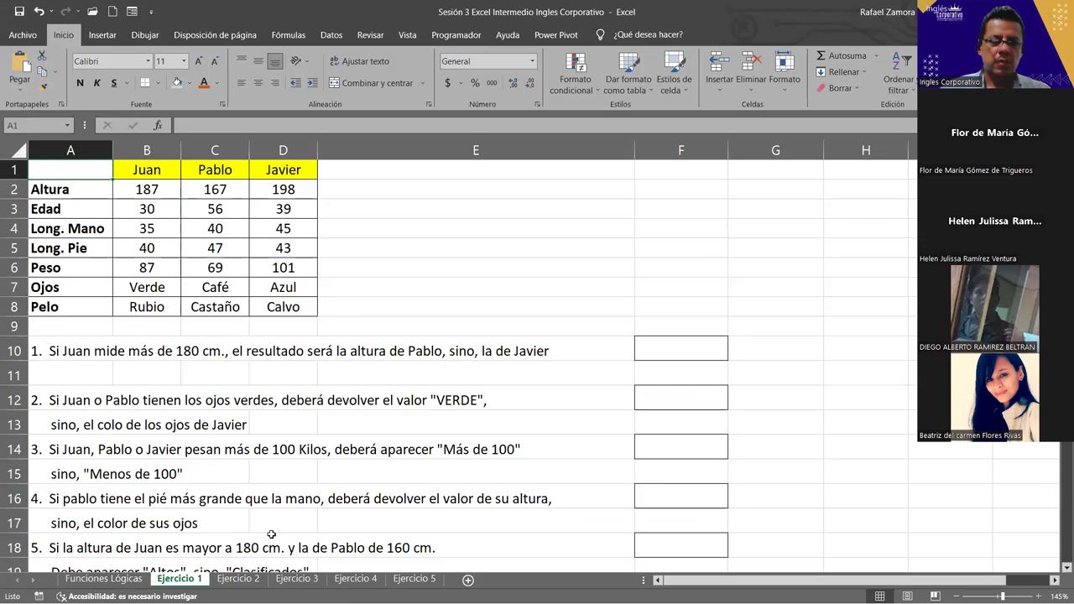
Look over the Ejercicio 1 exercises, then switch to the Ejercicio 2 sheet.
scroll(288, 537, down, 2)
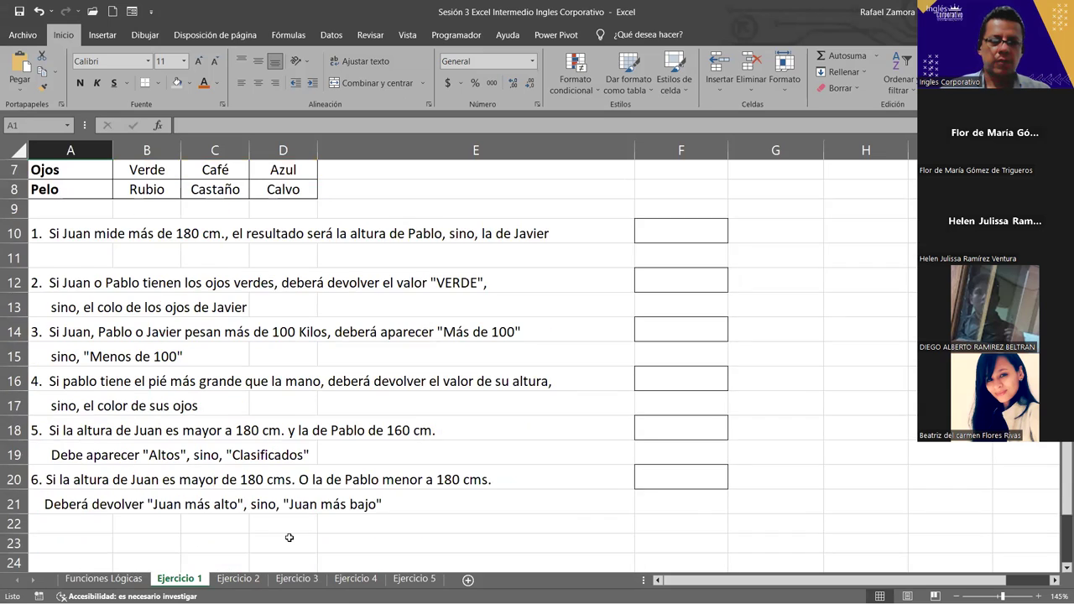
scroll(289, 537, down, 1)
scroll(288, 536, down, 3)
scroll(289, 537, up, 2)
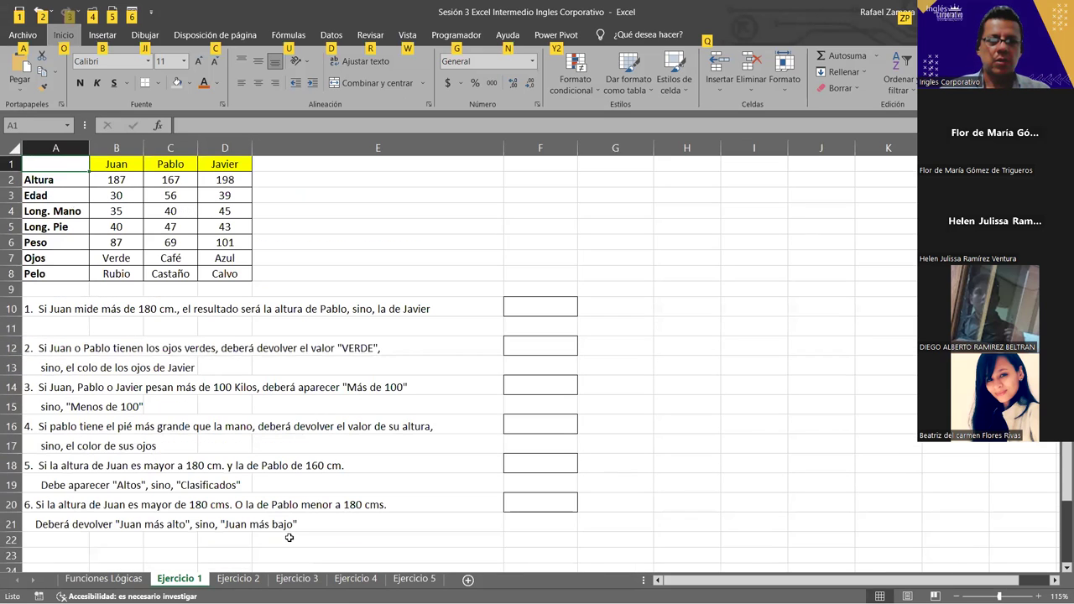
key(alt)
click(289, 537)
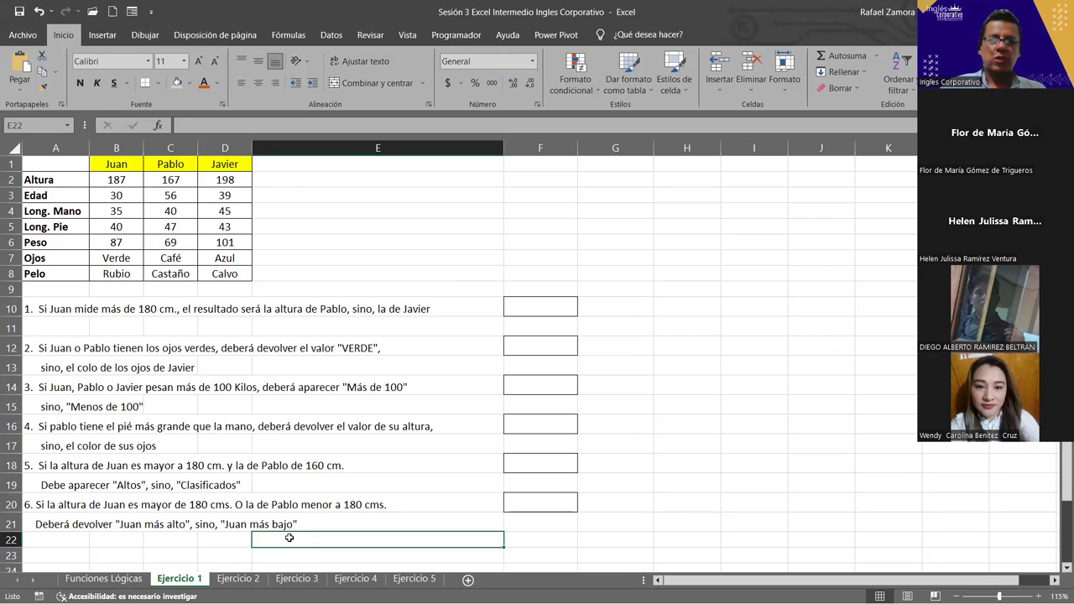
click(233, 579)
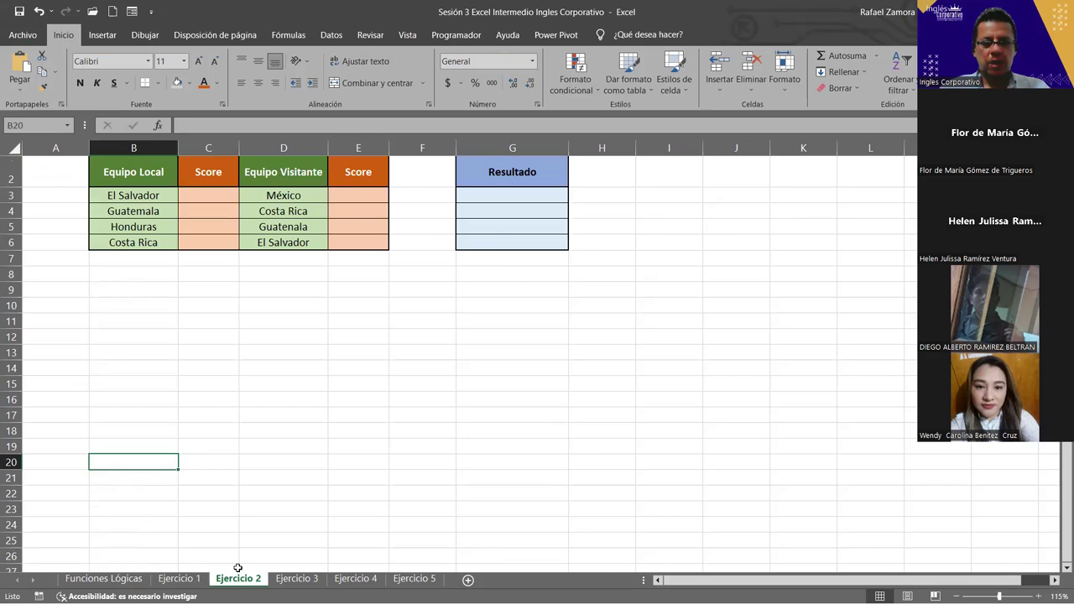
scroll(337, 490, up, 2)
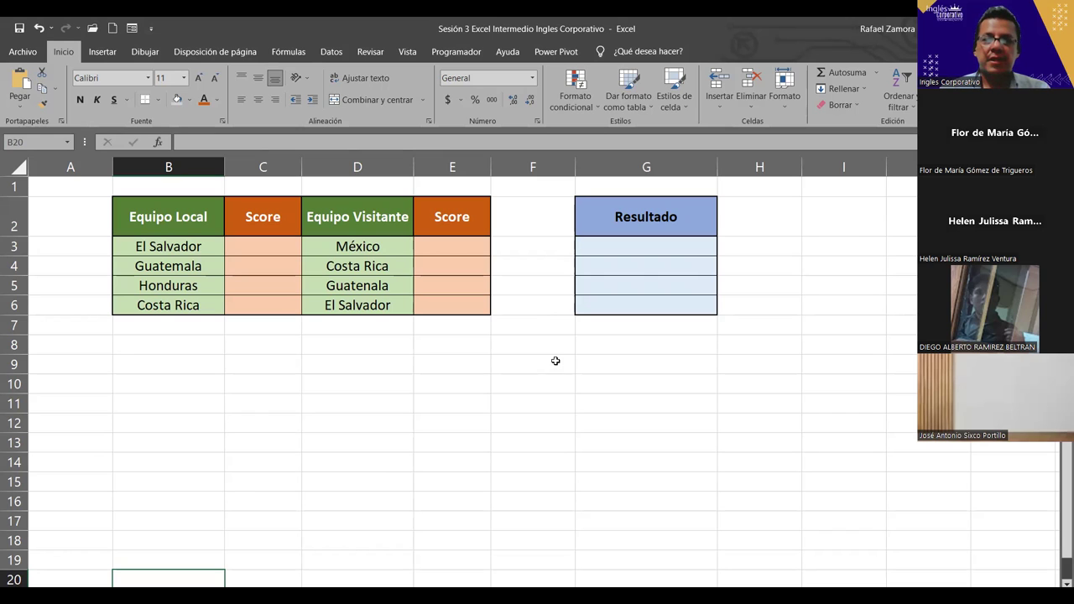
Enter the labels Ganador, Perdedor and Empate in cells G9, G10 and G11.
click(149, 360)
click(645, 367)
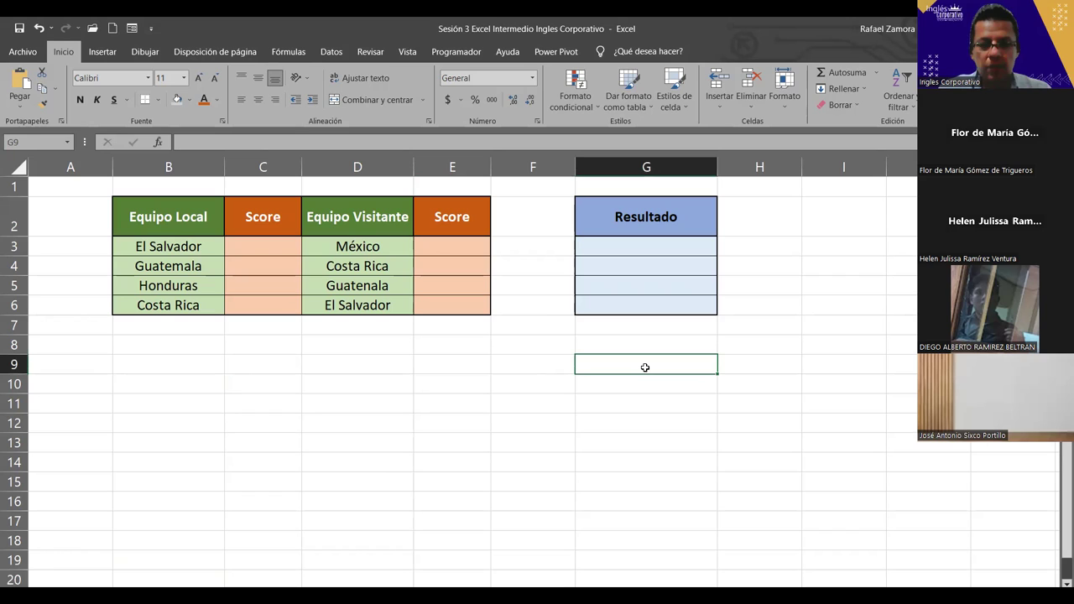
text(GAnadir)
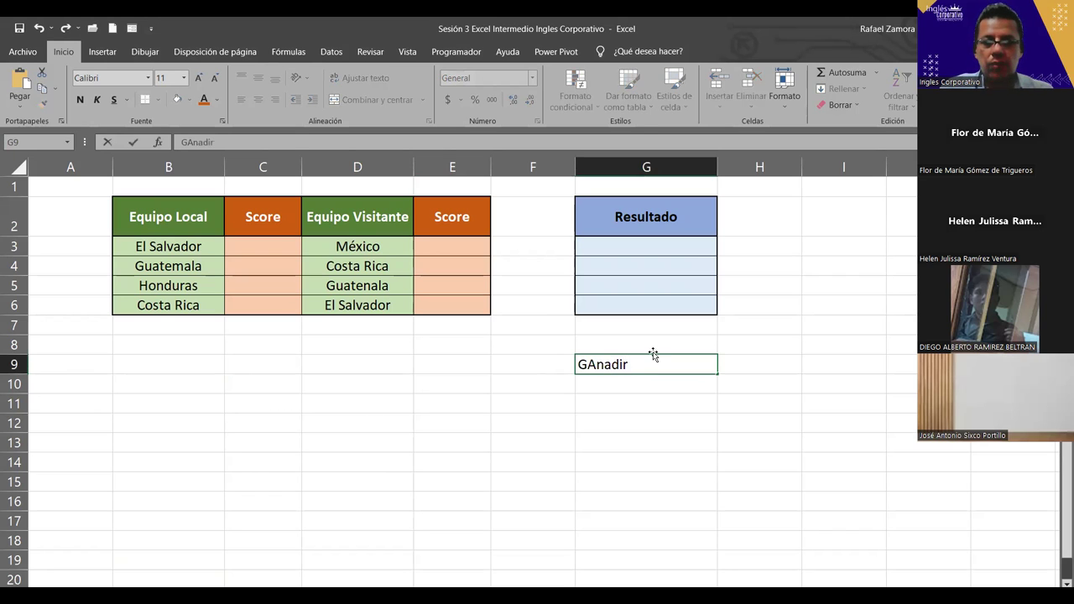
key(BackSpace)
key(BackSpace)
key(BackSpace)
key(BackSpace)
text(anador)
key(Return)
text(Pew)
key(BackSpace)
key(BackSpace)
text(erdedor)
key(Return)
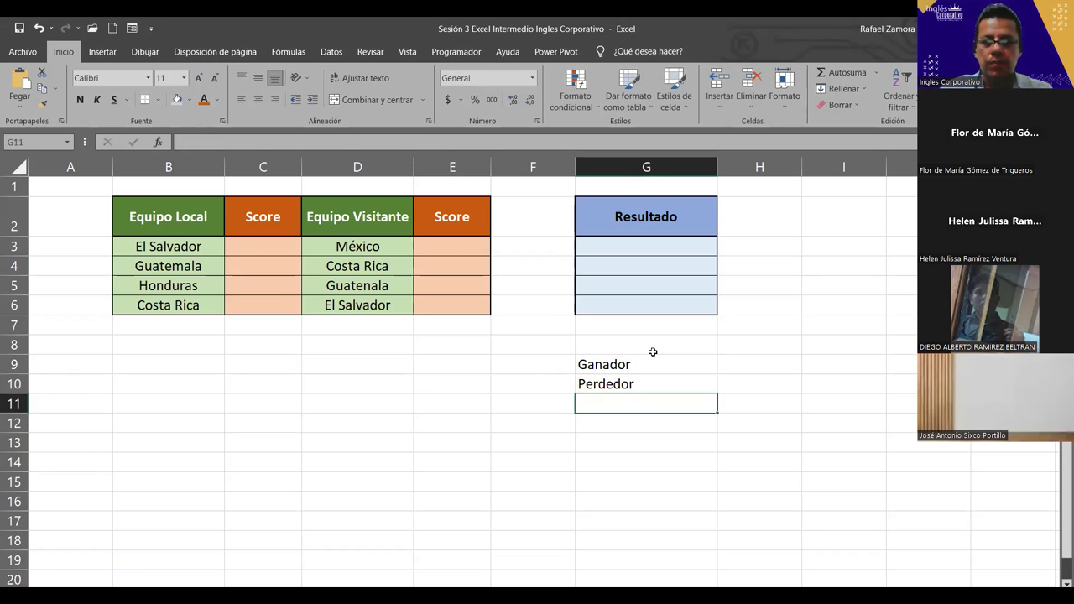
text(Empate)
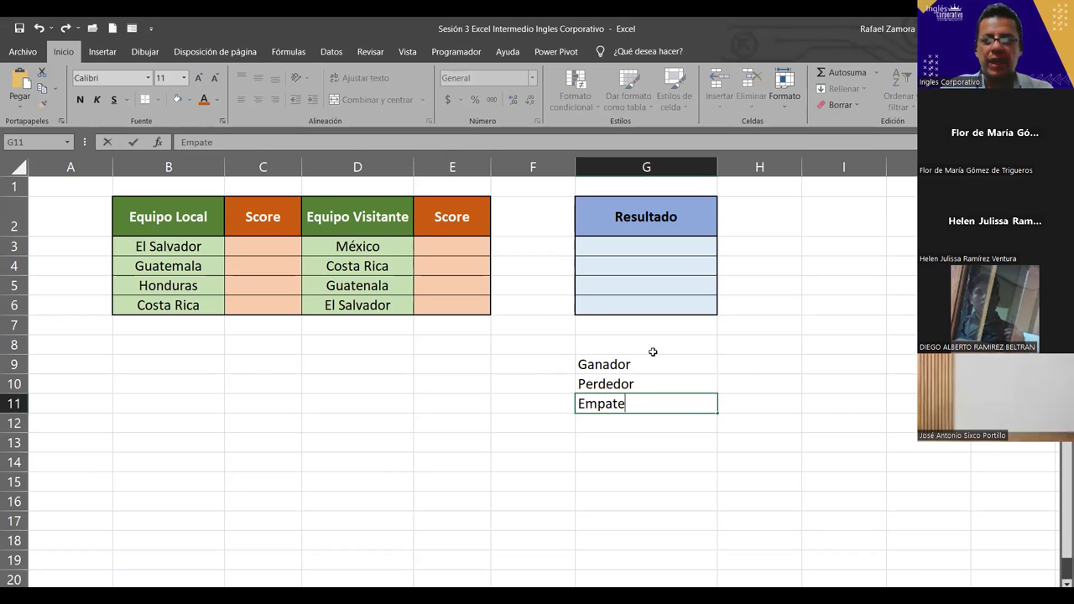
key(Return)
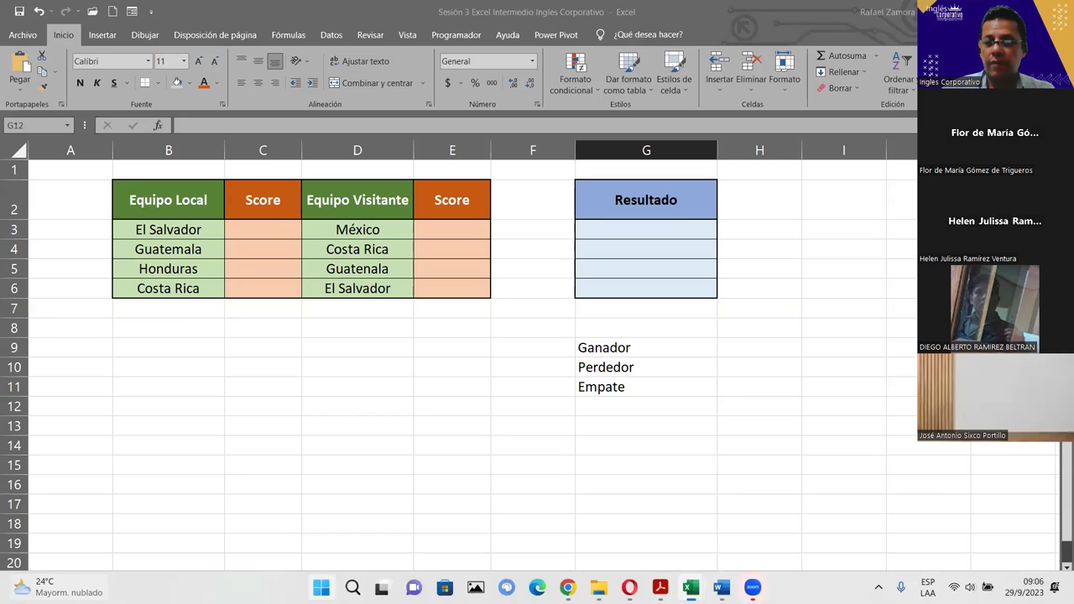
Review the Ejercicio 2 match table and select the first home score cell C3.
click(754, 426)
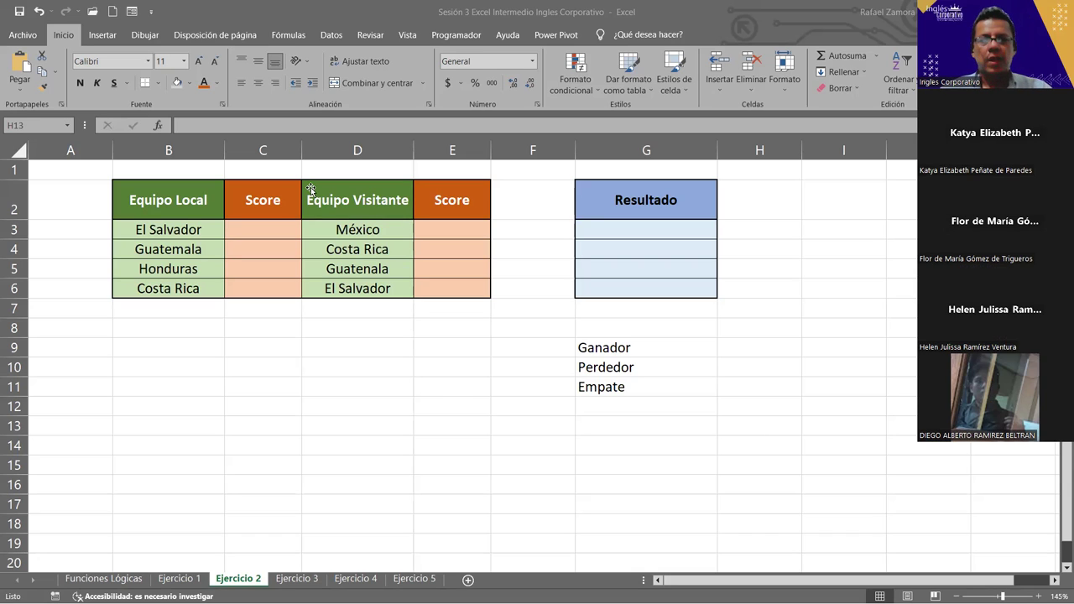
click(319, 338)
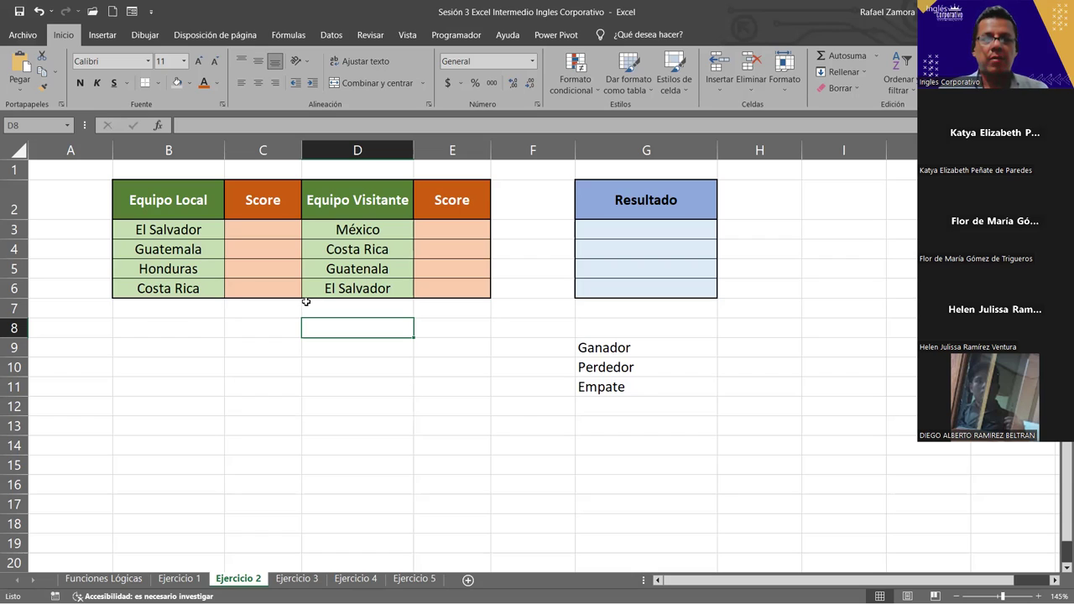
click(294, 228)
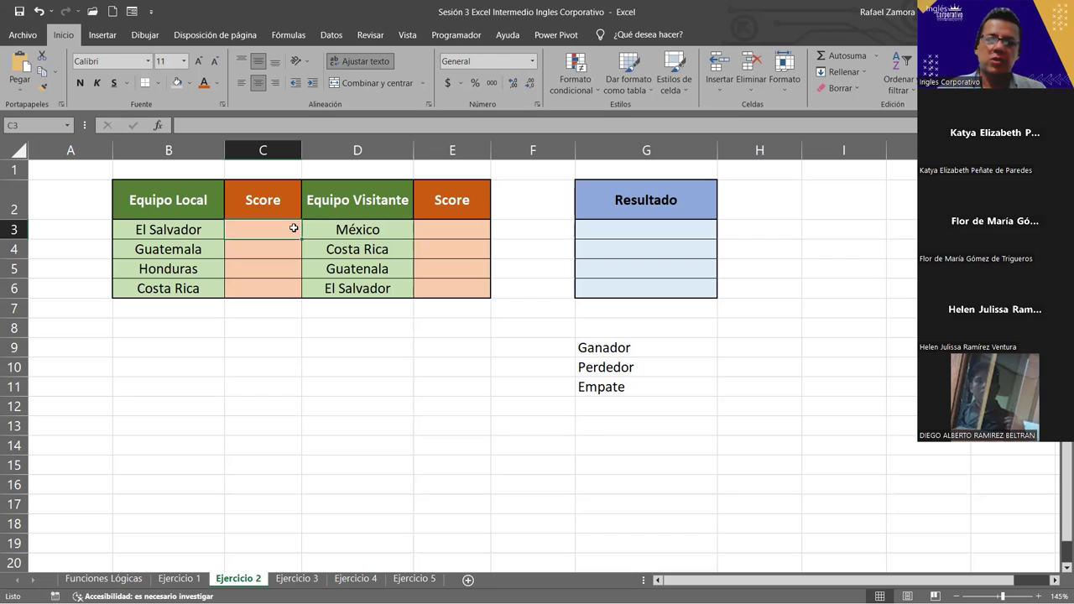
Enter =ALEATORIO.ENTRE(1,3) in C3 for a random home score.
click(260, 235)
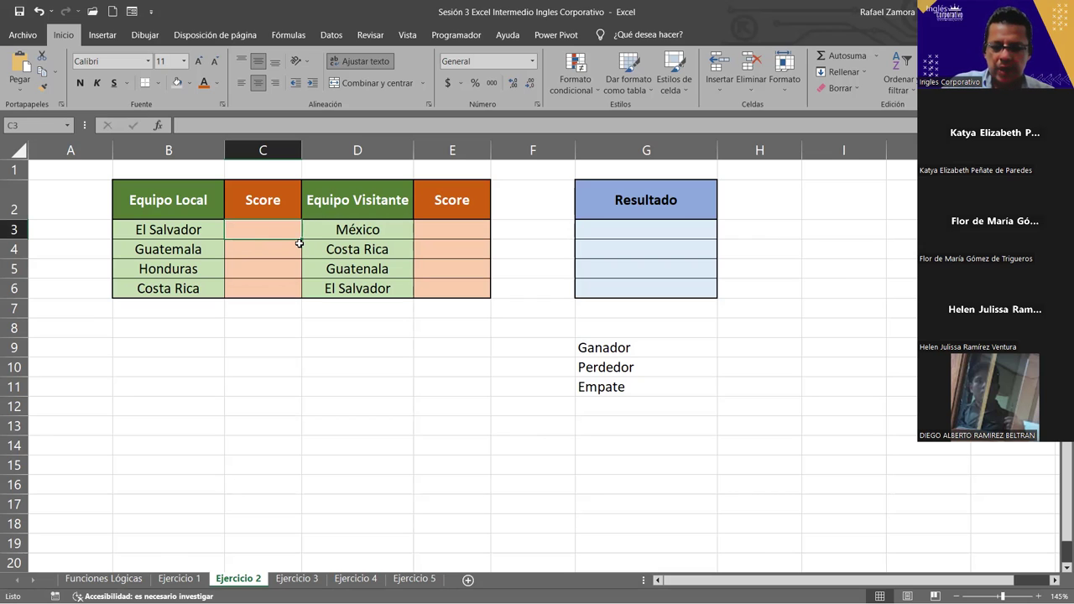
text(=)
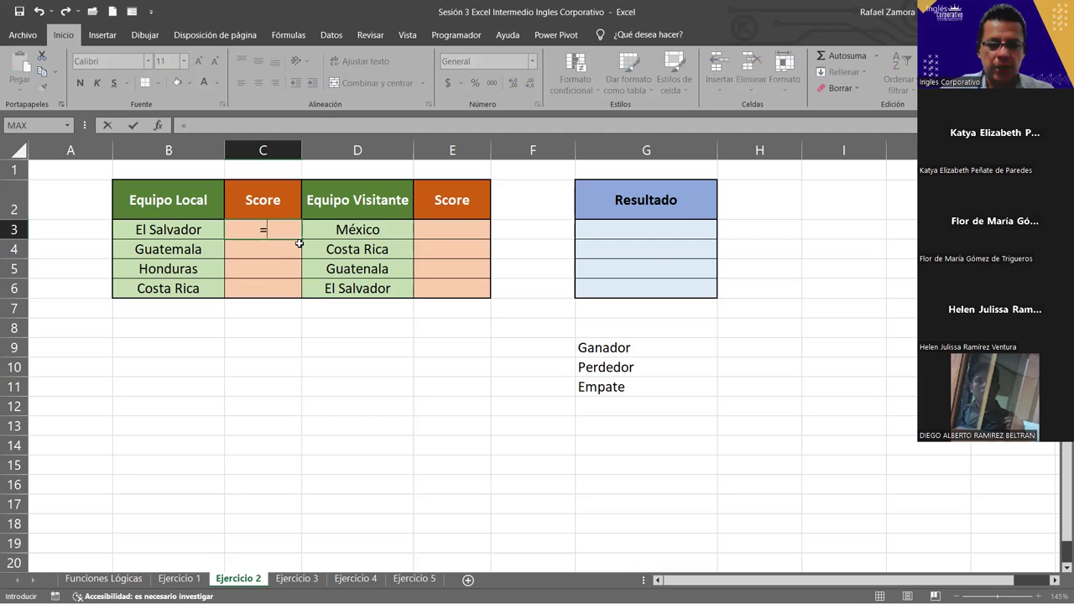
text(ale)
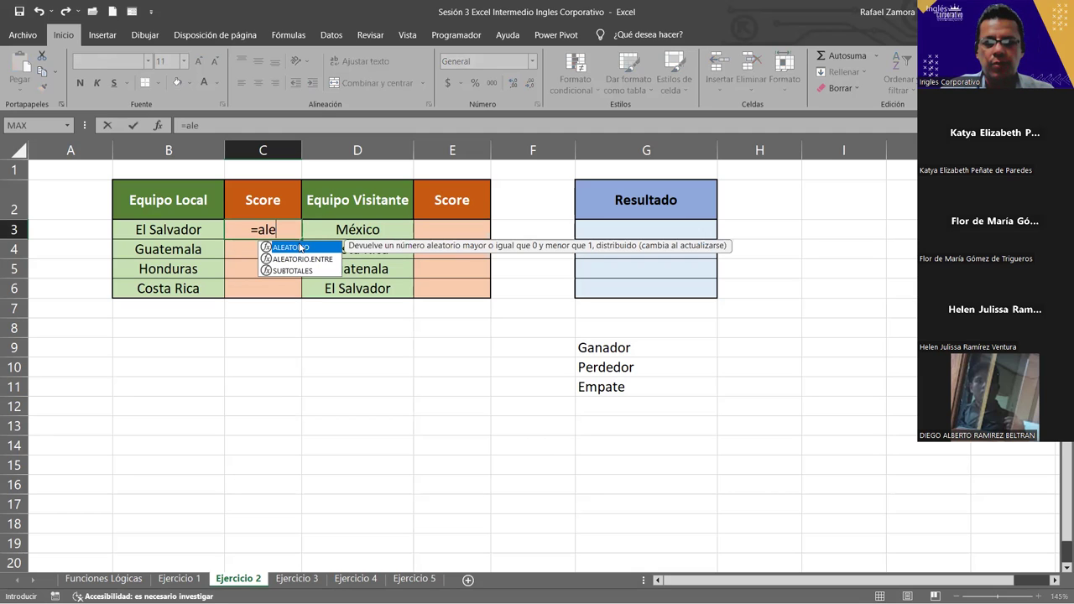
key(Right)
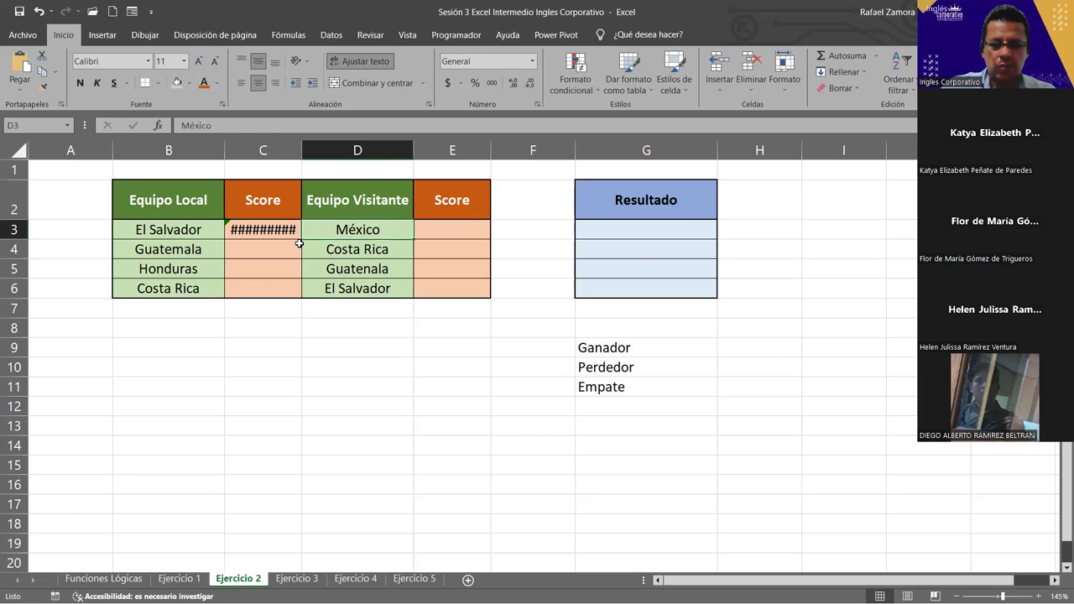
text(?)
key(Escape)
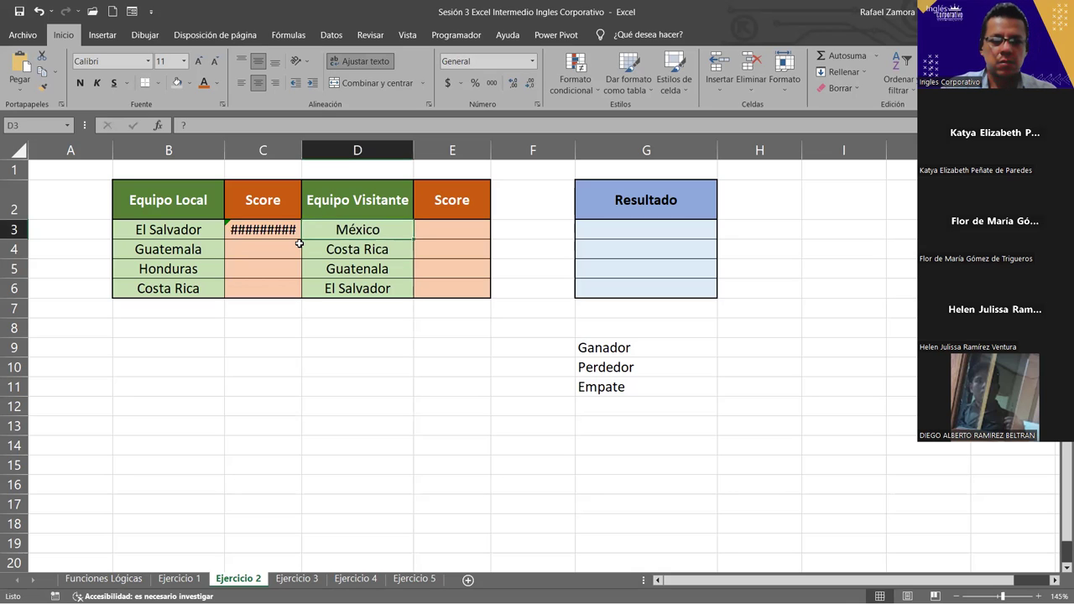
key(Left)
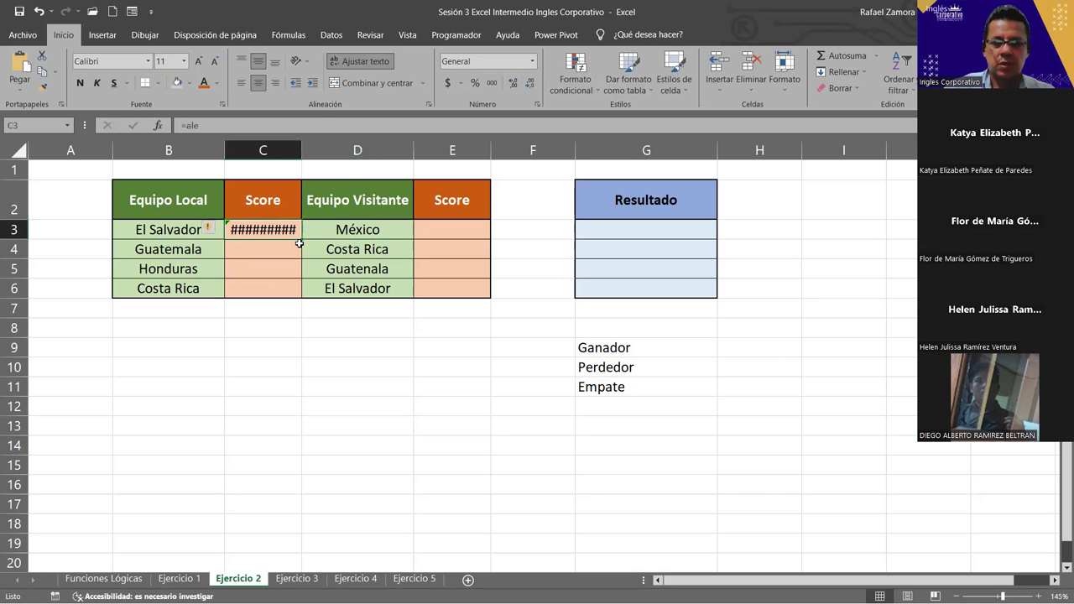
text(=)
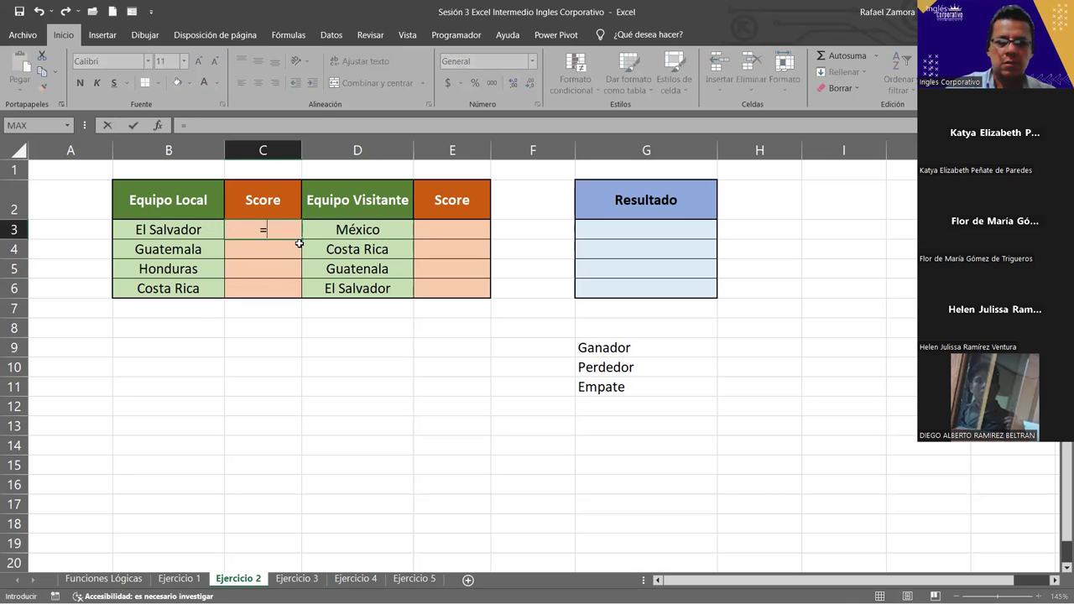
text(ale)
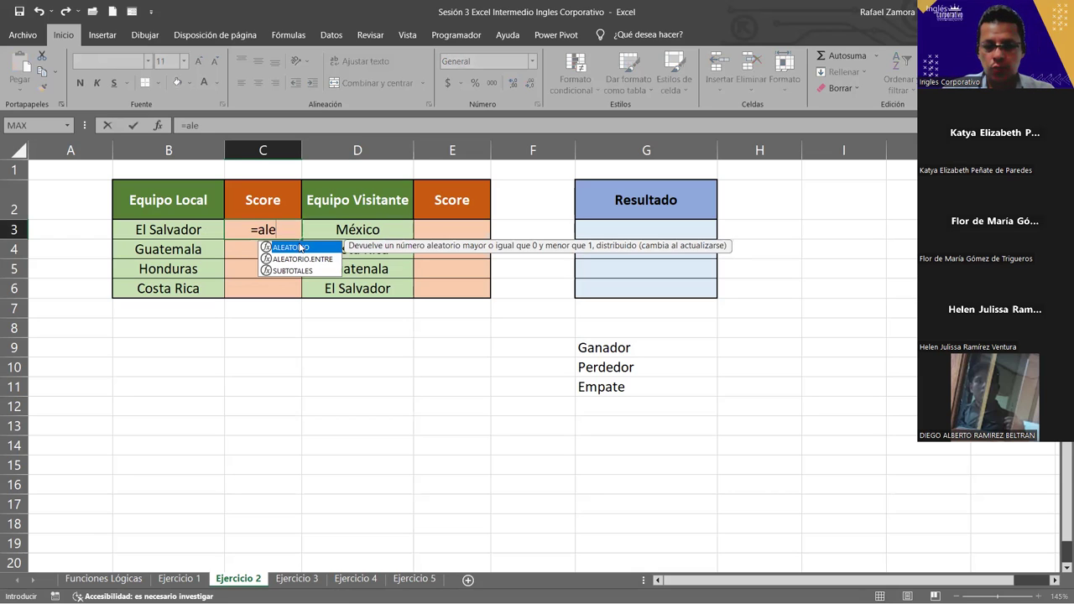
key(Down)
key(Tab)
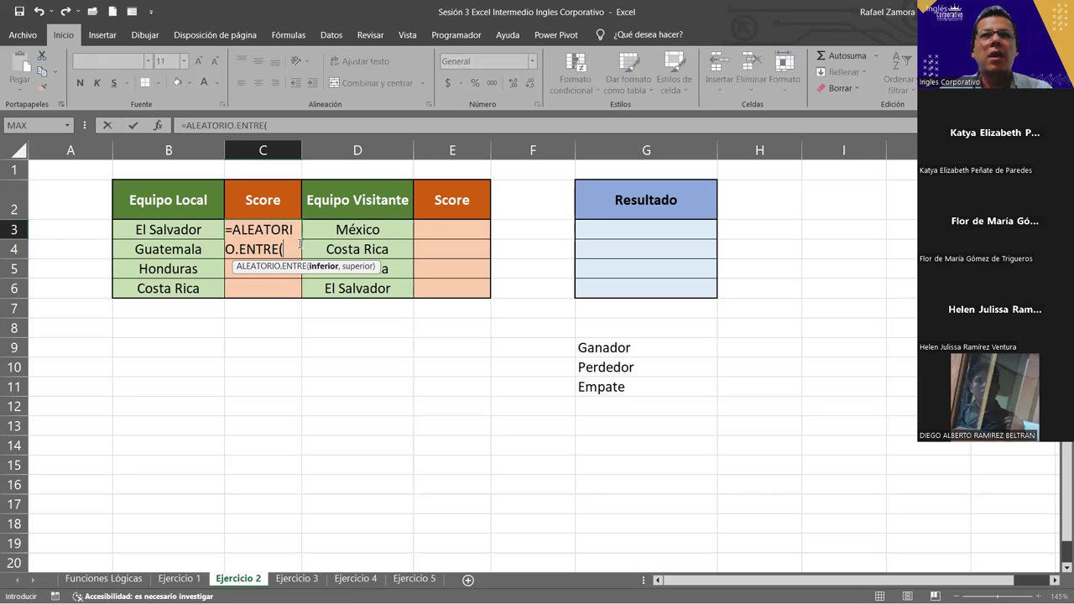
text(1)
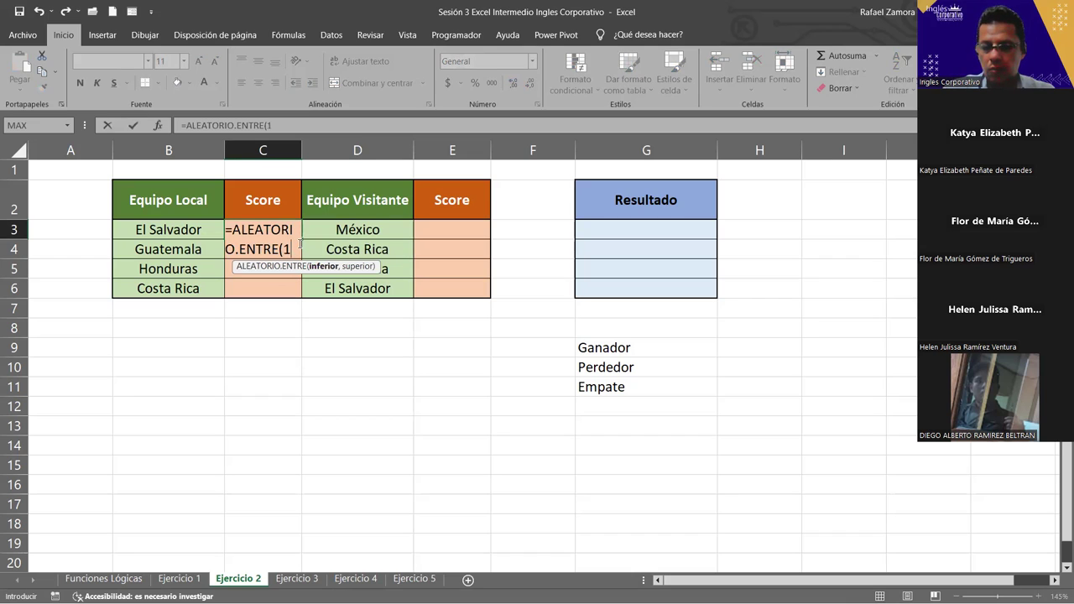
text(,)
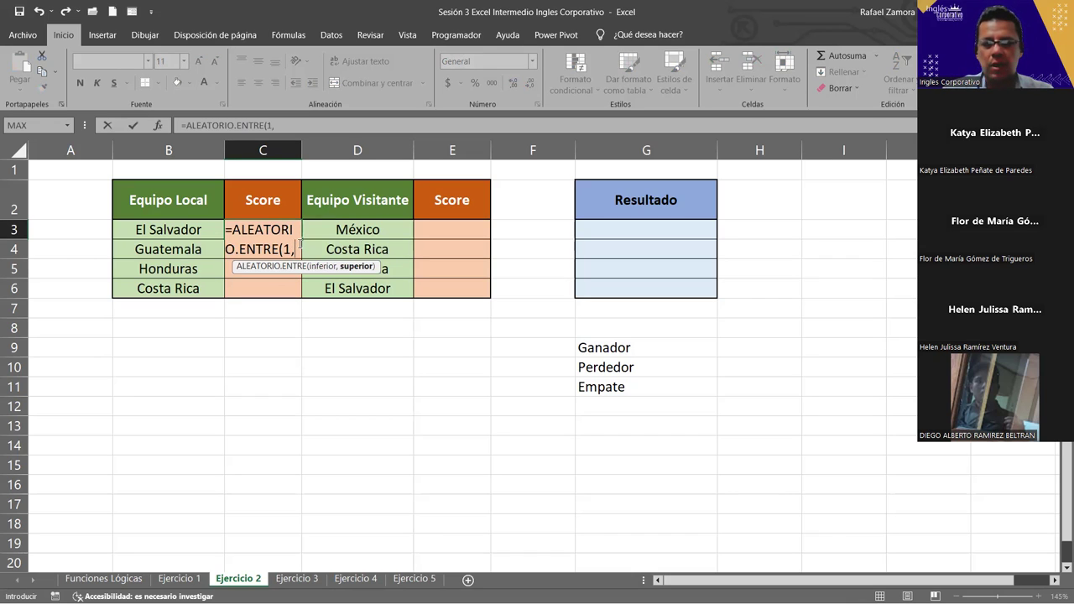
text(3)
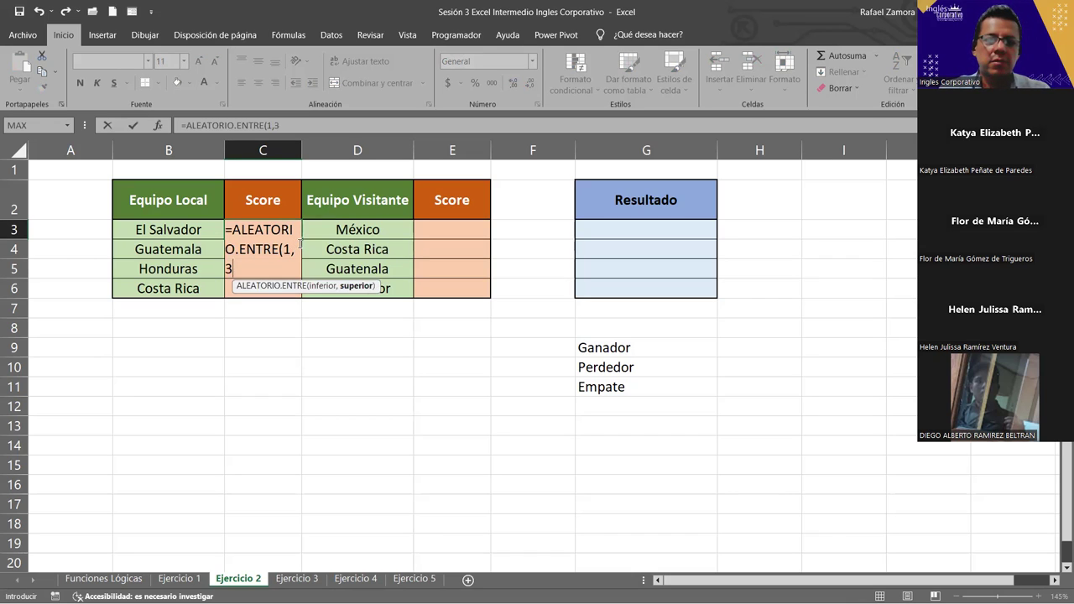
text())
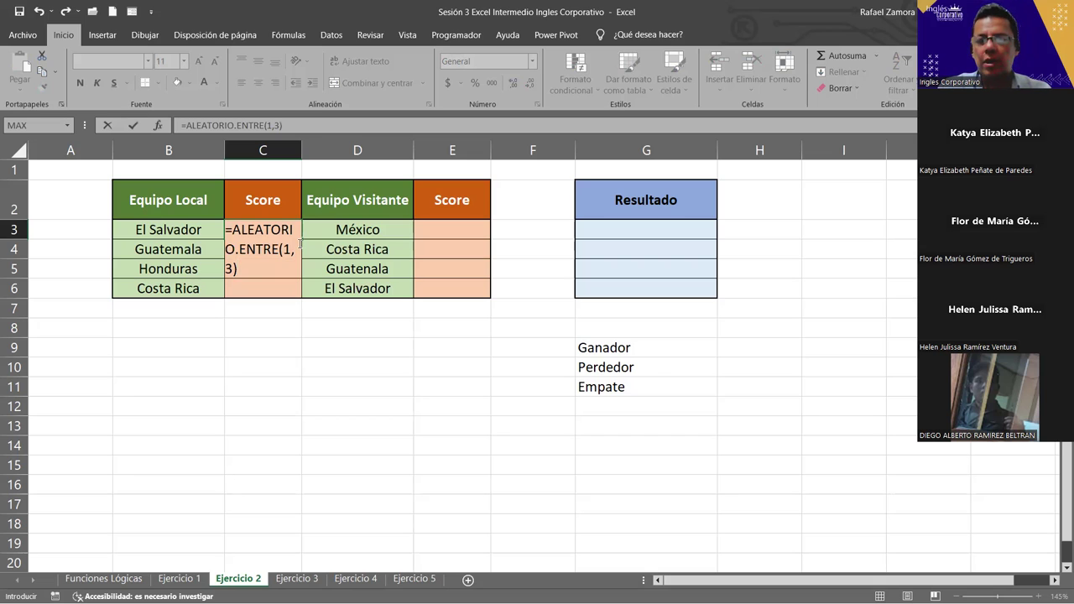
Confirm the random score formula in C3 and fill it down to C6.
key(Return)
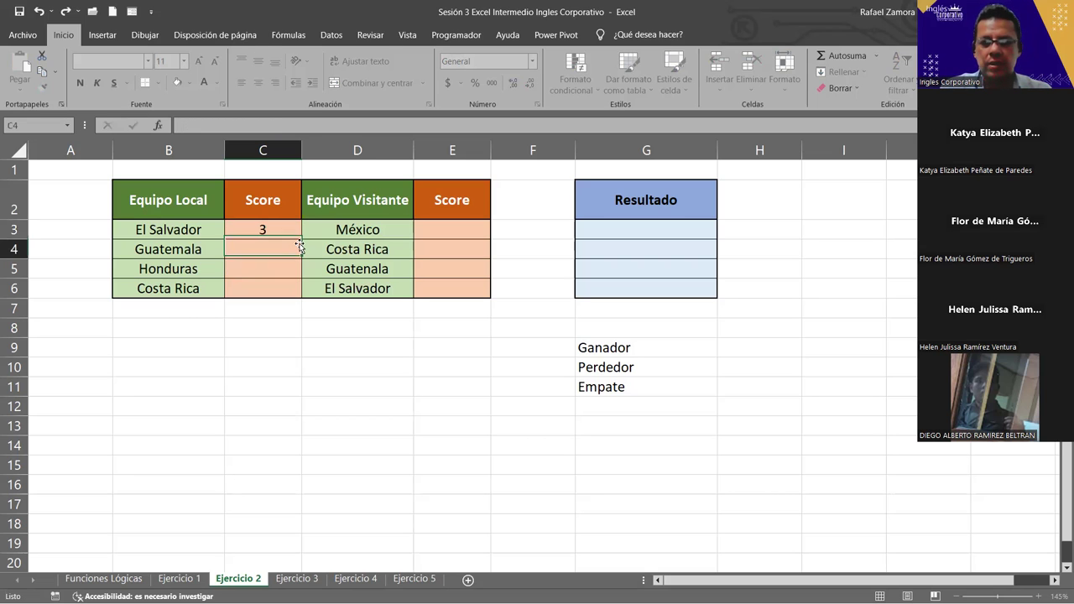
click(288, 234)
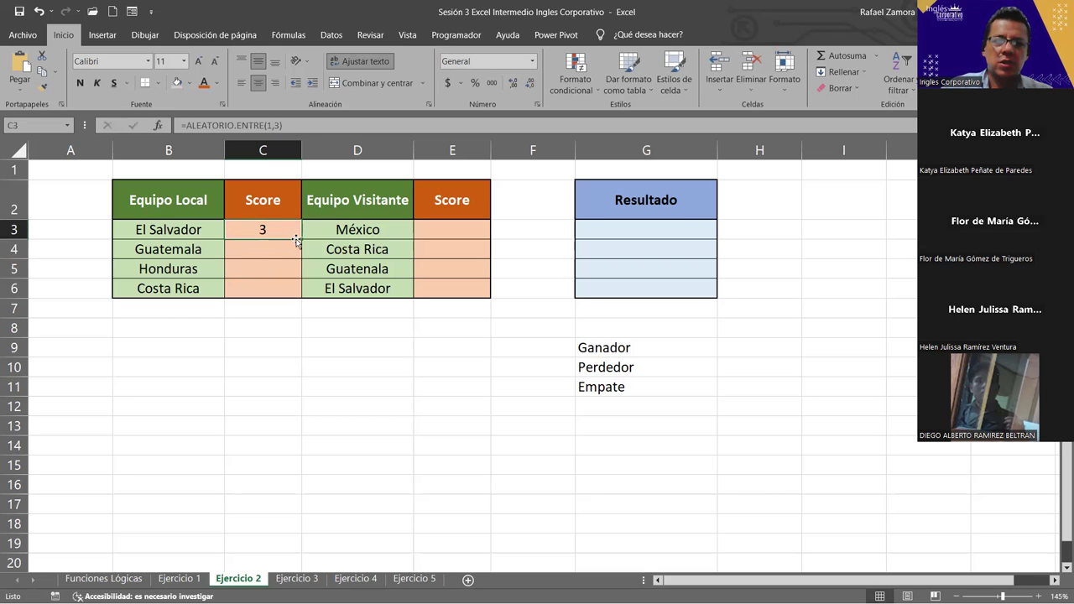
drag(300, 239, 300, 295)
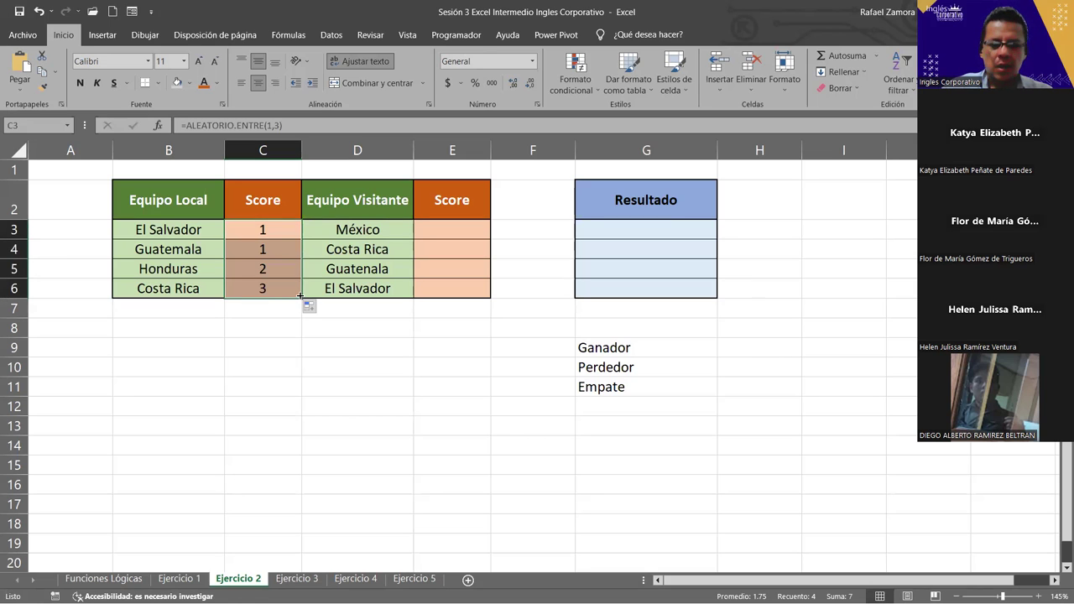
Copy the scores C3:C6 into E3:E6 and regenerate the random values with F9.
key(ctrl+c)
click(472, 240)
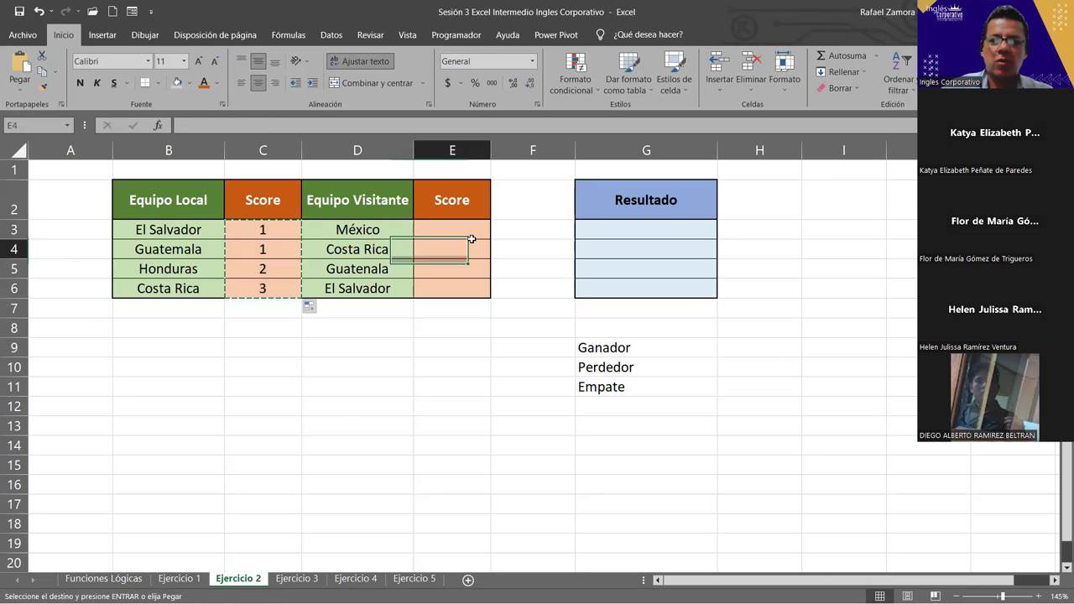
click(472, 233)
key(ctrl+v)
click(453, 304)
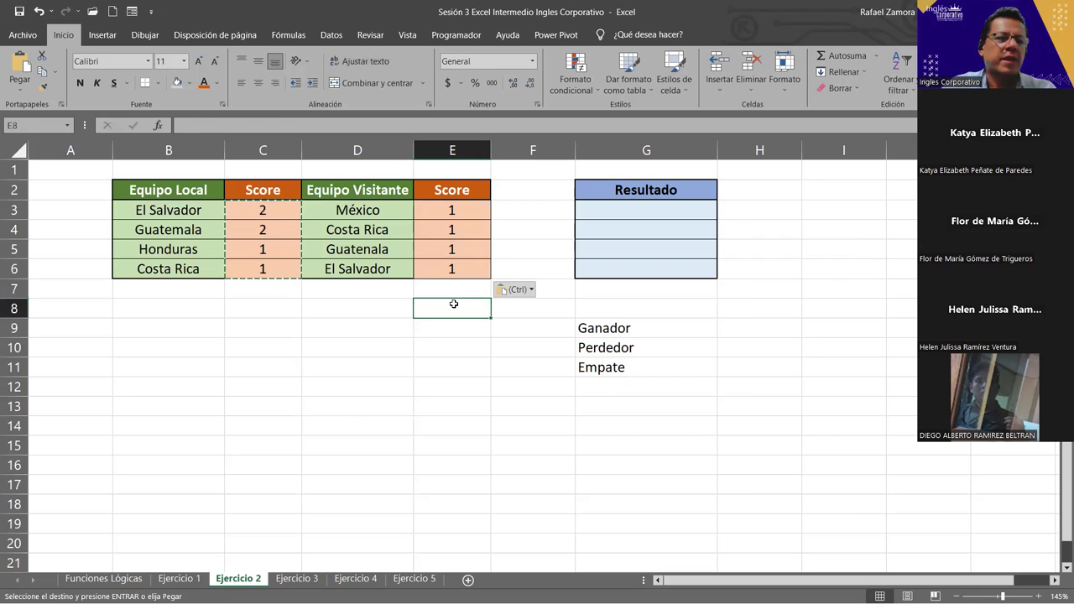
click(385, 351)
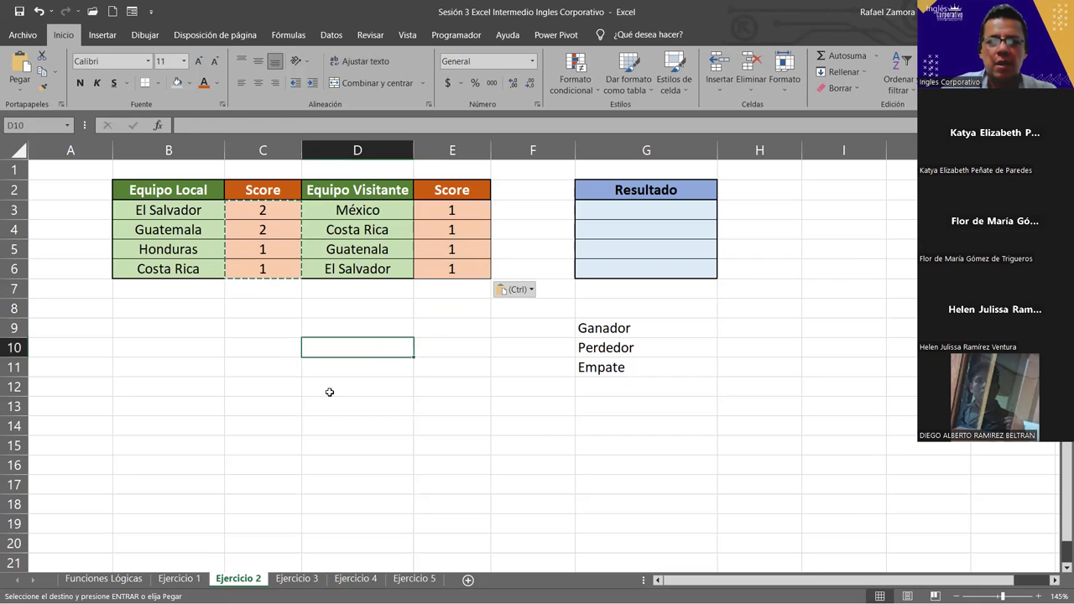
key(F9)
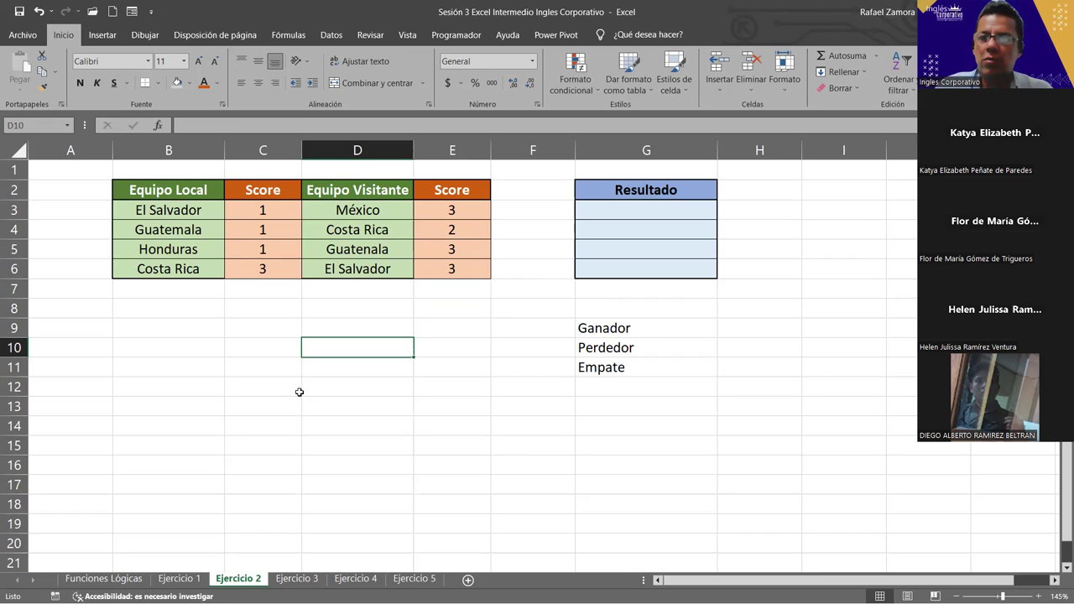
click(627, 214)
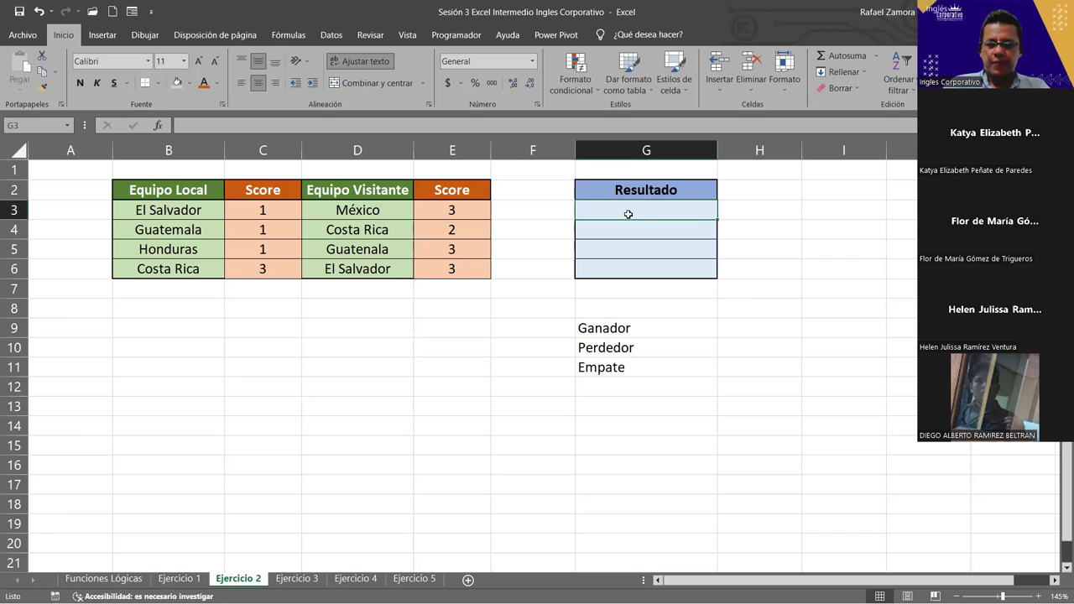
Begin =SI( in G3 with home score C3 as the start of the test.
text(=)
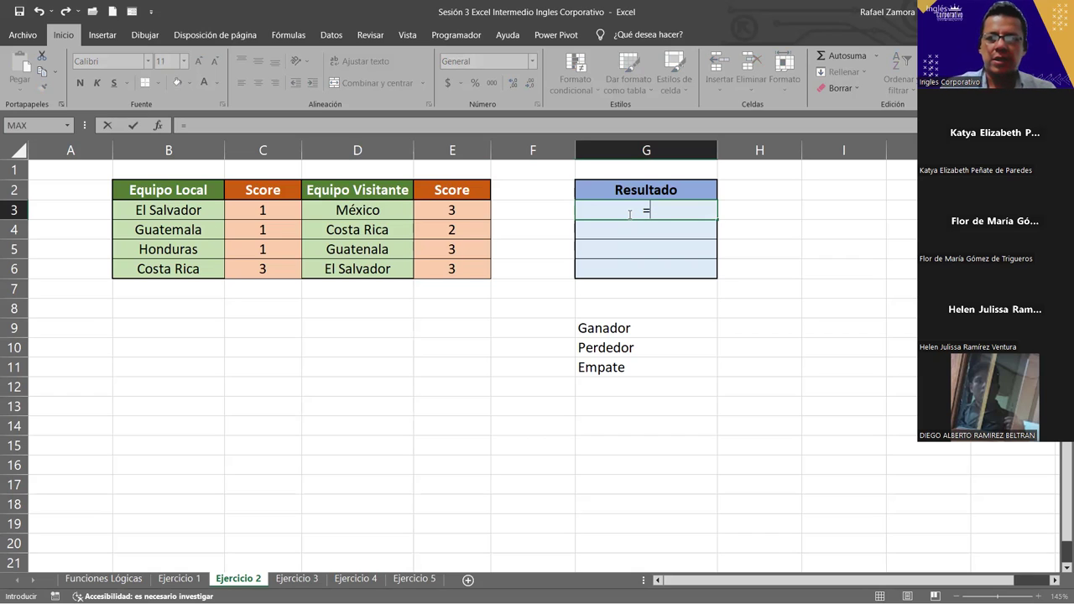
text(ss)
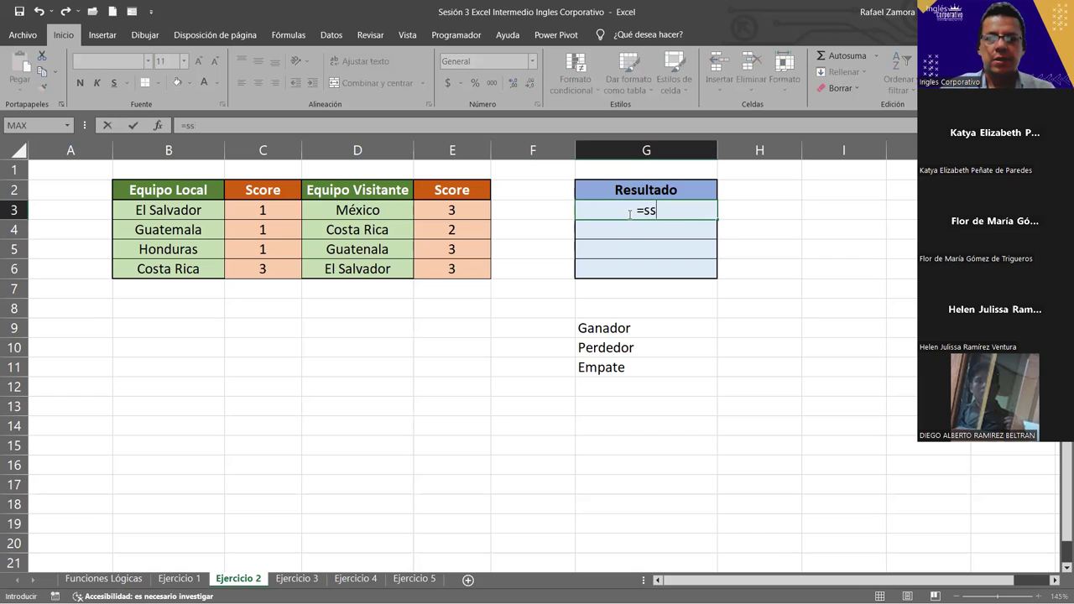
key(BackSpace)
text(i)
key(Tab)
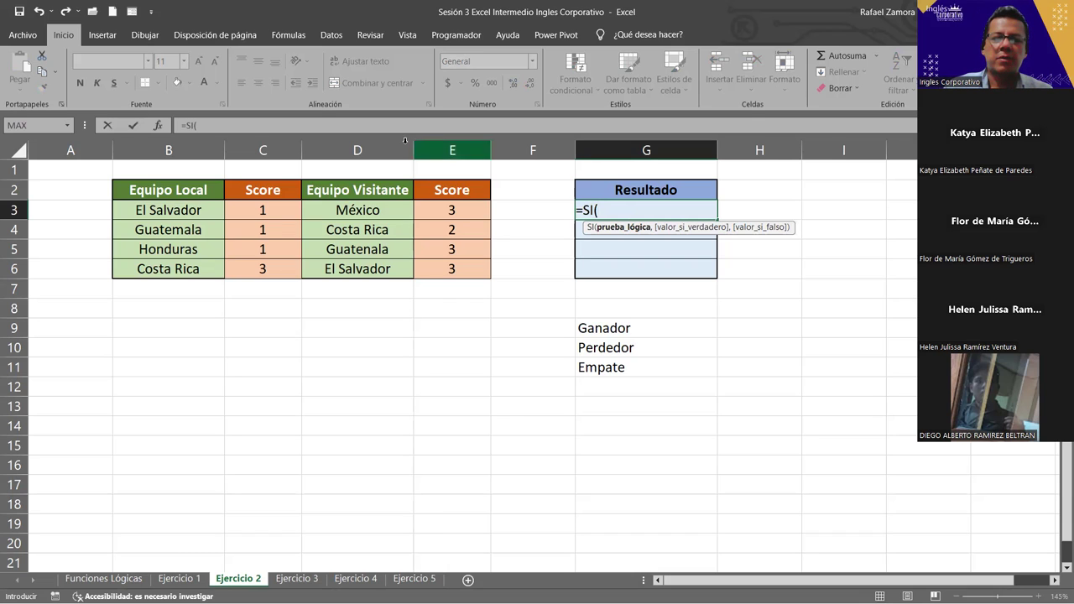
click(260, 210)
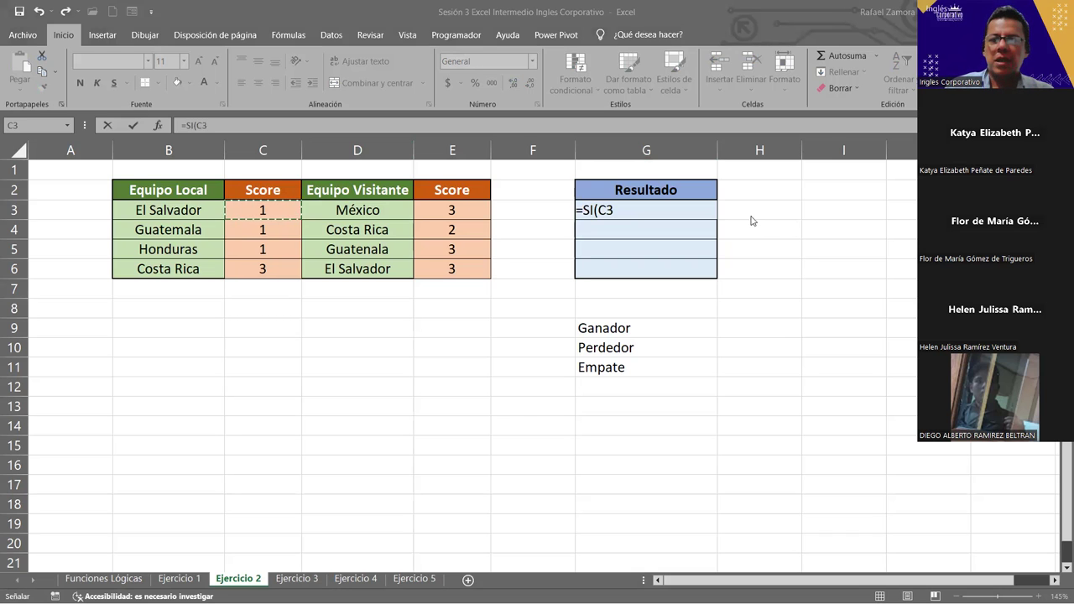
Complete G3's test as C3>E3, followed by a comma.
click(692, 210)
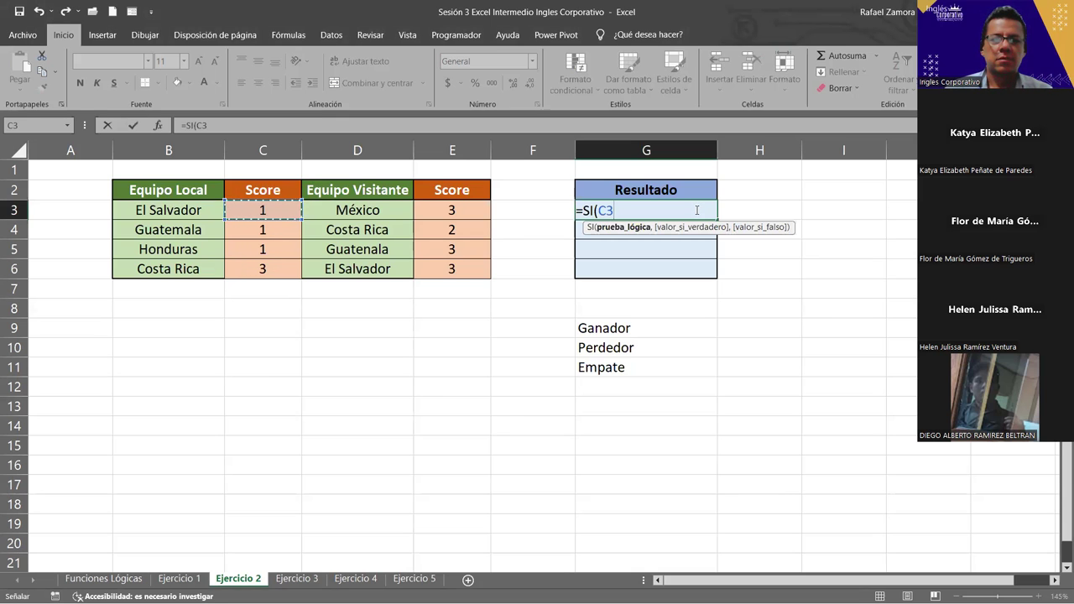
key(F8)
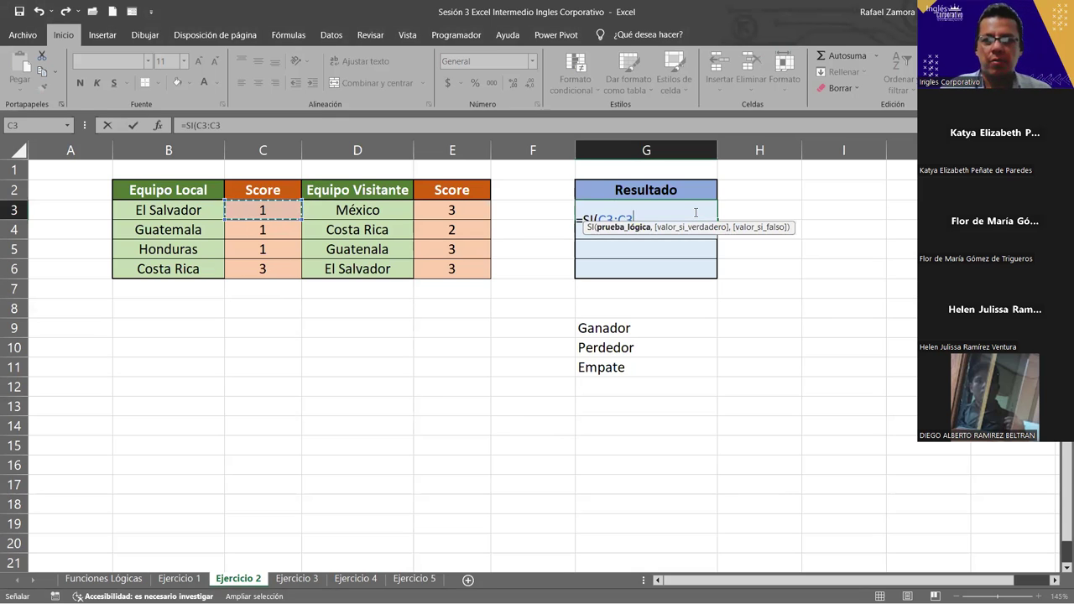
key(BackSpace)
key(BackSpace)
key(BackSpace)
text(:)
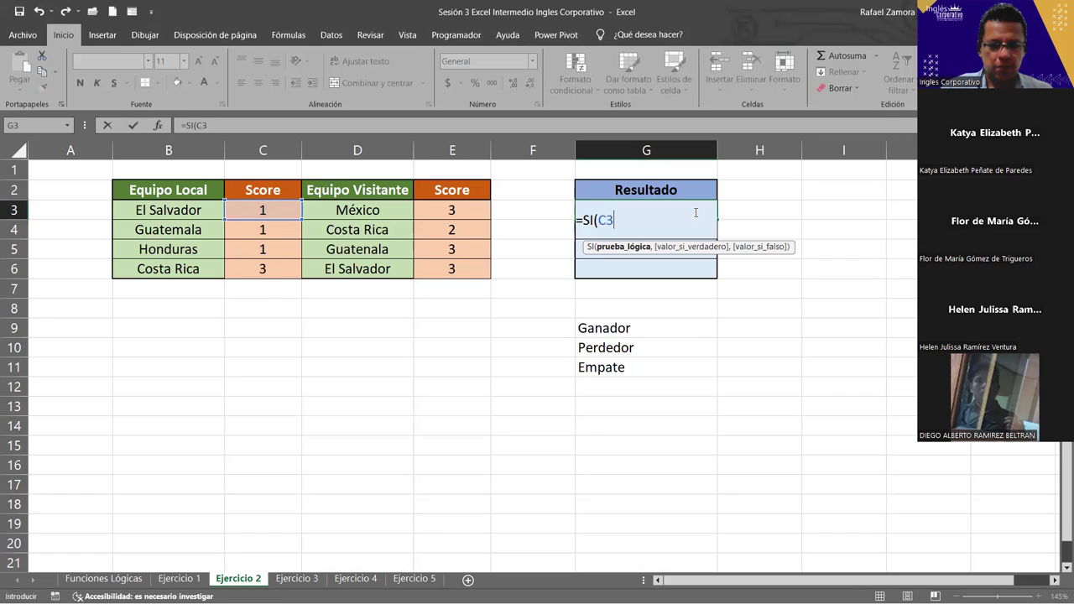
key(BackSpace)
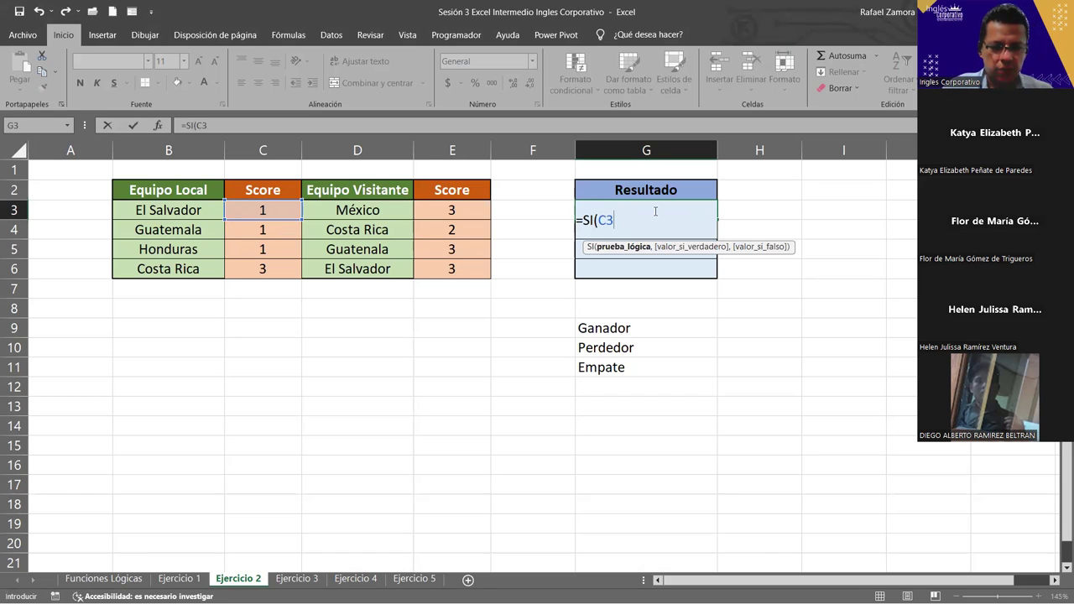
text(>)
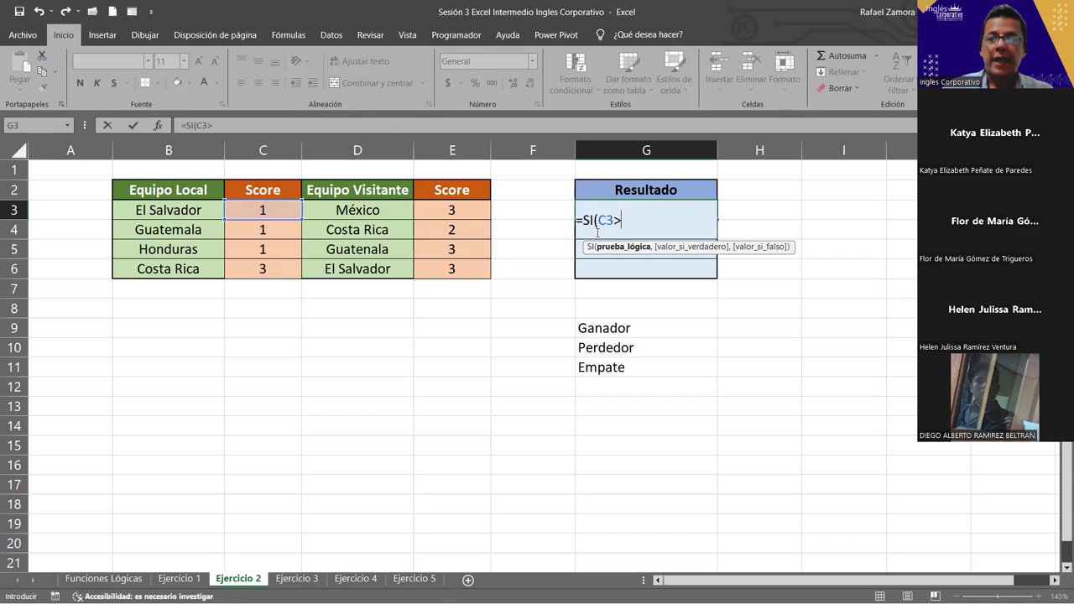
click(464, 217)
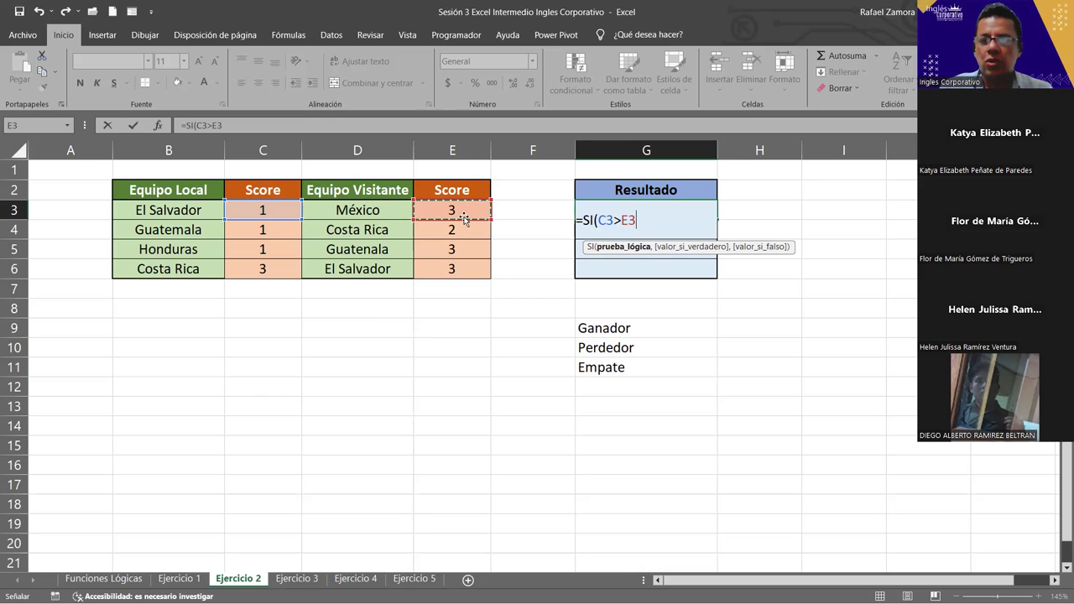
text(,)
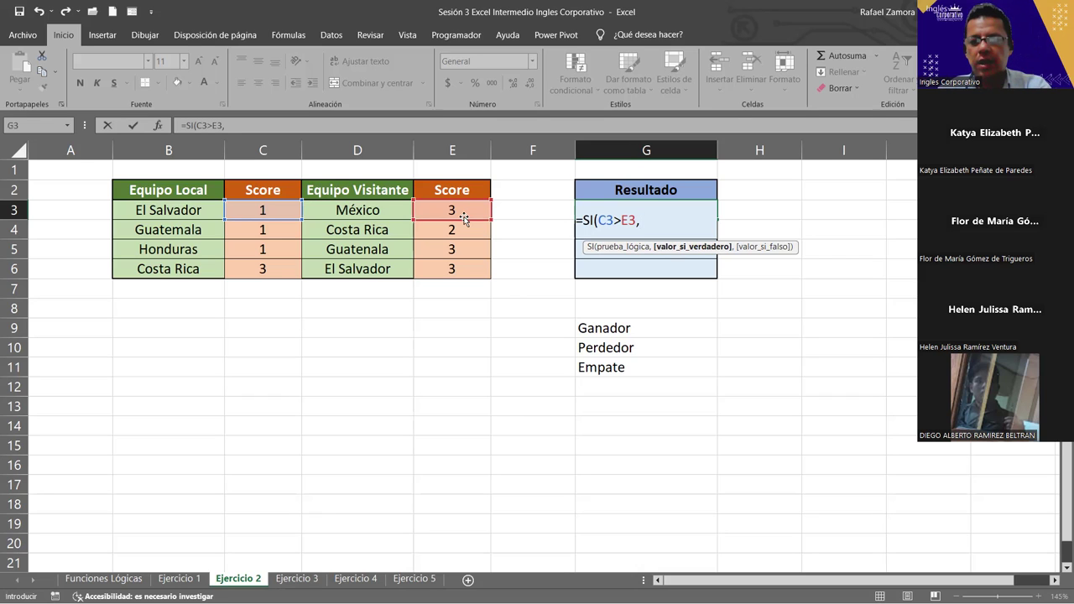
Give the SI "Ganador" as its true result and "Perdedor" as its false result.
text(")
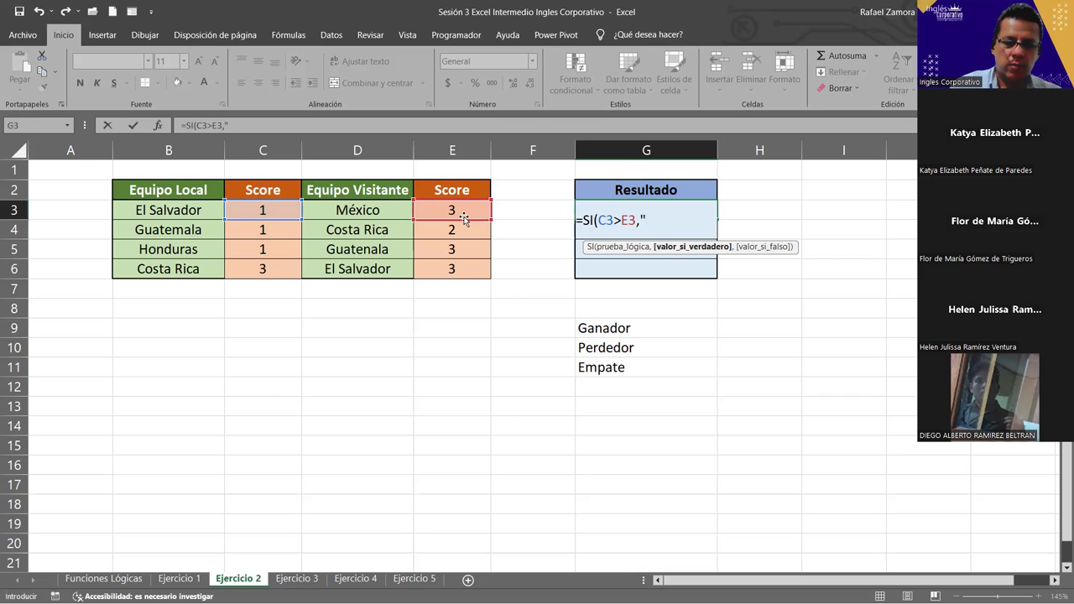
text(Ganador")
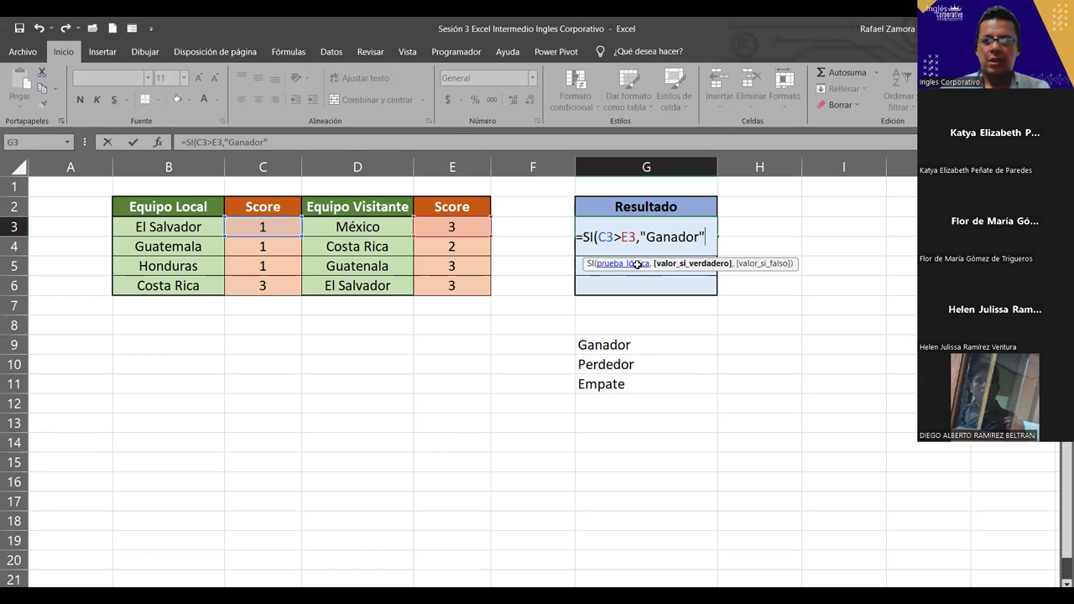
drag(601, 237, 640, 238)
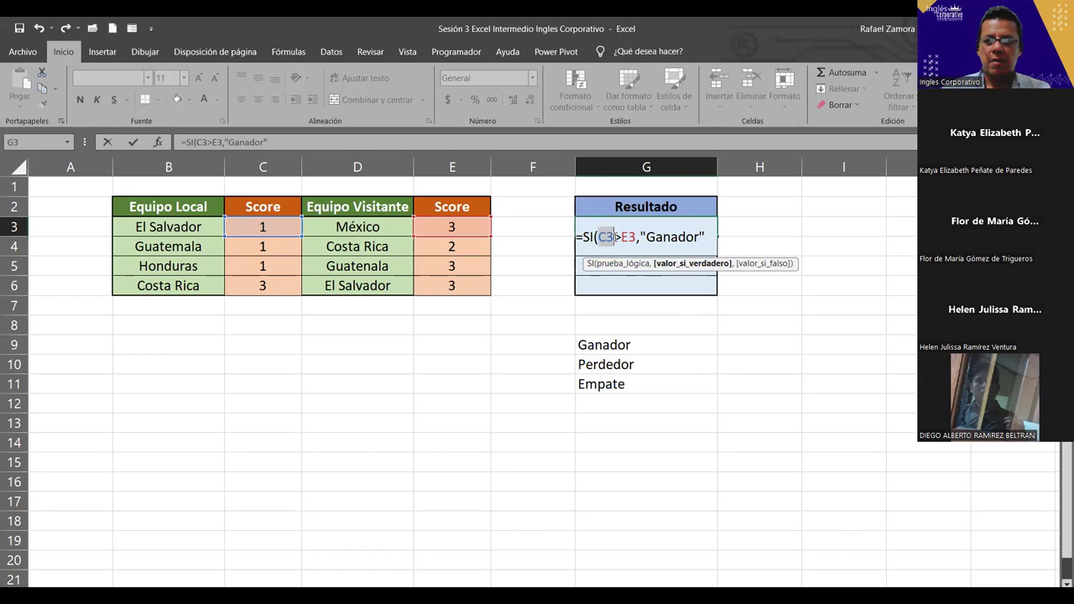
drag(599, 238, 636, 241)
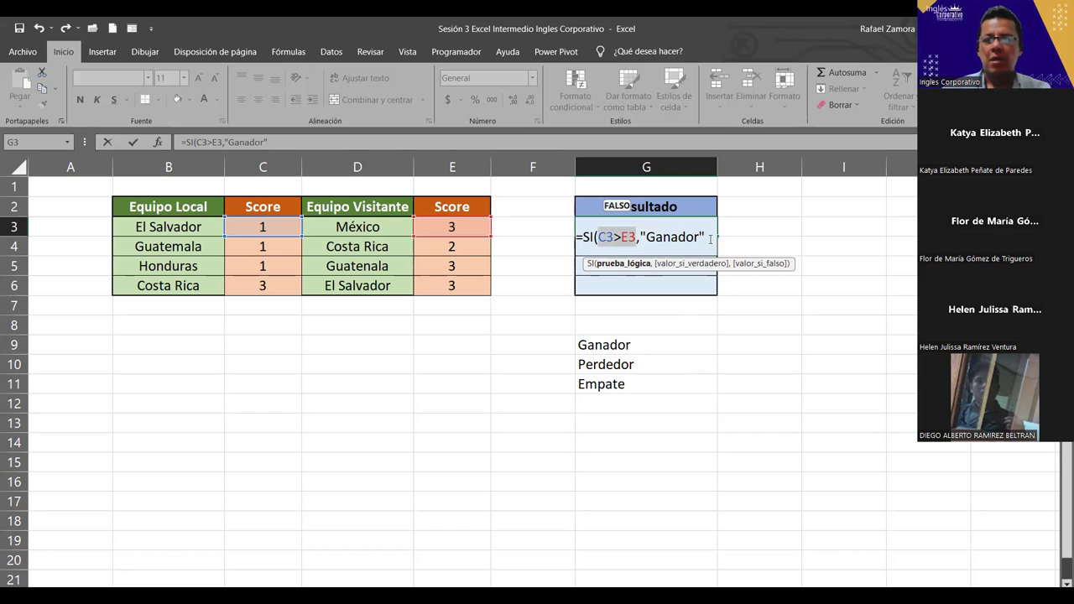
click(707, 241)
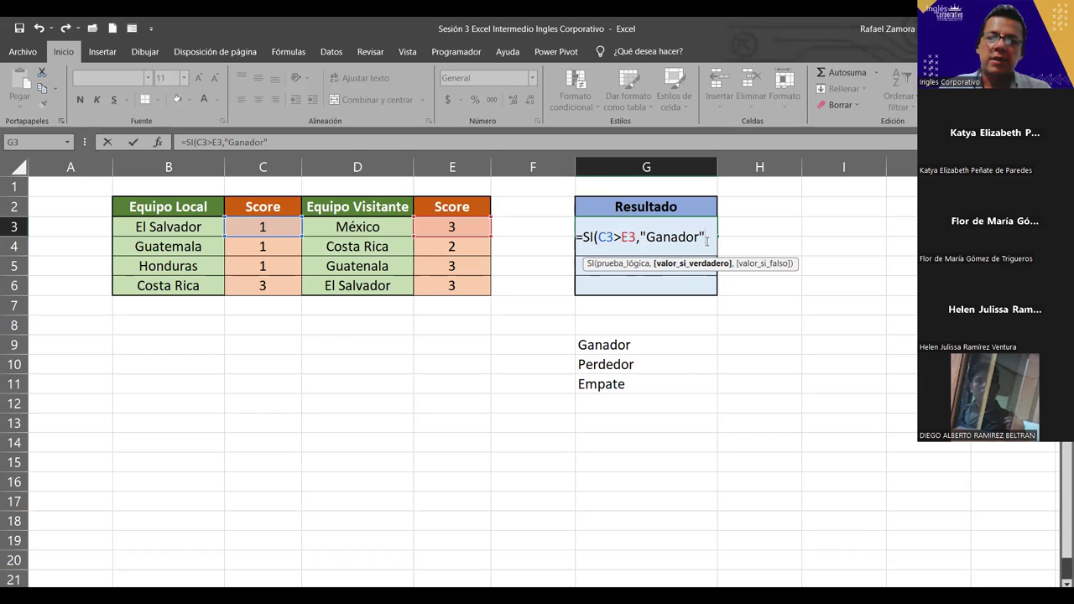
text(,)
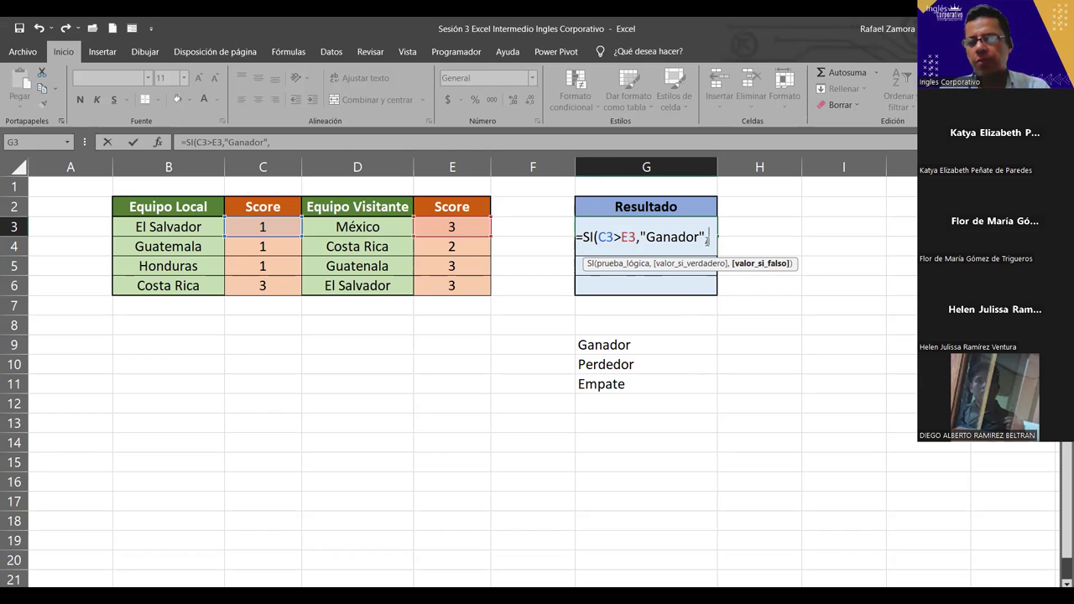
text(")
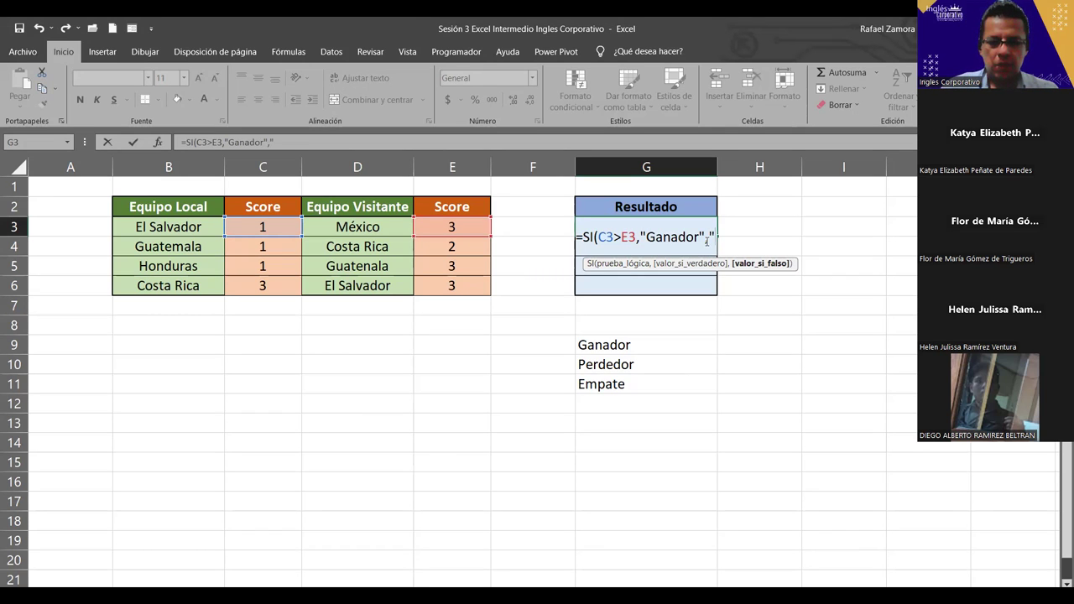
text(Perdedor")
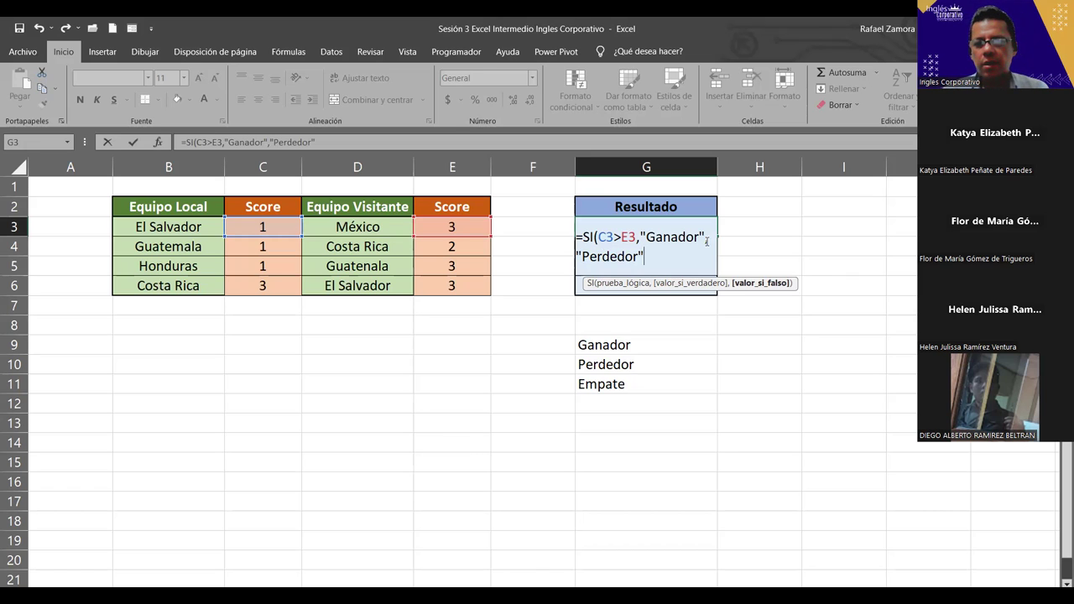
Replace the Perdedor false result with the start of a nested si function.
key(BackSpace)
key(BackSpace)
key(BackSpace)
key(BackSpace)
key(BackSpace)
key(BackSpace)
key(BackSpace)
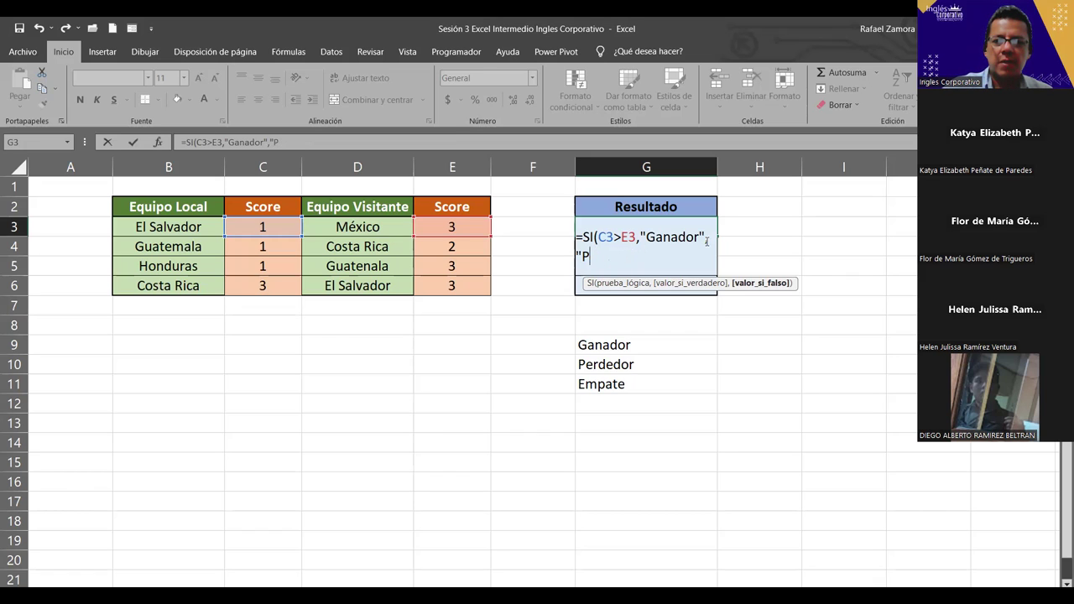
key(BackSpace)
key(BackSpace)
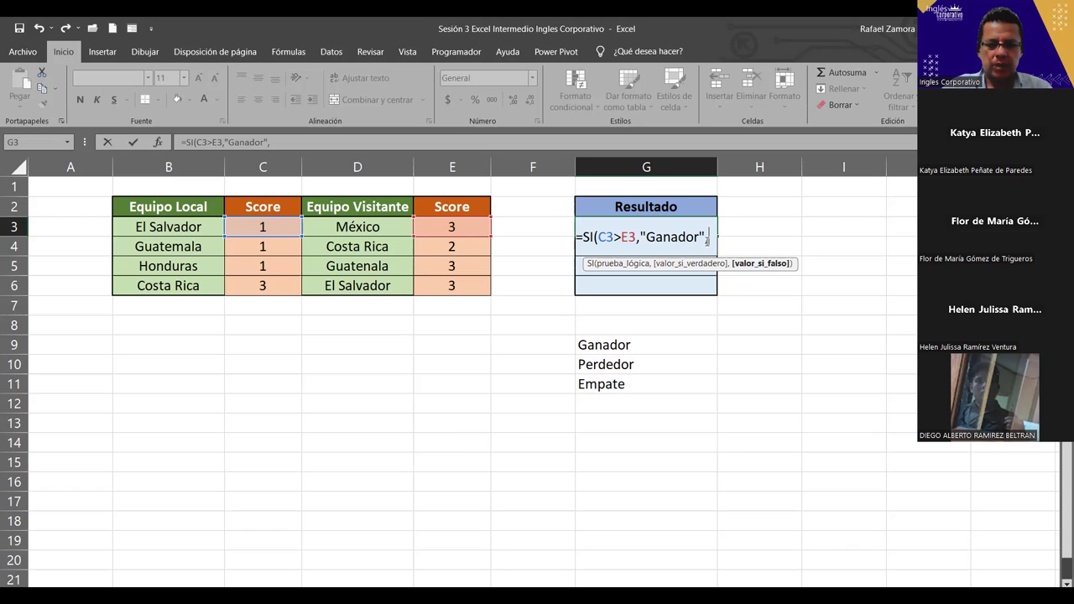
text(si)
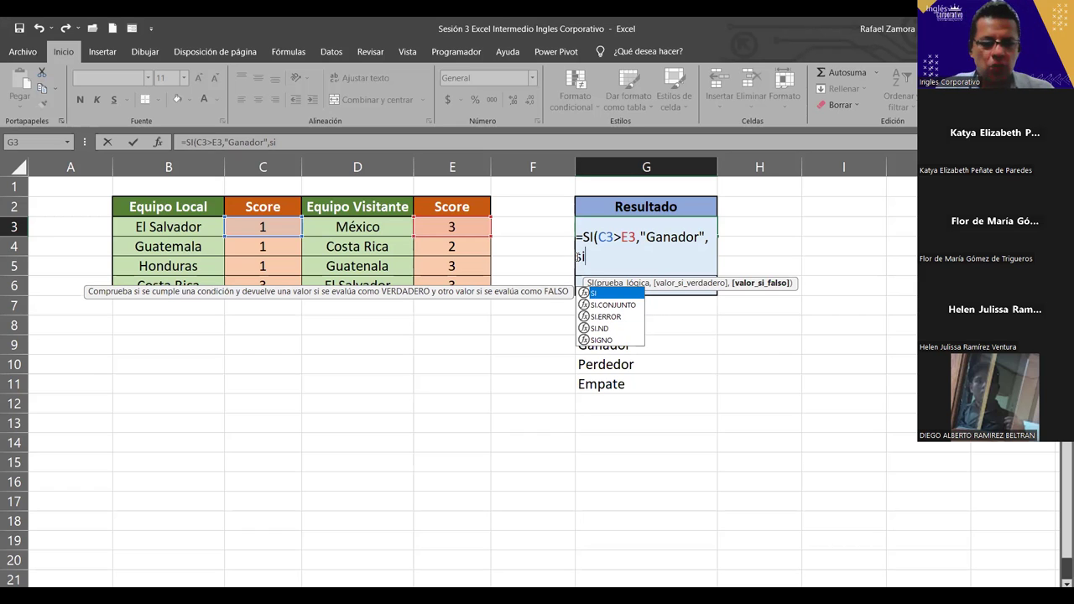
Add the nested SI(C3<E3,"Perdedor", to G3's formula.
text(()
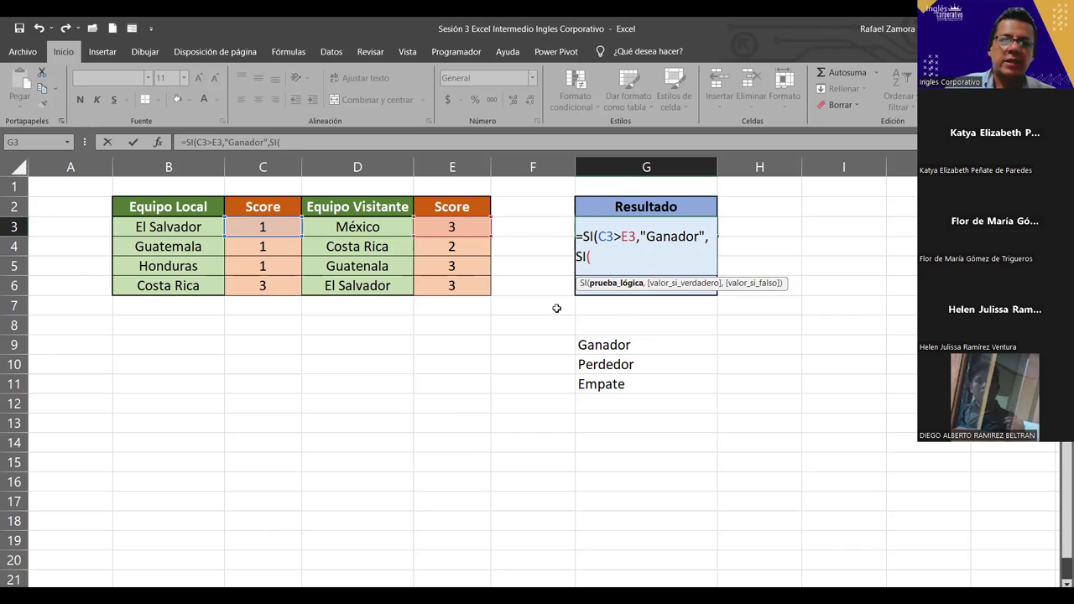
click(249, 228)
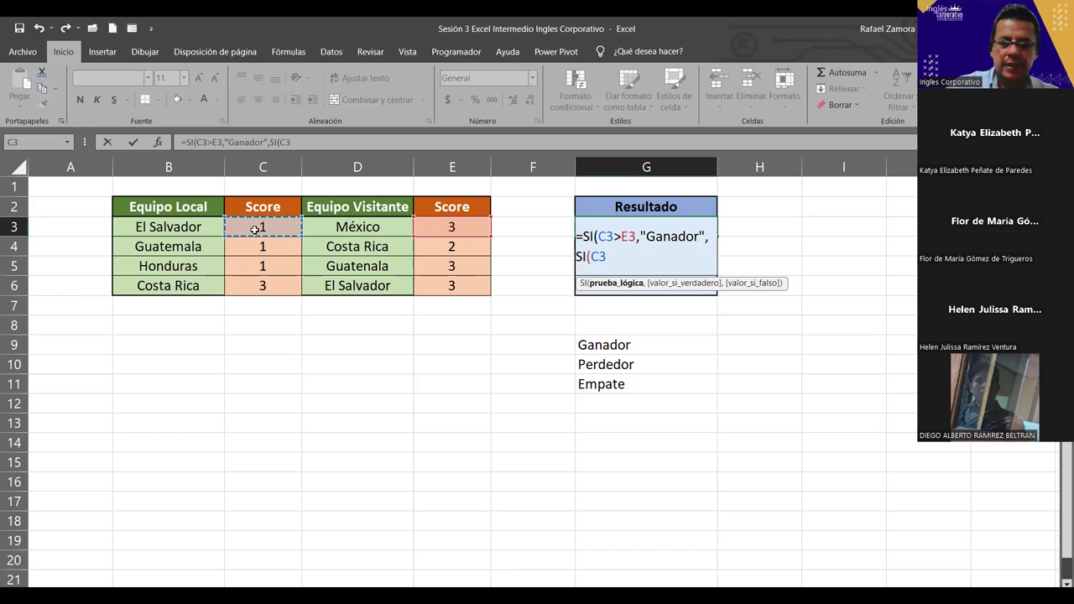
text(<)
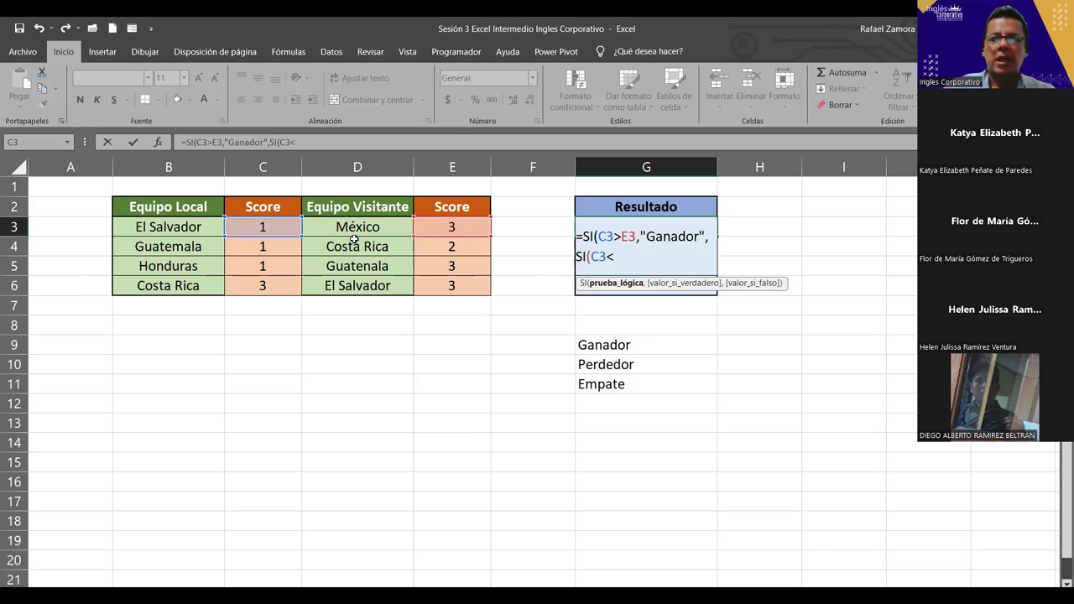
click(458, 231)
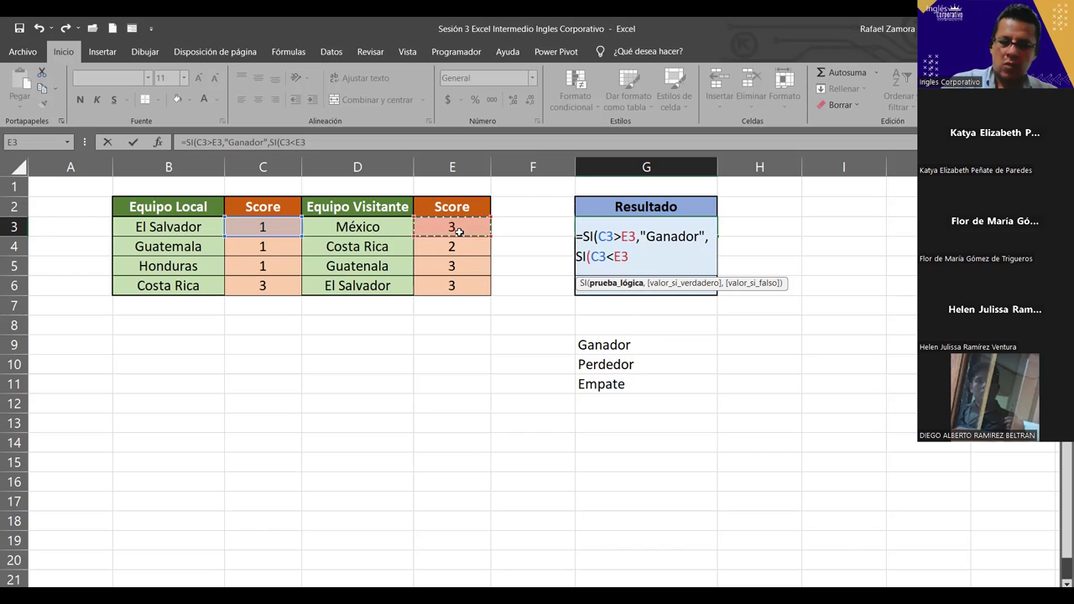
text(,)
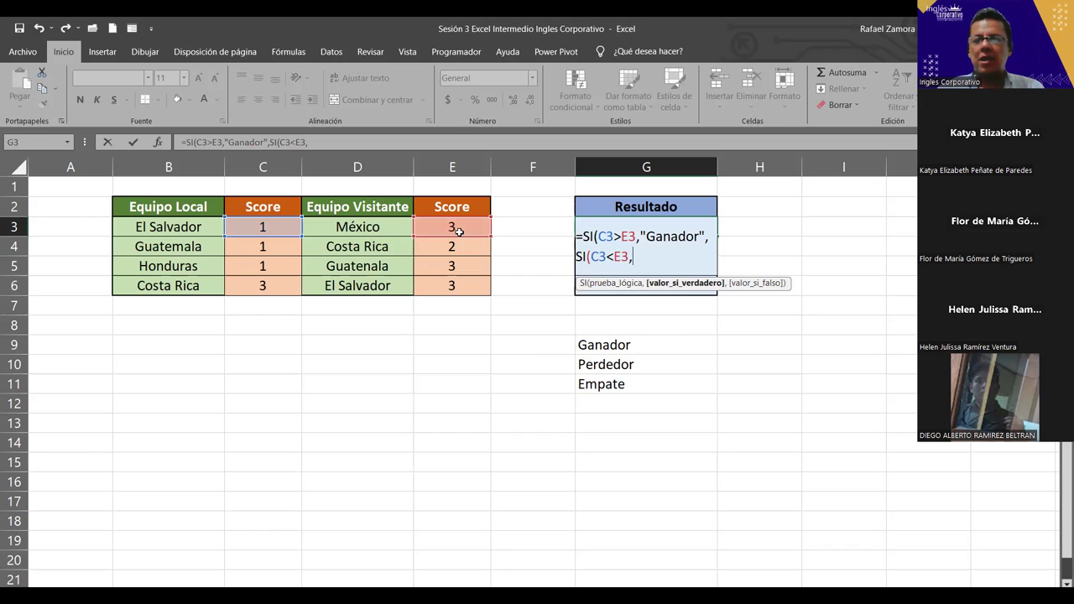
text(")
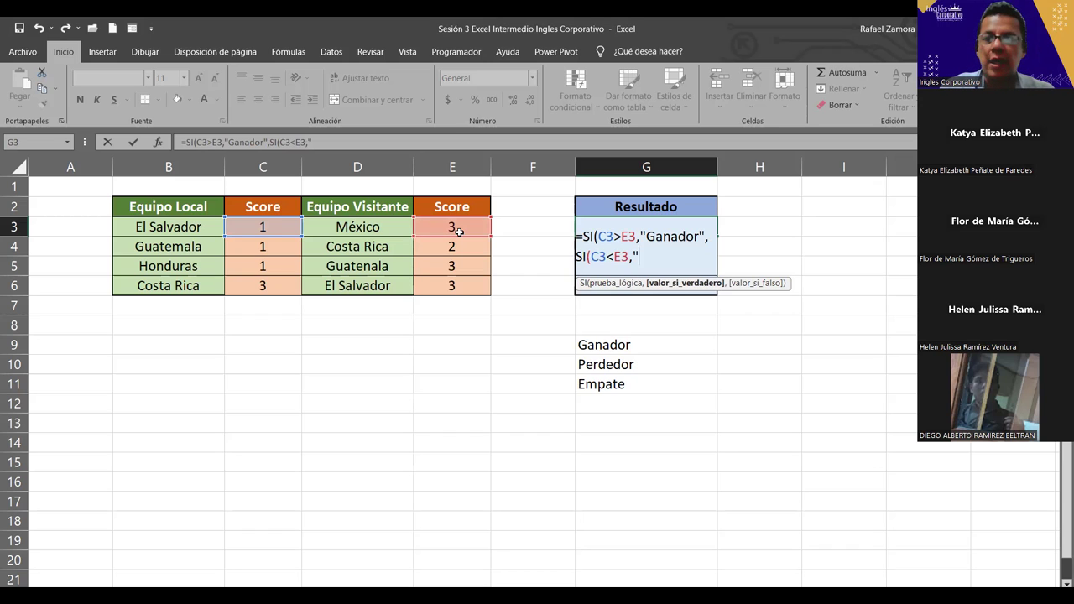
text(Preededor)
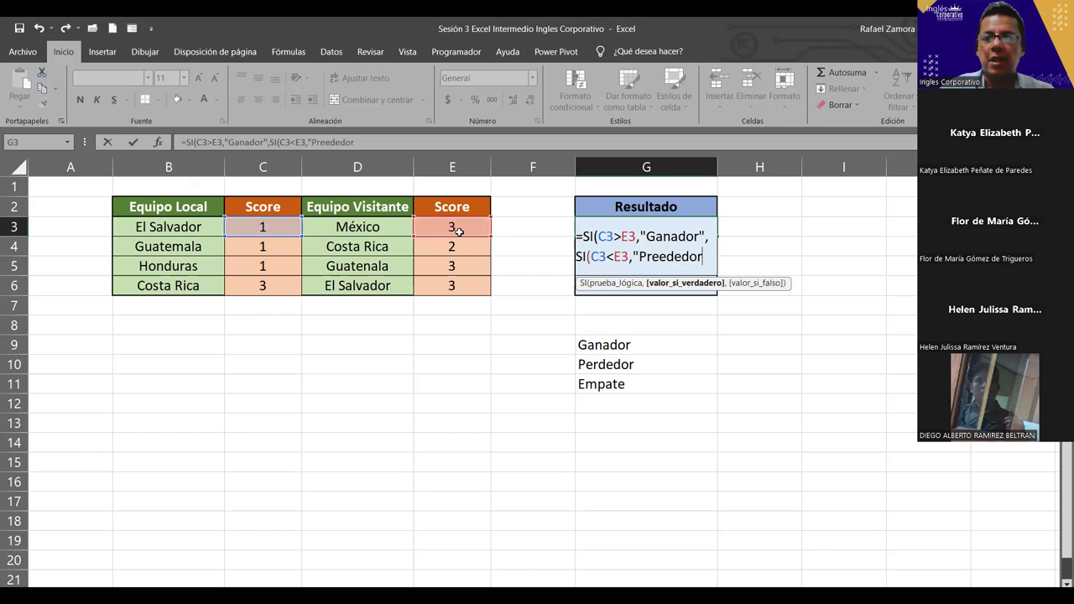
key(BackSpace)
key(BackSpace)
key(BackSpace)
key(BackSpace)
key(BackSpace)
key(BackSpace)
key(BackSpace)
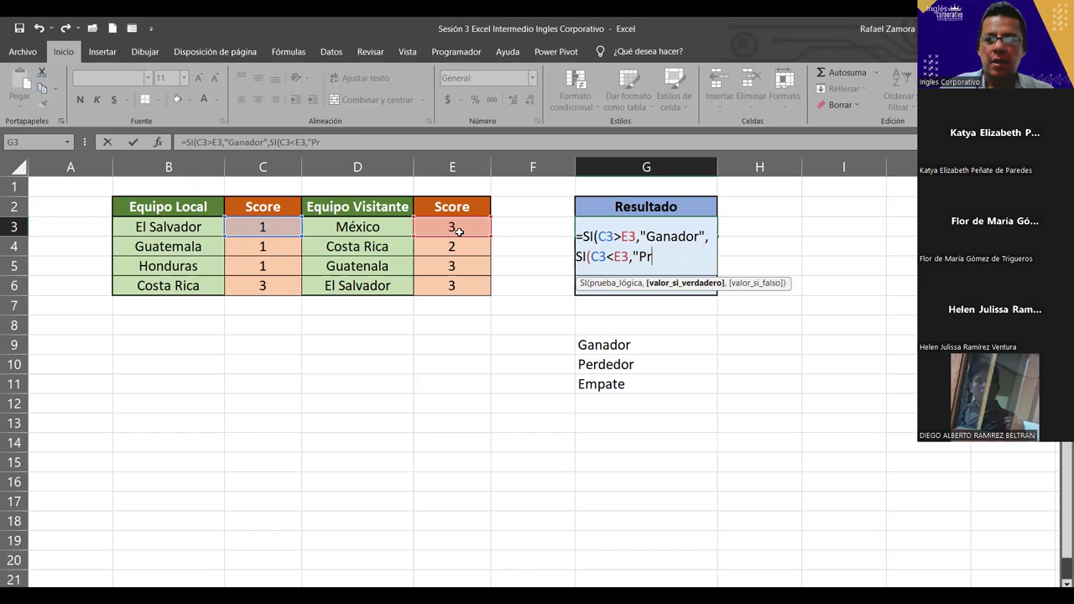
key(BackSpace)
text(erdedor")
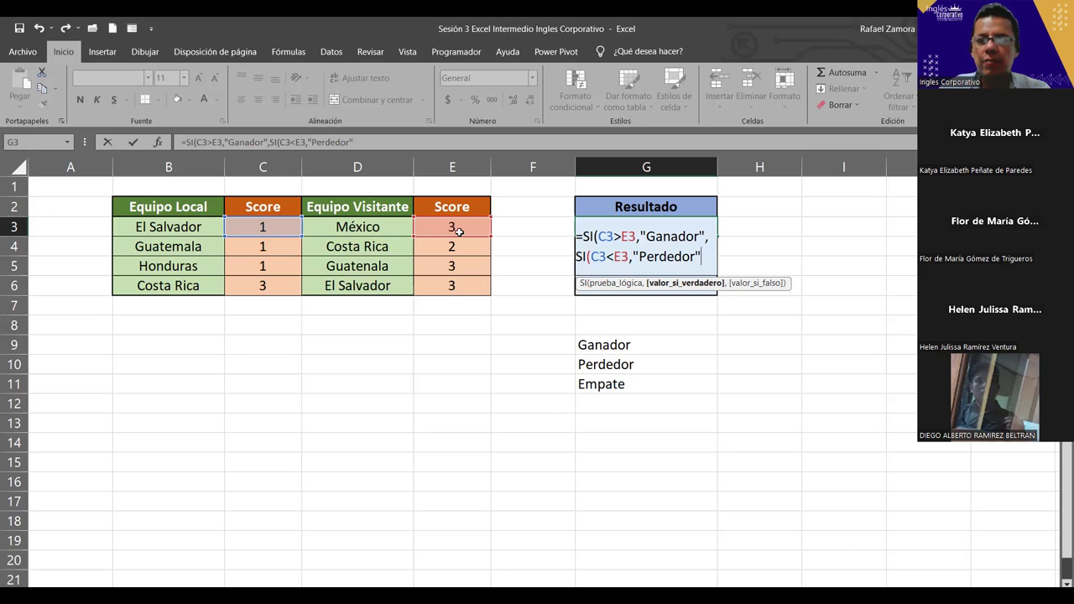
text(,)
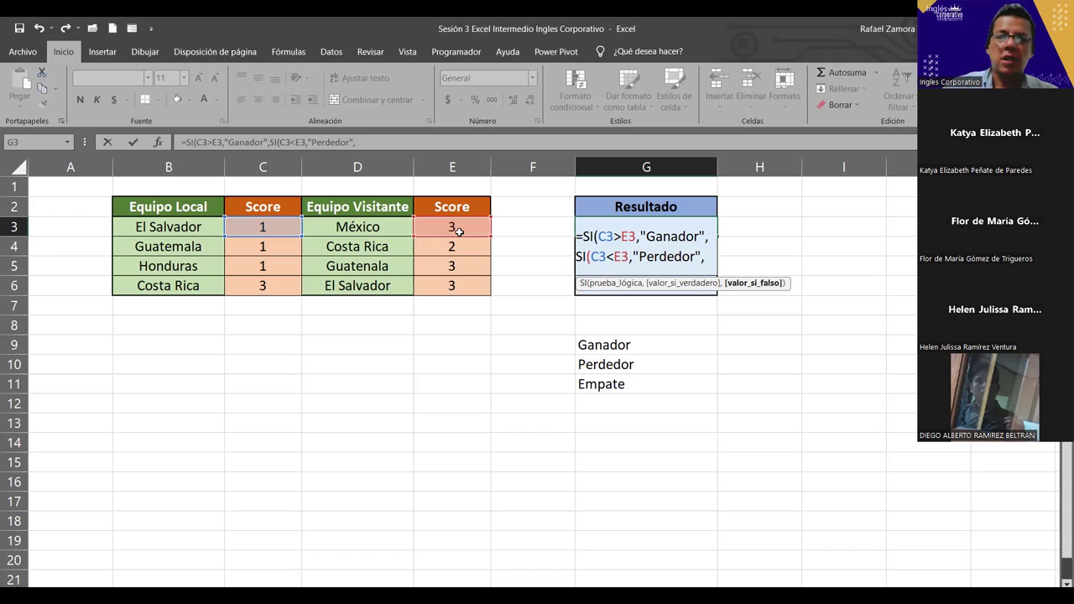
Start a third nested SI in G3 testing C3=E3, then remove the trial "Empate" text.
text(SI()
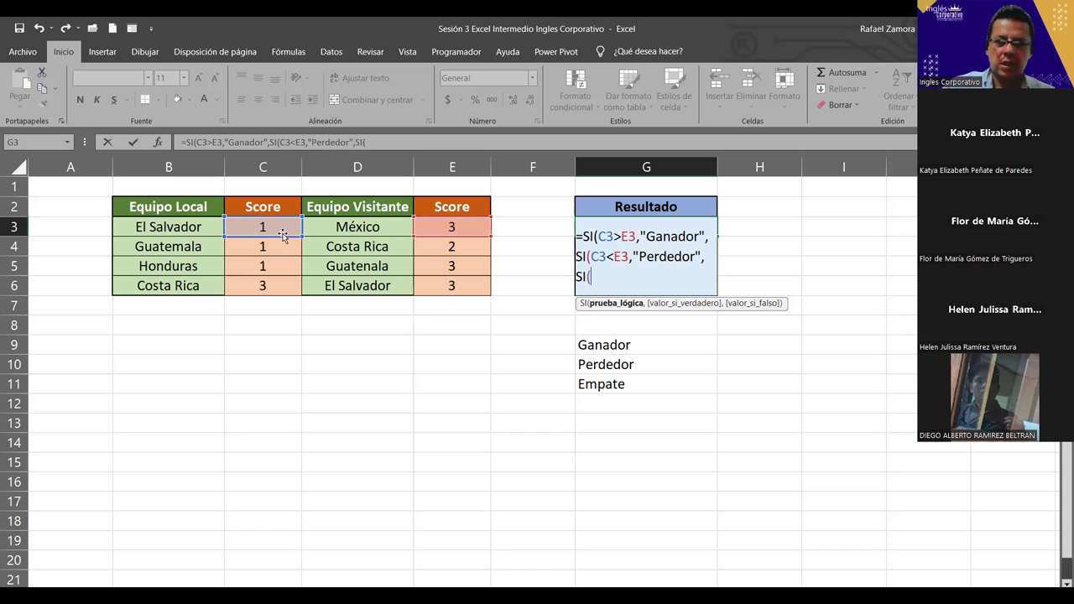
click(264, 228)
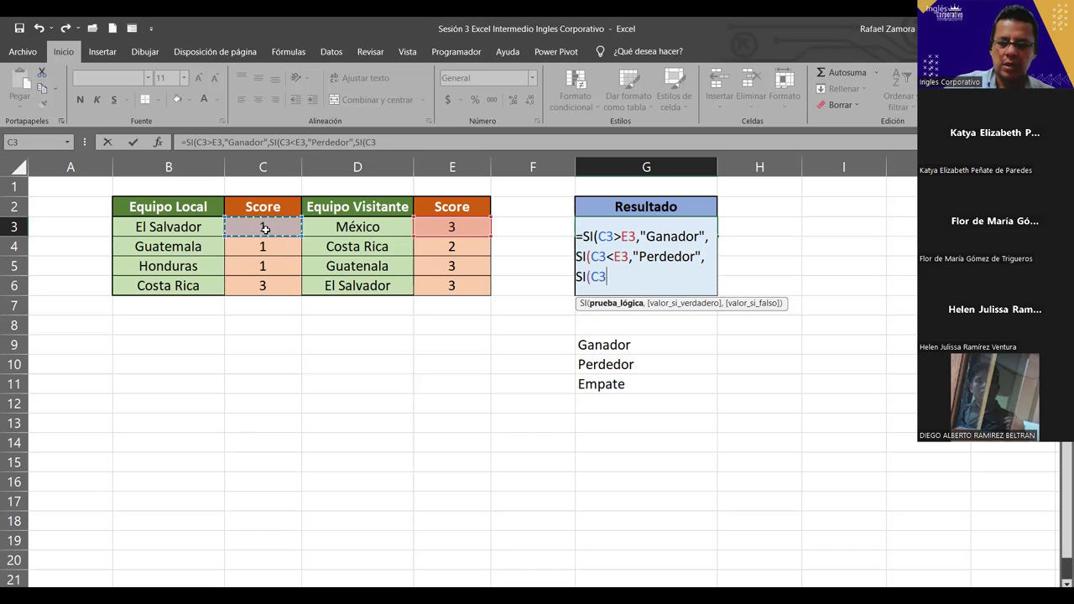
text(=)
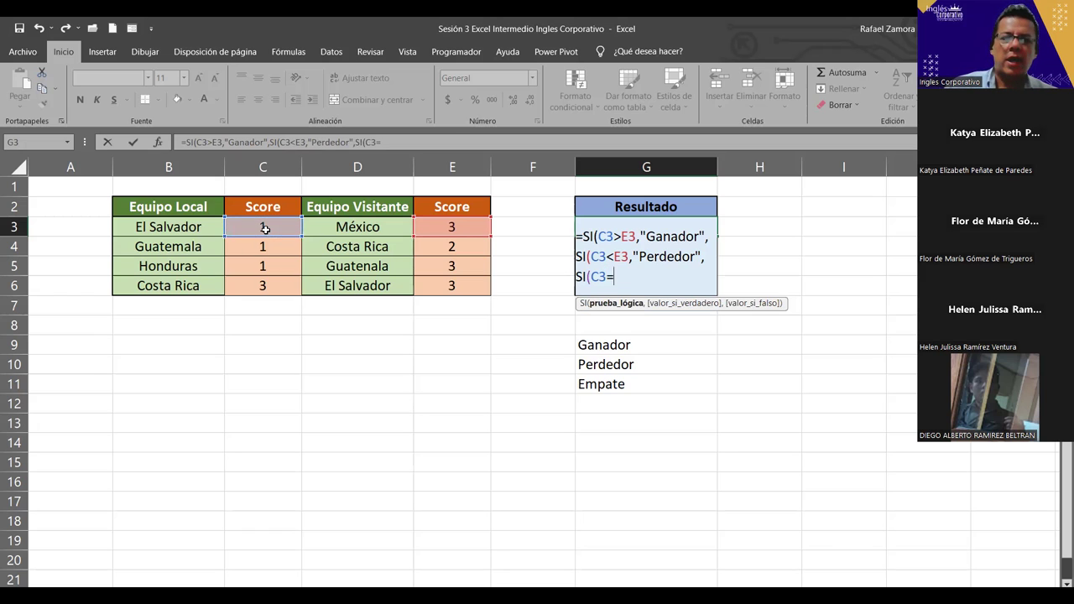
click(430, 221)
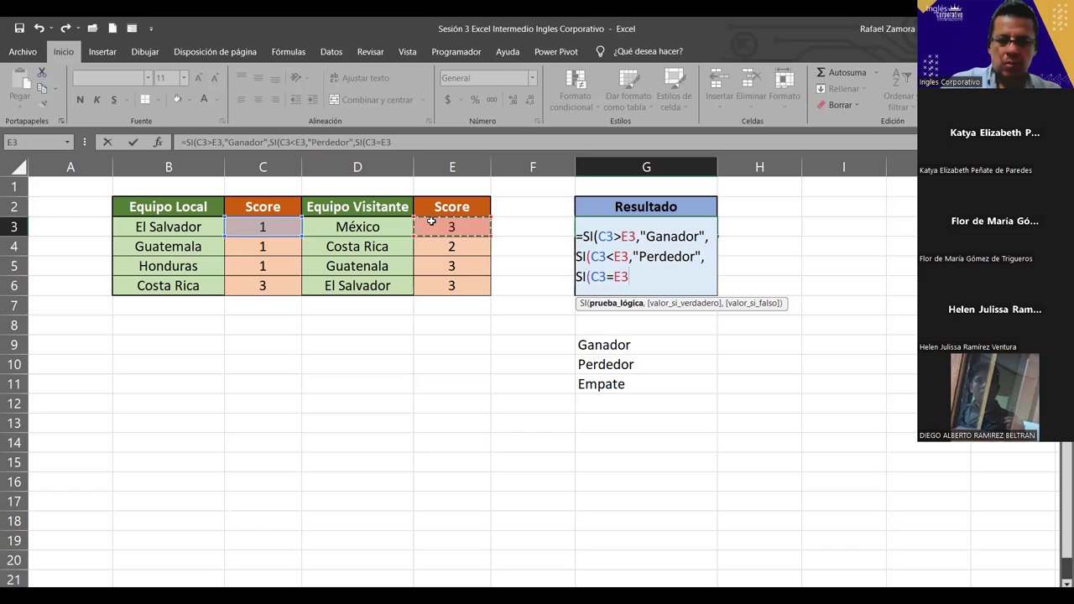
text(,)
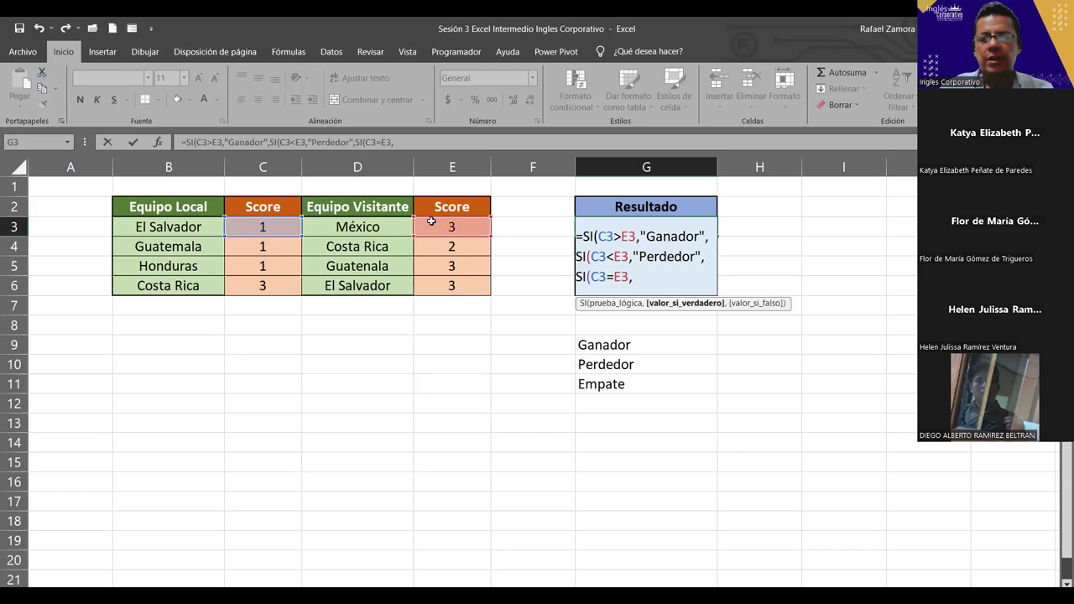
text(")
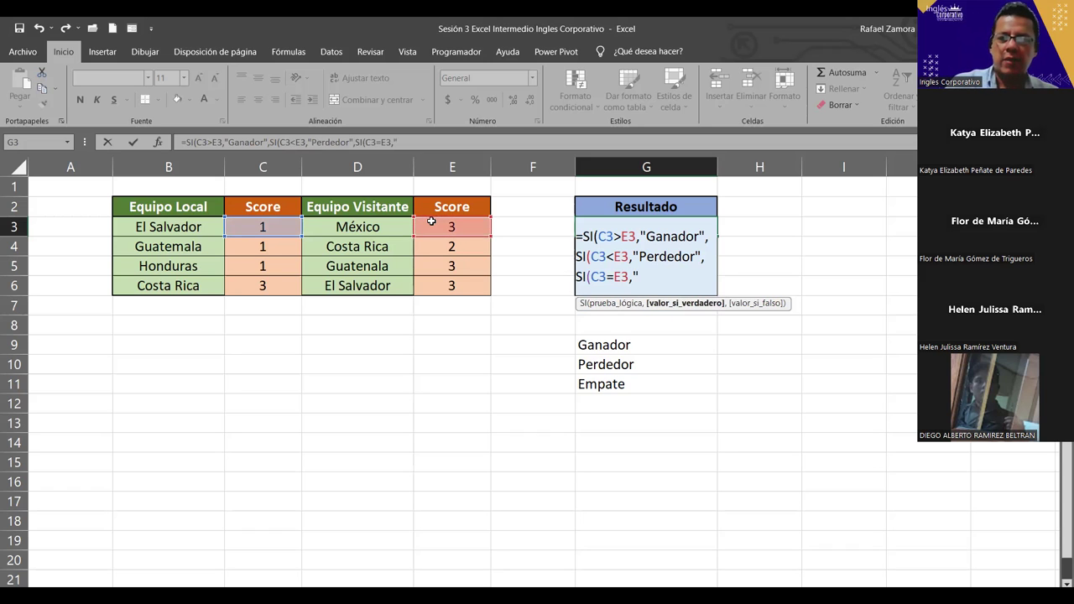
text(Empate")
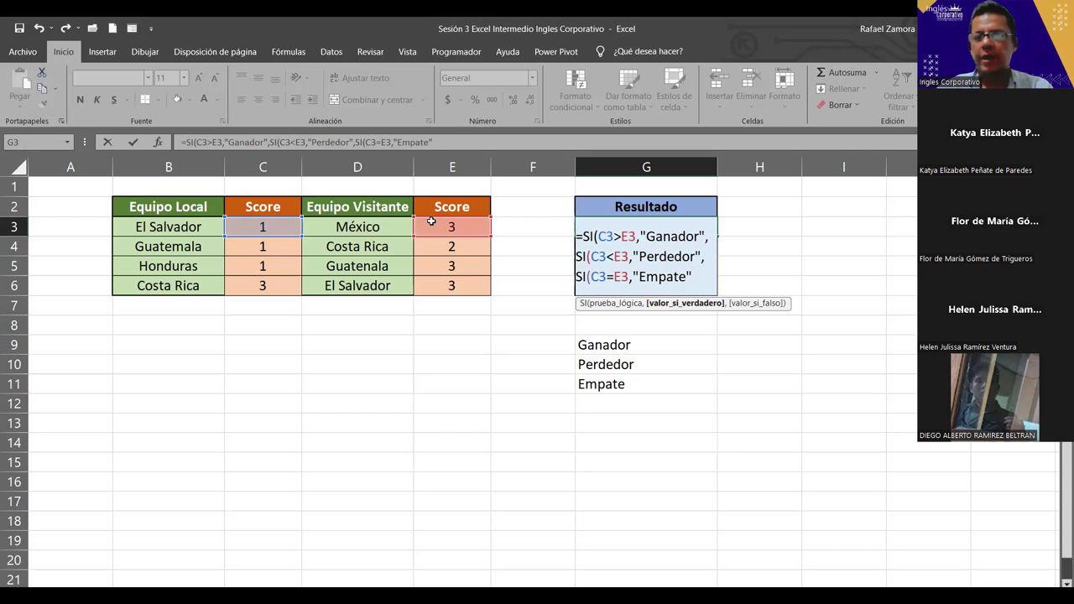
key(BackSpace)
key(BackSpace)
key(BackSpace)
key(BackSpace)
key(BackSpace)
key(BackSpace)
key(BackSpace)
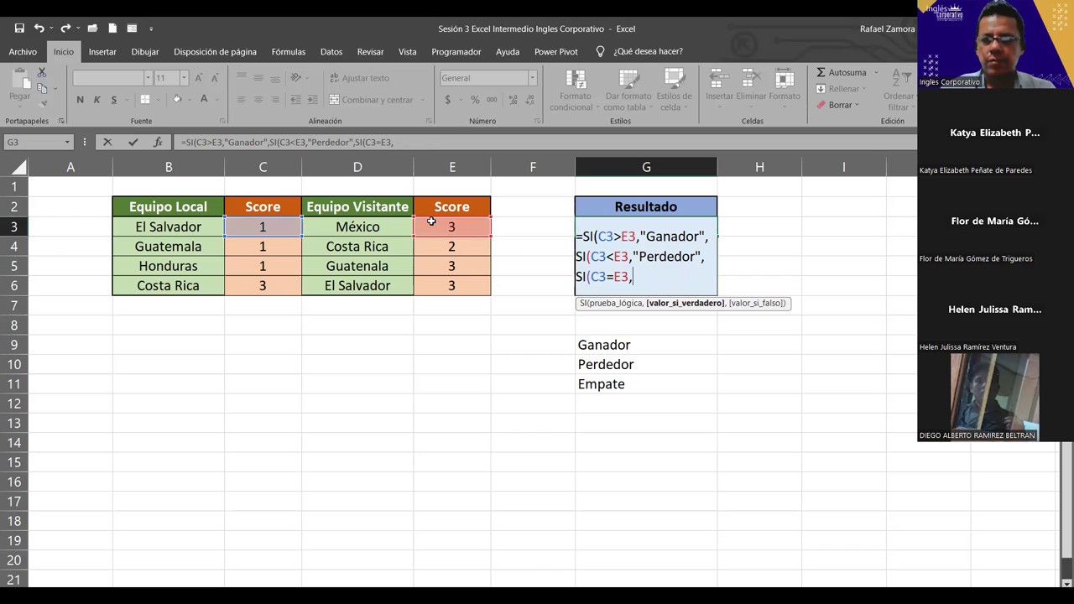
Delete the SI(C3=E3 test and make "Empate" the inner SI's false result, closed with a parenthesis.
key(BackSpace)
key(BackSpace)
key(BackSpace)
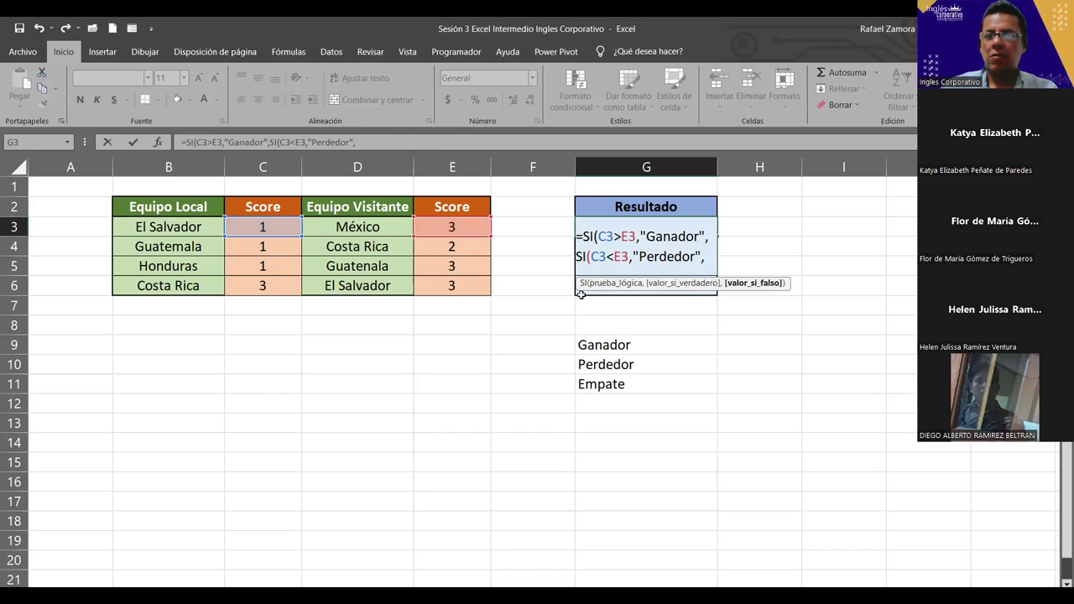
click(657, 259)
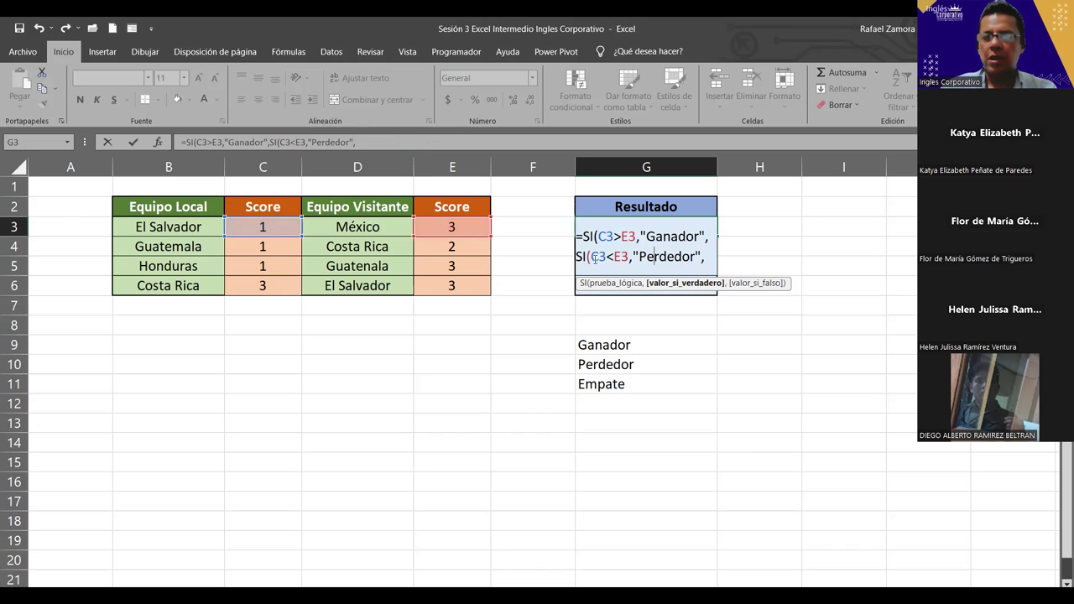
drag(593, 257, 635, 257)
click(667, 256)
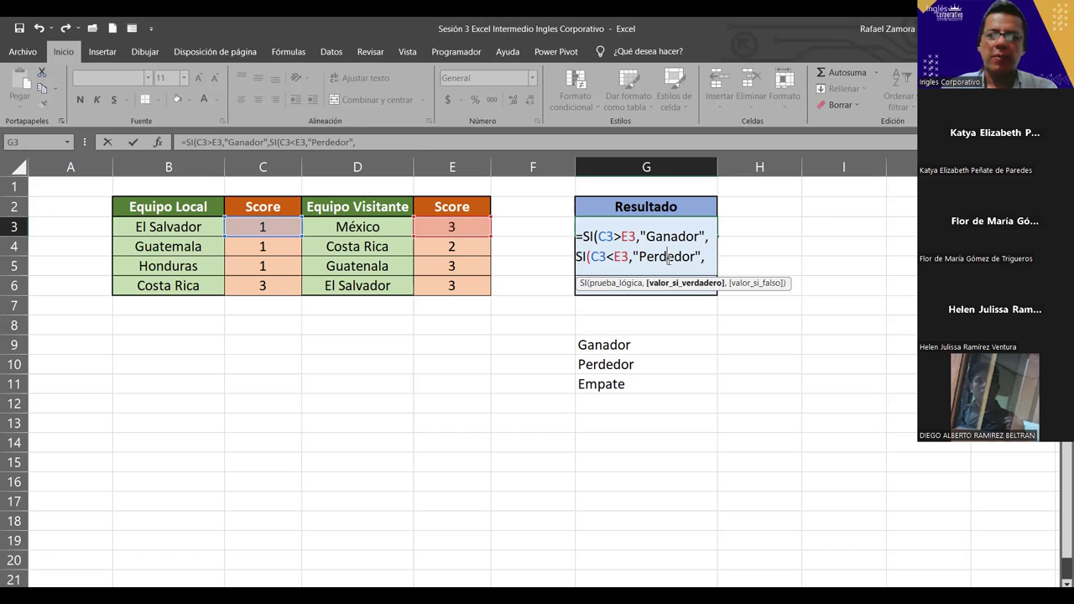
click(712, 258)
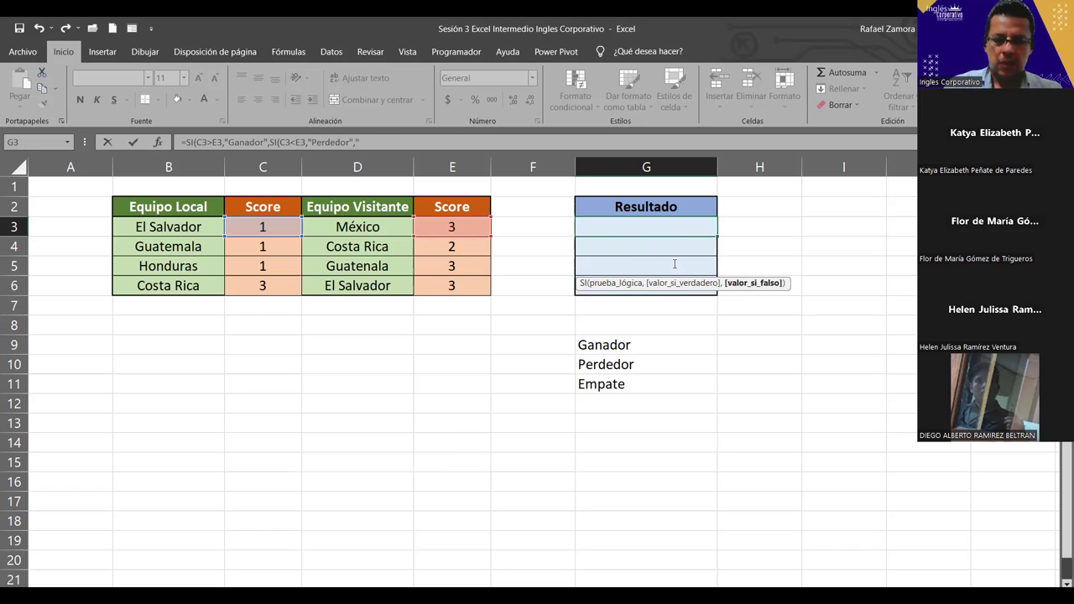
text("Empate")
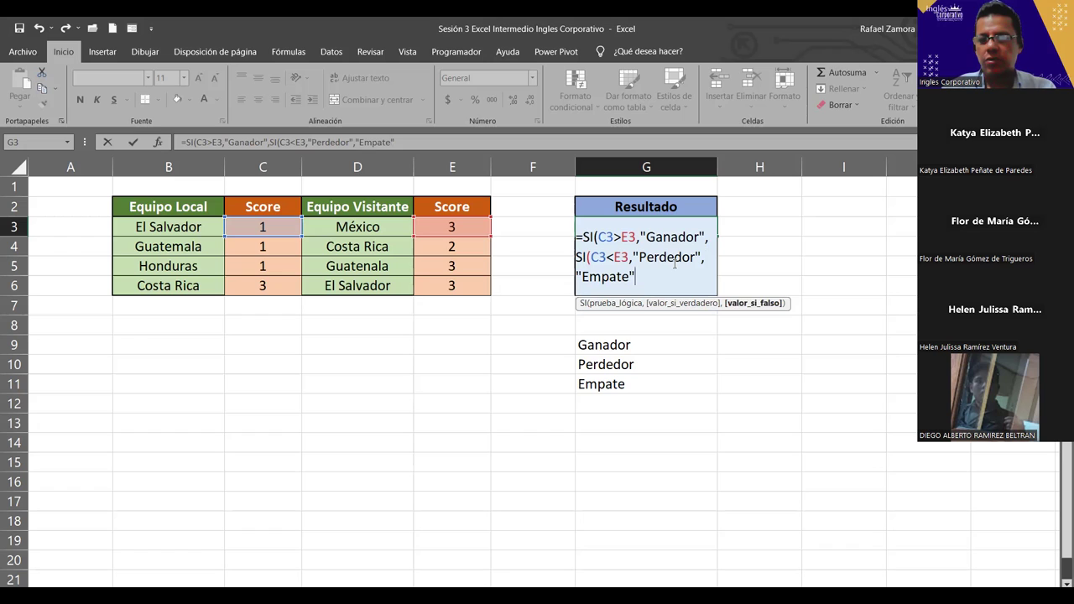
text())
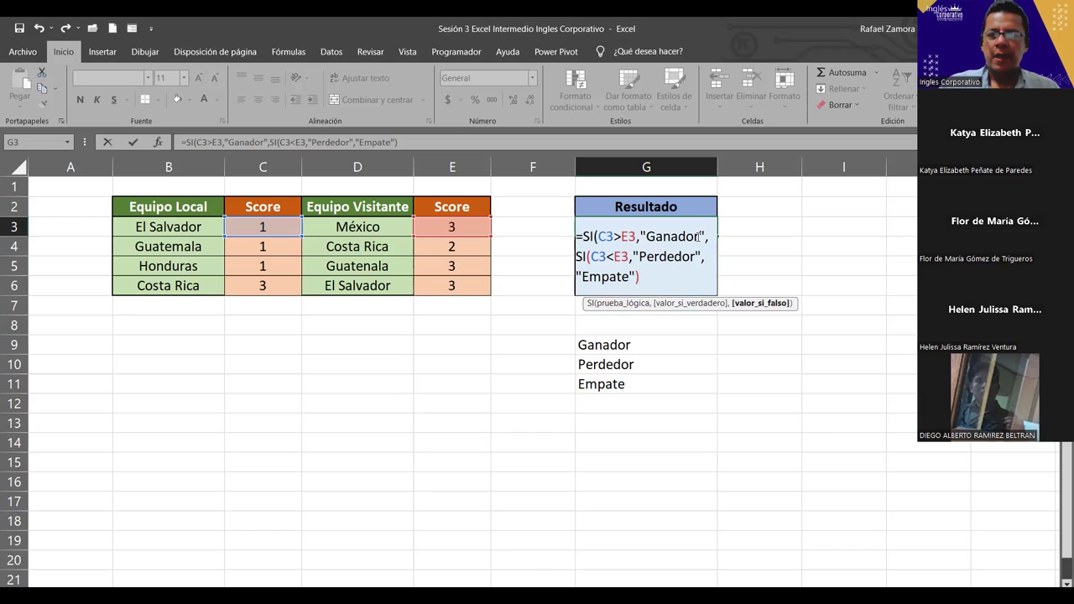
Walk through G3's formula parts: both SIs, the Ganador, C3<E3 and Empate arguments.
drag(596, 237, 579, 238)
click(604, 237)
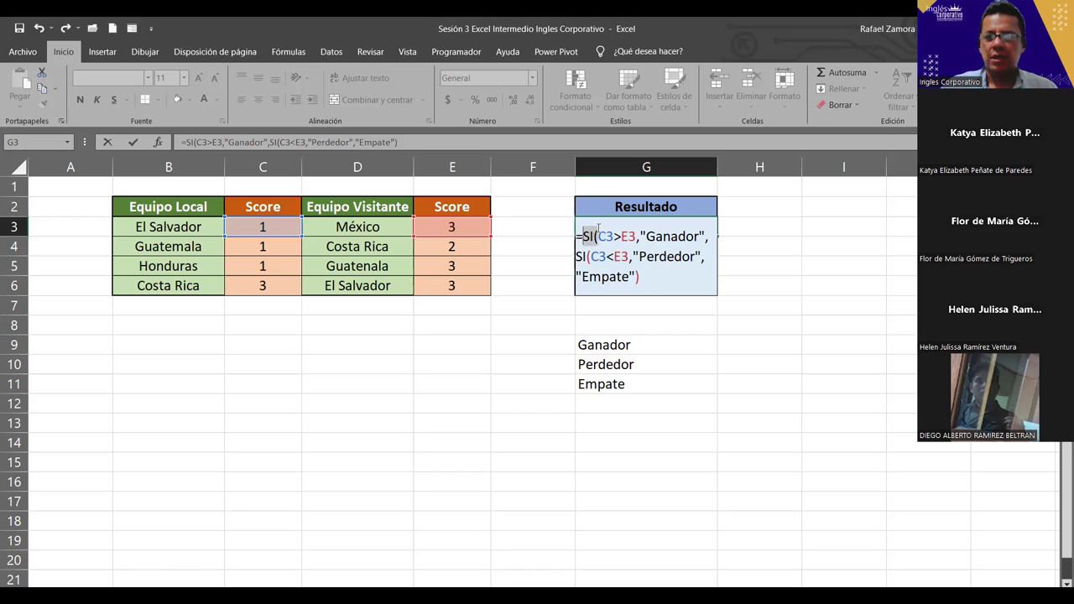
mouse_move(584, 260)
mouse_down()
mouse_move(595, 260)
mouse_move(579, 256)
mouse_up()
click(579, 256)
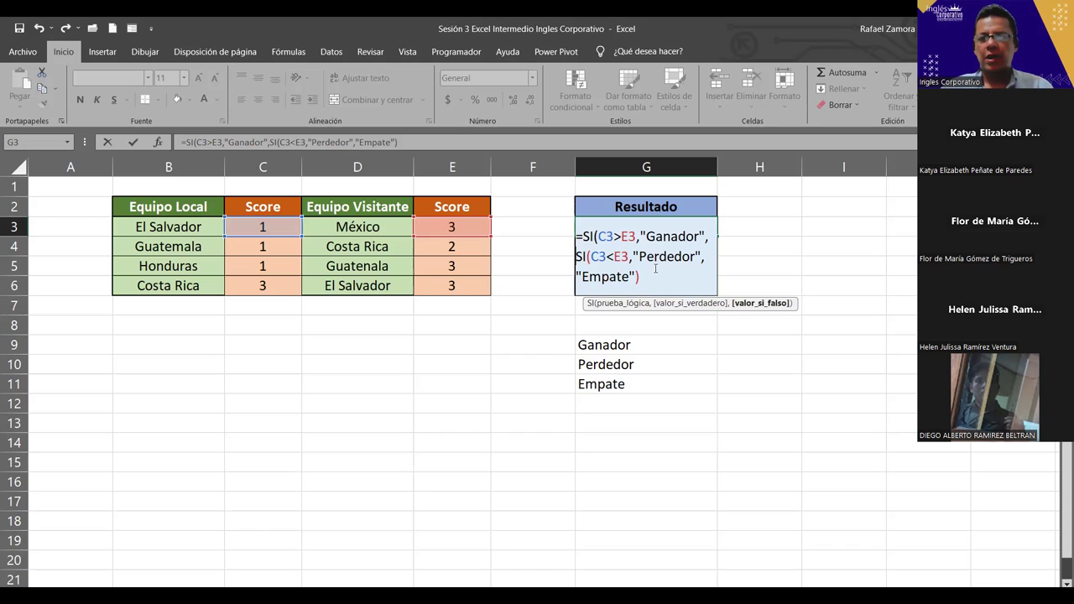
drag(641, 277, 632, 279)
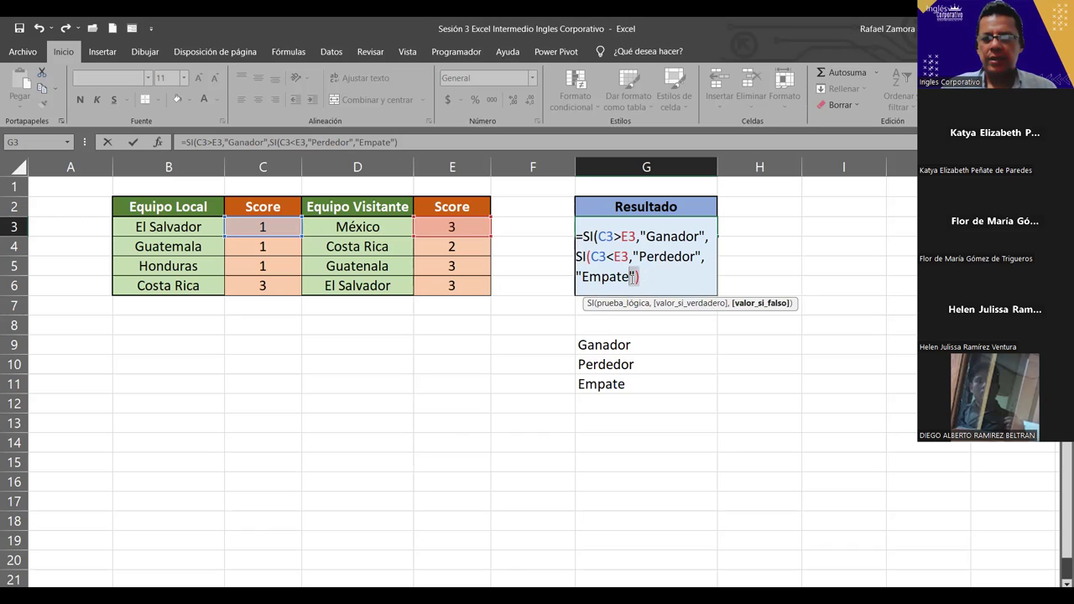
click(640, 278)
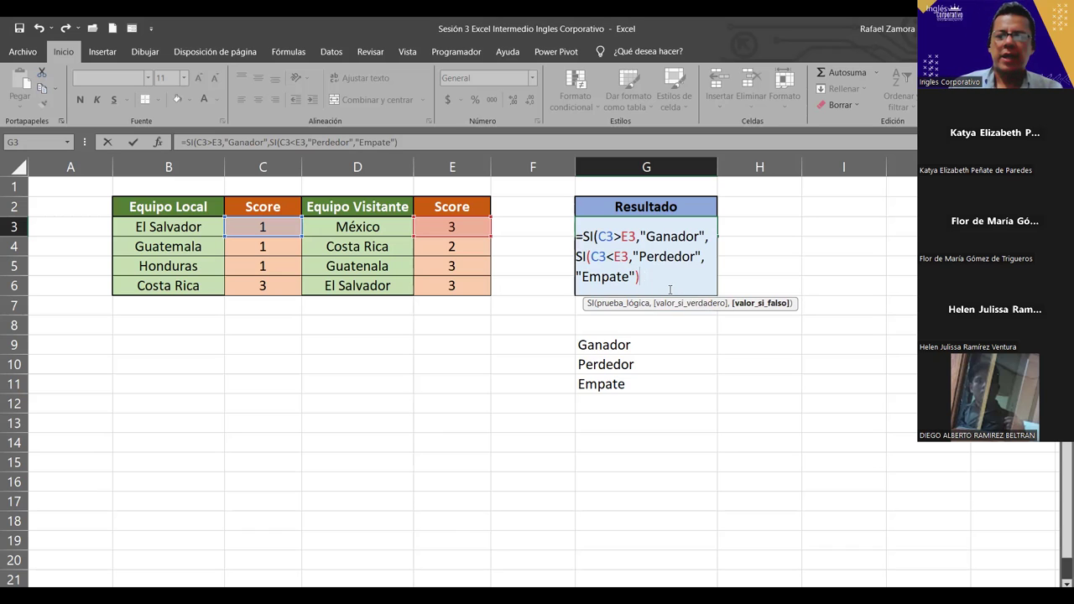
click(651, 238)
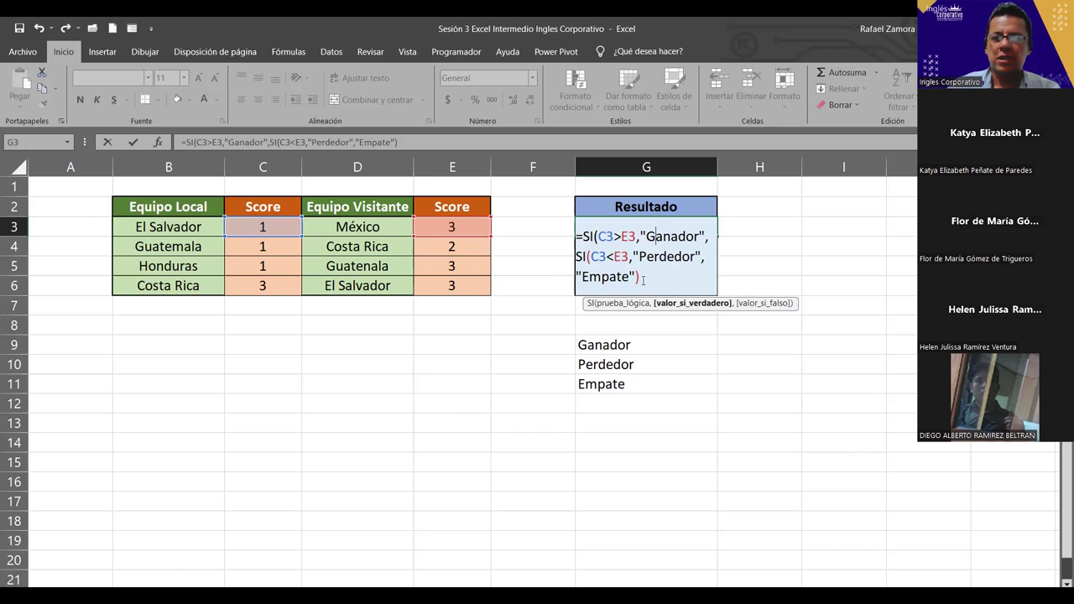
click(606, 257)
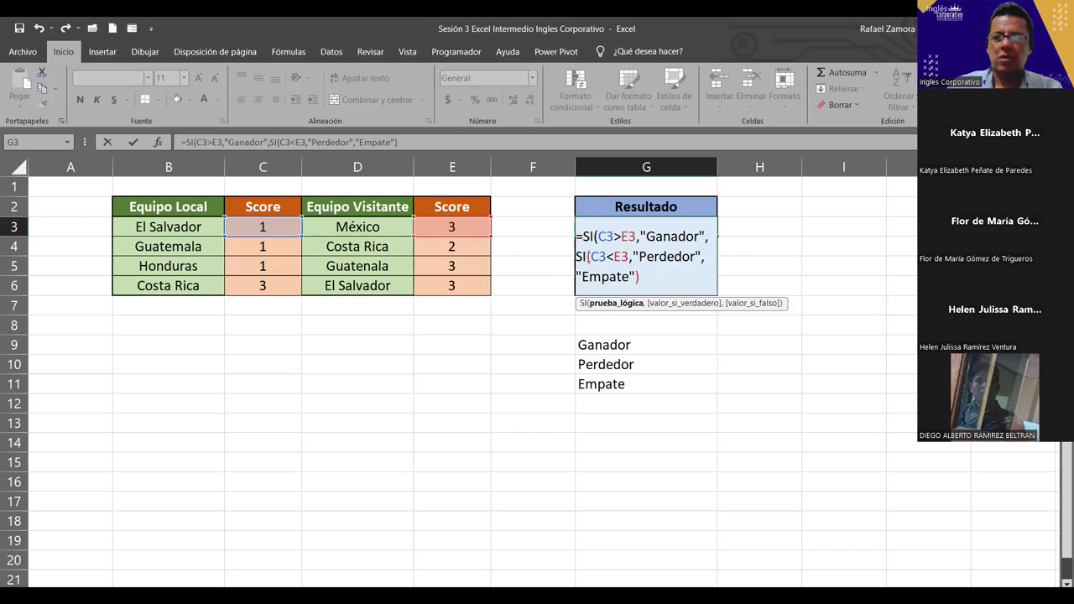
click(588, 257)
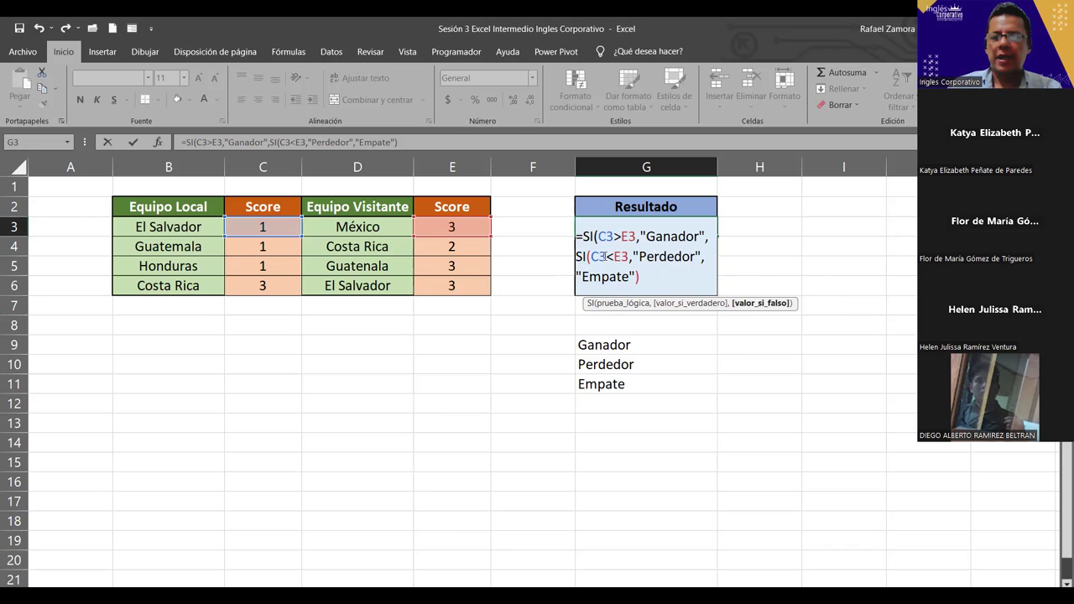
click(604, 256)
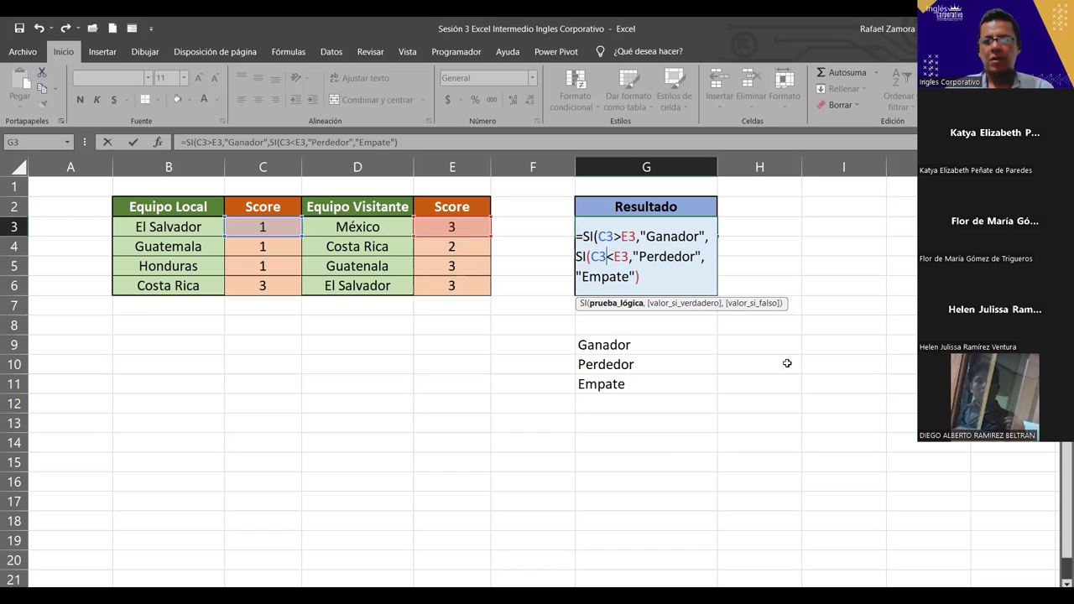
click(616, 276)
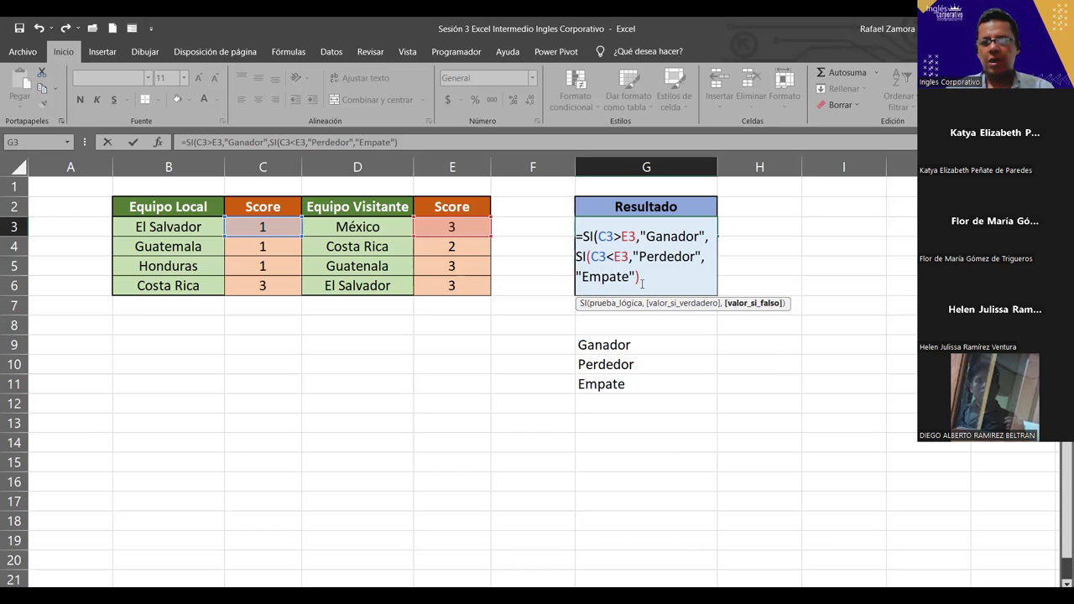
click(684, 275)
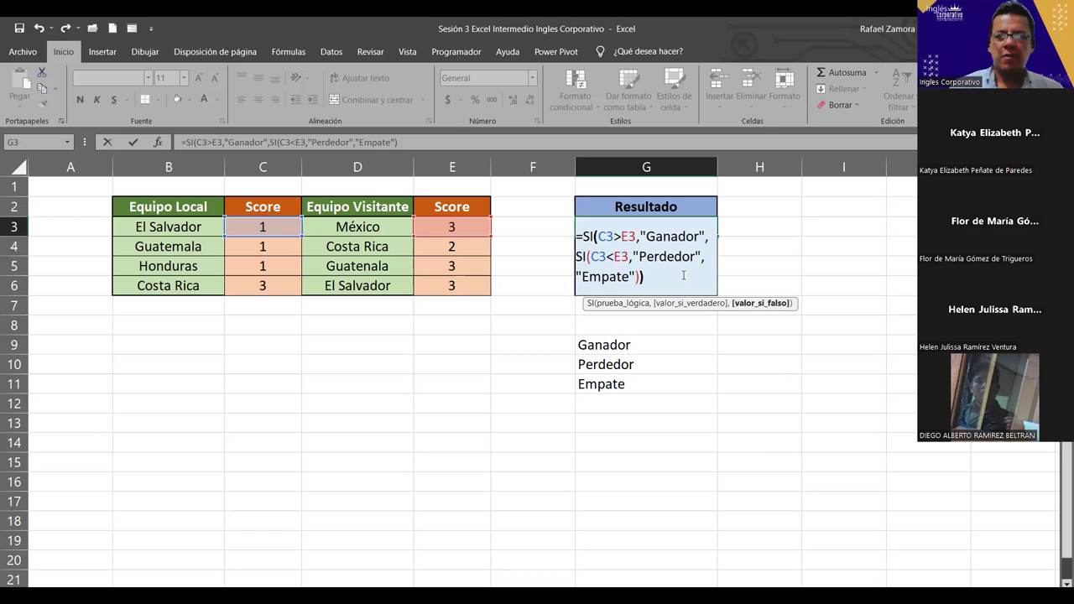
Close G3's formula with a final parenthesis and commit it, showing Perdedor.
text())
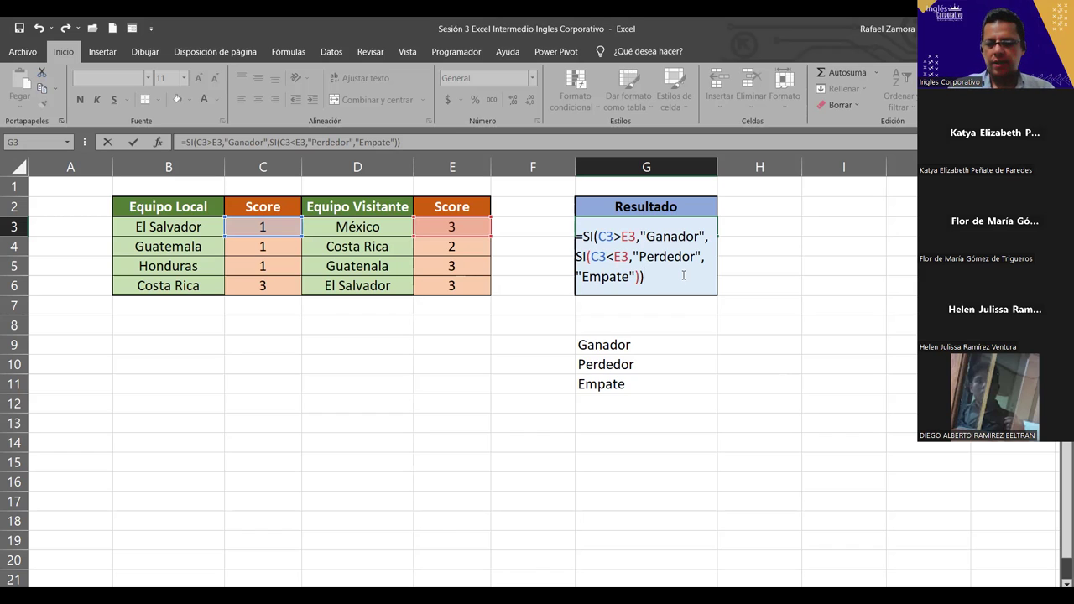
key(Return)
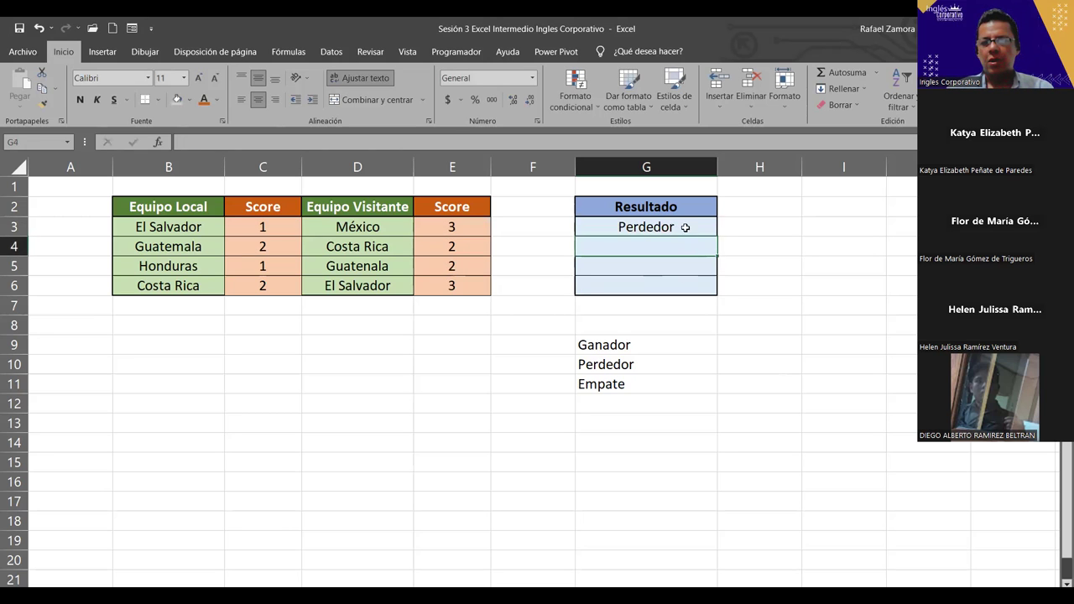
click(684, 227)
Fill the Resultado formula from G3 down to G6 and check row 3's score and result.
drag(715, 237, 712, 294)
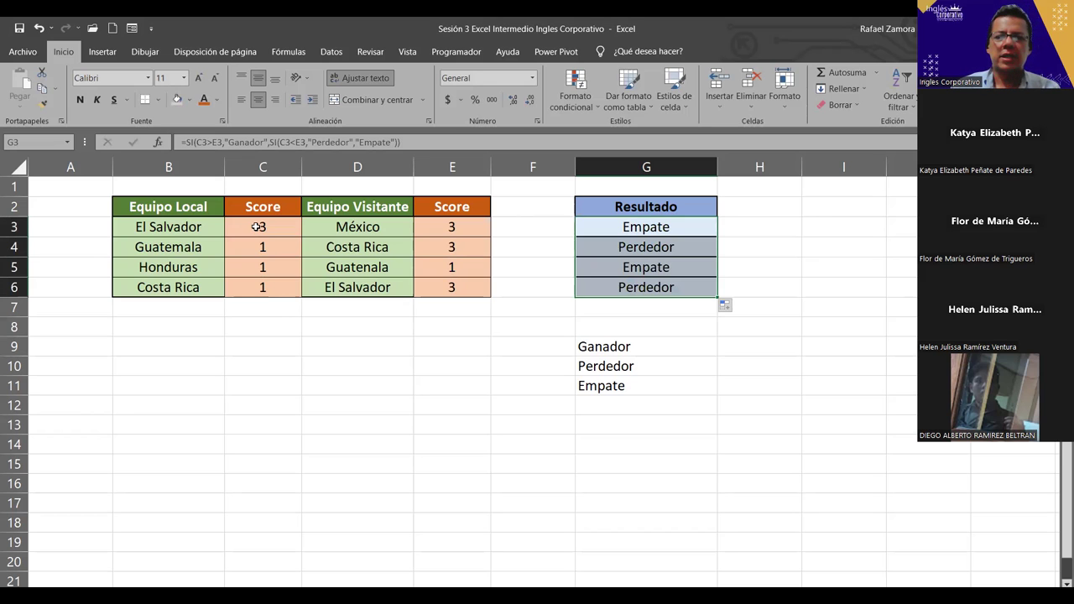
click(280, 225)
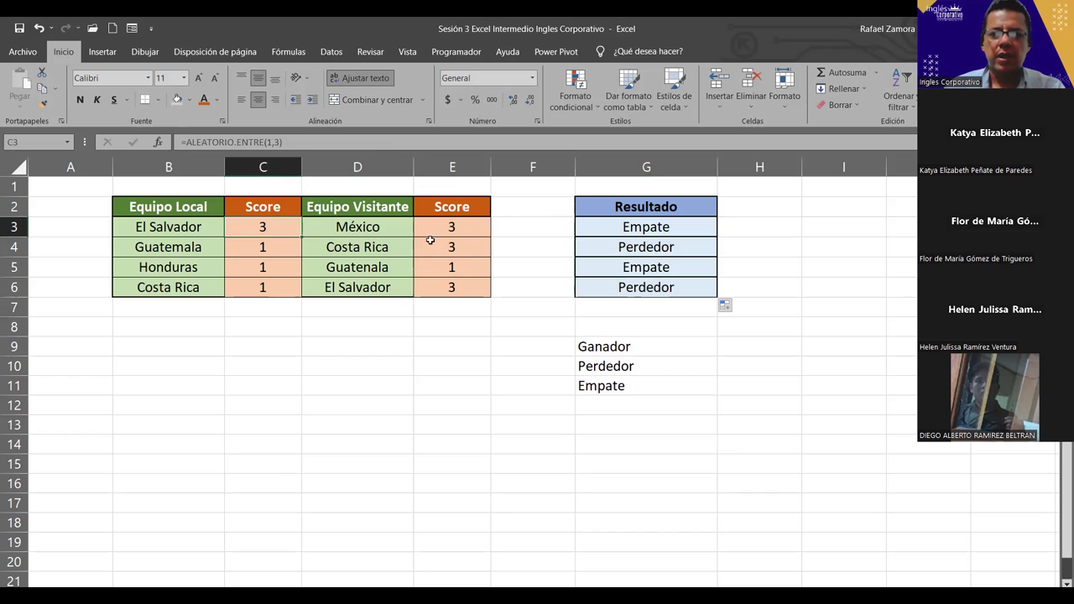
click(656, 228)
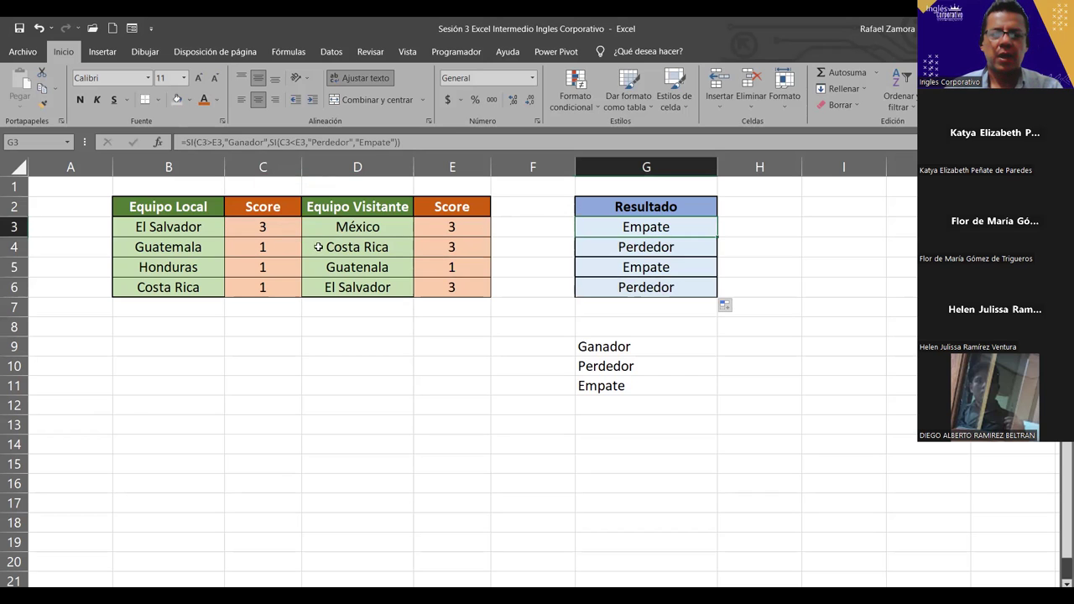
Verify rows 4–6 scores in C and E against their results Perdedor, Empate, Perdedor.
click(263, 247)
click(452, 247)
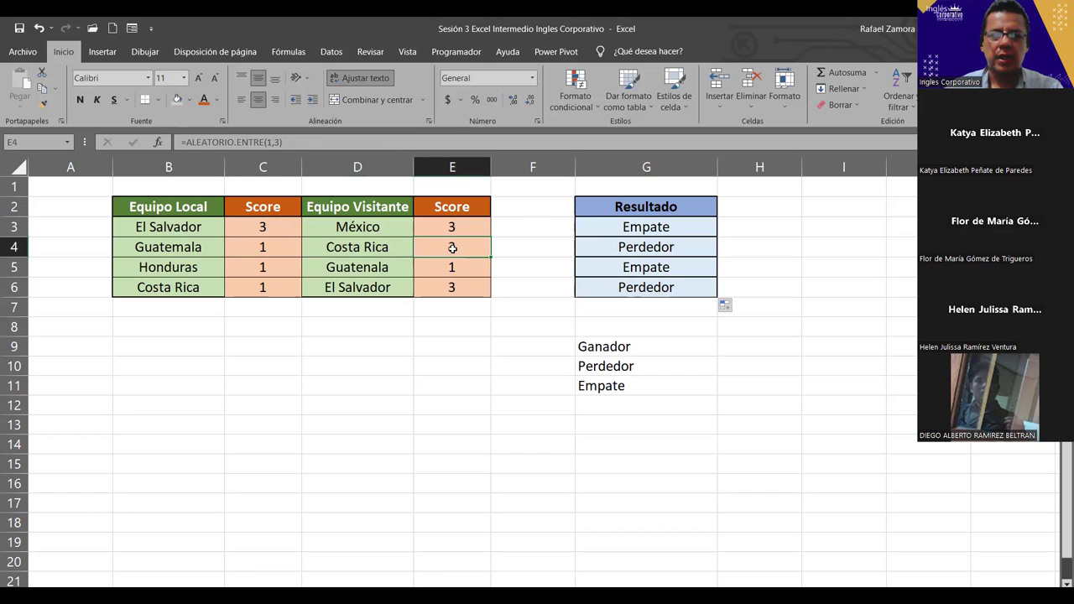
click(265, 248)
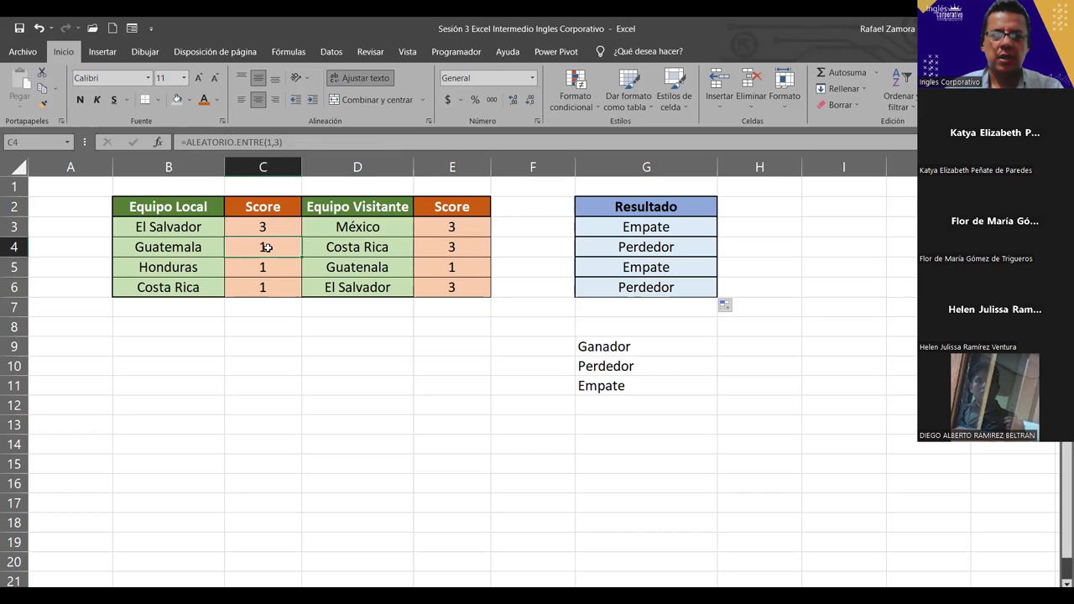
click(363, 245)
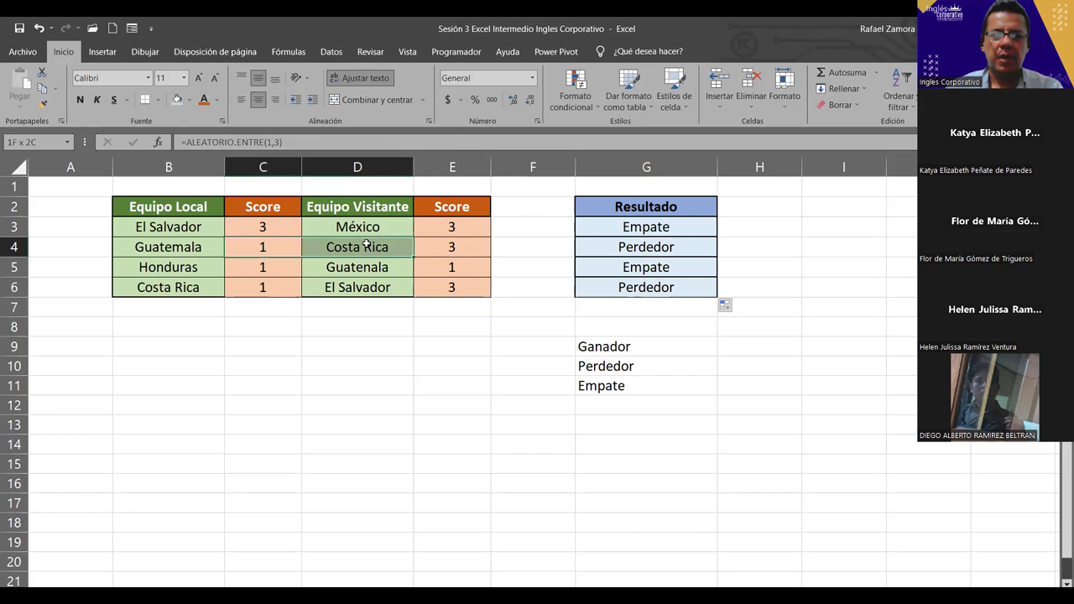
click(696, 248)
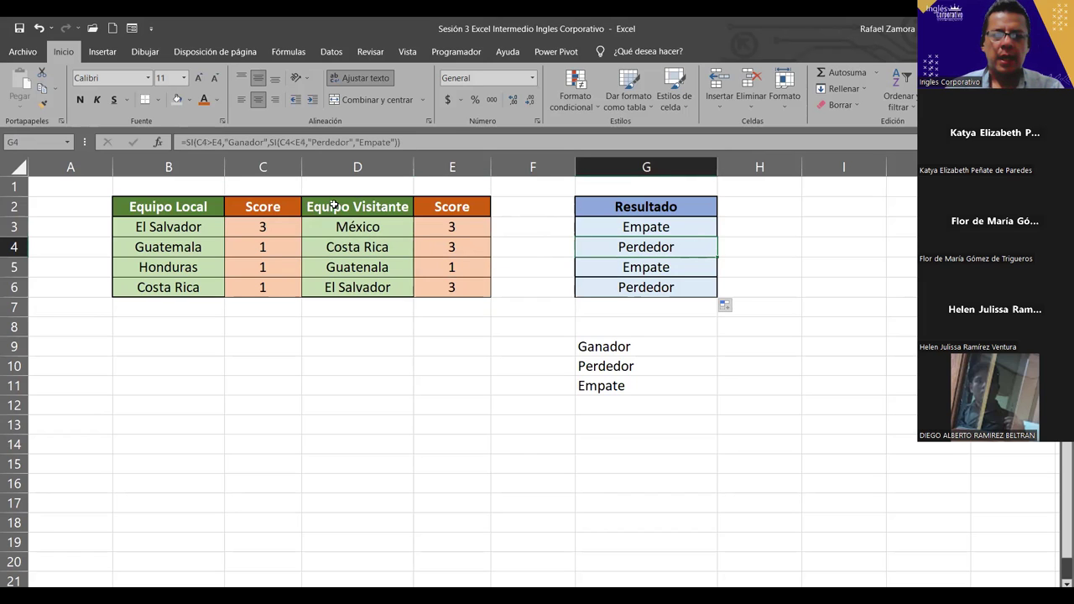
click(244, 267)
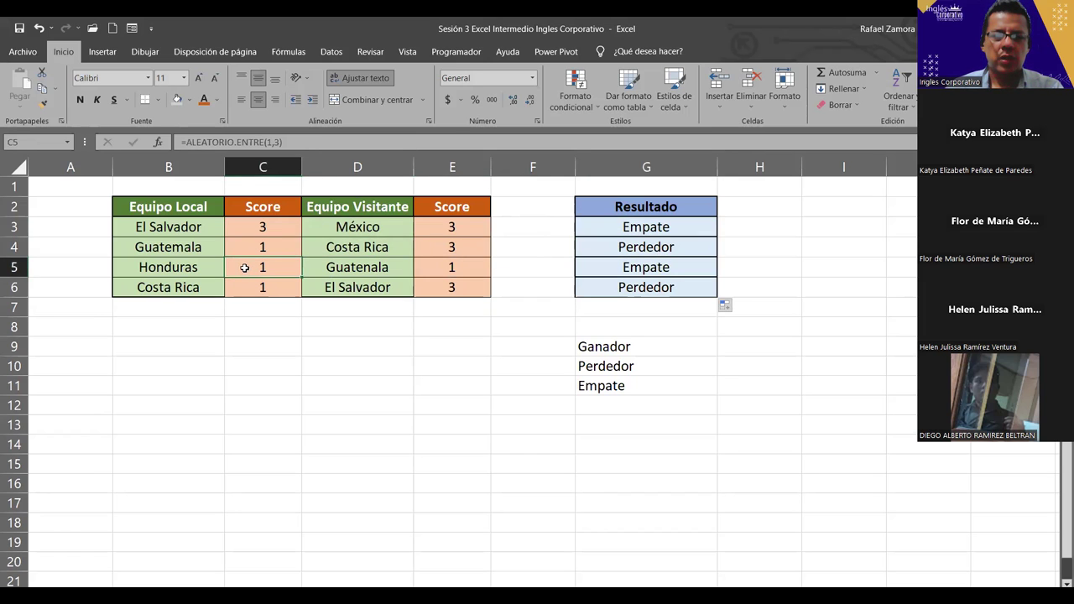
click(451, 267)
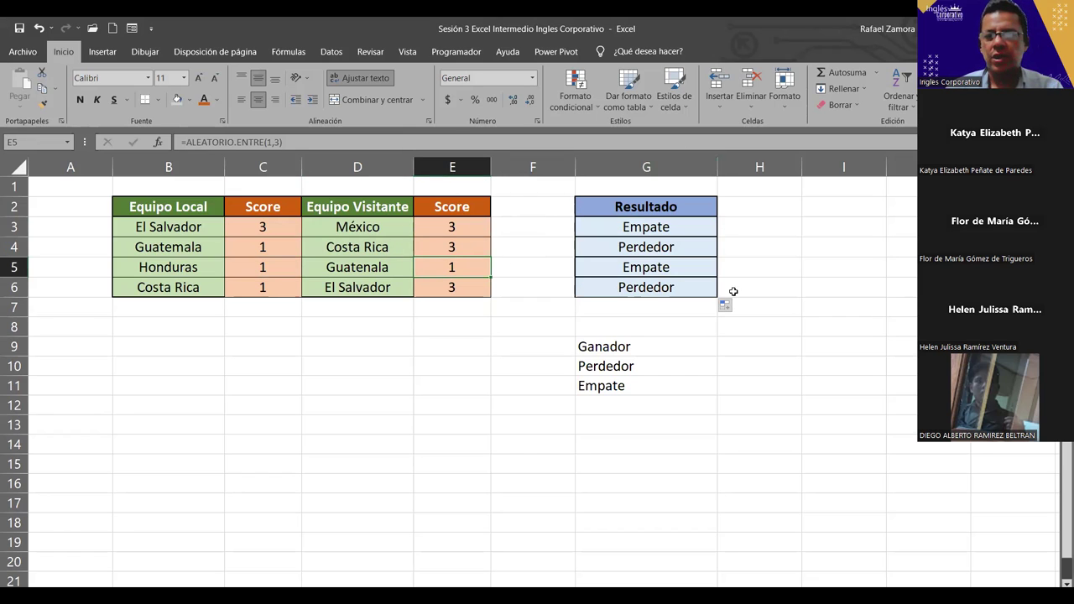
click(708, 265)
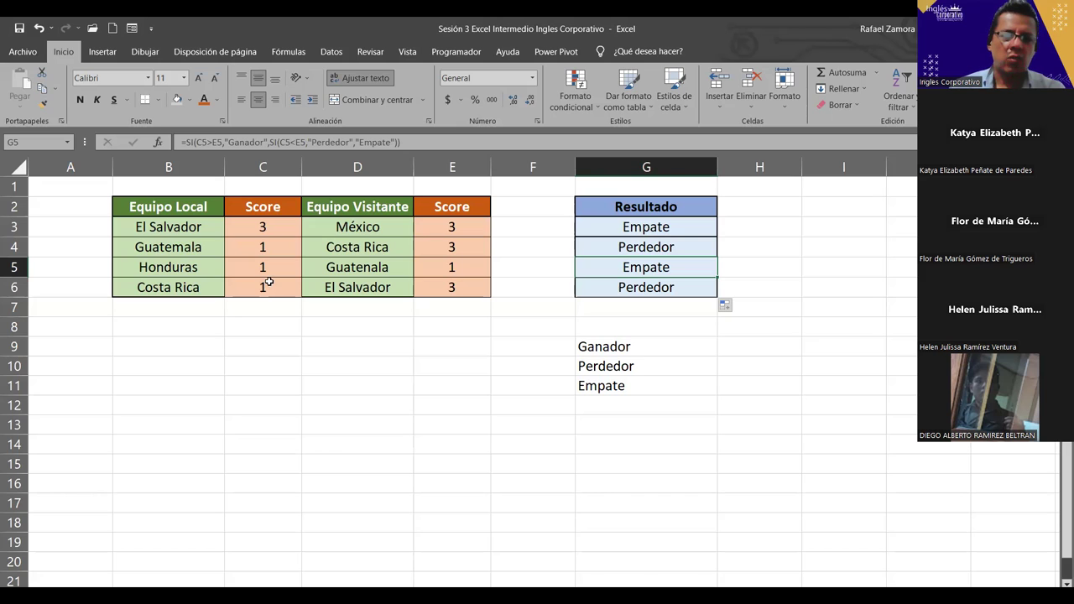
click(264, 284)
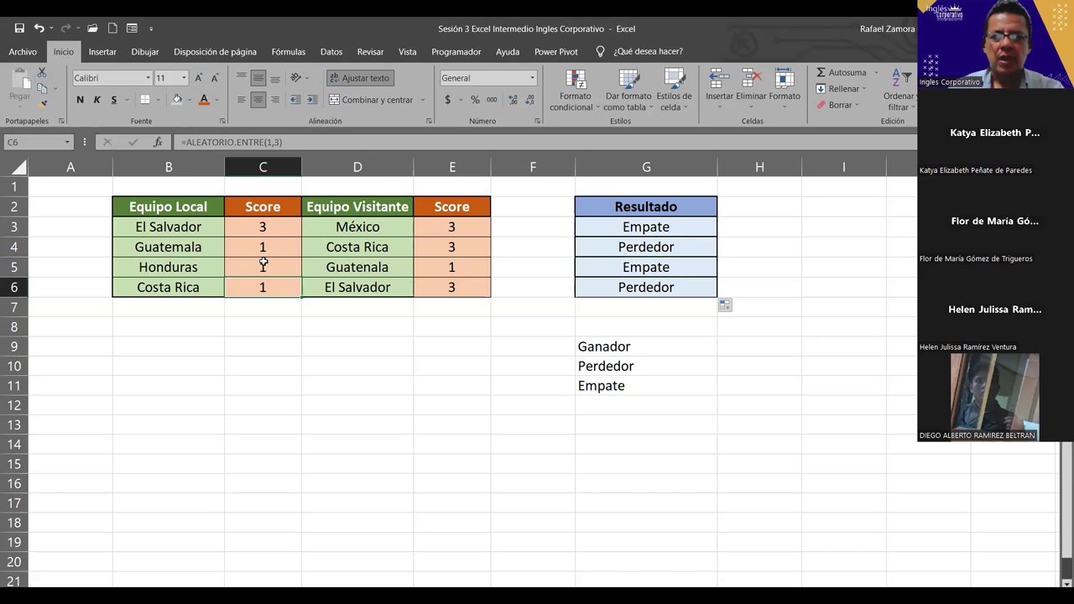
click(453, 287)
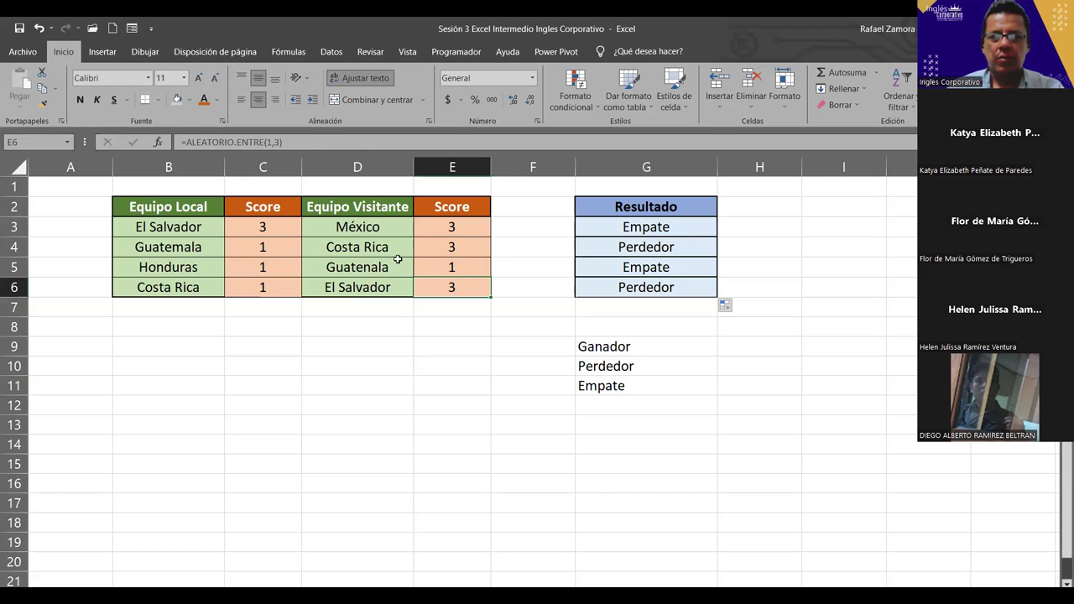
click(608, 287)
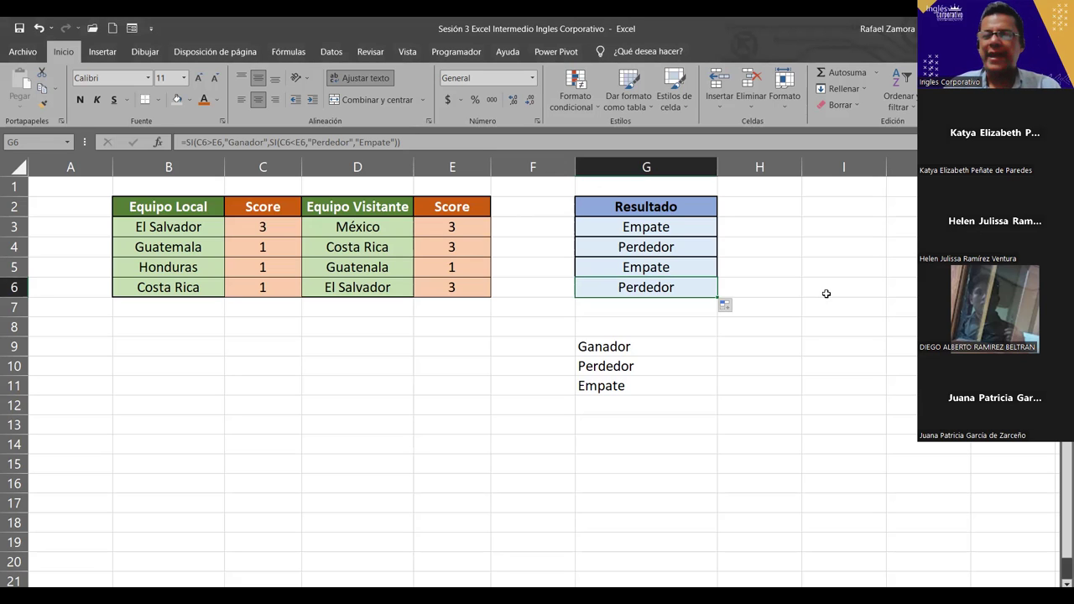
click(784, 221)
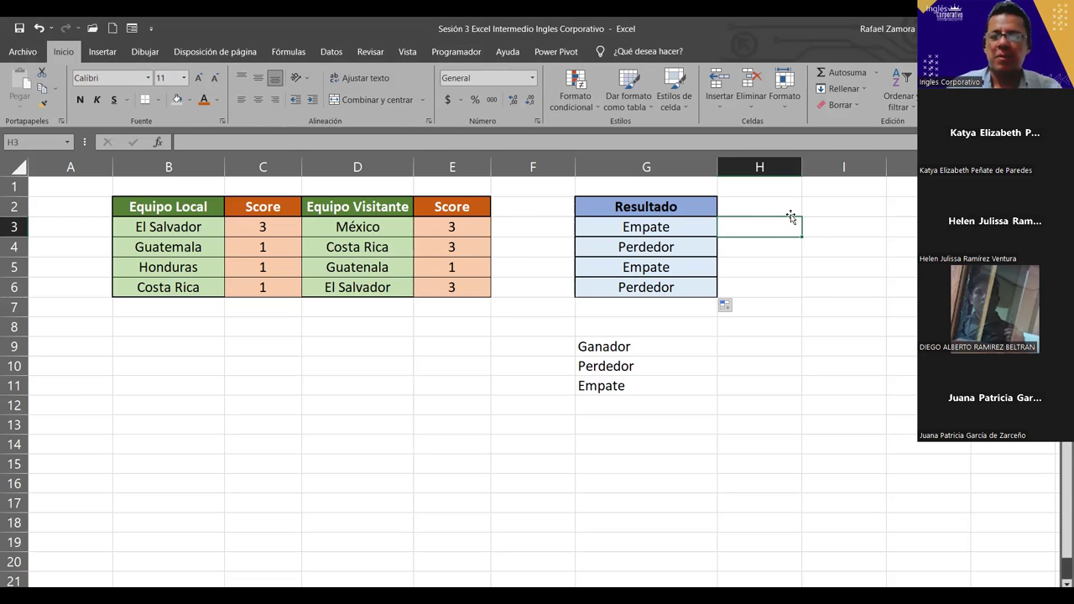
Begin =SI.CONJUNTO in H3 with a first test C3=E3 returning "Empate".
double_click(791, 218)
text(=)
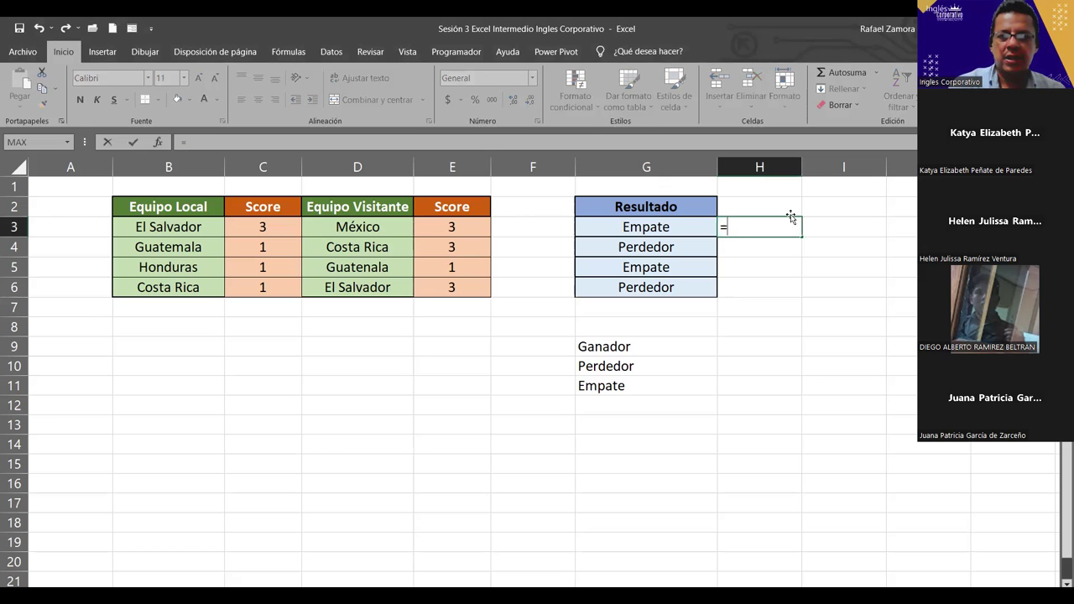
text(si)
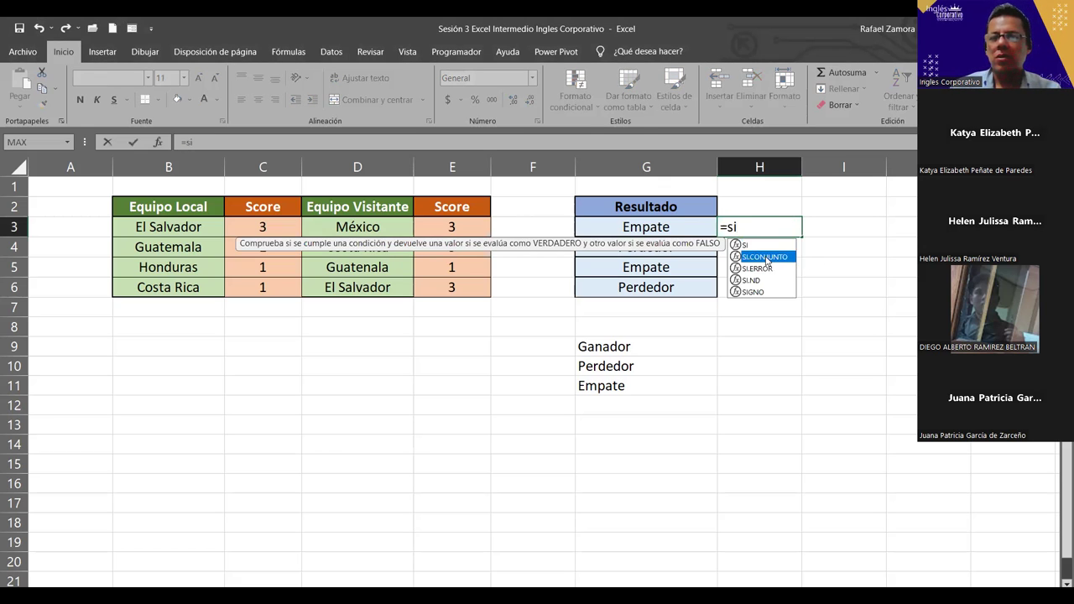
double_click(765, 256)
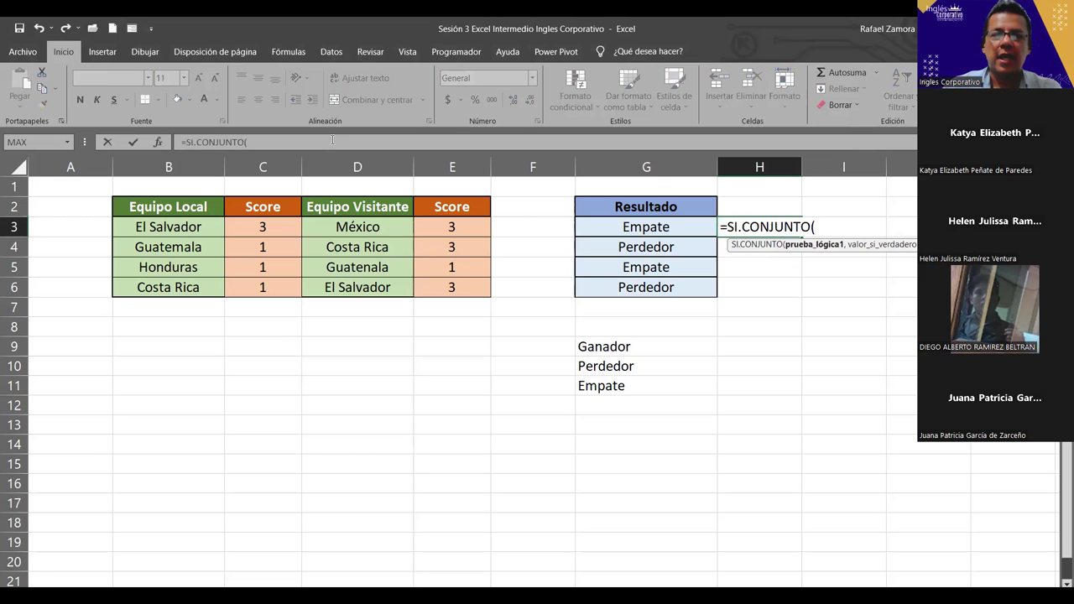
click(265, 223)
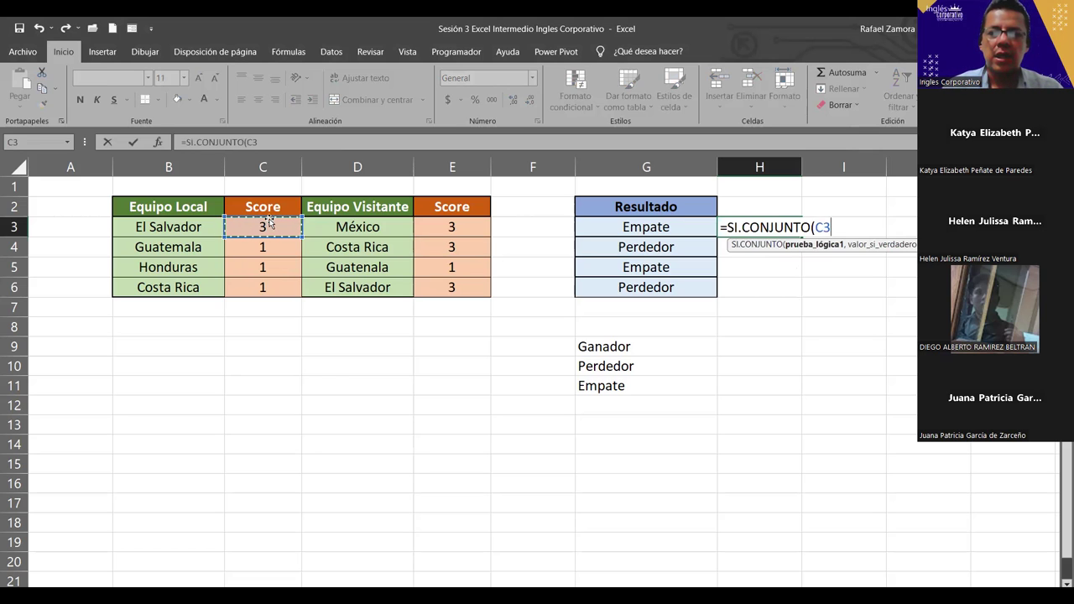
text(=)
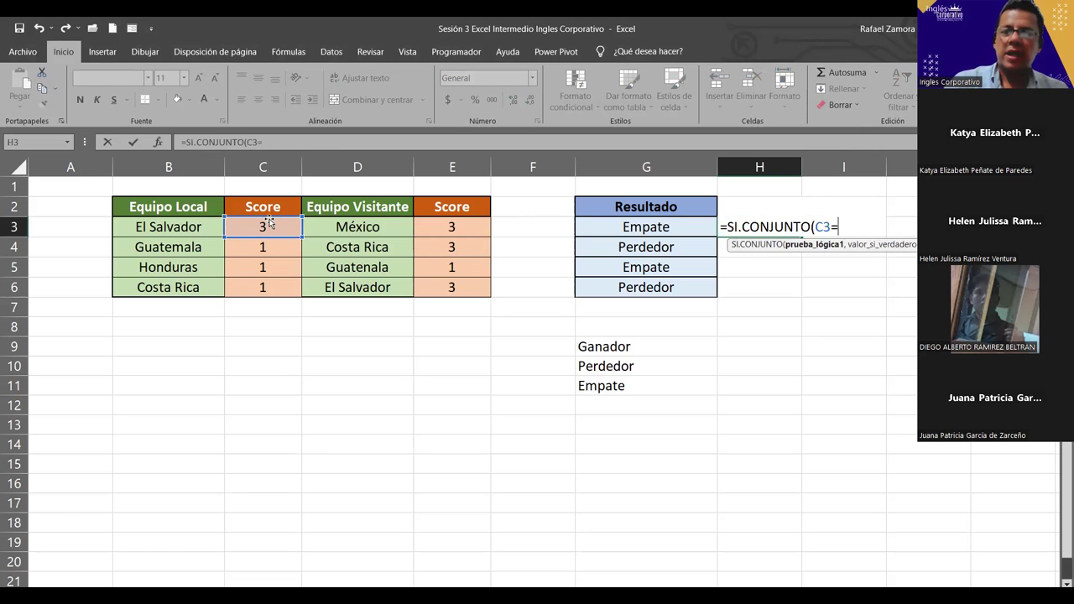
click(452, 223)
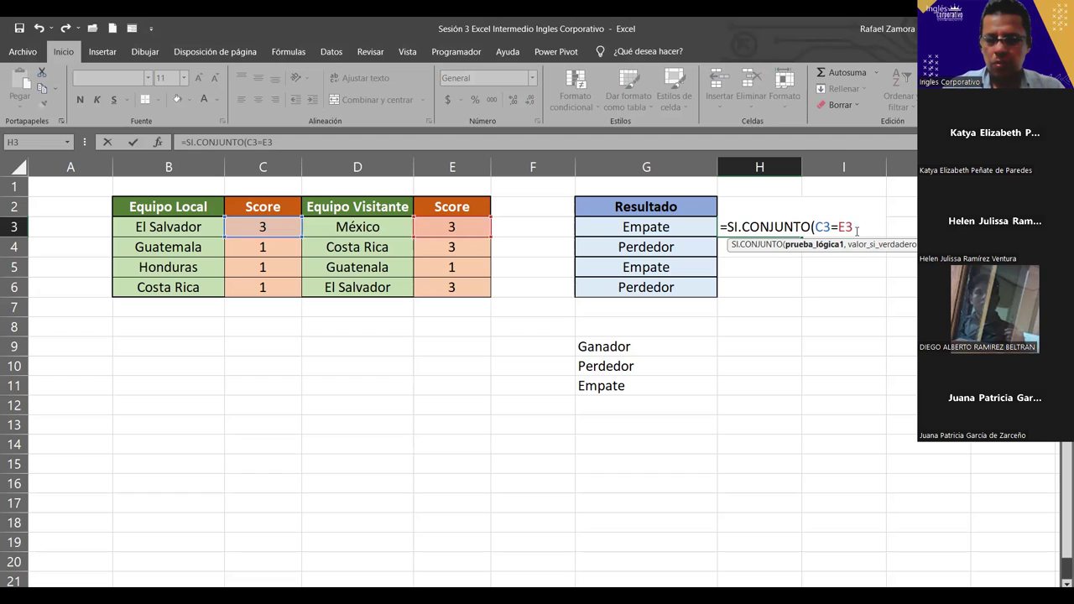
text(,)
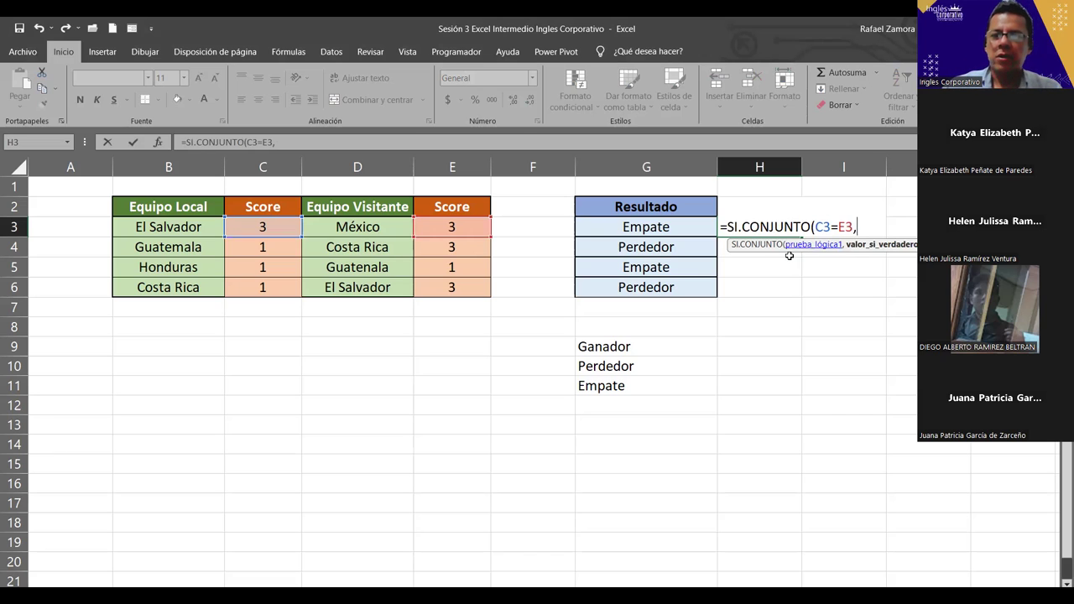
drag(810, 226, 872, 219)
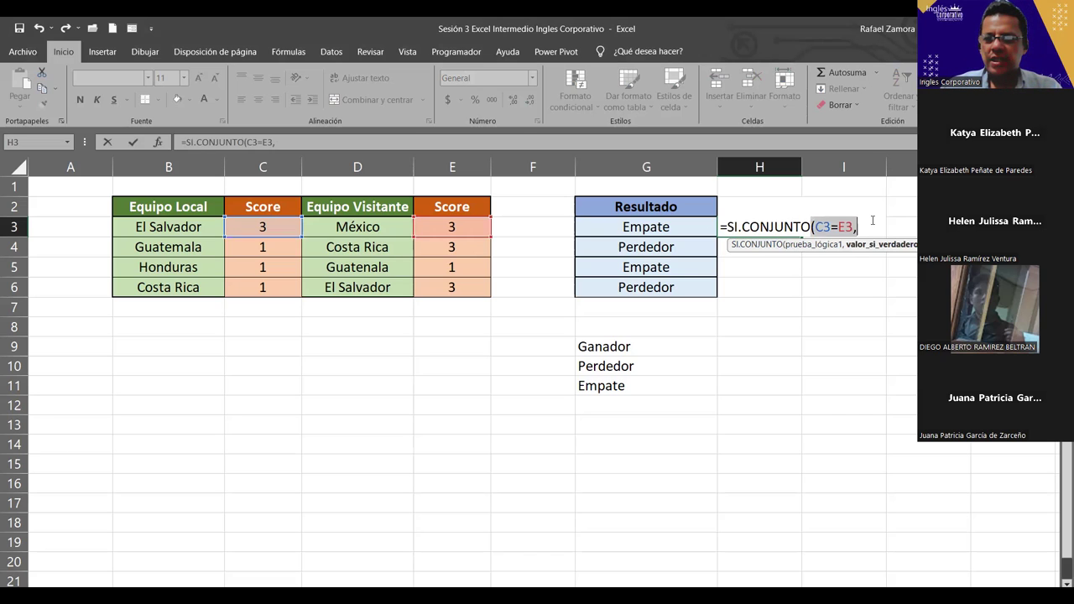
click(873, 226)
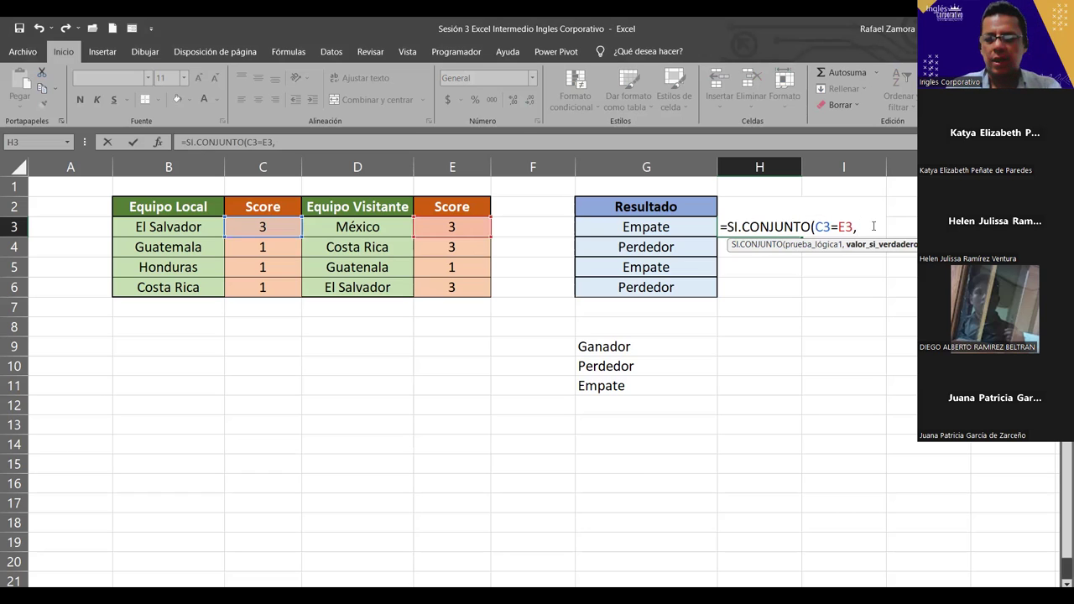
text("Empate)
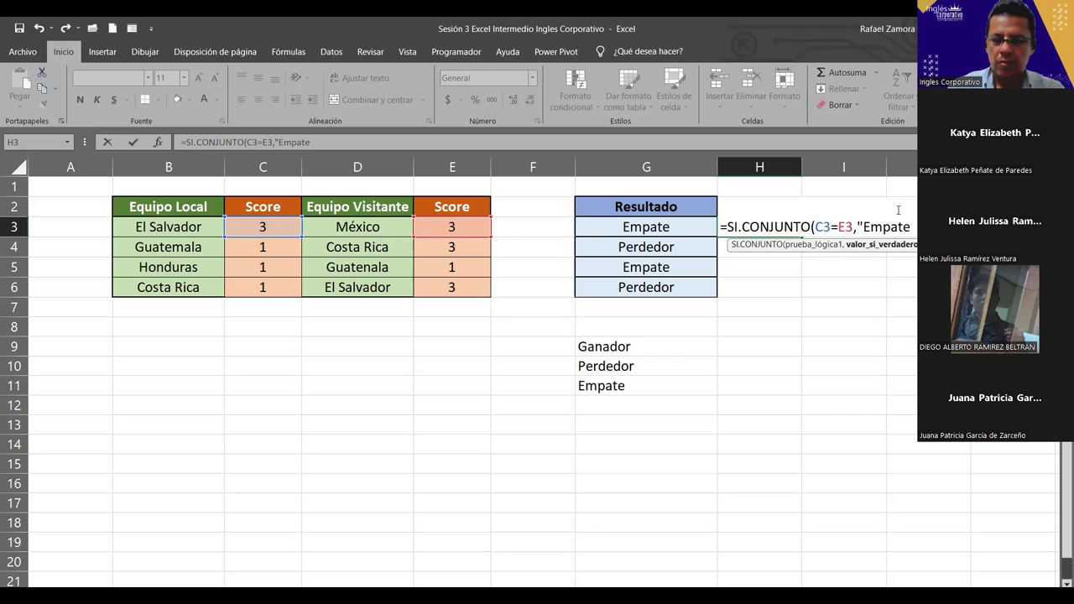
text(")
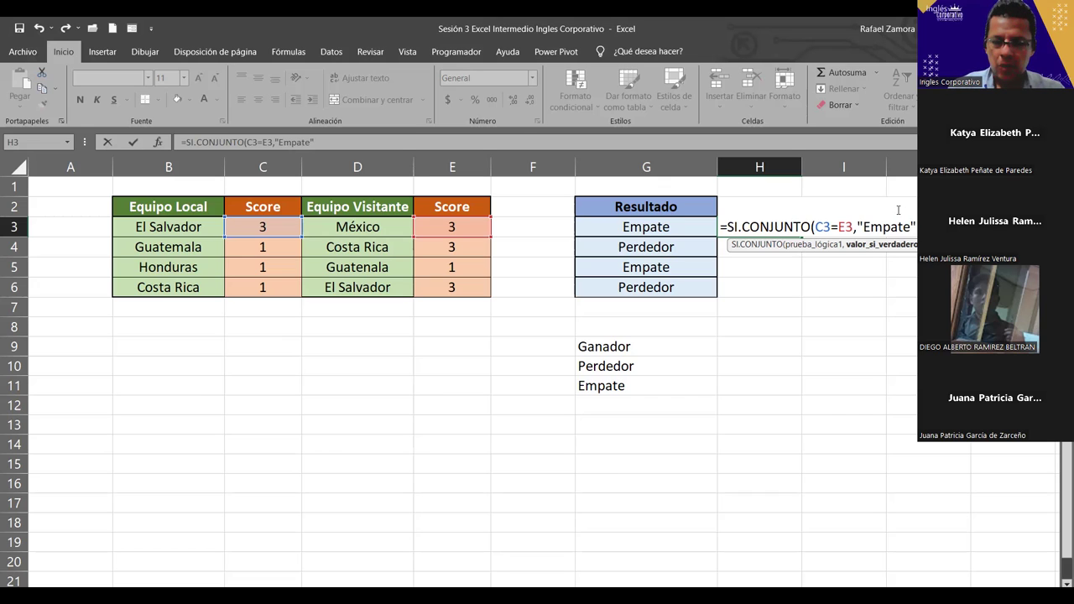
text(,)
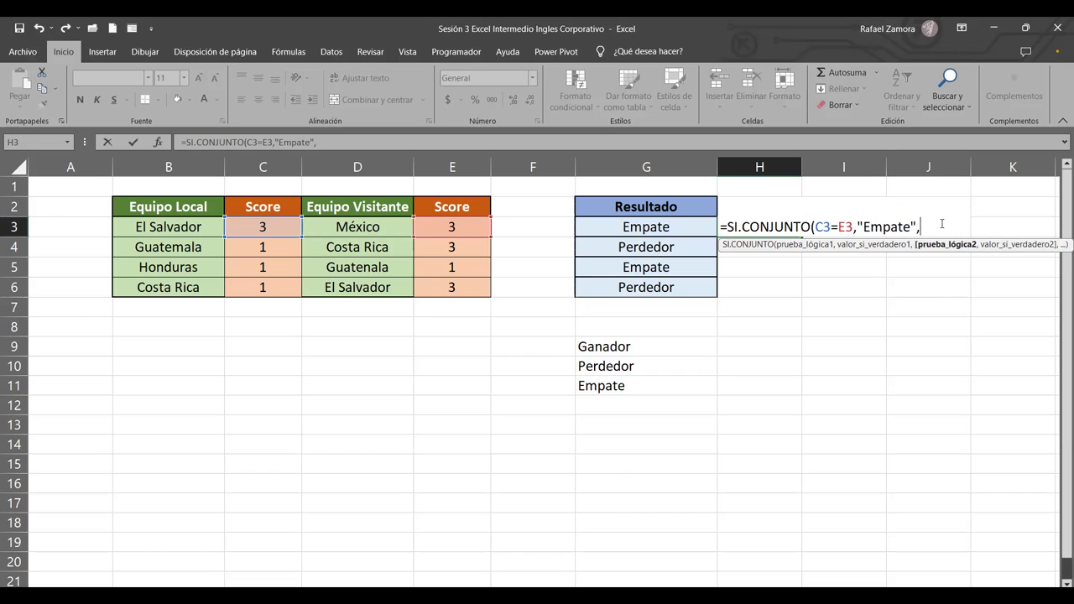
Append the condition C3>E3 with result "Ganador" to H3's SI.CONJUNTO formula.
click(243, 225)
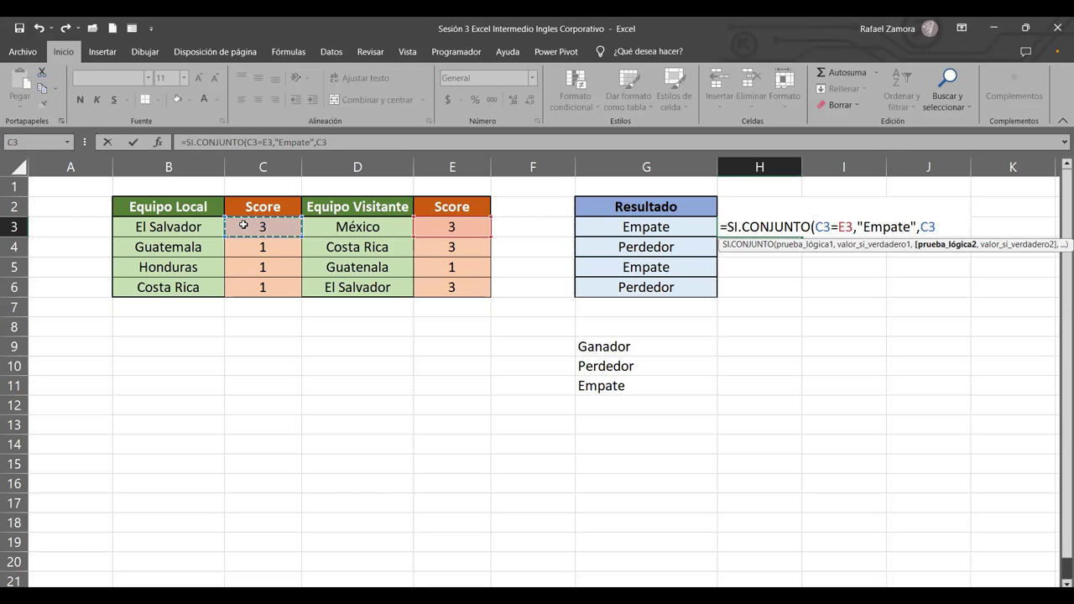
text(>)
click(450, 223)
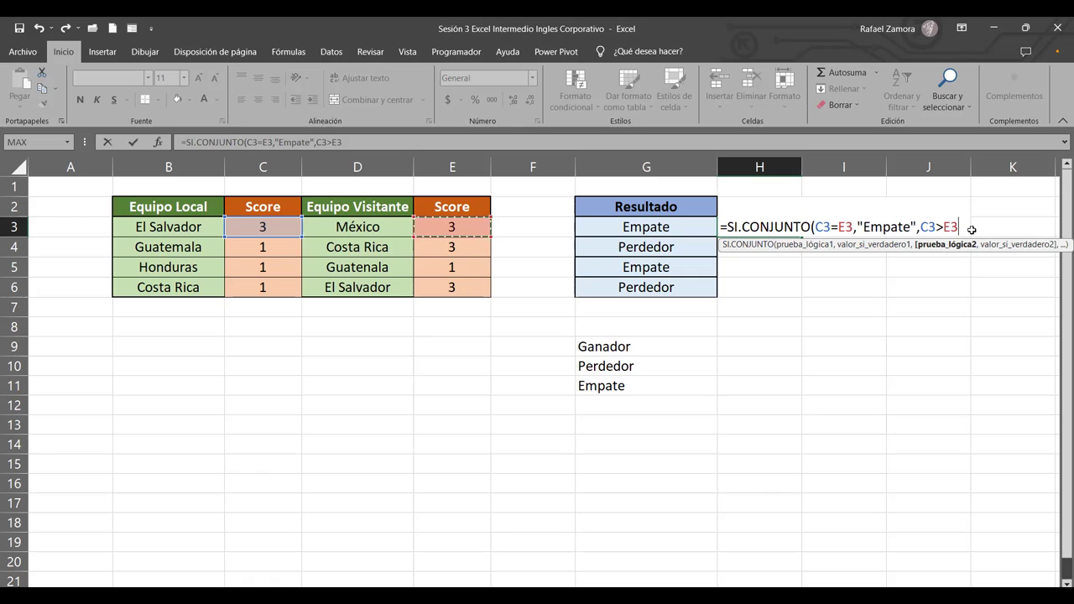
text(,)
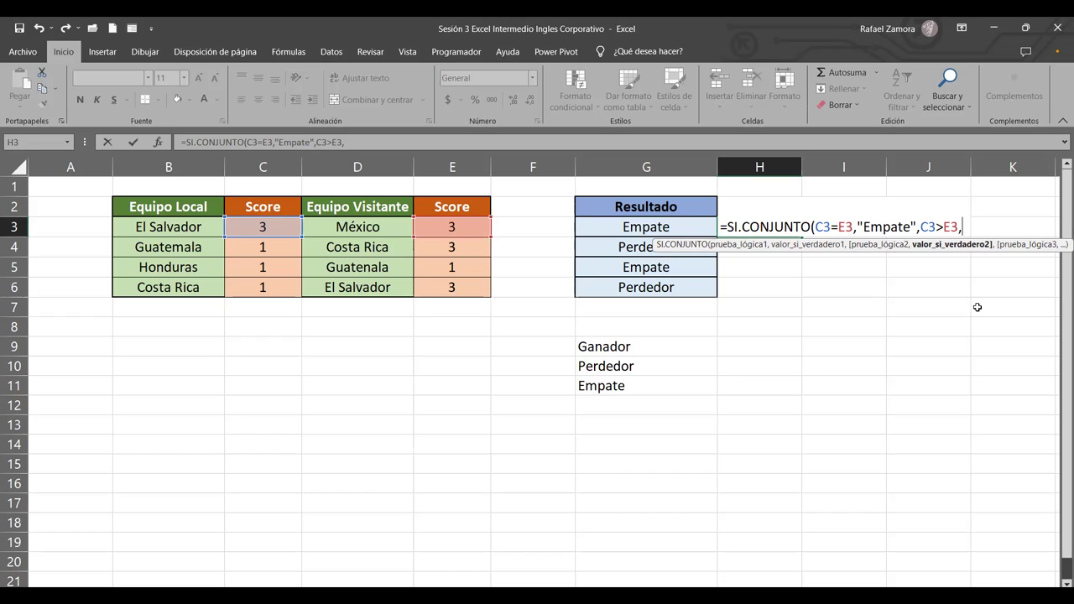
text(")
text(Ganador")
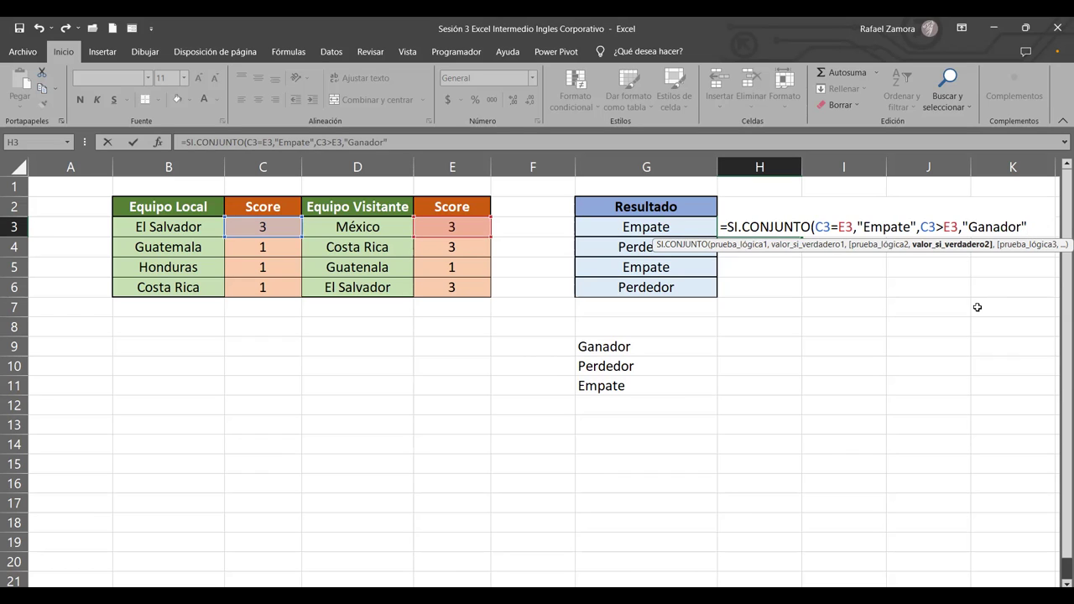
text(,)
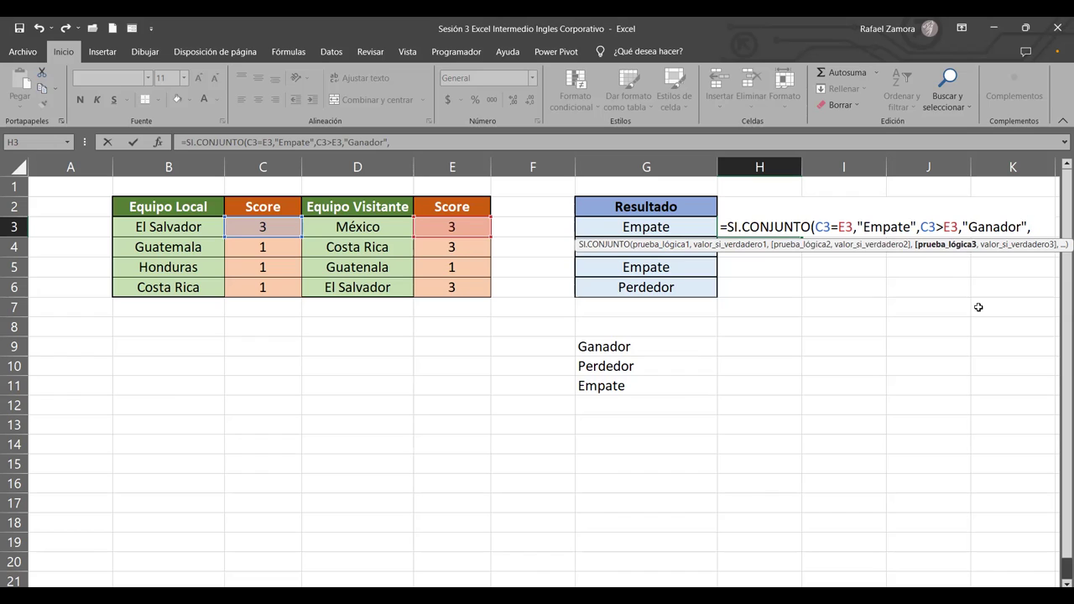
Add a third test C3<E3 returning "Perdedor" to the H3 formula.
drag(834, 226, 843, 226)
drag(942, 226, 950, 227)
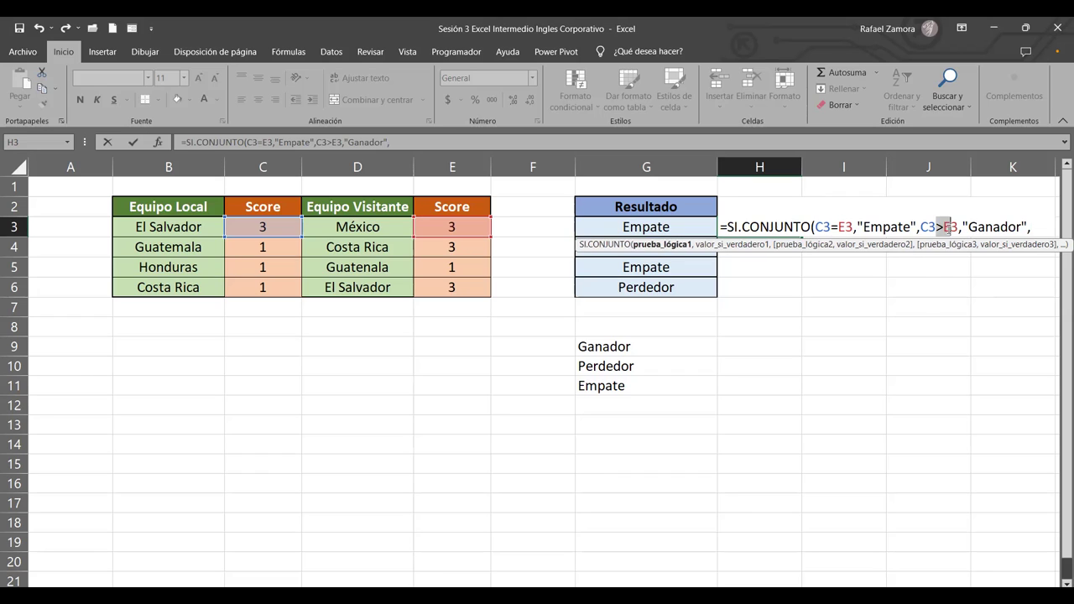
click(1048, 234)
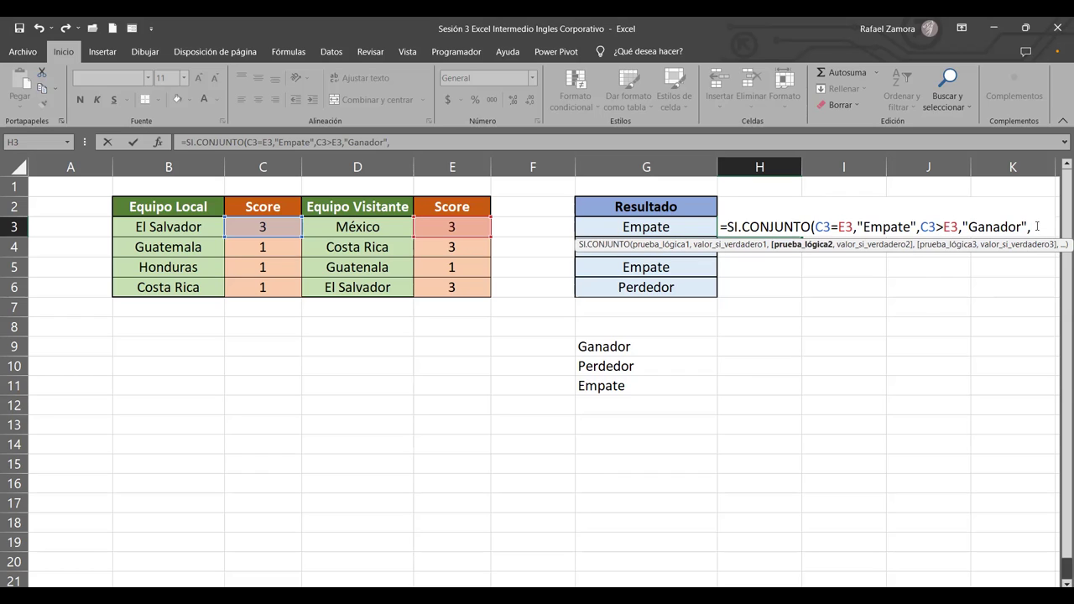
click(283, 224)
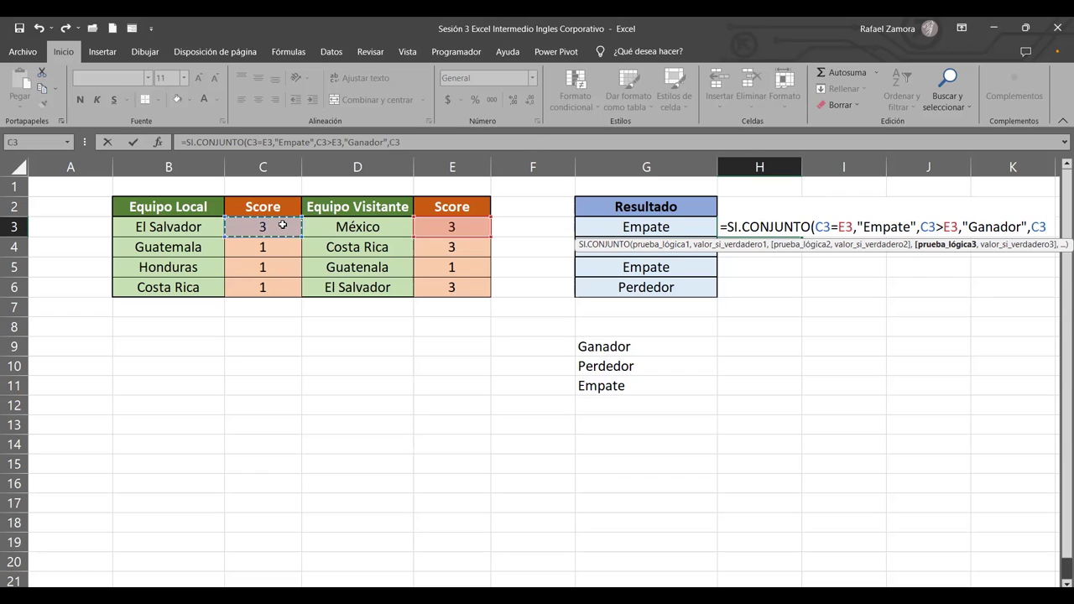
text(<)
click(473, 229)
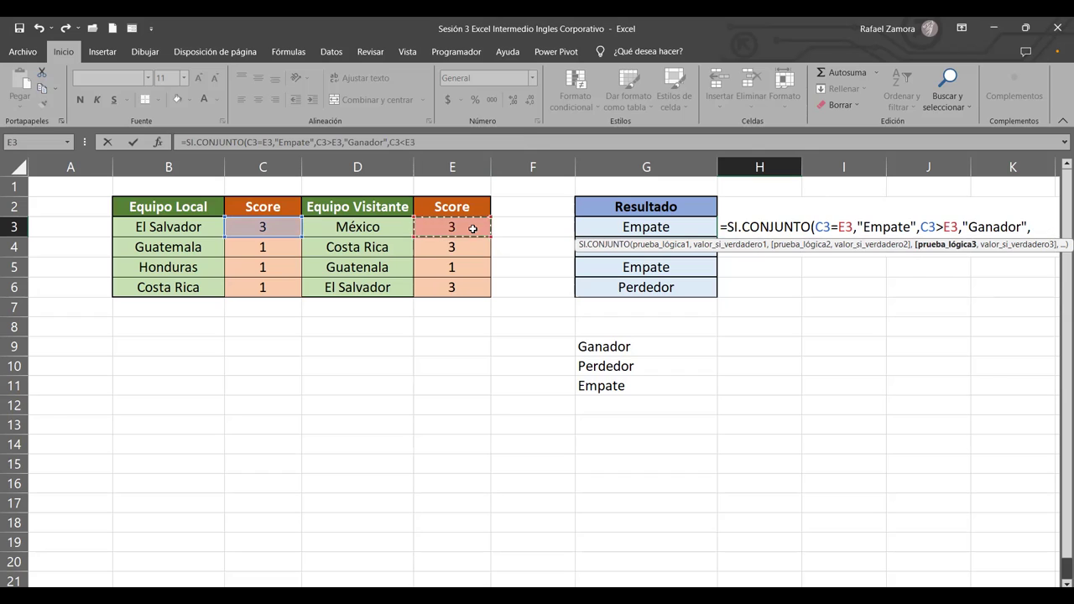
text(,)
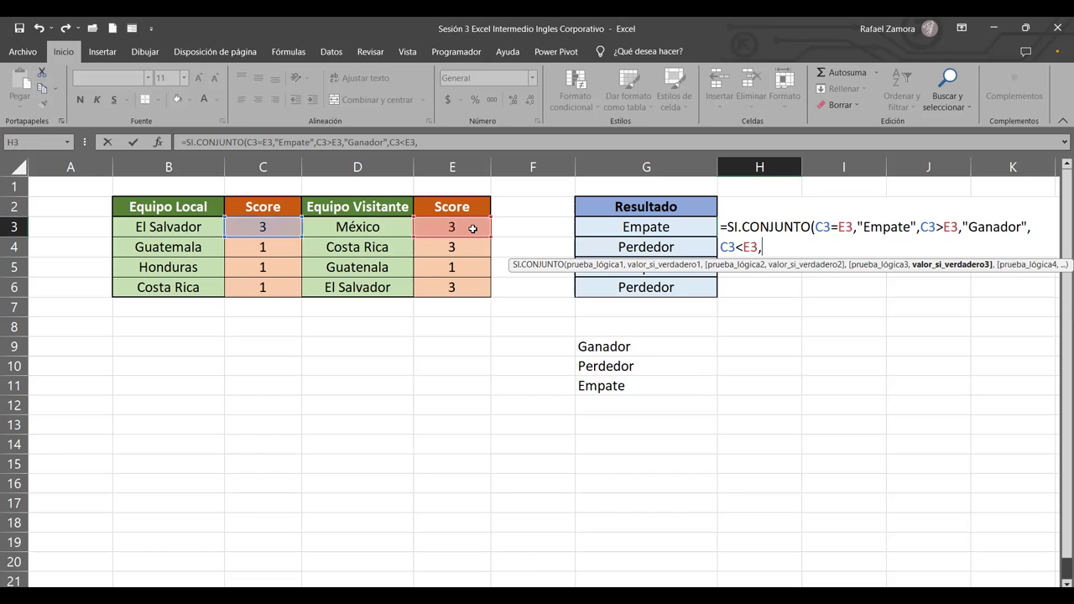
text(")
text(Perdedor")
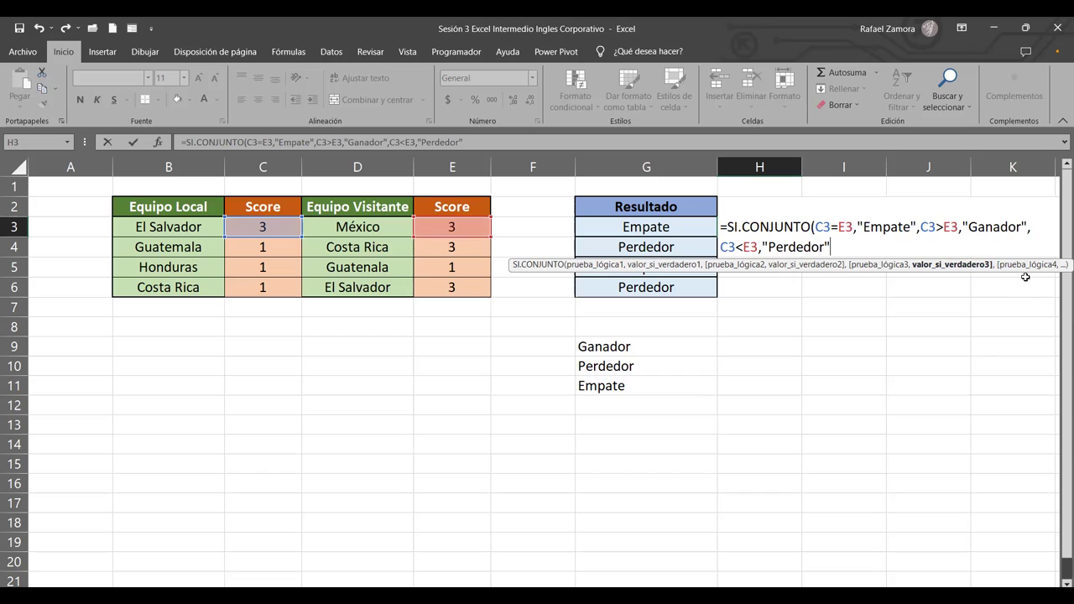
Close and commit the SI.CONJUNTO formula in H3, then center its result.
text())
key(Return)
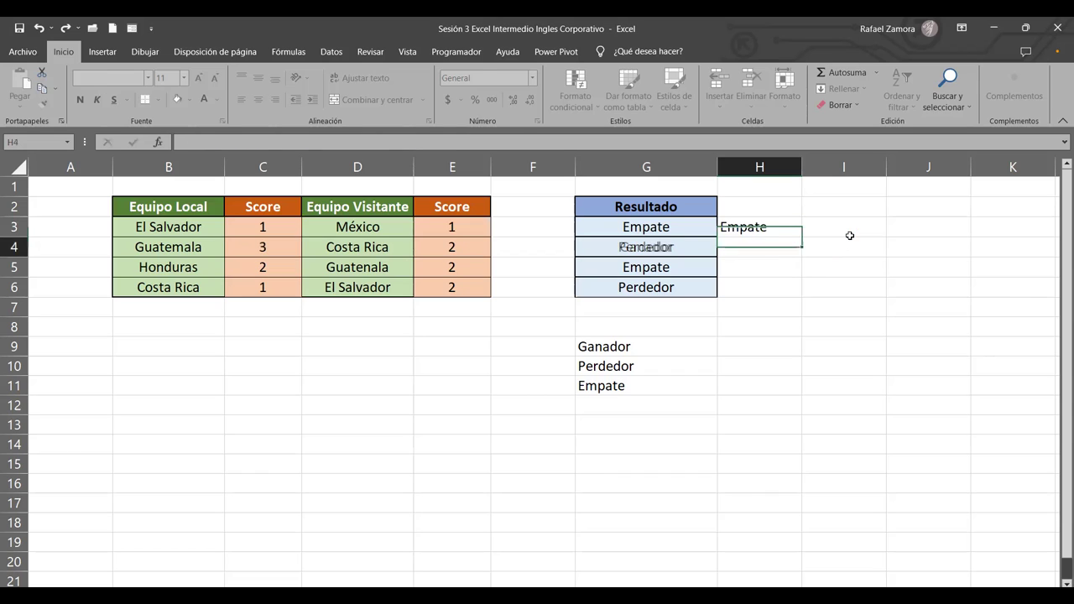
click(773, 227)
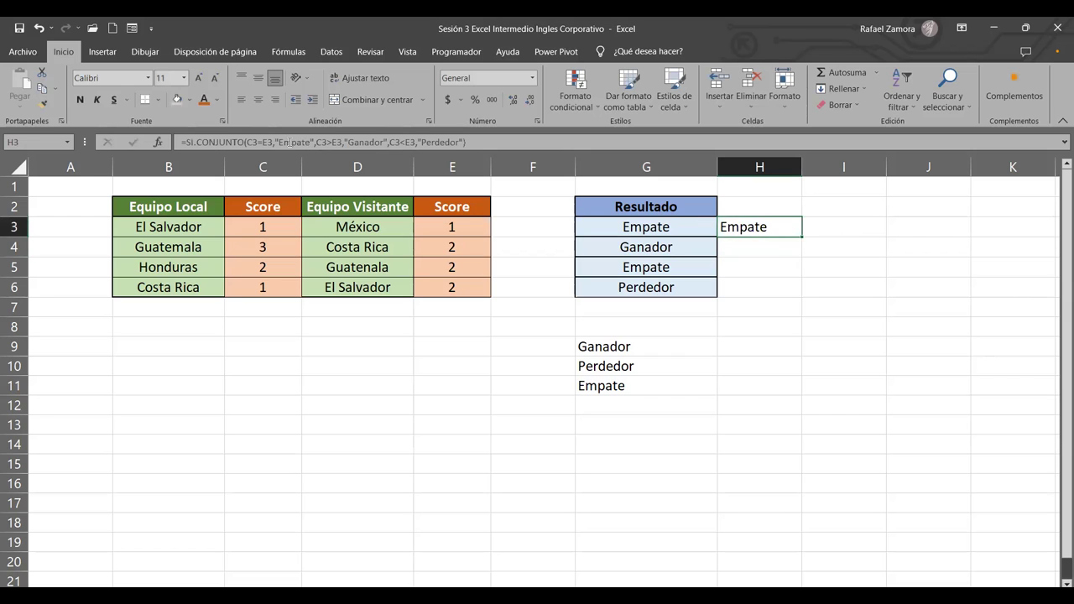
click(260, 103)
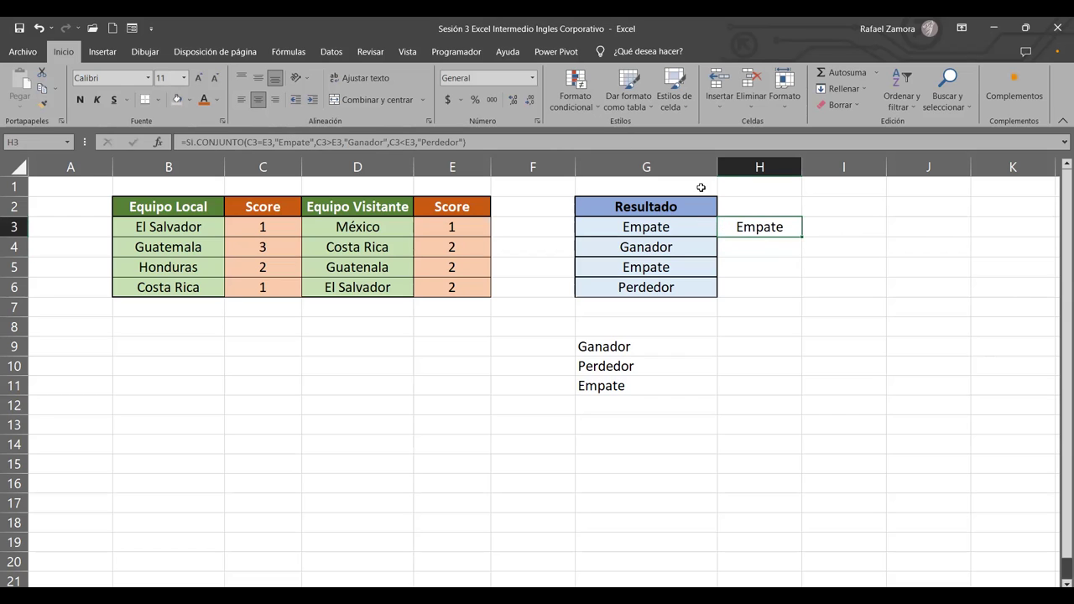
Fill H3's formula down to H6, giving Empate, Empate, Perdedor, Empate.
drag(801, 236, 801, 298)
click(740, 418)
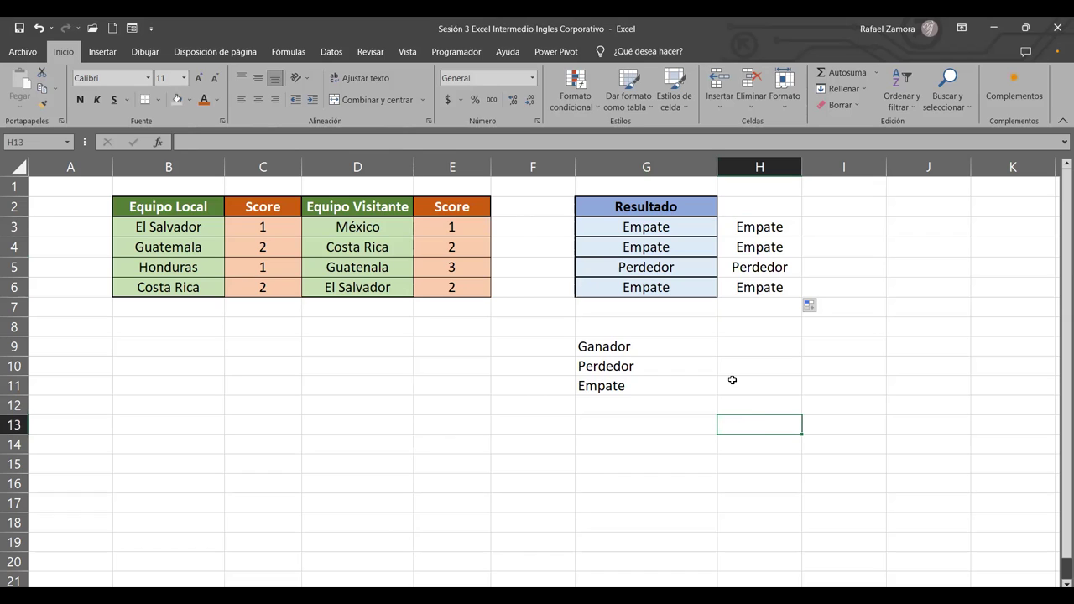
click(732, 380)
click(831, 404)
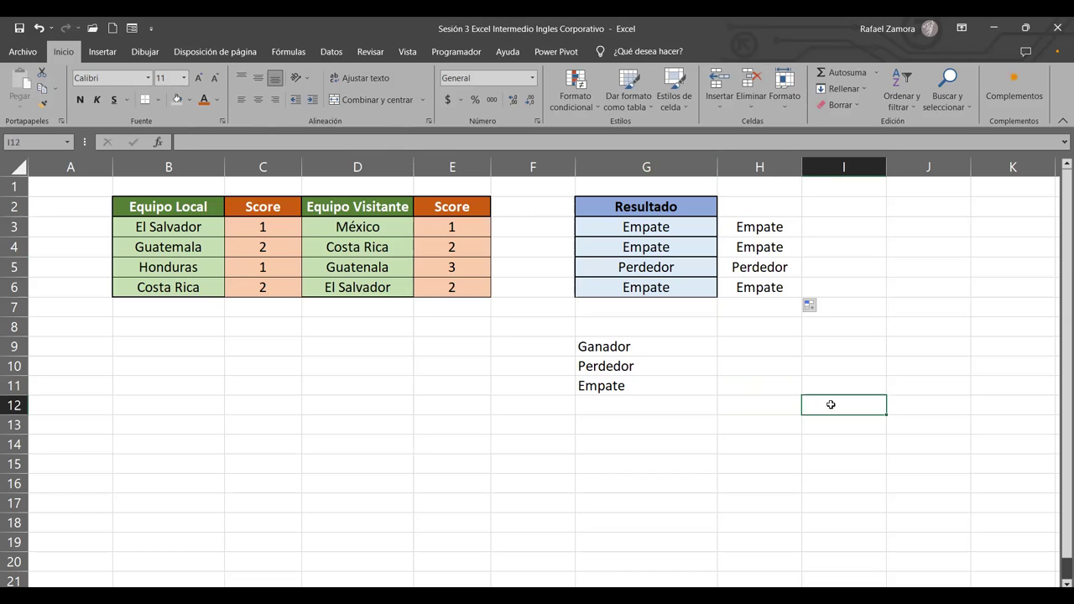
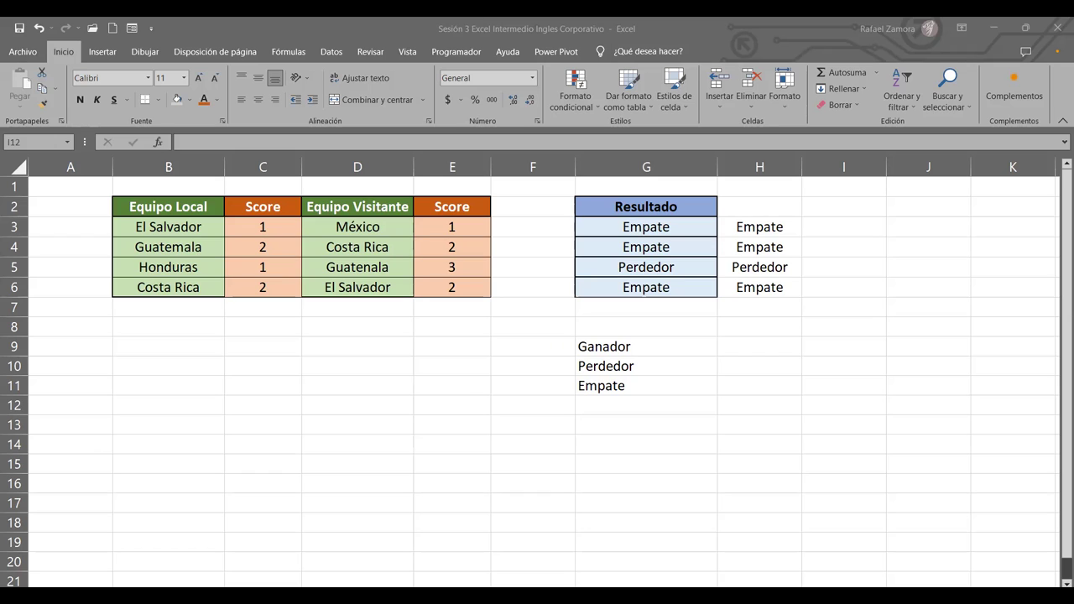
Bring up the Ejercicio 3 sheet showing sellers' Junio–Septiembre sales.
click(541, 464)
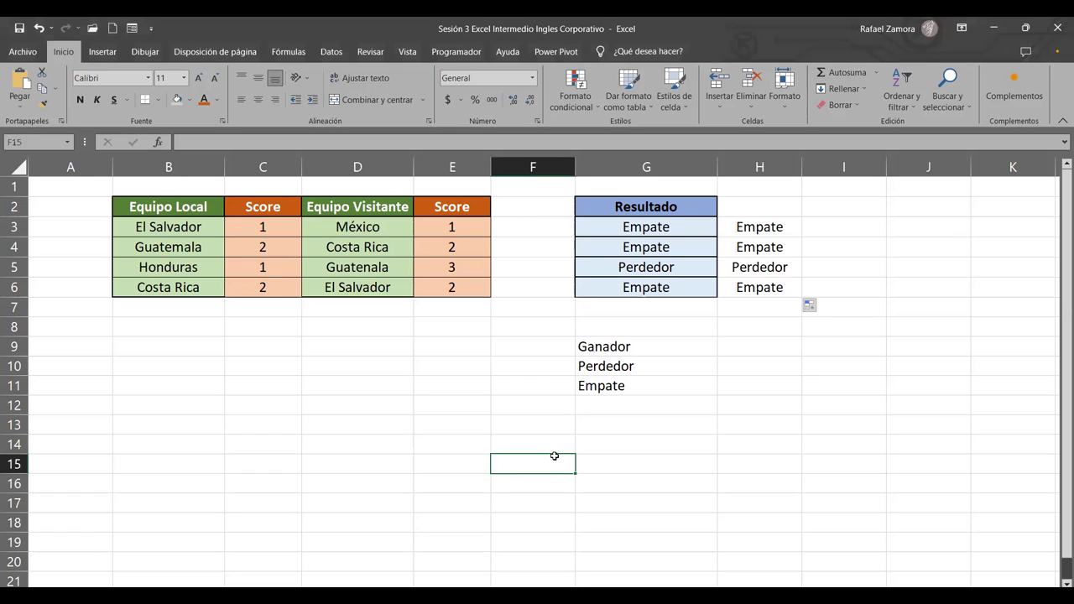
click(830, 476)
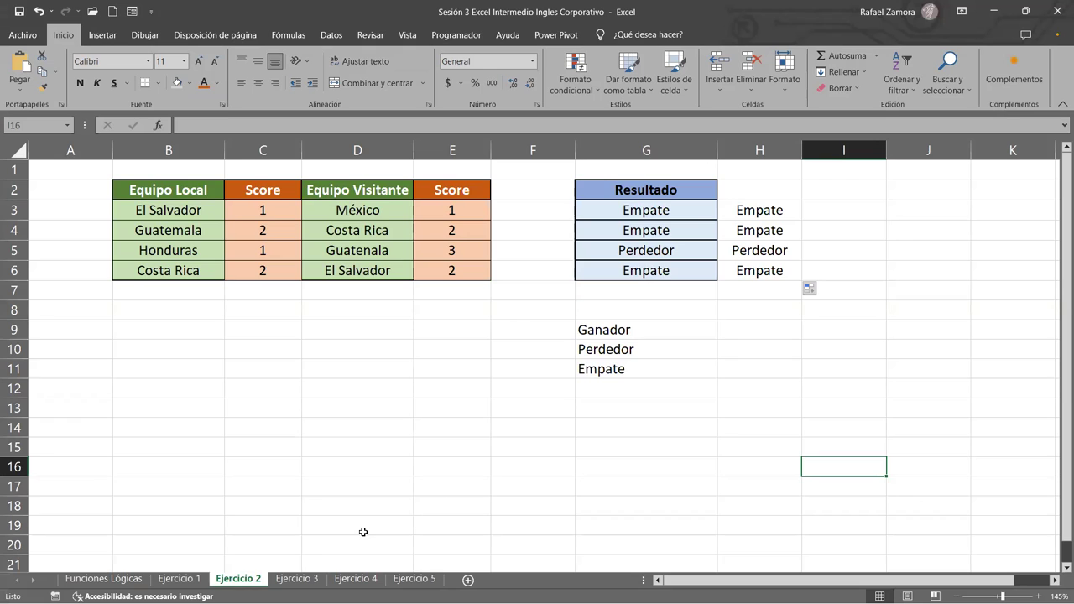
click(294, 578)
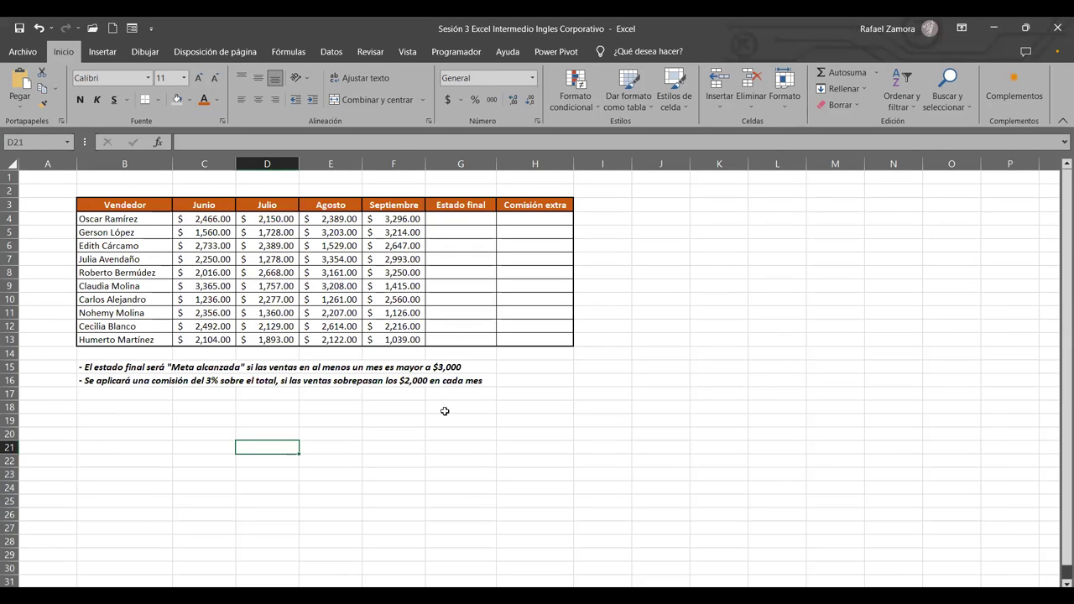
click(443, 380)
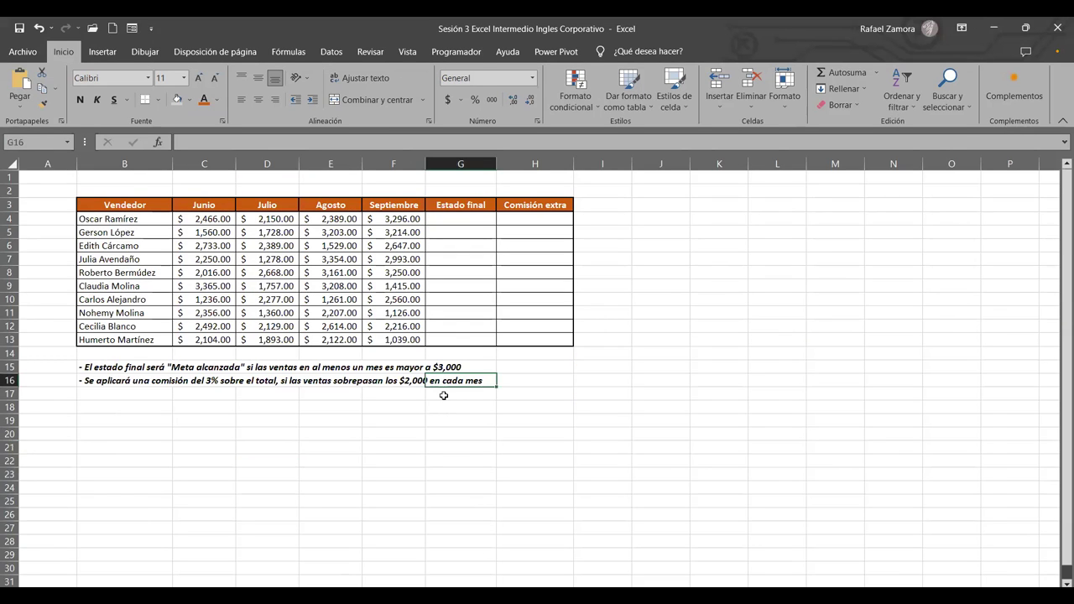
ctrl+scroll(443, 395, up, 1)
ctrl+scroll(443, 395, up, 1)
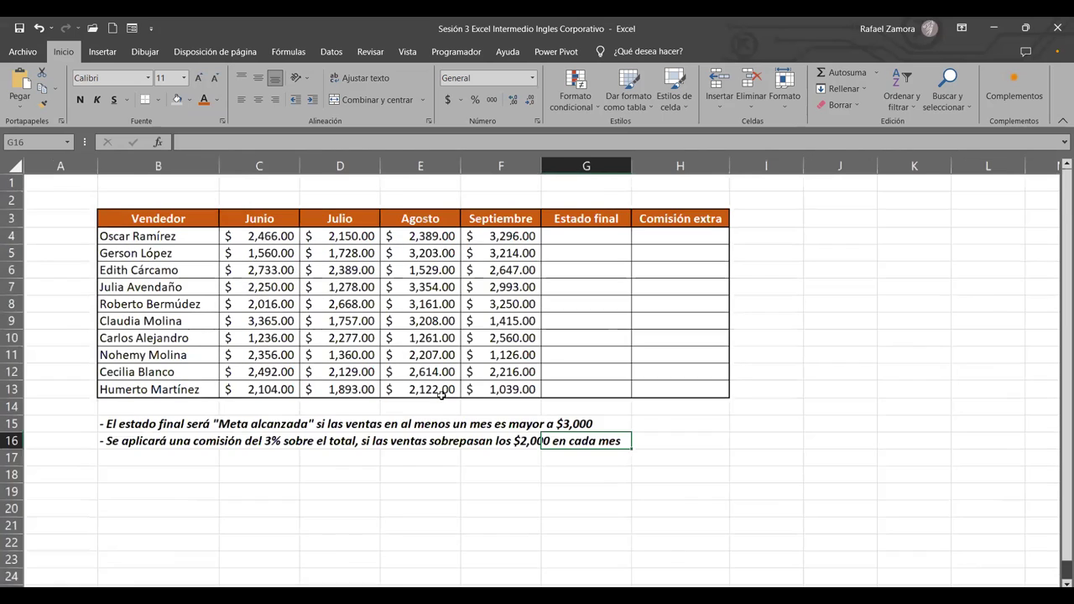
ctrl+scroll(440, 395, up, 1)
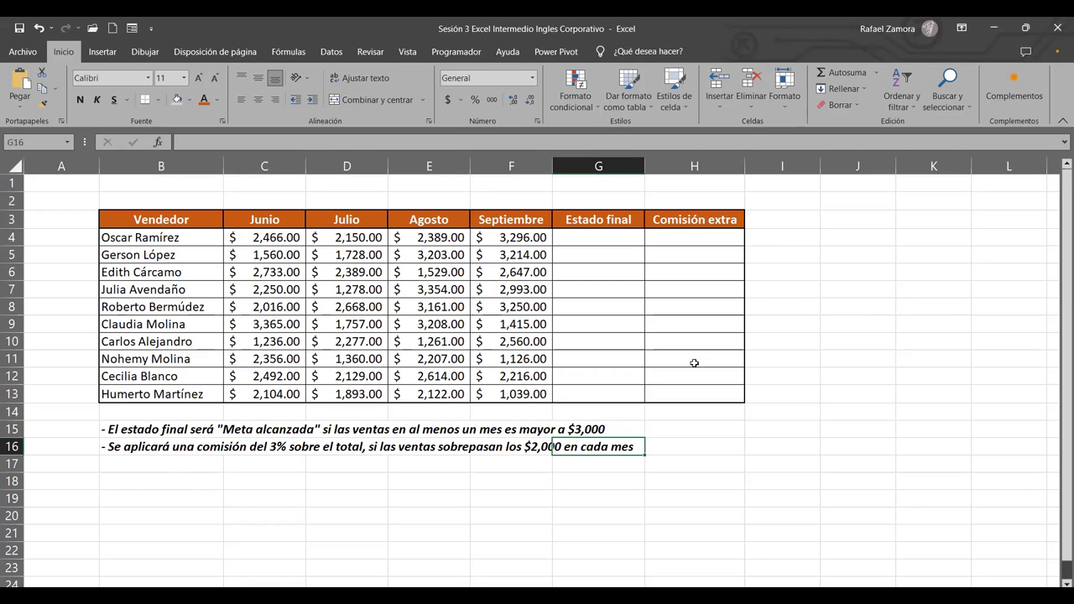
drag(625, 251, 640, 382)
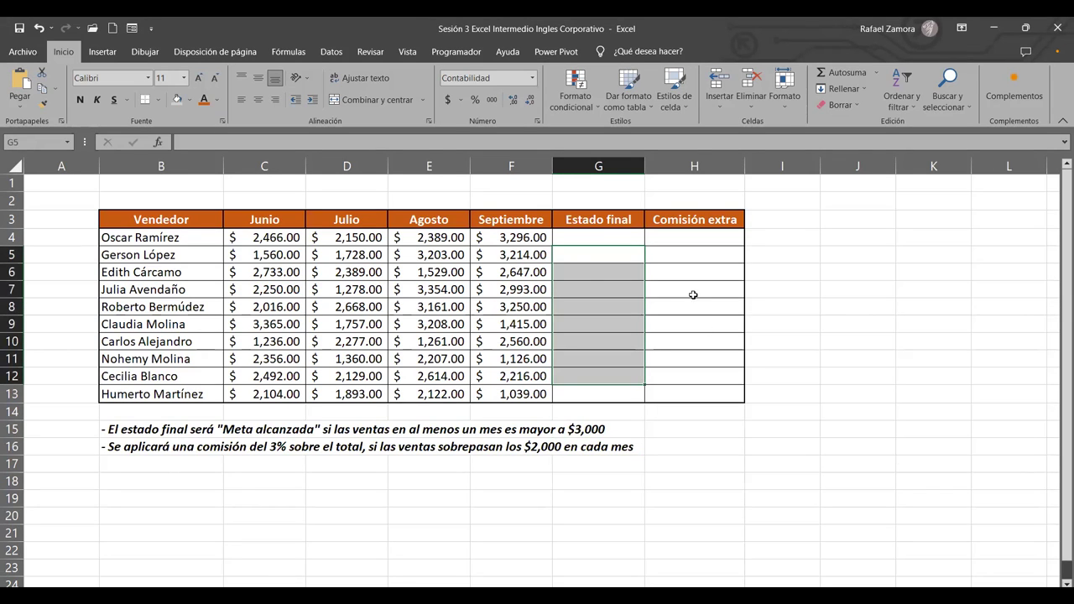
drag(604, 232, 613, 397)
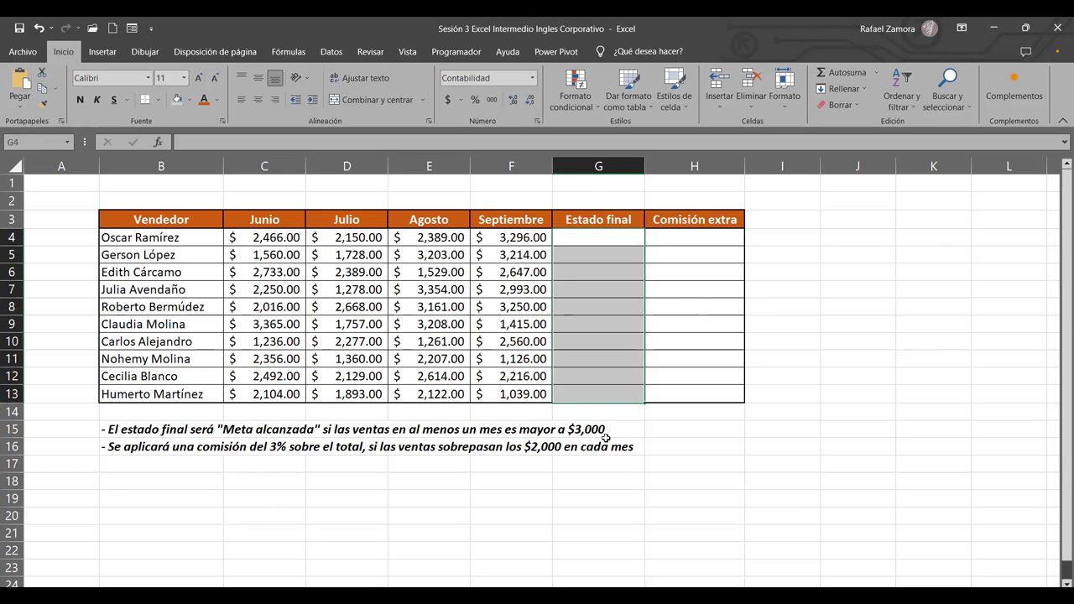
mouse_move(284, 236)
mouse_down()
mouse_move(399, 223)
mouse_move(504, 242)
mouse_up()
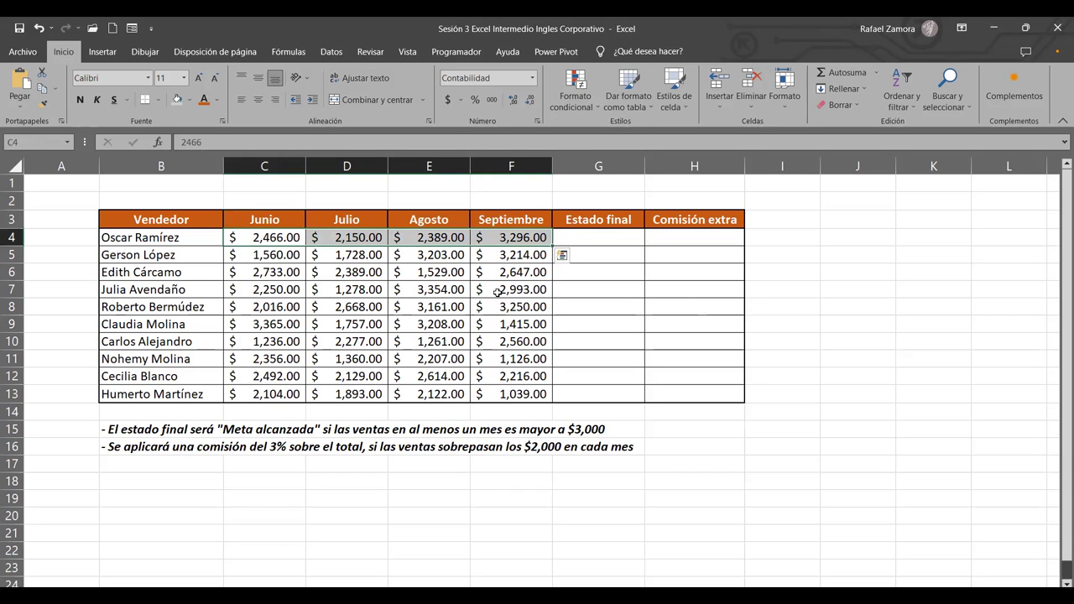
click(637, 237)
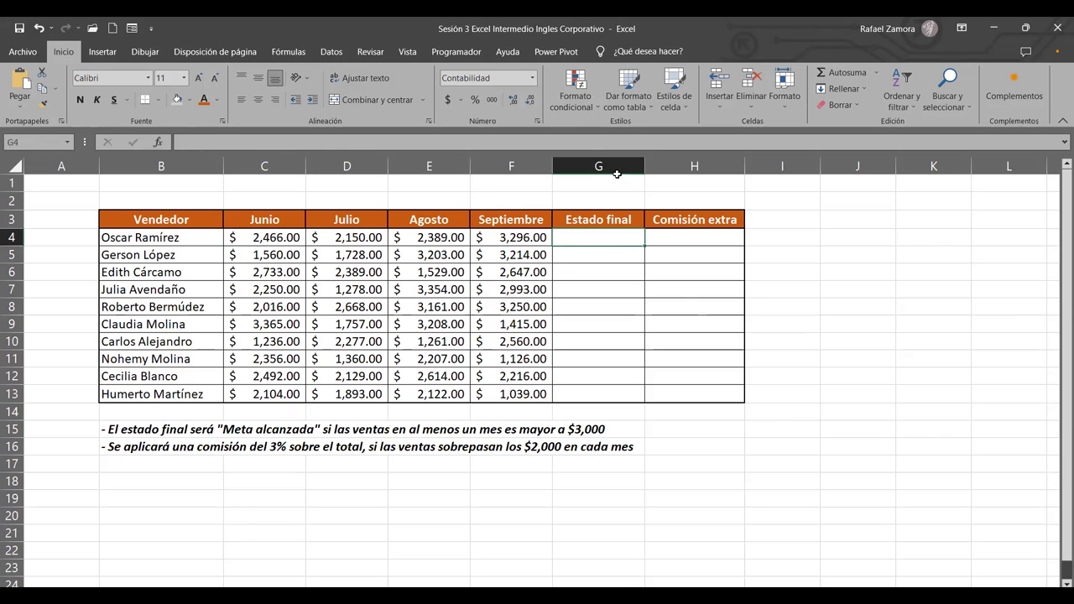
drag(615, 219, 709, 220)
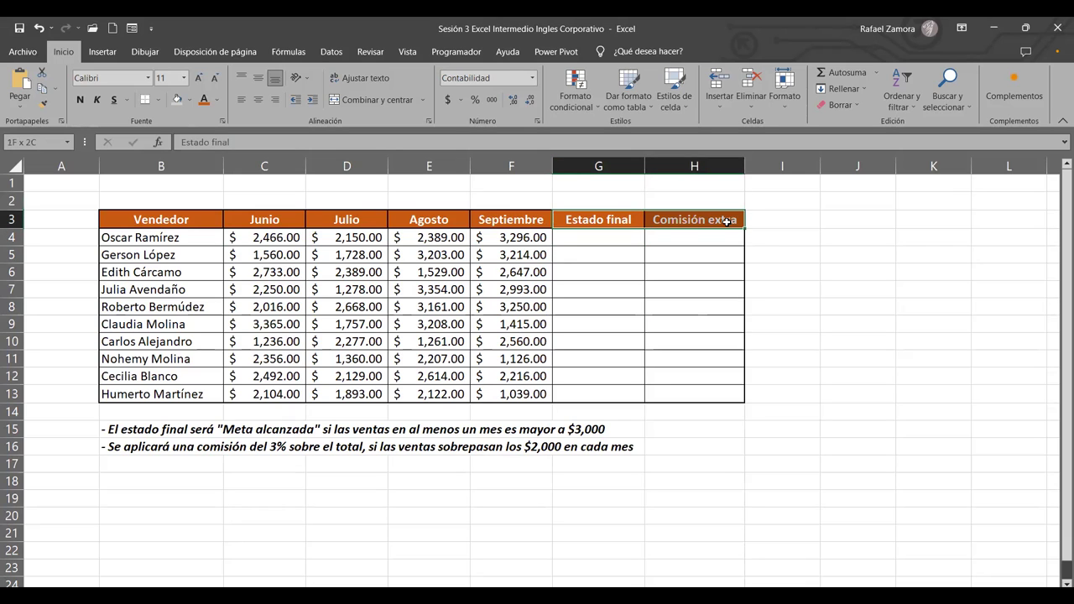
Give the Estado final and Comisión extra headers a light green fill and black (Automático) text.
click(190, 99)
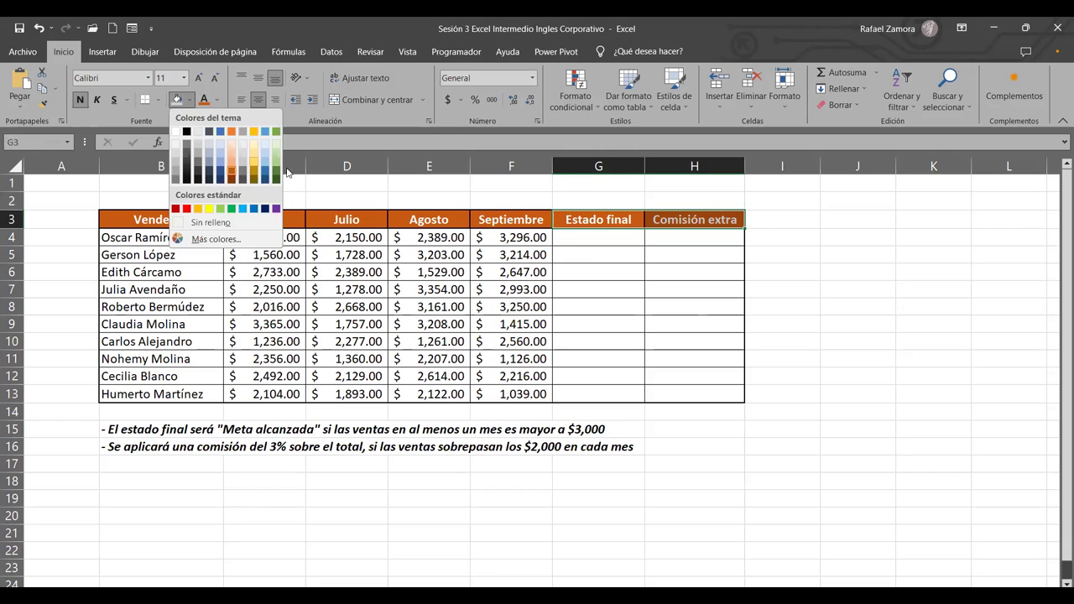
click(276, 163)
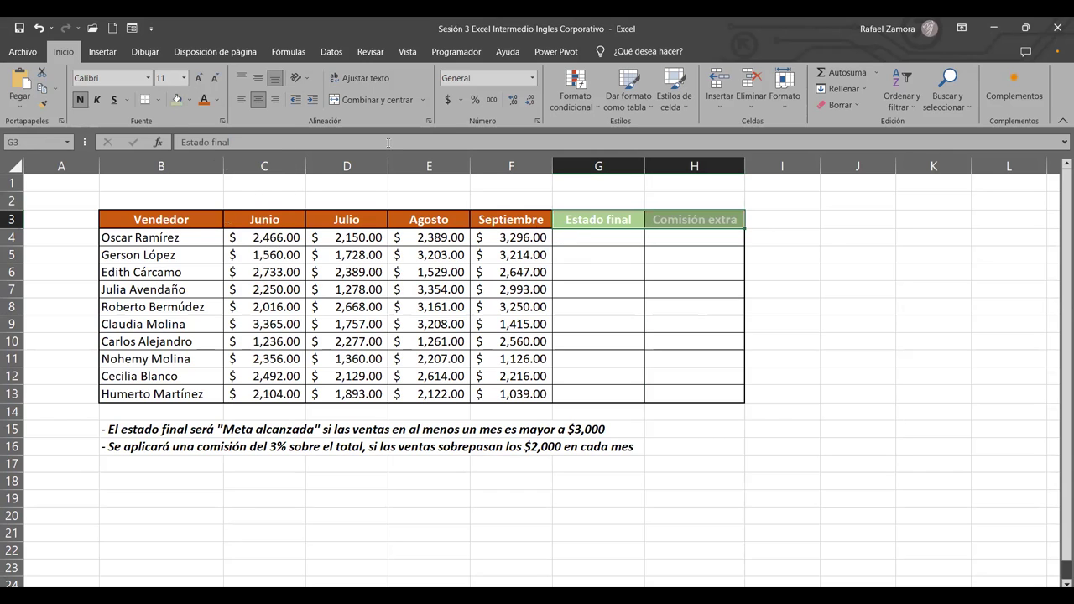
click(217, 99)
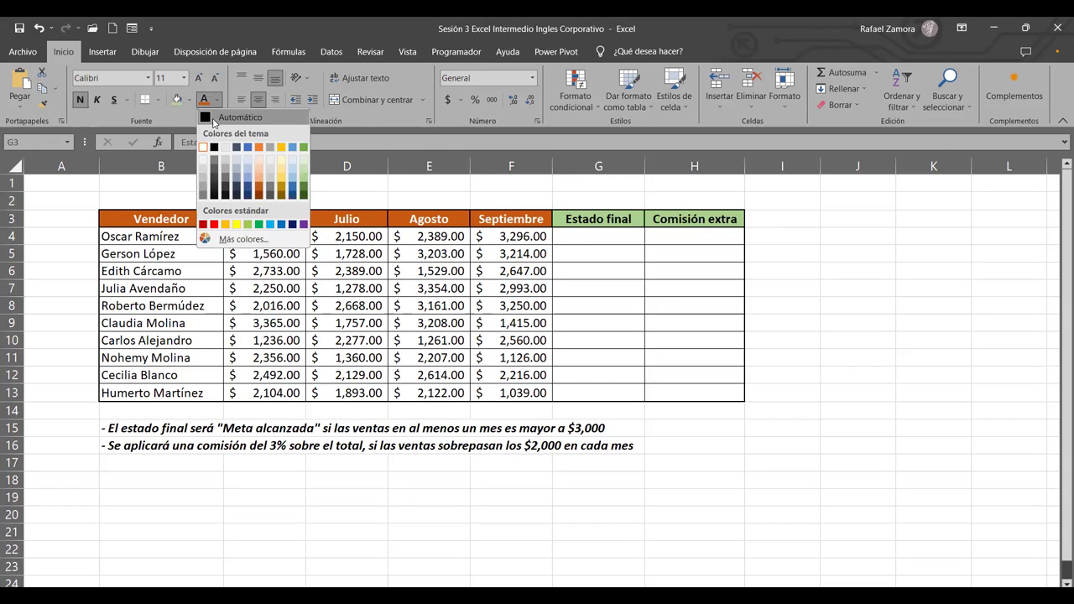
click(589, 256)
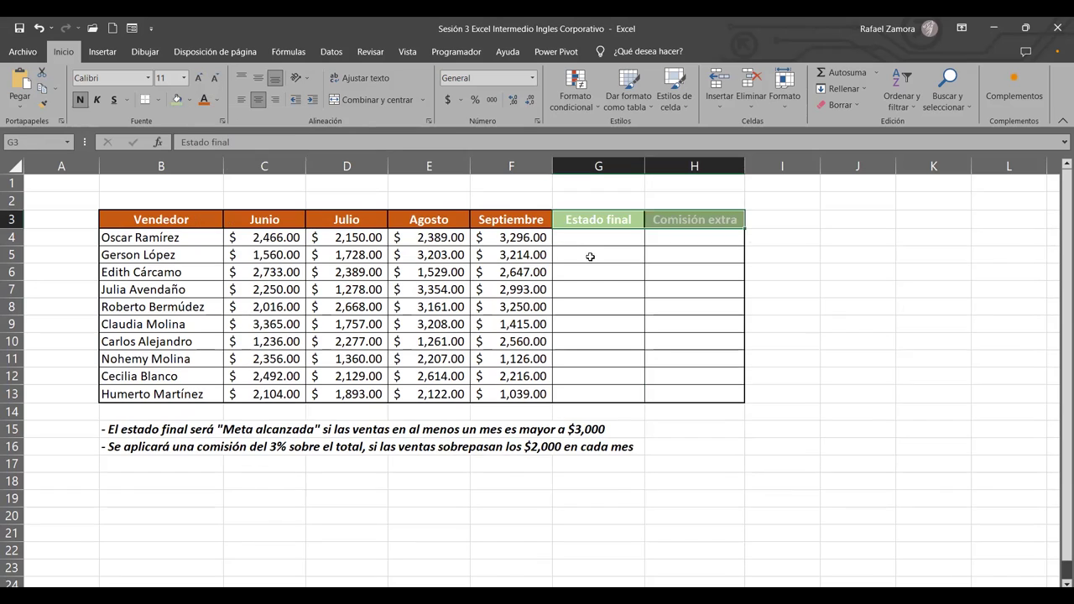
click(211, 99)
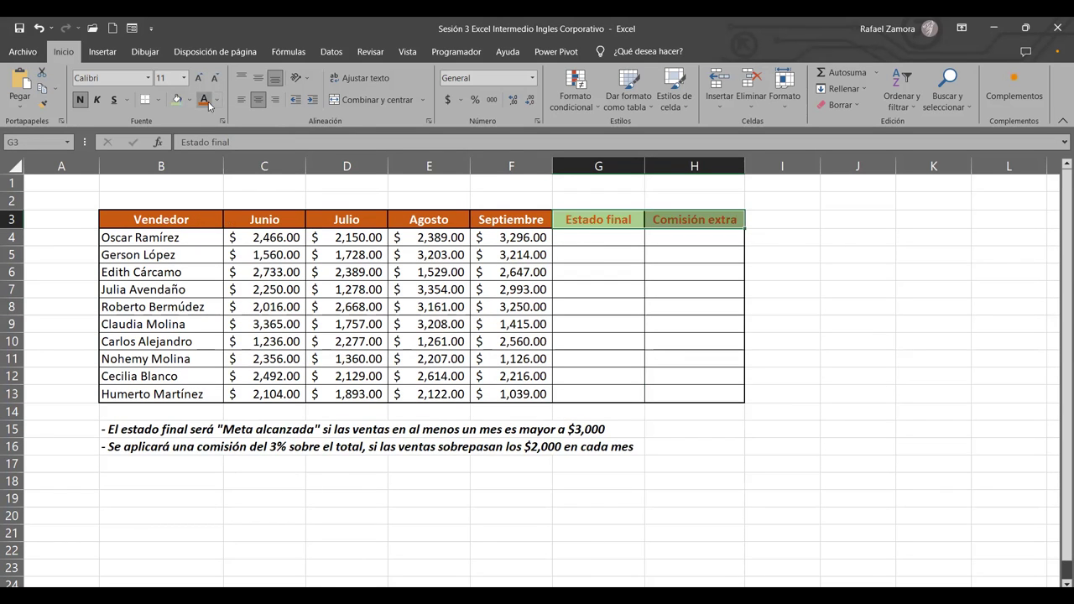
click(217, 101)
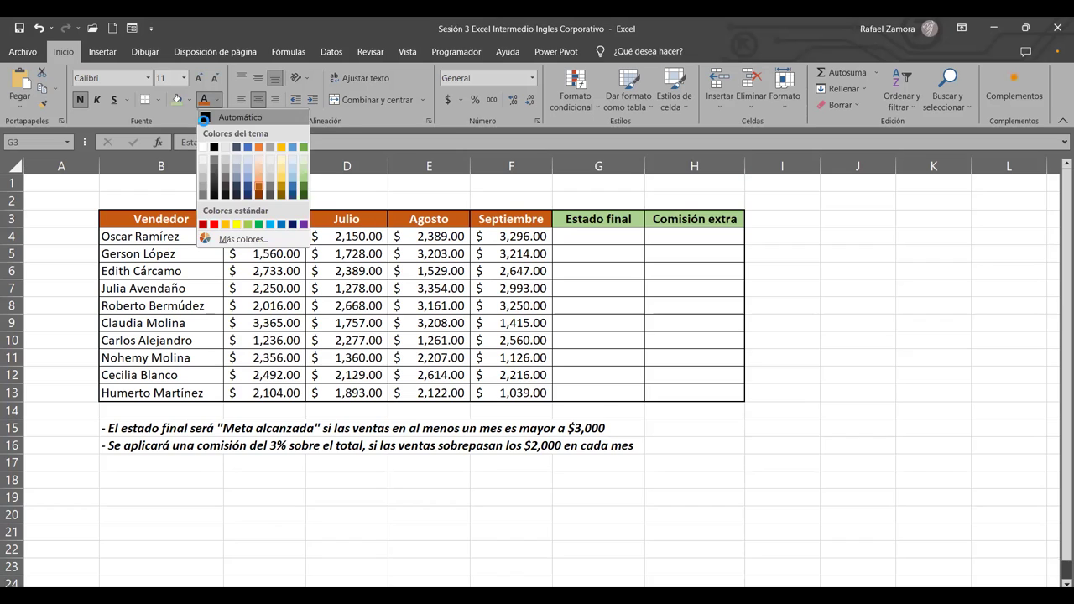
click(205, 118)
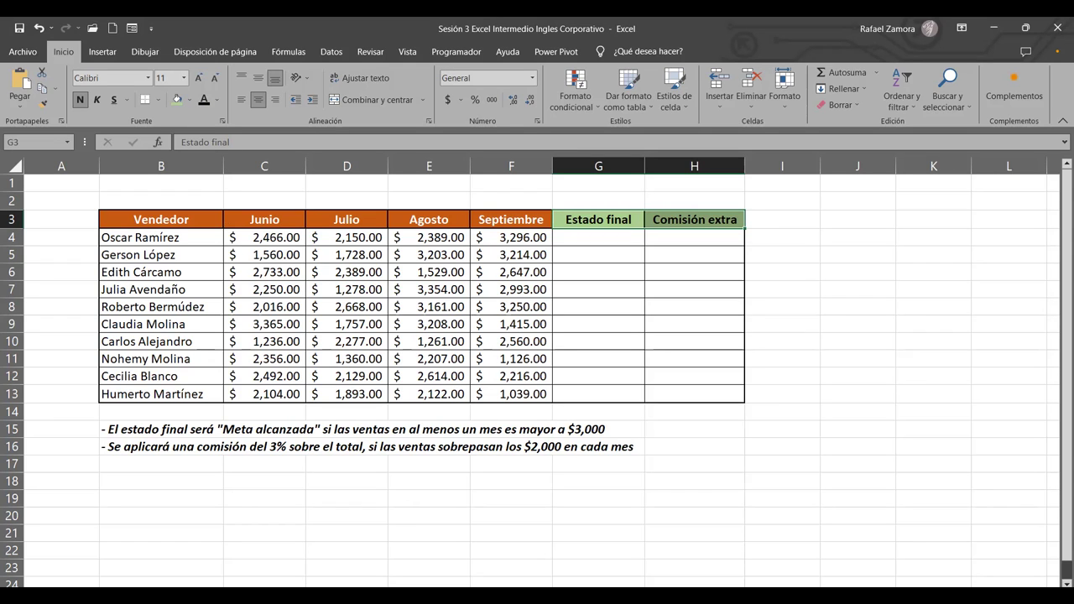
click(825, 398)
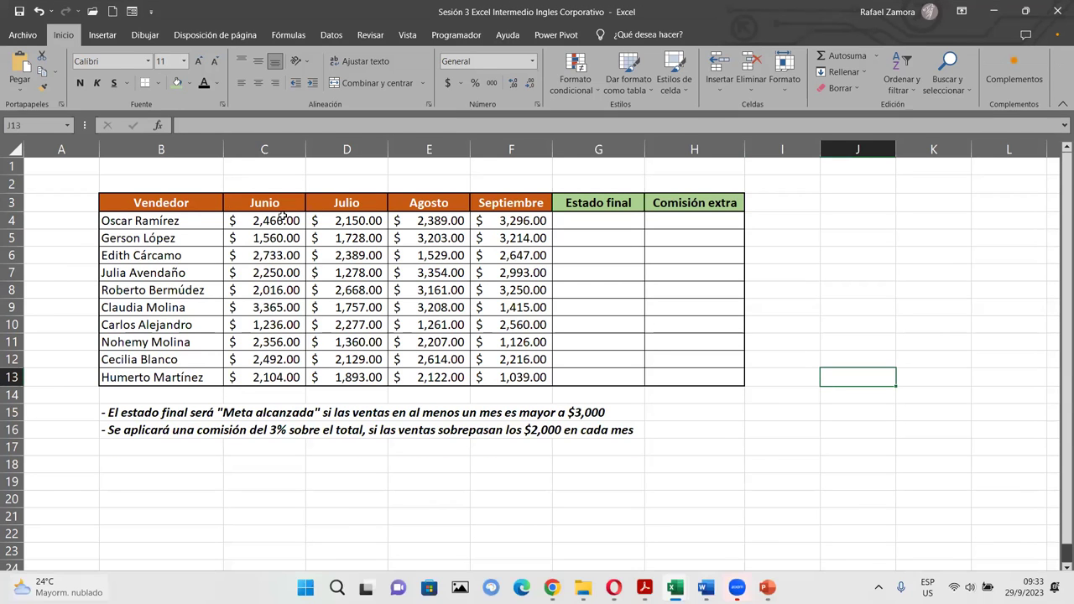
drag(282, 217, 518, 370)
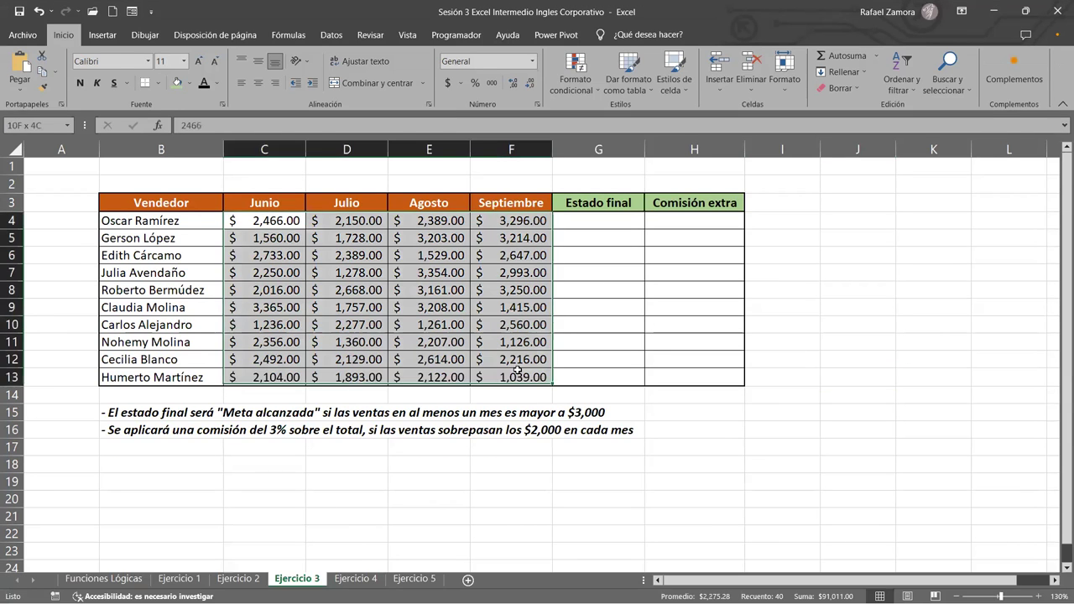
click(453, 323)
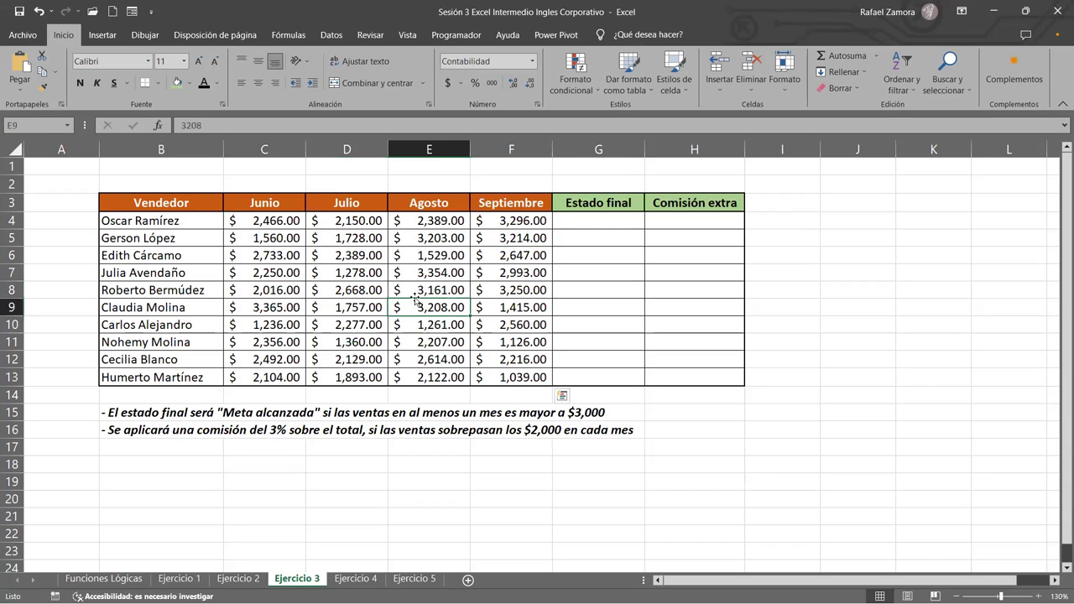
click(314, 271)
click(276, 207)
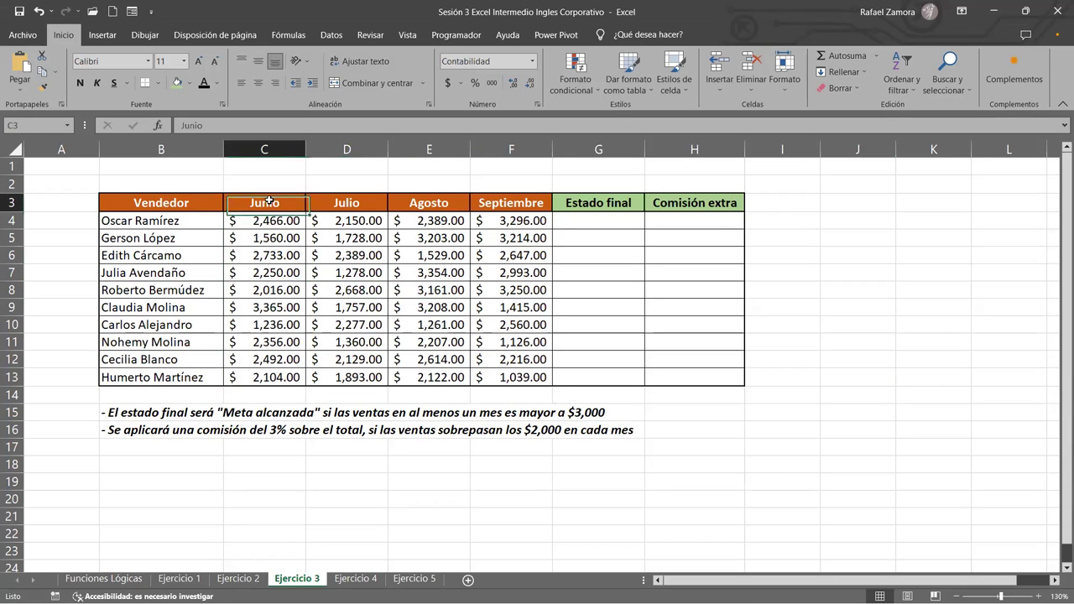
click(274, 219)
drag(274, 219, 512, 380)
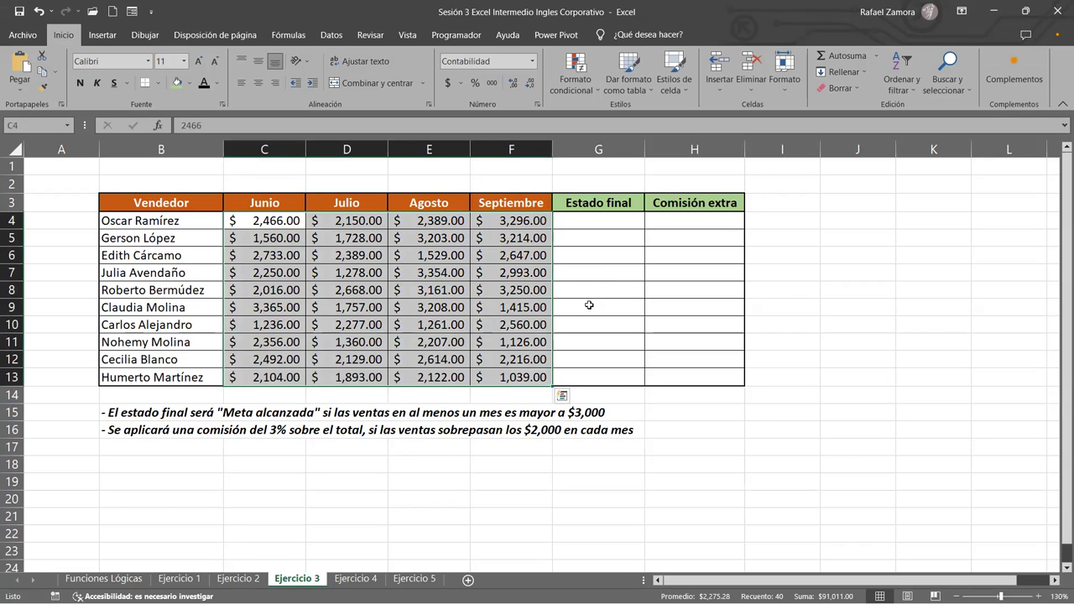
click(599, 222)
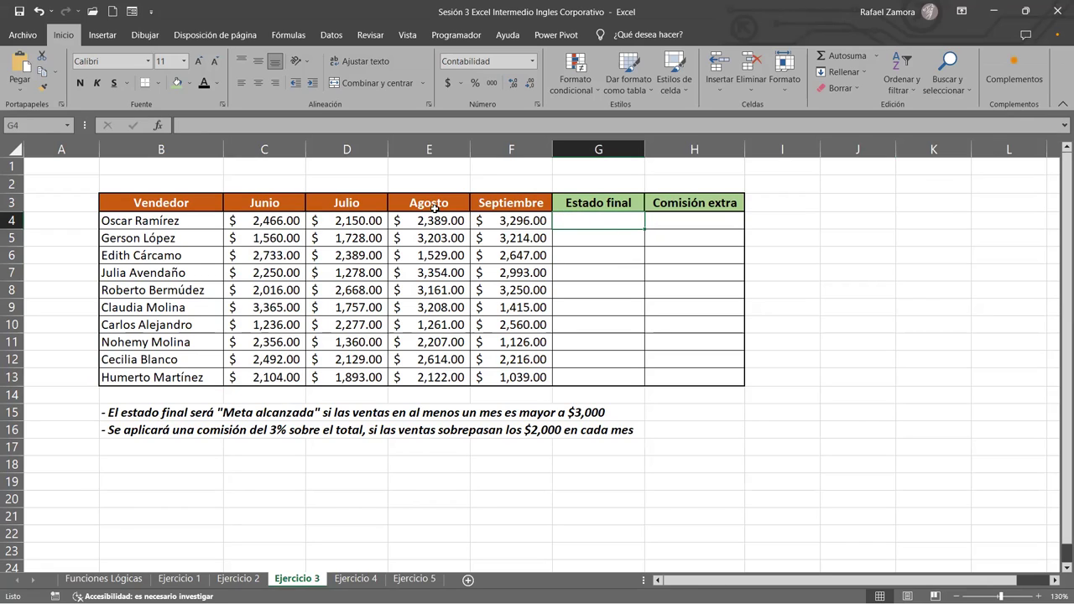
click(297, 226)
mouse_move(297, 226)
mouse_down()
mouse_move(476, 238)
mouse_move(536, 222)
mouse_up()
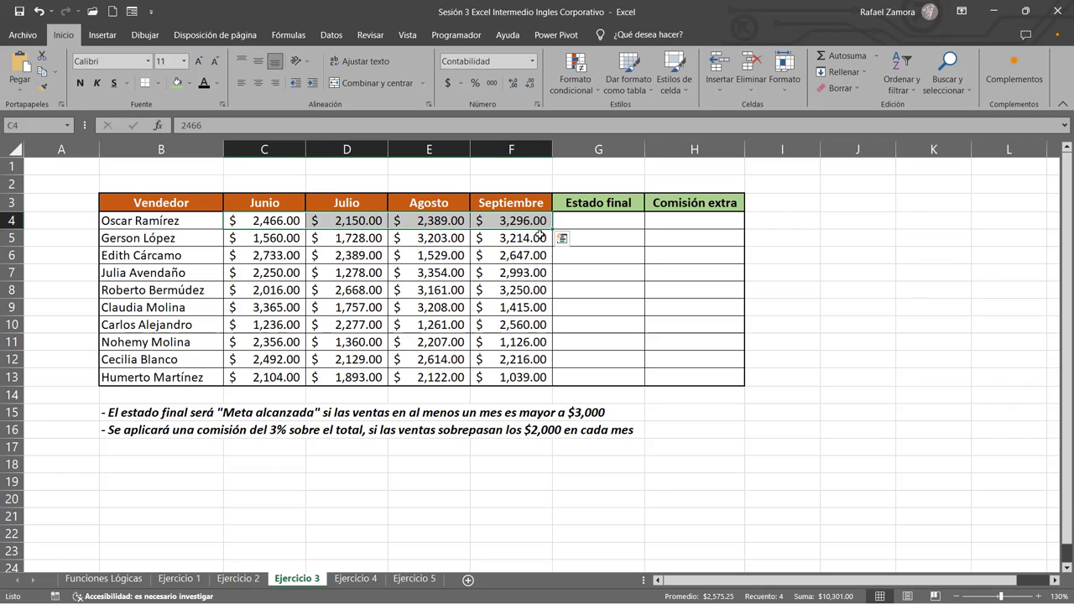
click(616, 219)
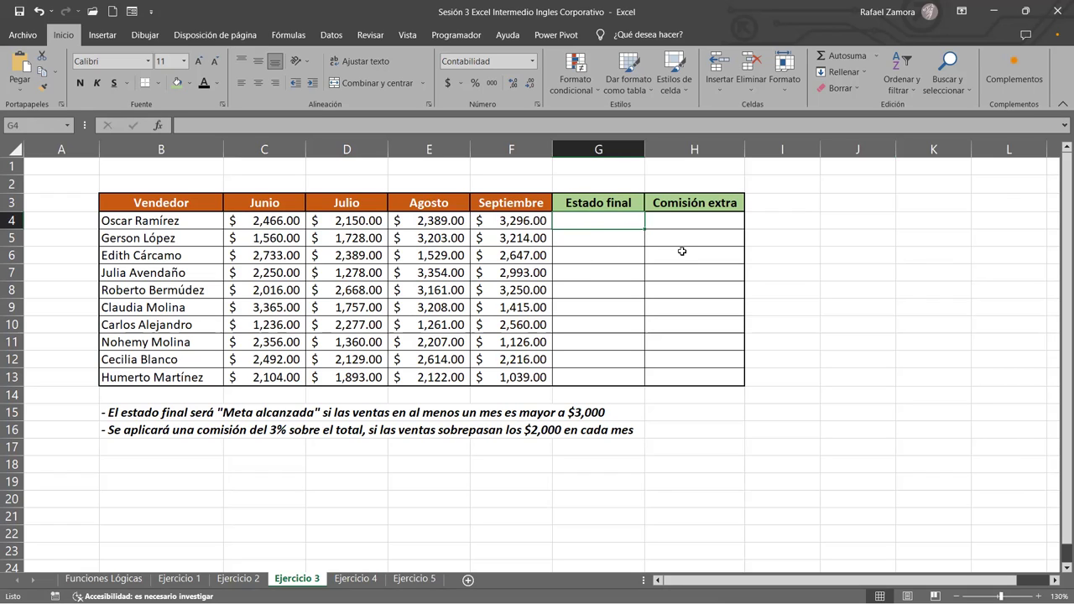
click(681, 221)
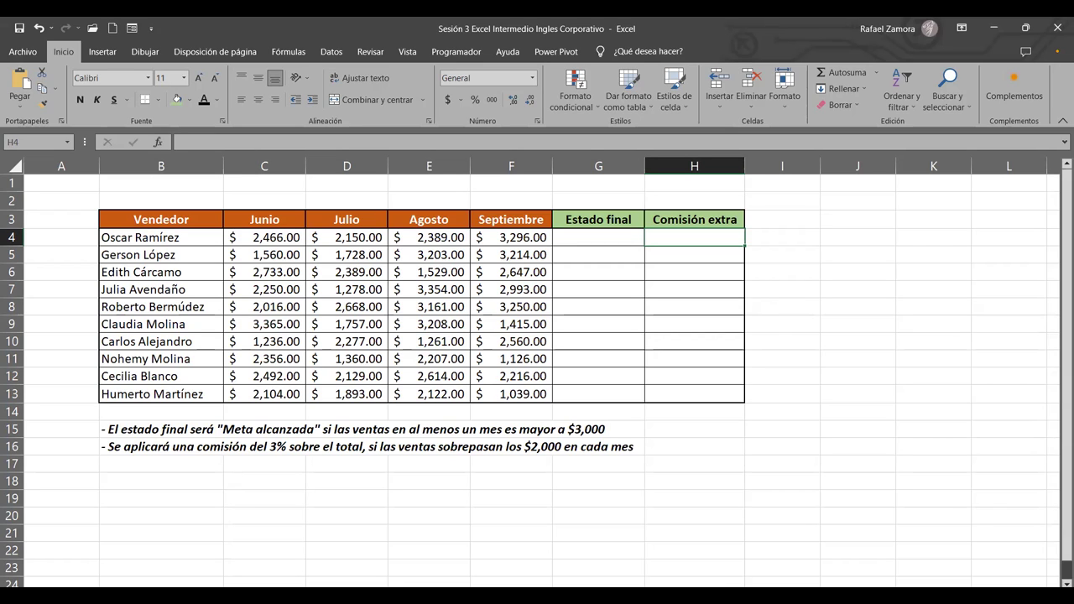
click(868, 392)
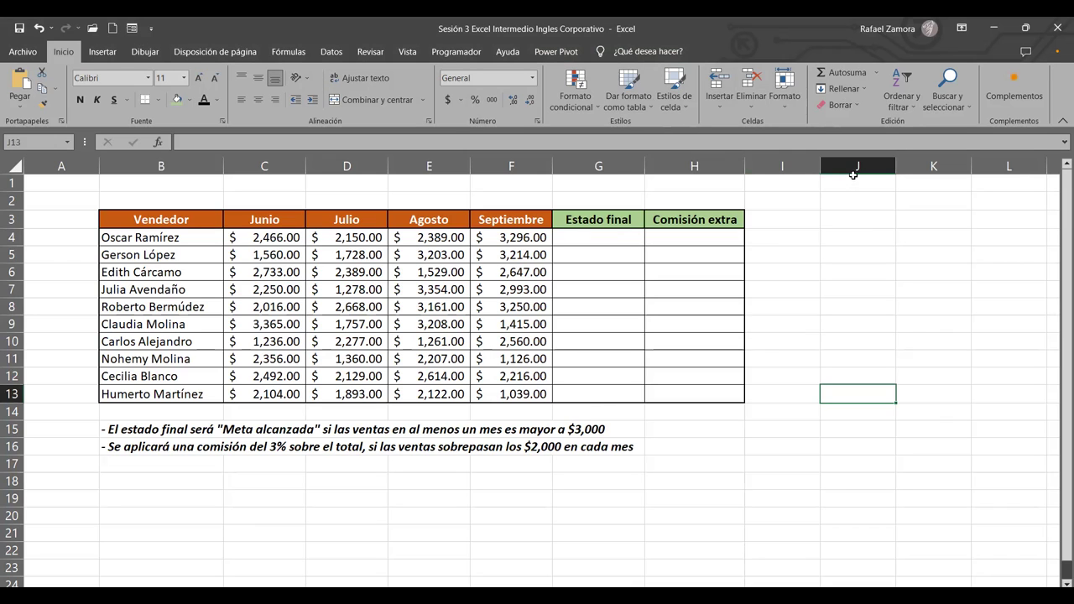
Insert an 'EN PRACTICA' WordArt and move it below the two notes, around rows 17–22.
click(109, 54)
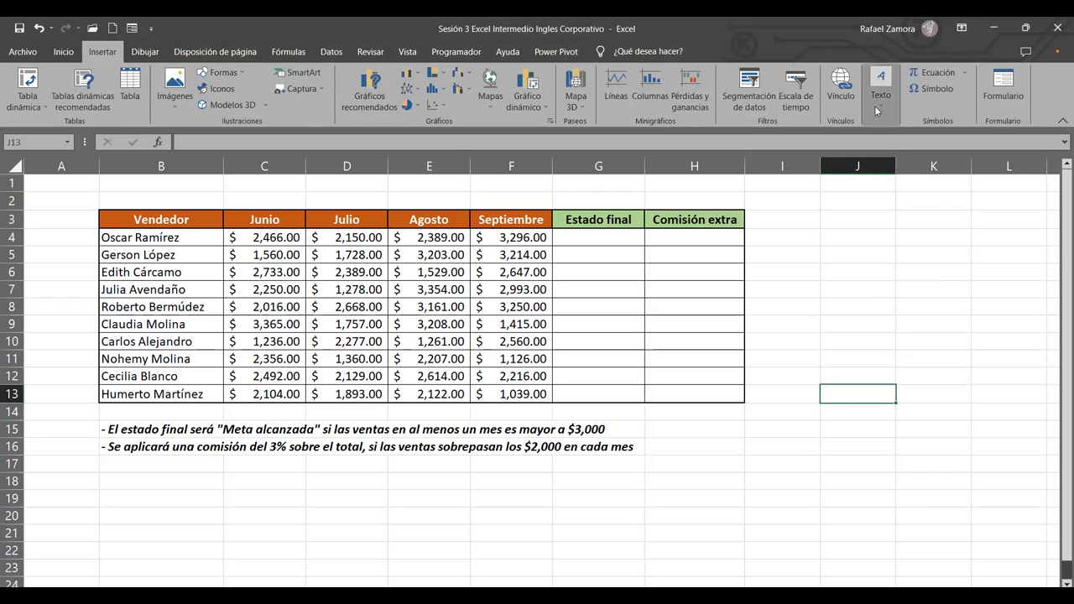
click(877, 101)
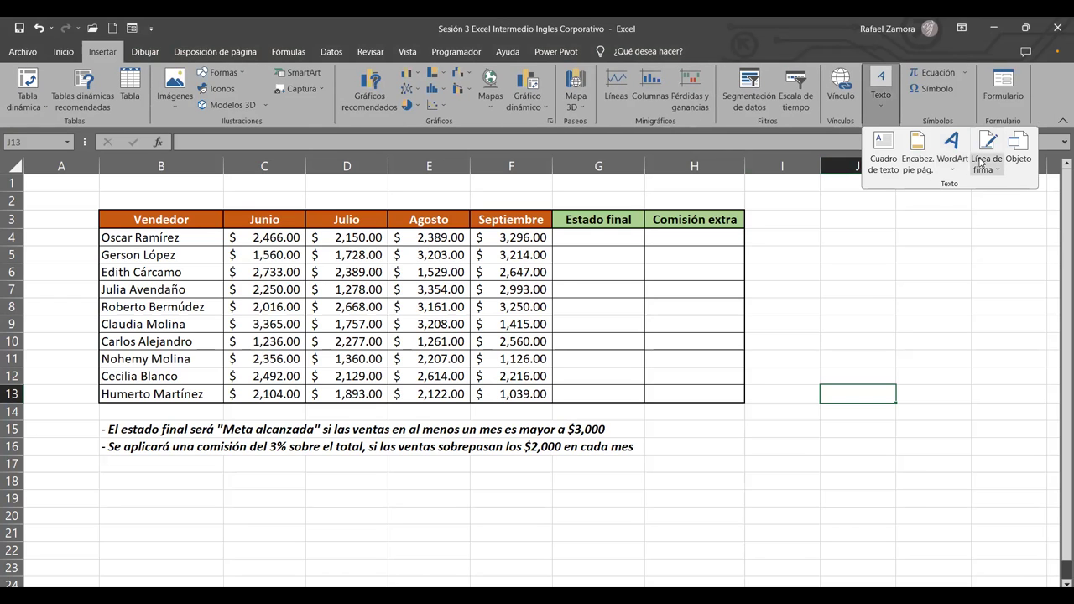
click(980, 161)
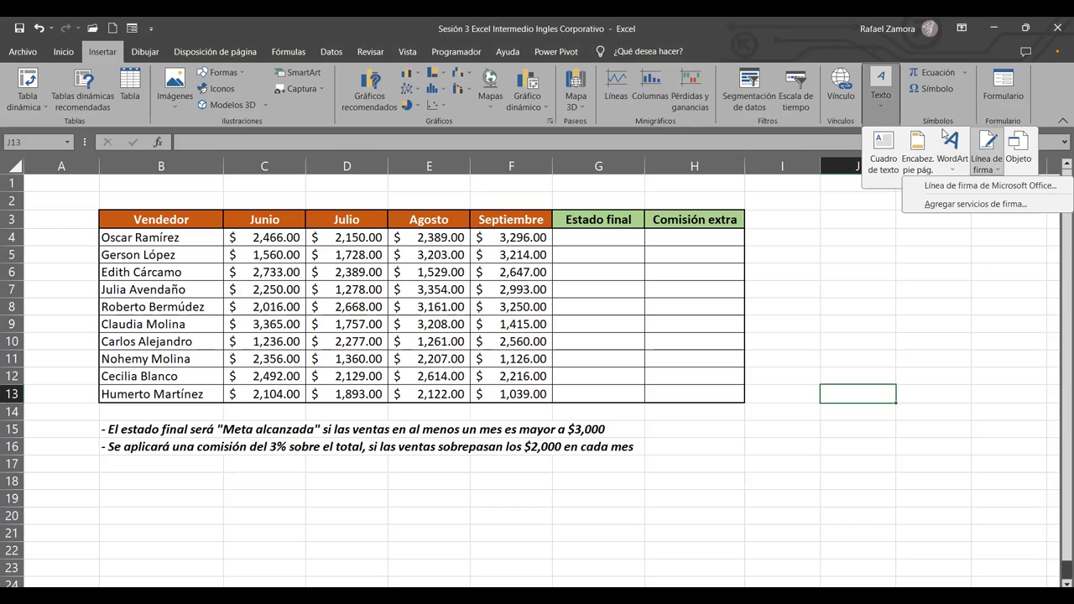
click(928, 237)
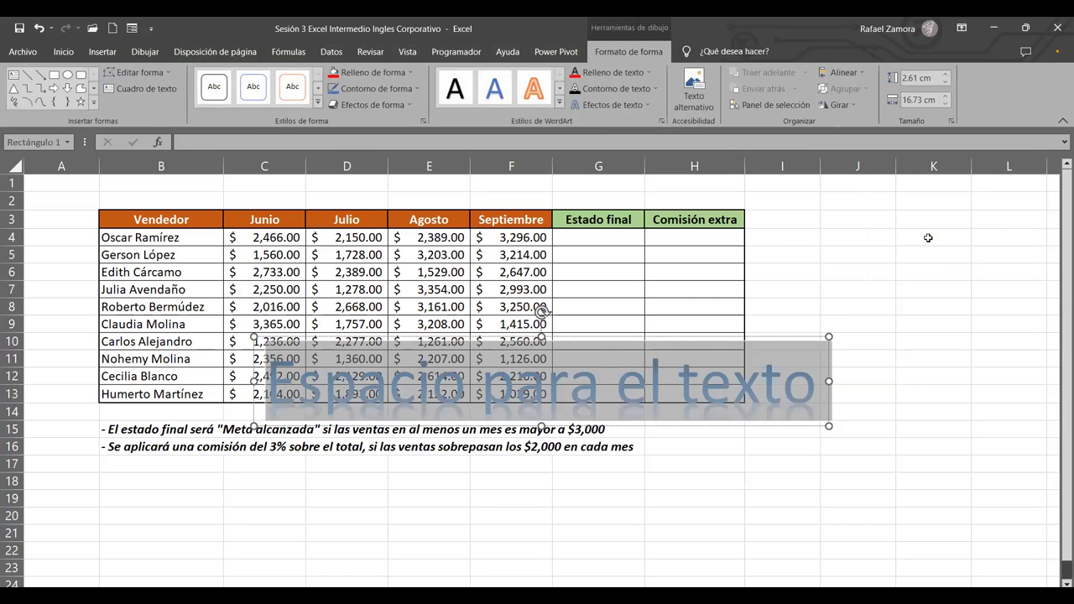
text(EN PRACTICA)
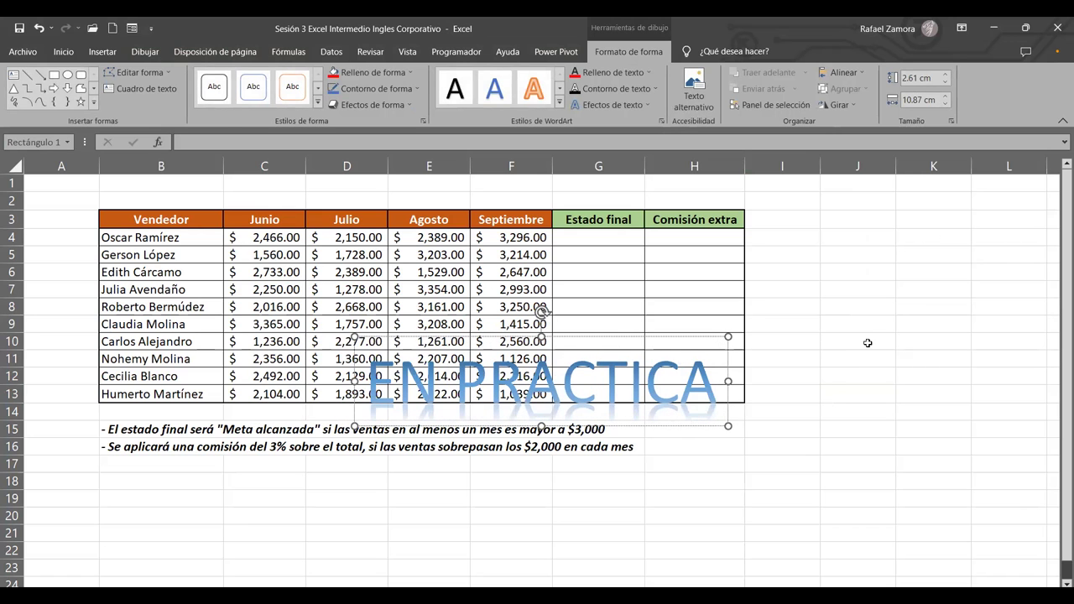
key(Escape)
key(Escape)
mouse_move(723, 341)
mouse_down()
mouse_move(392, 469)
mouse_move(403, 458)
mouse_up()
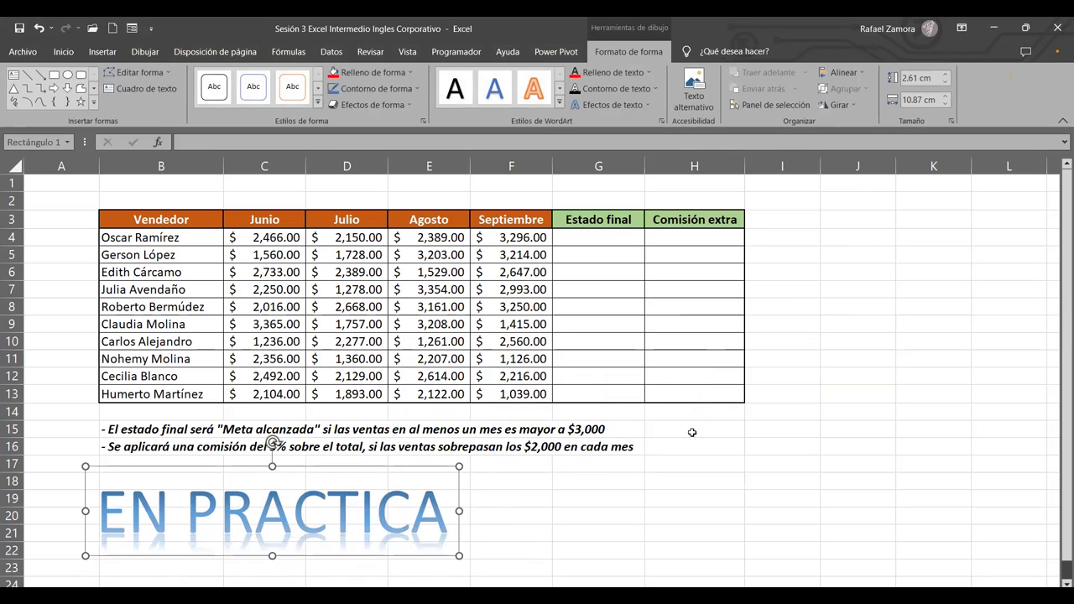
click(794, 428)
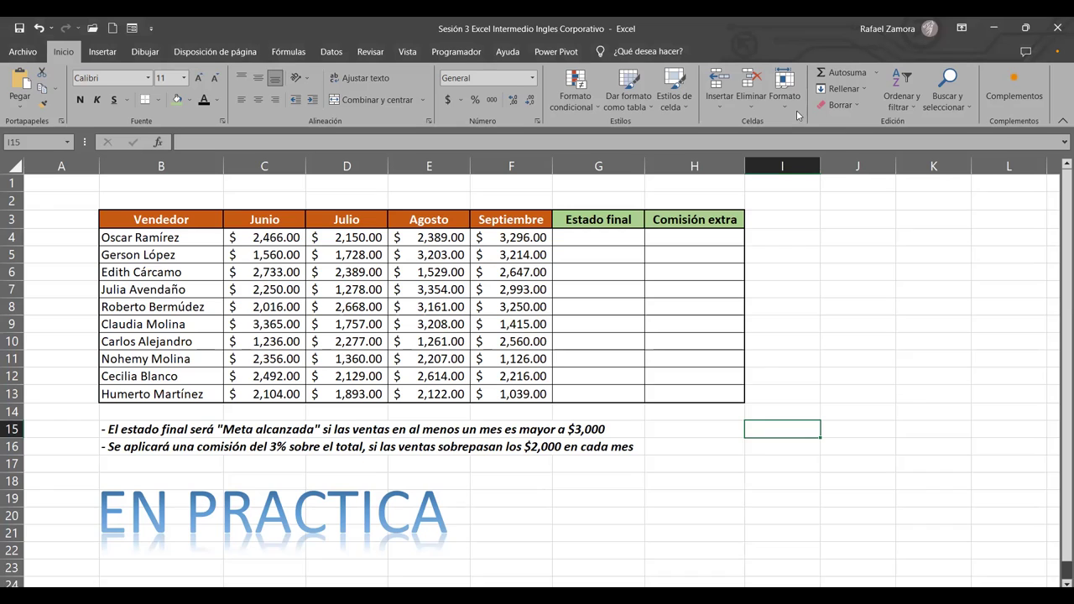
click(731, 220)
click(631, 215)
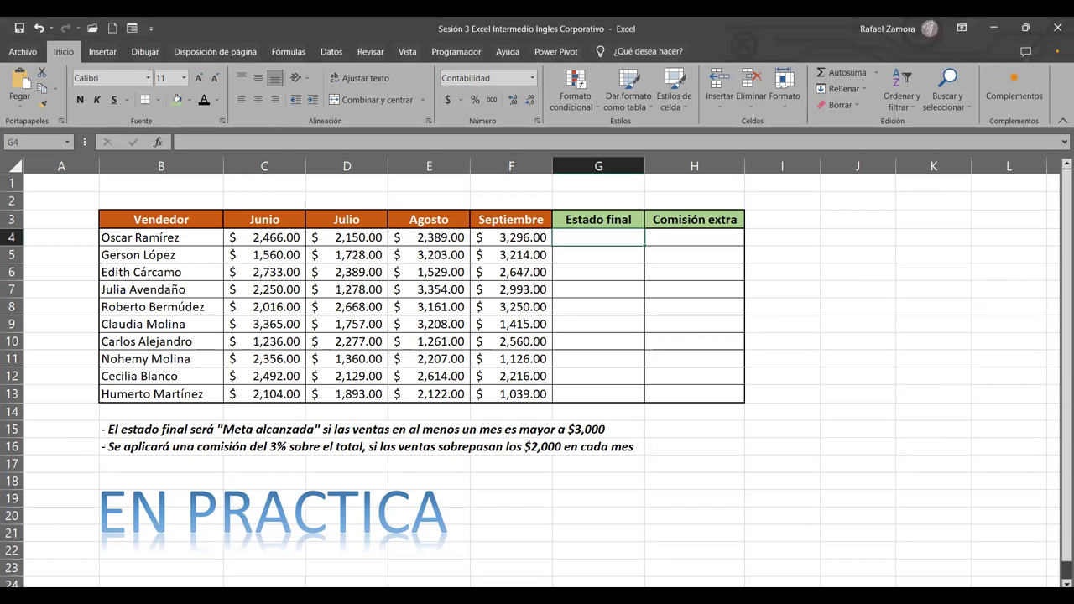
click(826, 349)
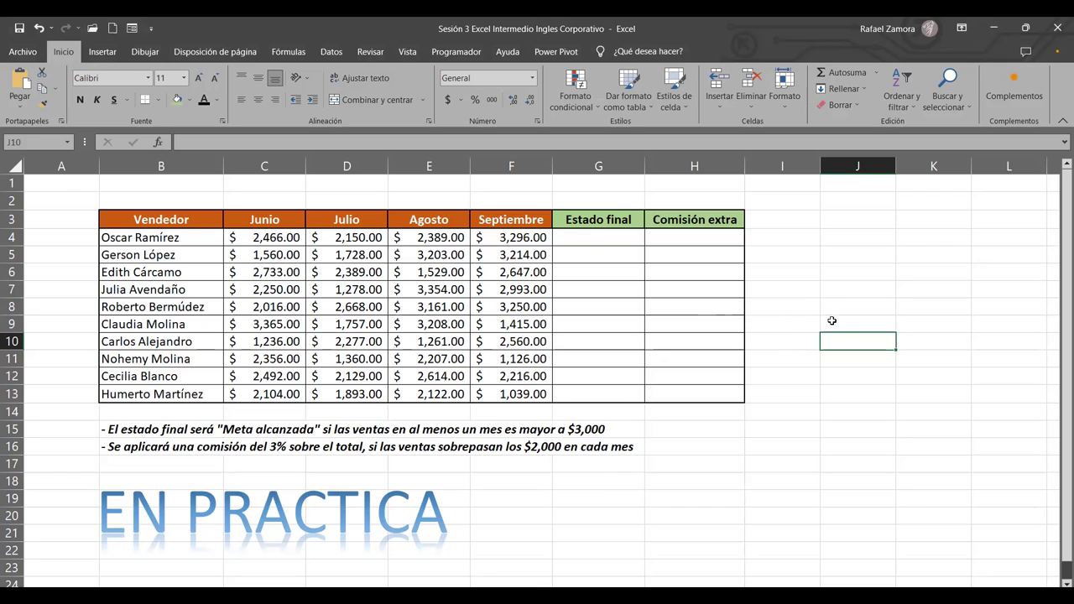
click(832, 320)
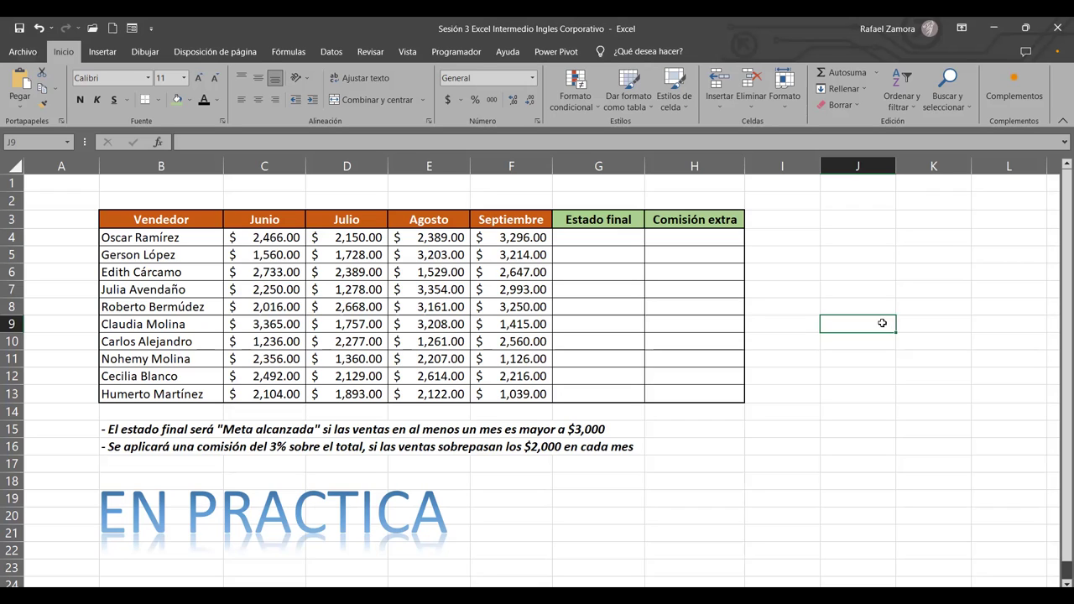
click(614, 240)
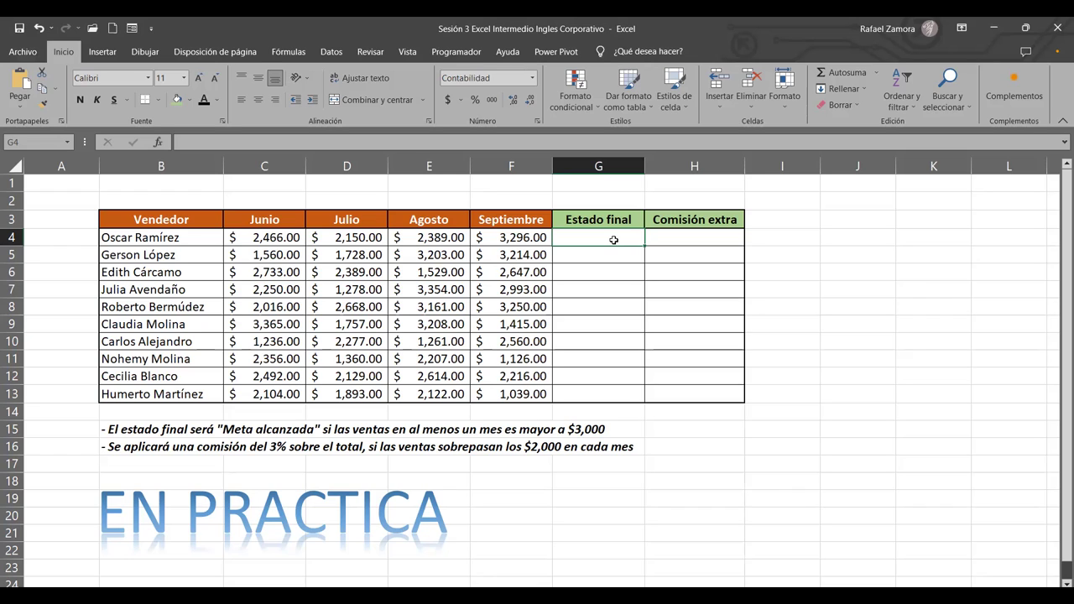
Start G4's formula as =SI(O( with C4>300 as the first condition.
double_click(613, 240)
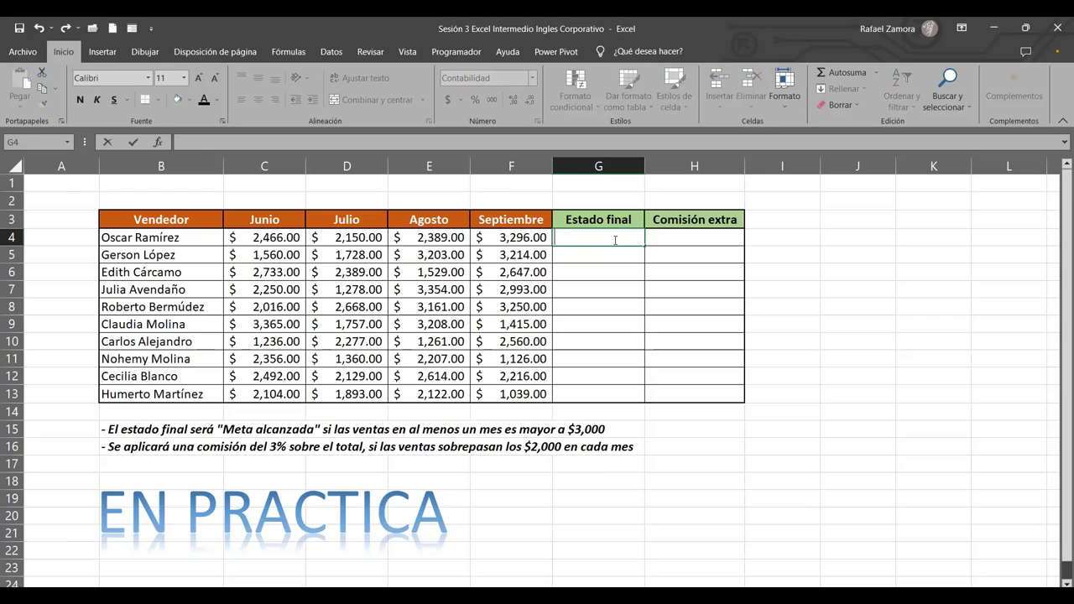
text(=)
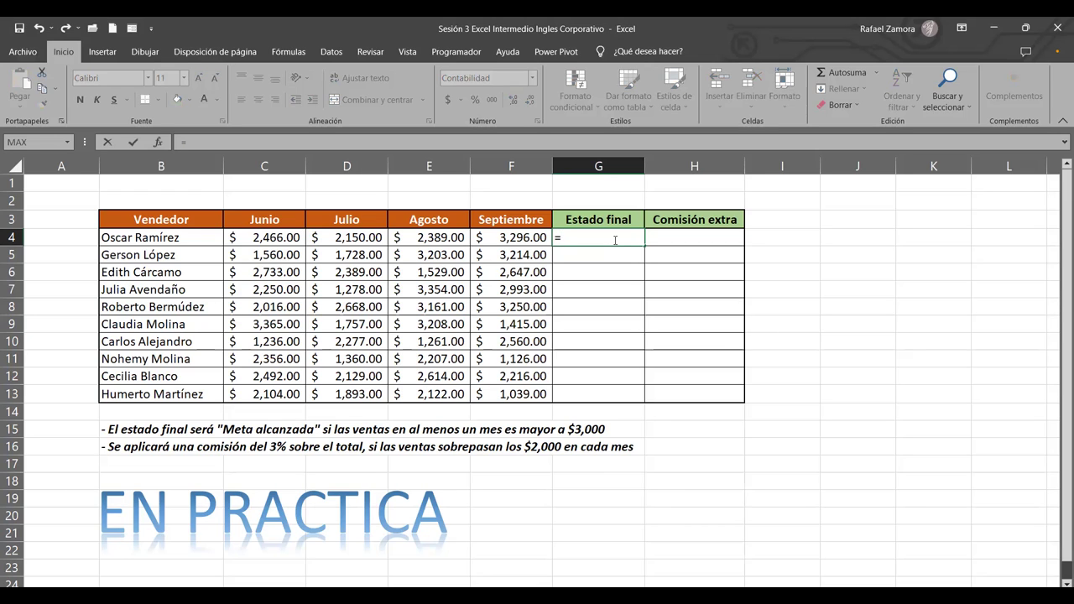
text(SI()
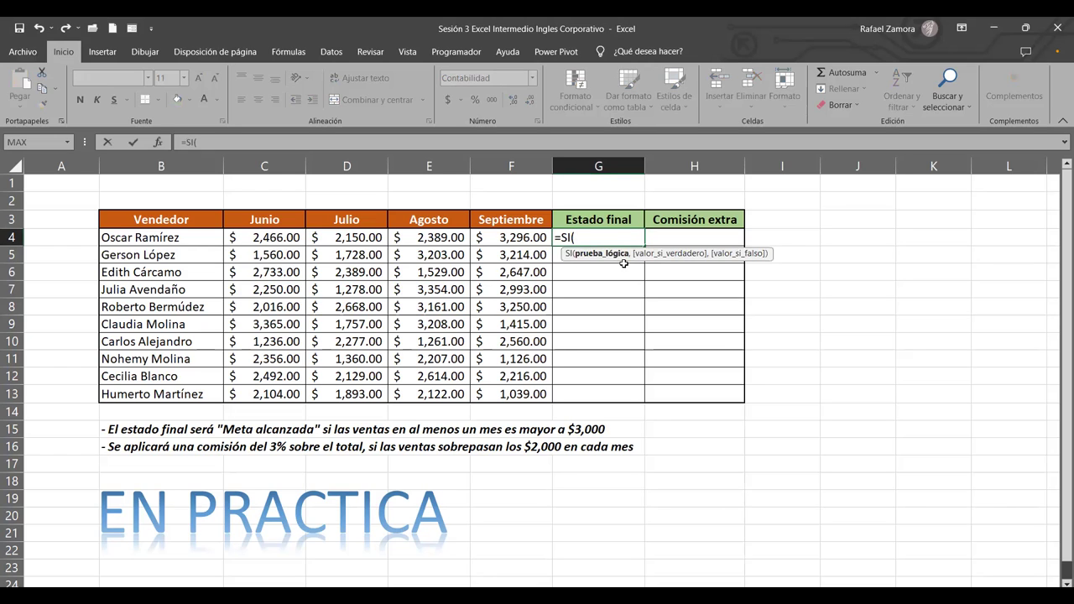
text(o)
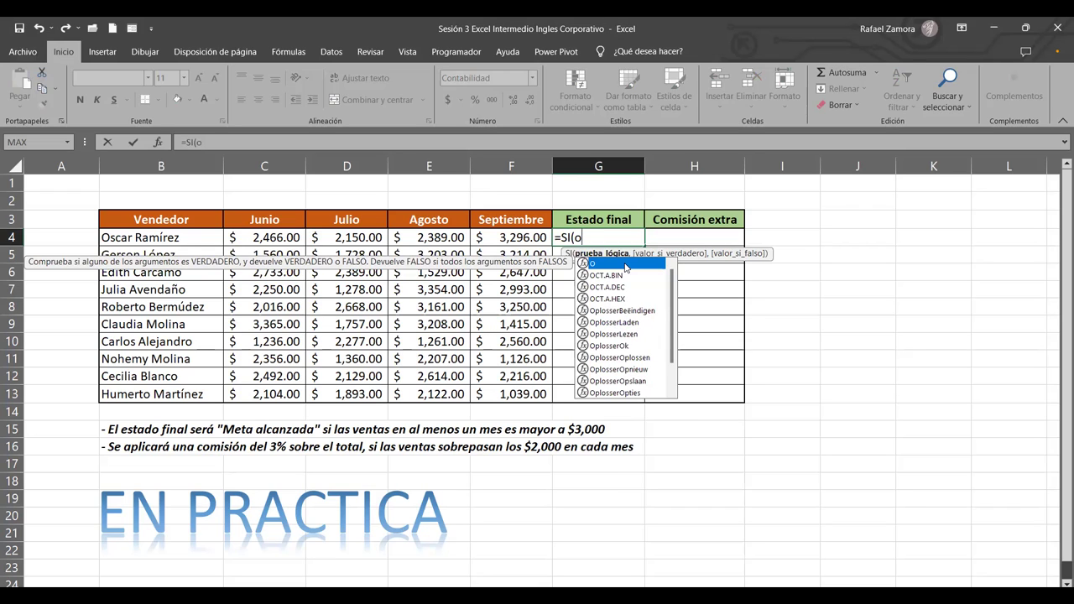
double_click(624, 264)
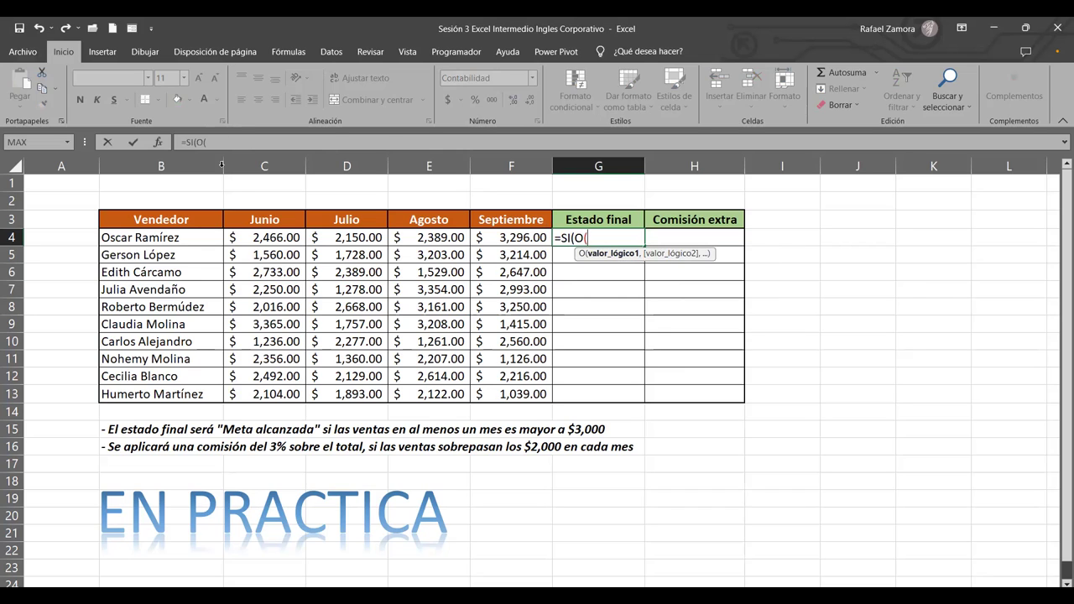
click(283, 238)
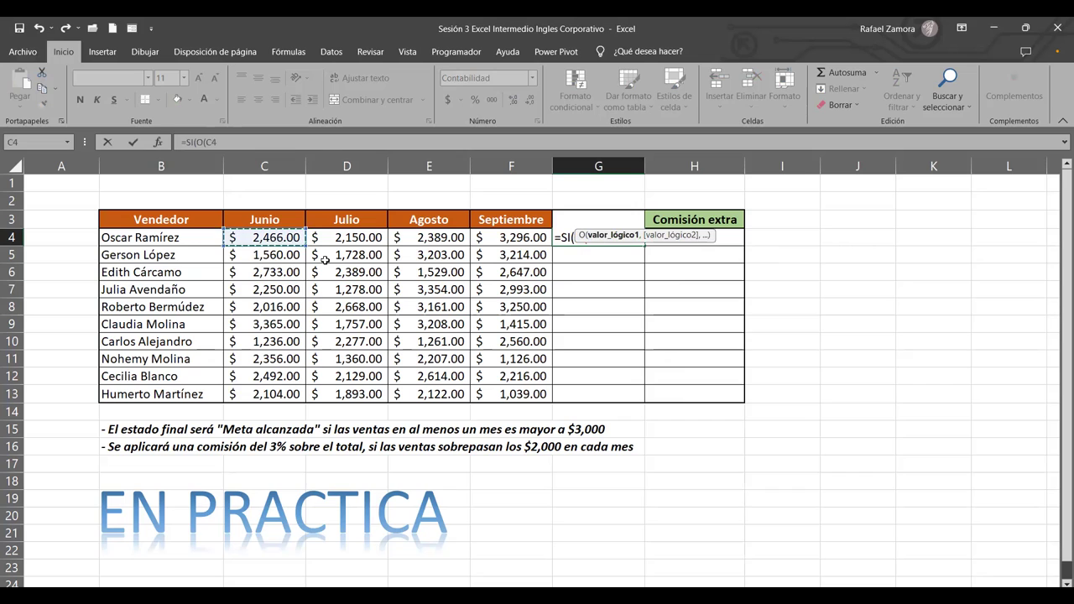
text(>)
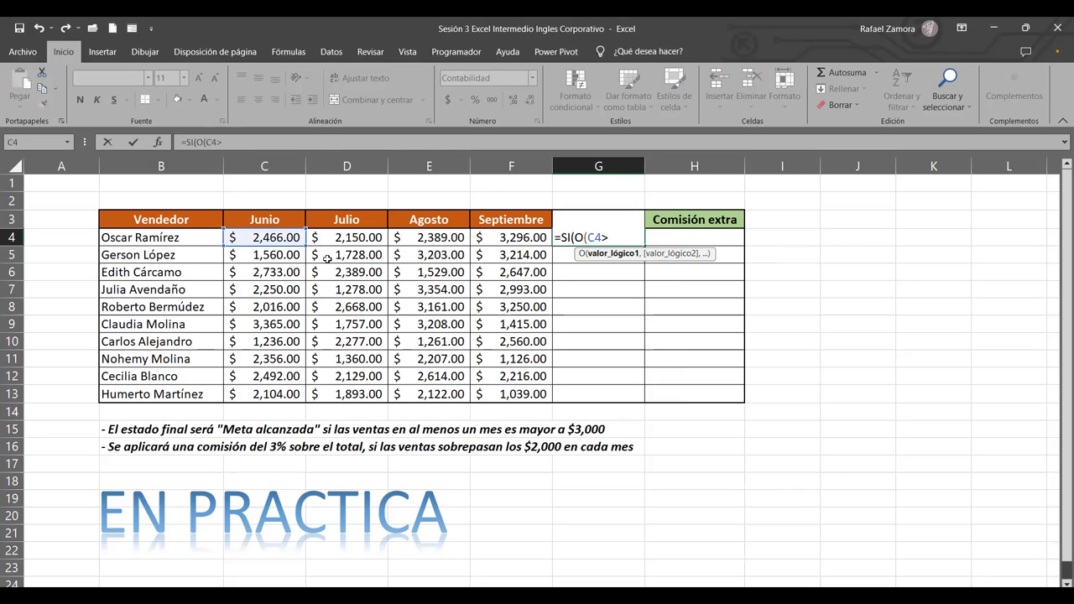
text(300)
text(,)
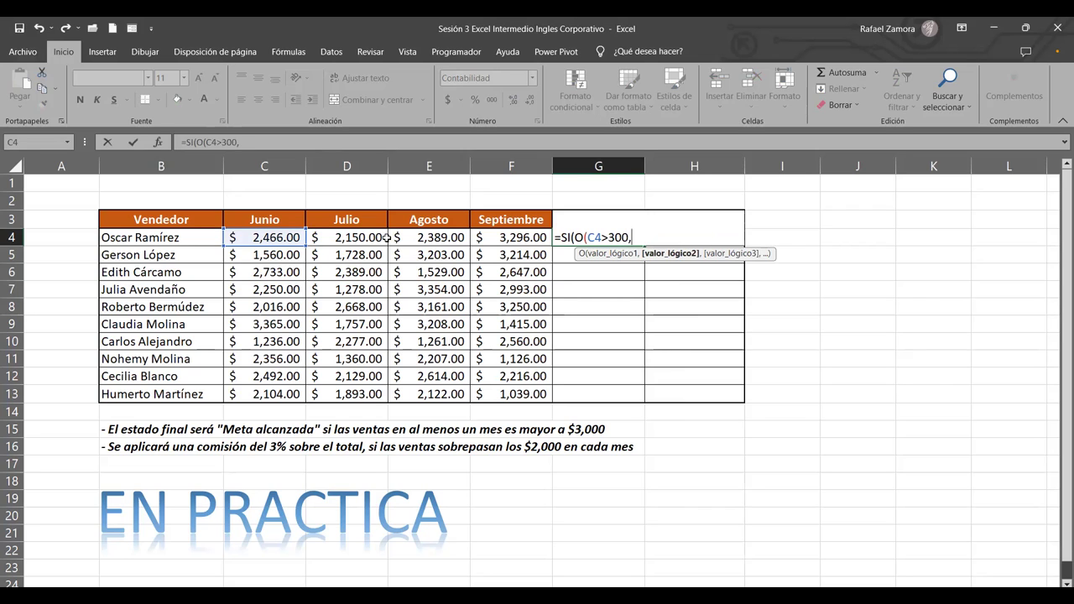
Add D4>3000, E4>3000 and F4>3000 conditions and close the O() test.
click(354, 236)
text(>3000)
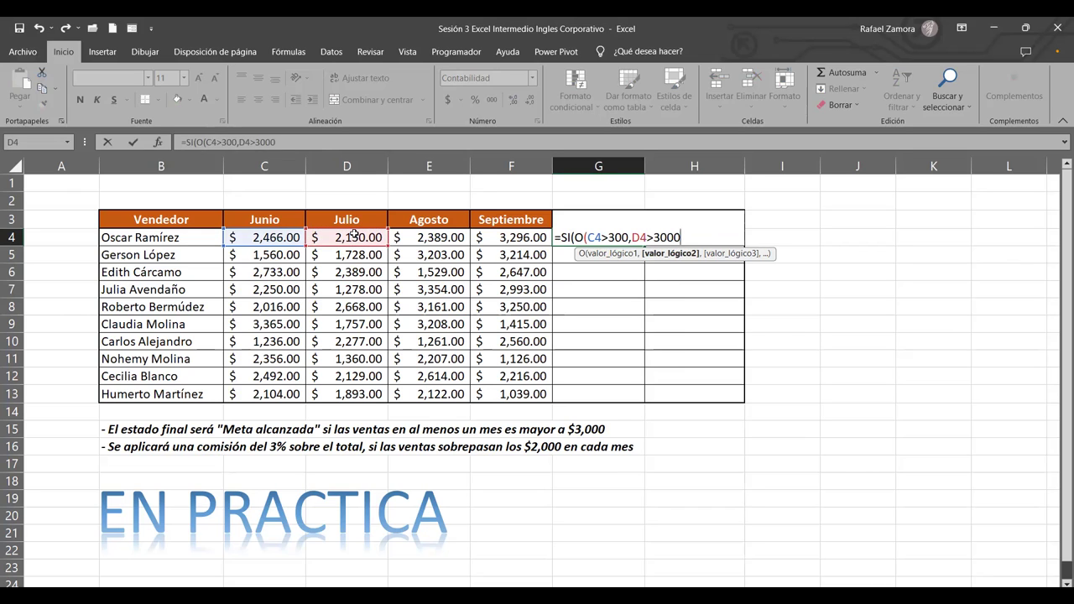
text(,)
click(414, 237)
text(>3000)
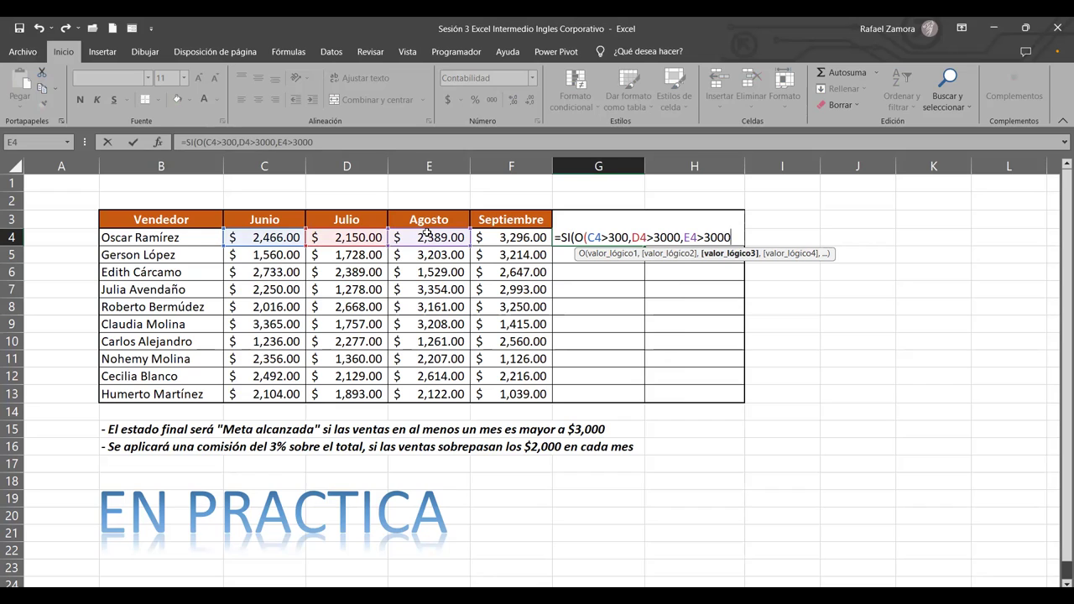
text(,)
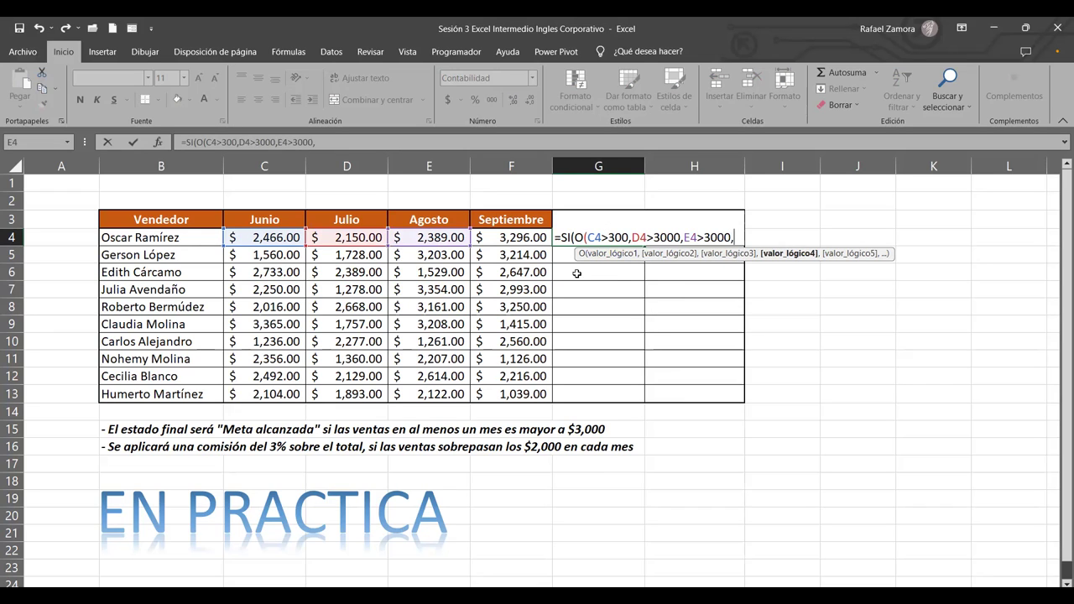
click(523, 241)
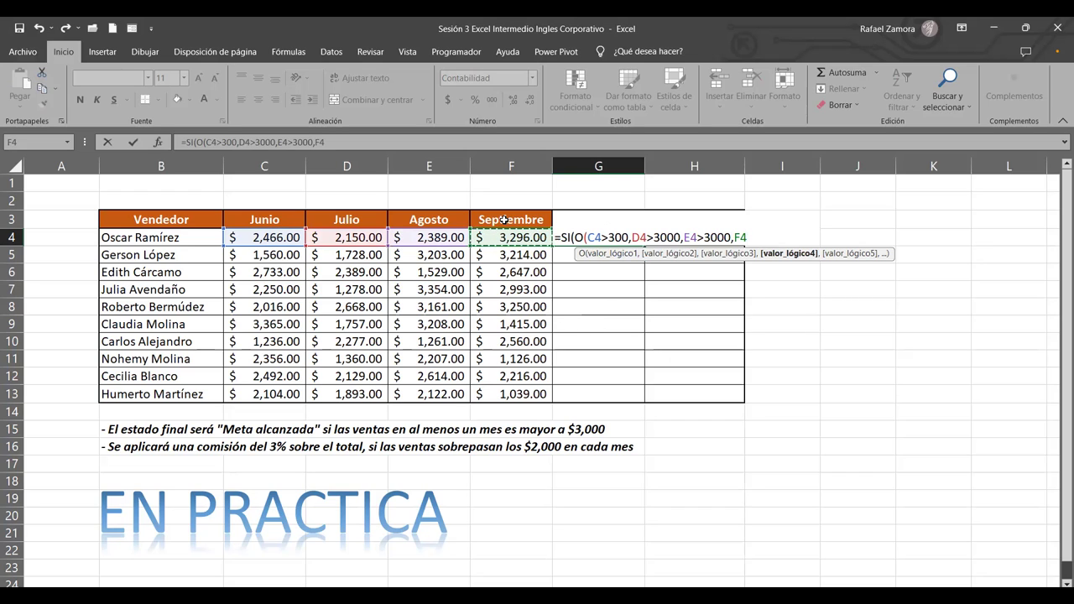
text(>3000)
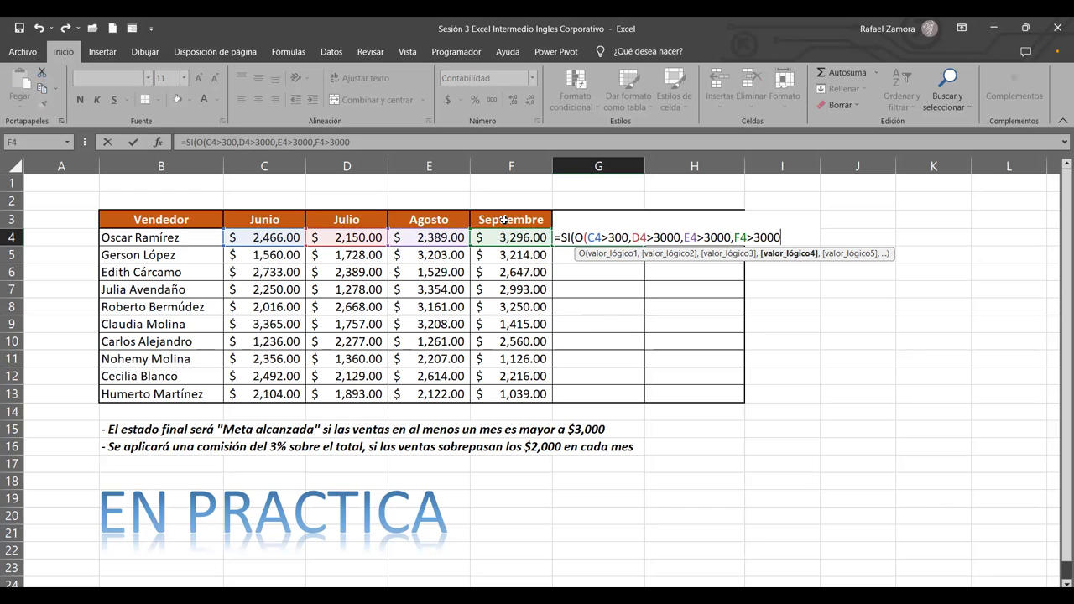
text(()
key(Up)
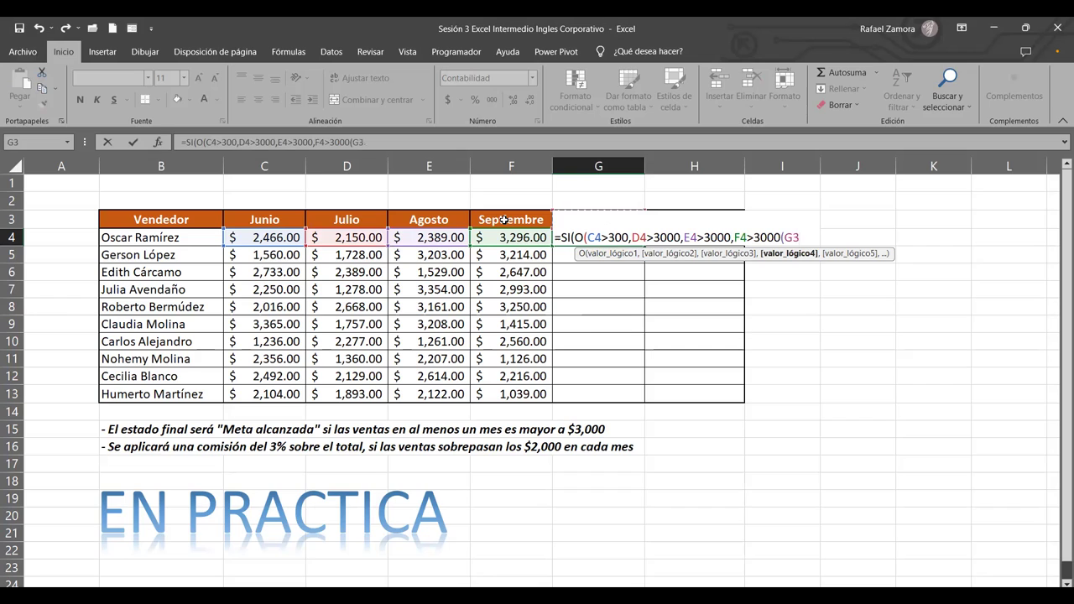
key(BackSpace)
text())
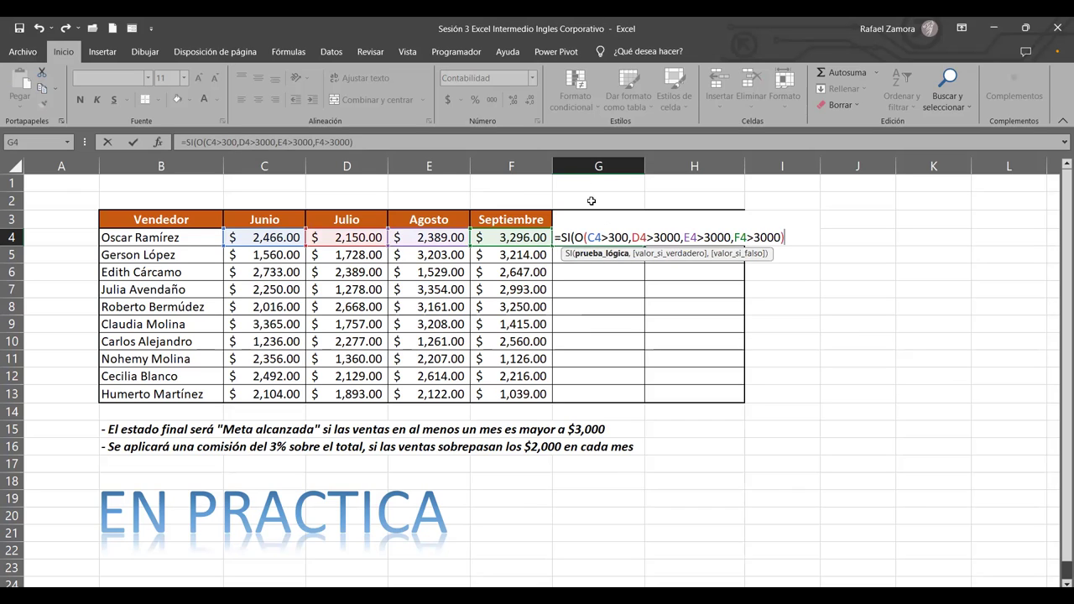
Change the Junio threshold to 3000 and add a comma after the OR condition.
click(613, 238)
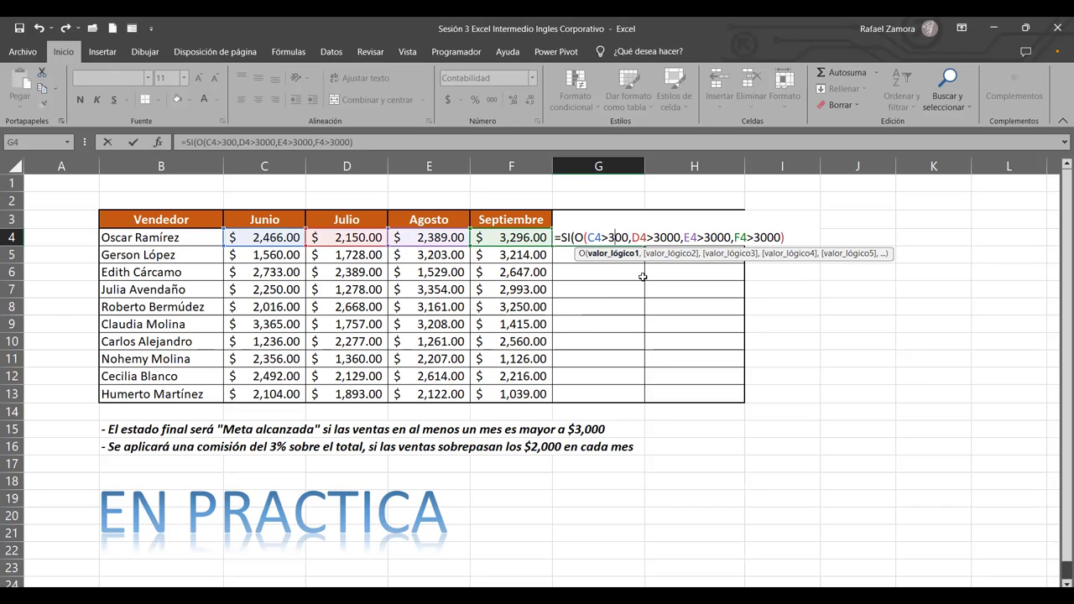
text(0)
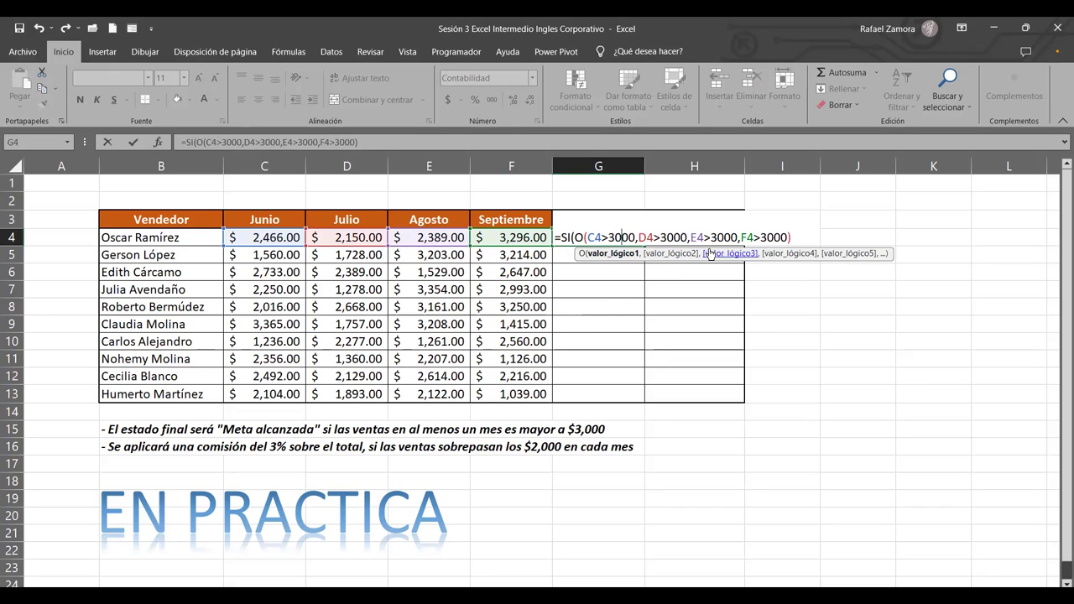
click(803, 239)
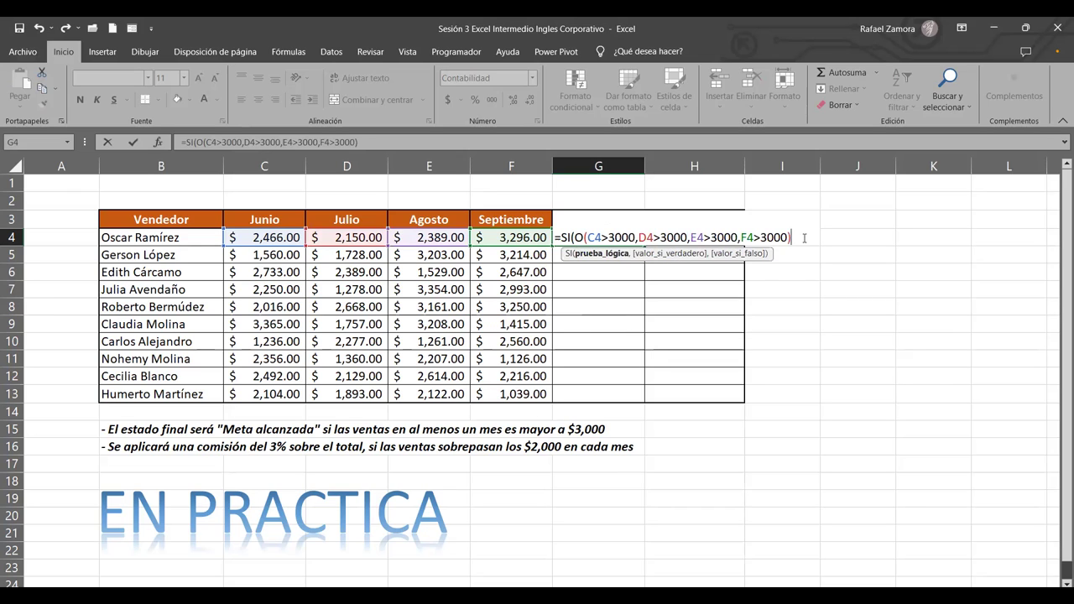
text(,)
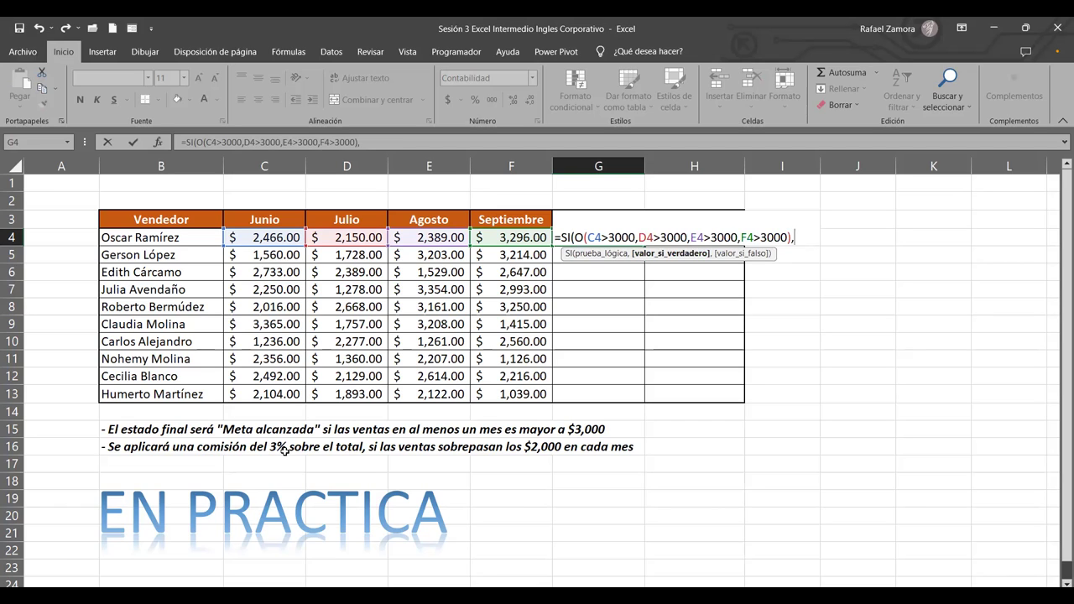
Complete G4 with "Meta alcanzada" if true, "" otherwise, then widen column G.
text("Meta alcanzada")
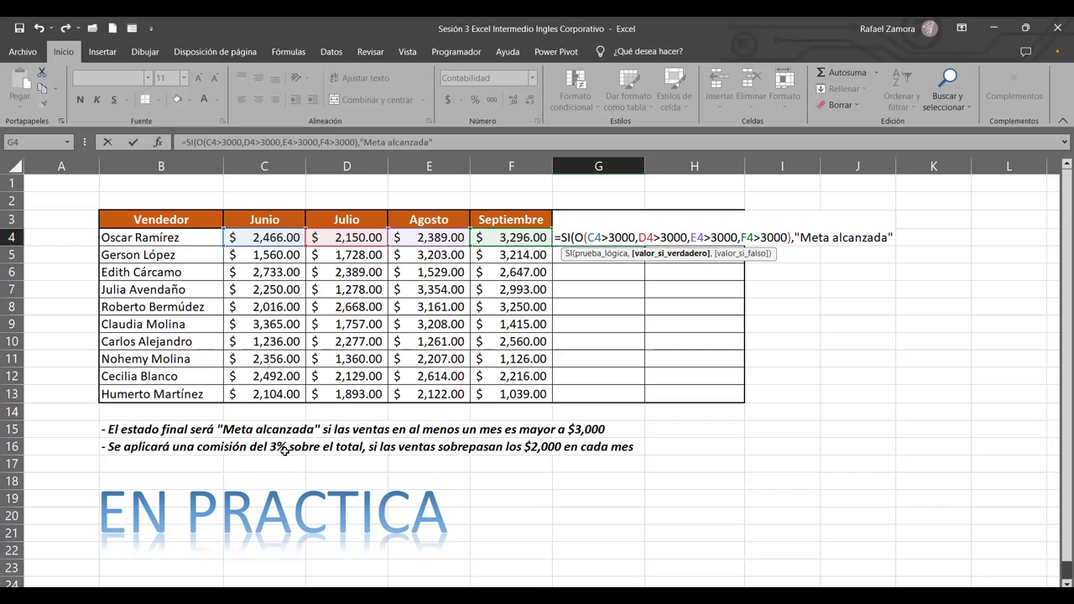
text(,)
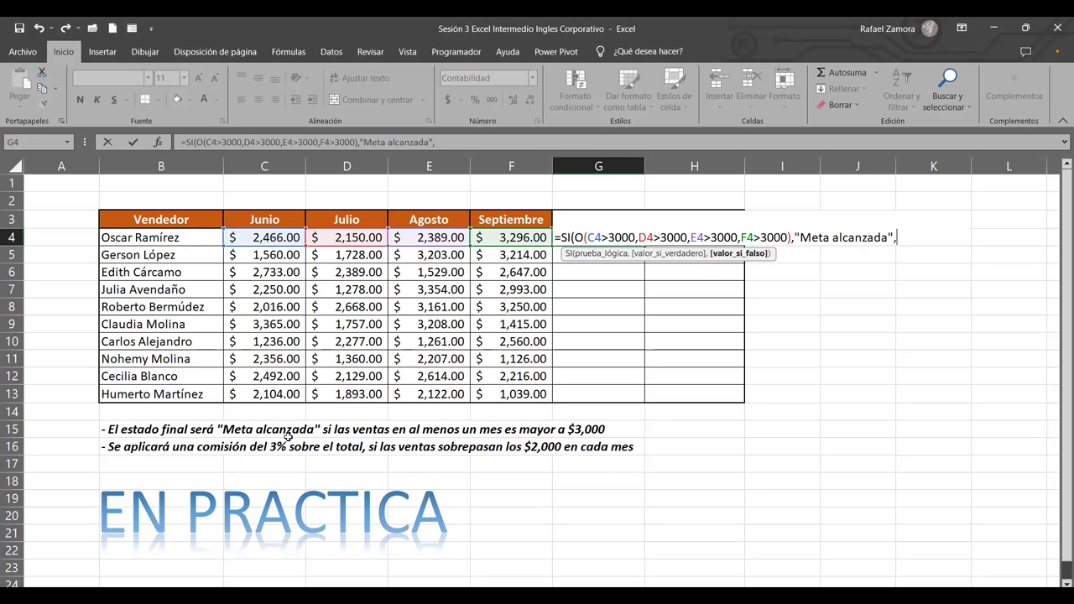
mouse_move(574, 254)
mouse_down()
mouse_move(809, 255)
mouse_move(795, 260)
mouse_up()
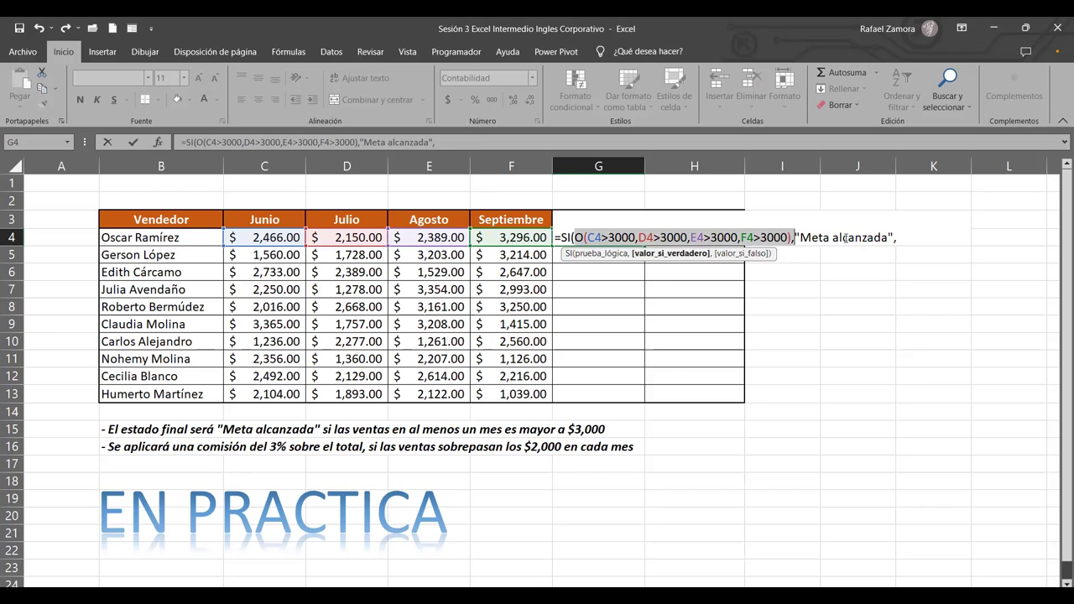
click(843, 237)
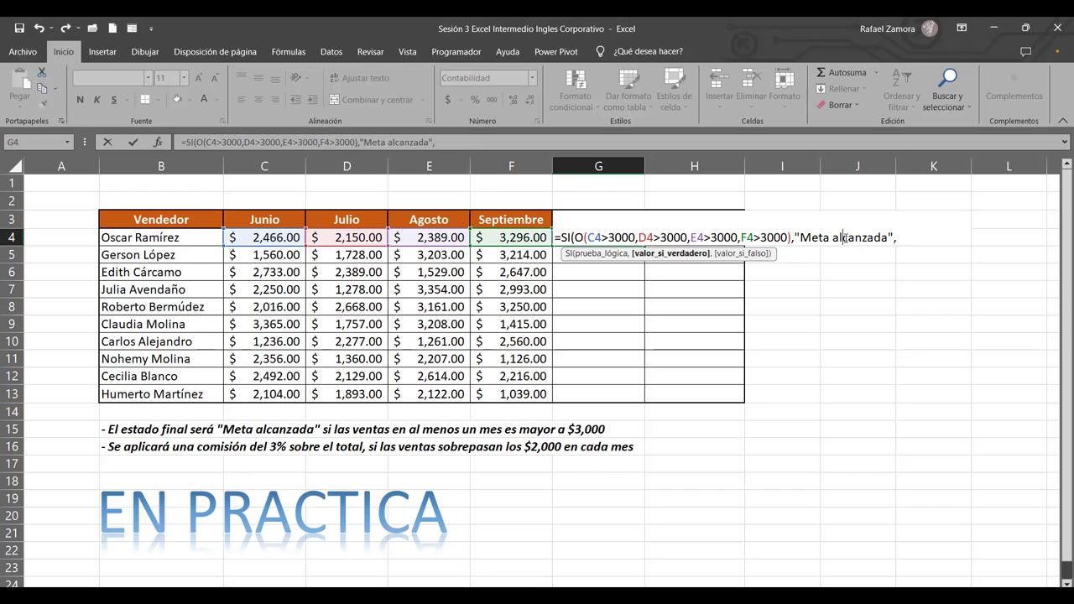
click(913, 241)
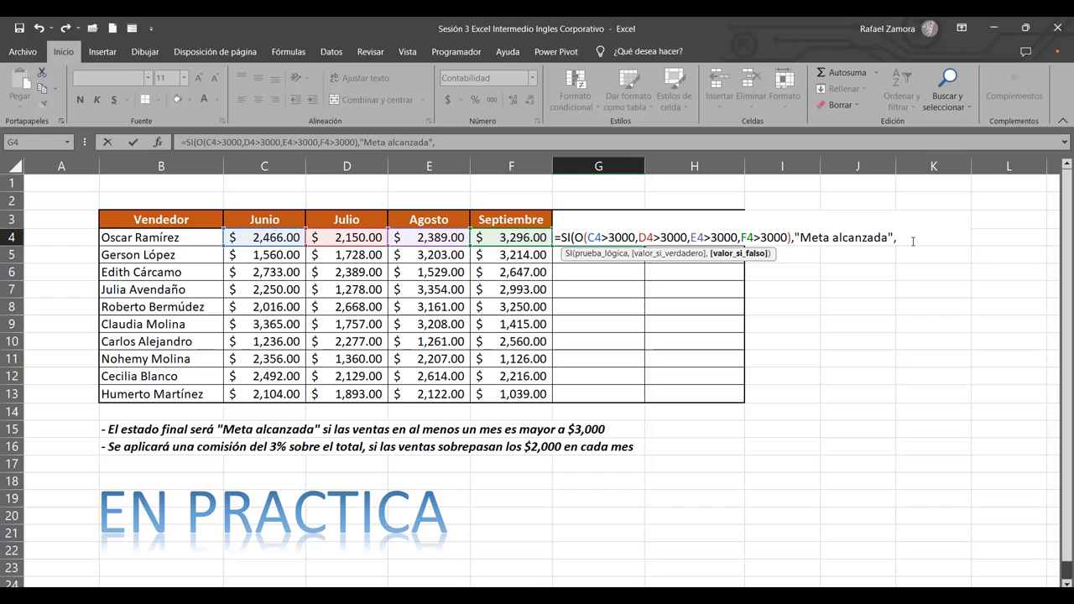
text(")
text(")
text(()
key(BackSpace)
text())
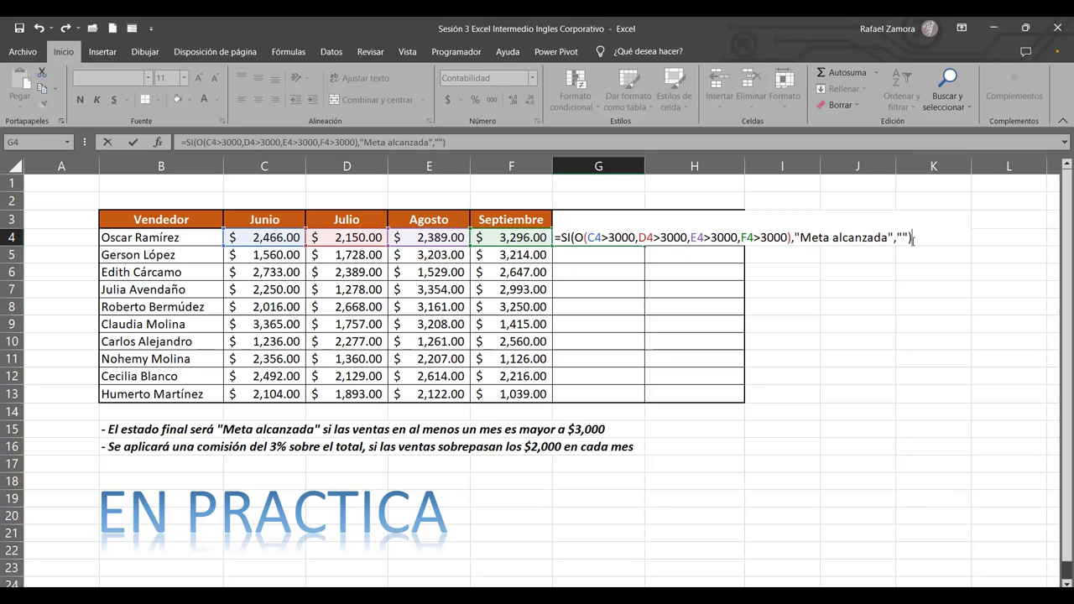
key(Return)
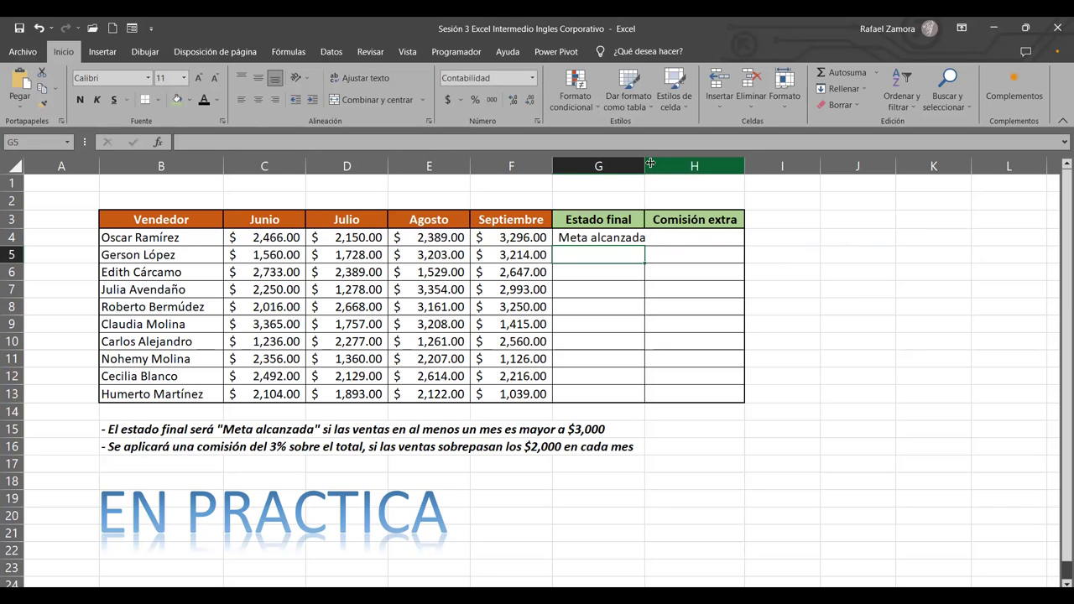
drag(645, 164, 652, 227)
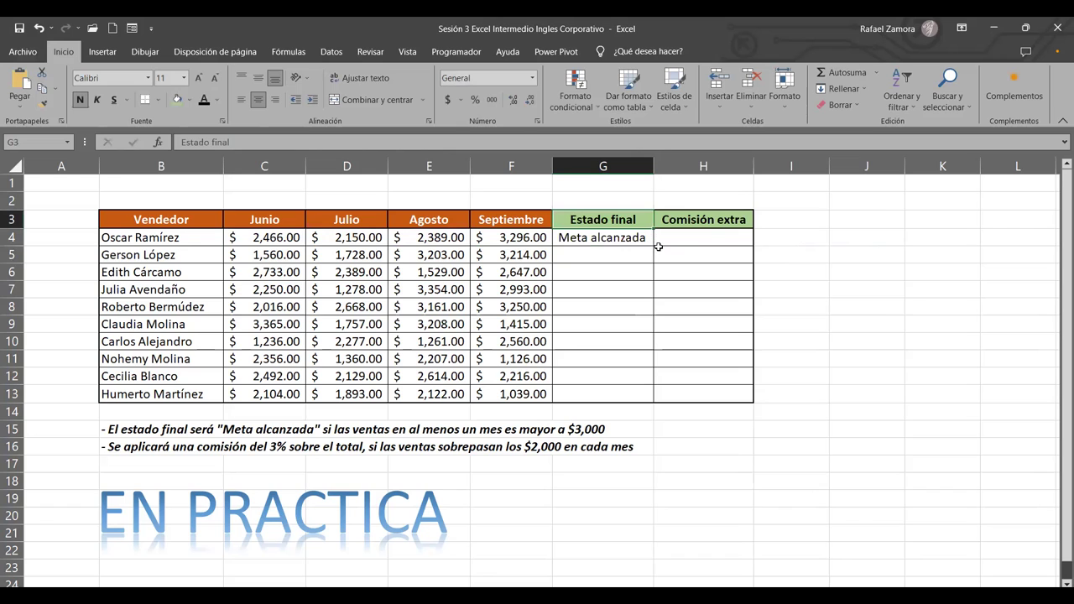
Fill G4's Estado final formula down through G13.
key(Right)
click(651, 237)
mouse_move(653, 246)
mouse_down()
mouse_move(681, 409)
mouse_move(663, 401)
mouse_up()
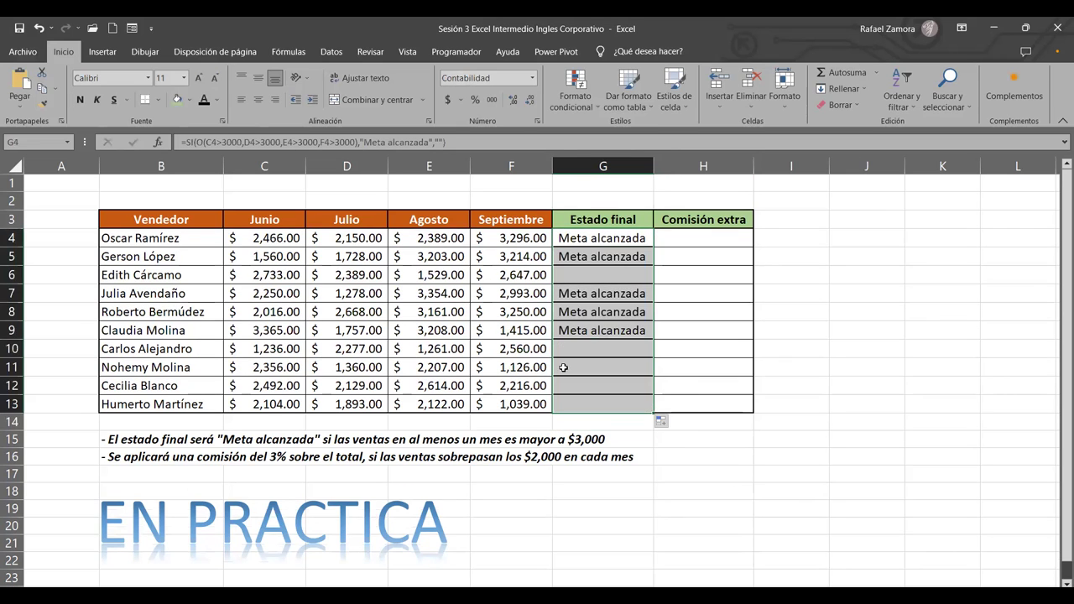
click(510, 341)
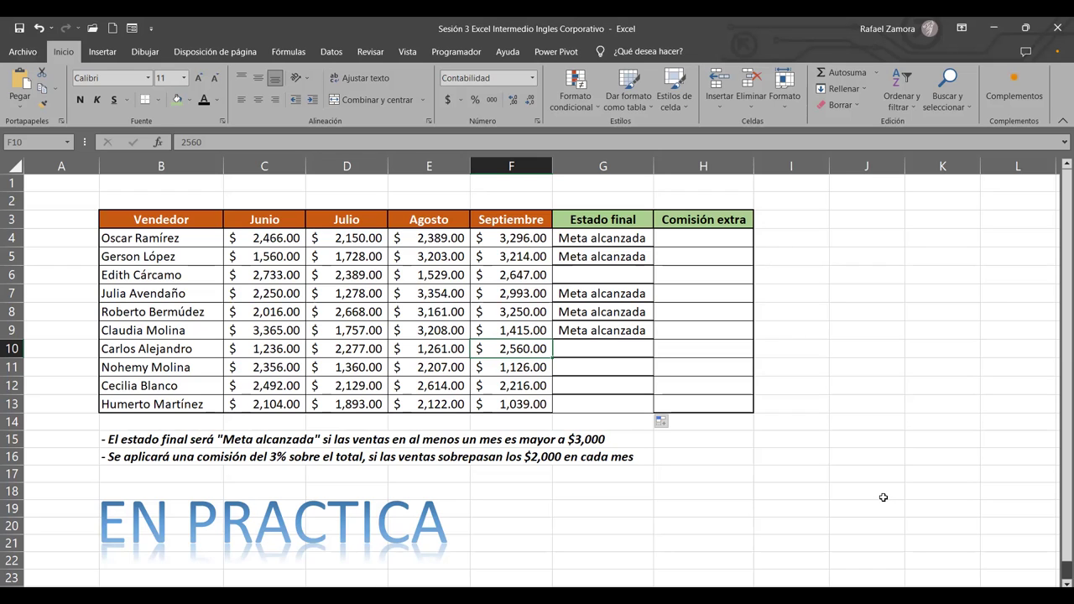
click(631, 254)
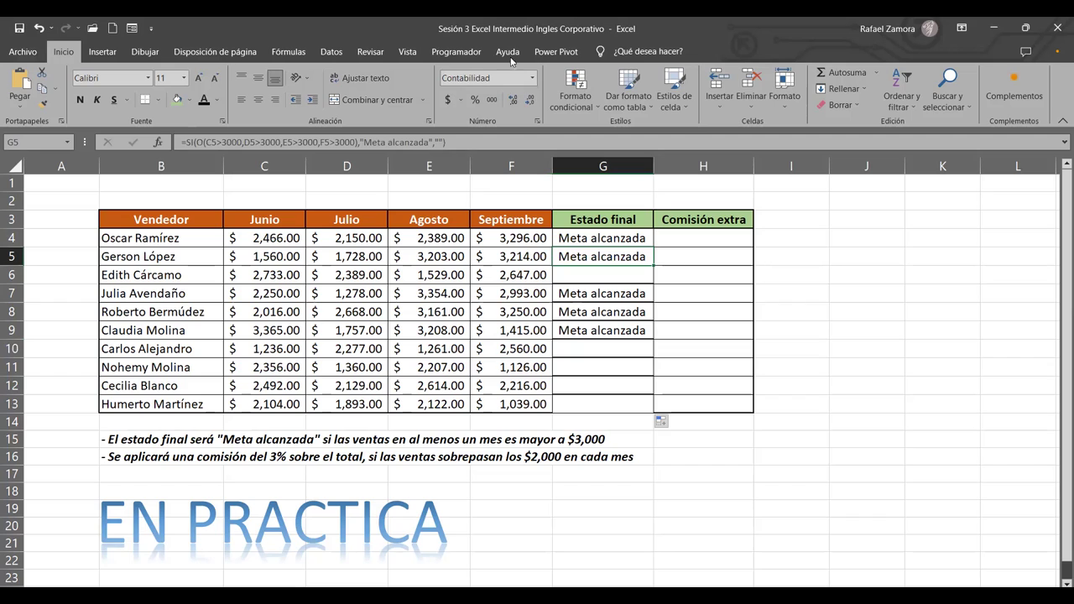
click(263, 225)
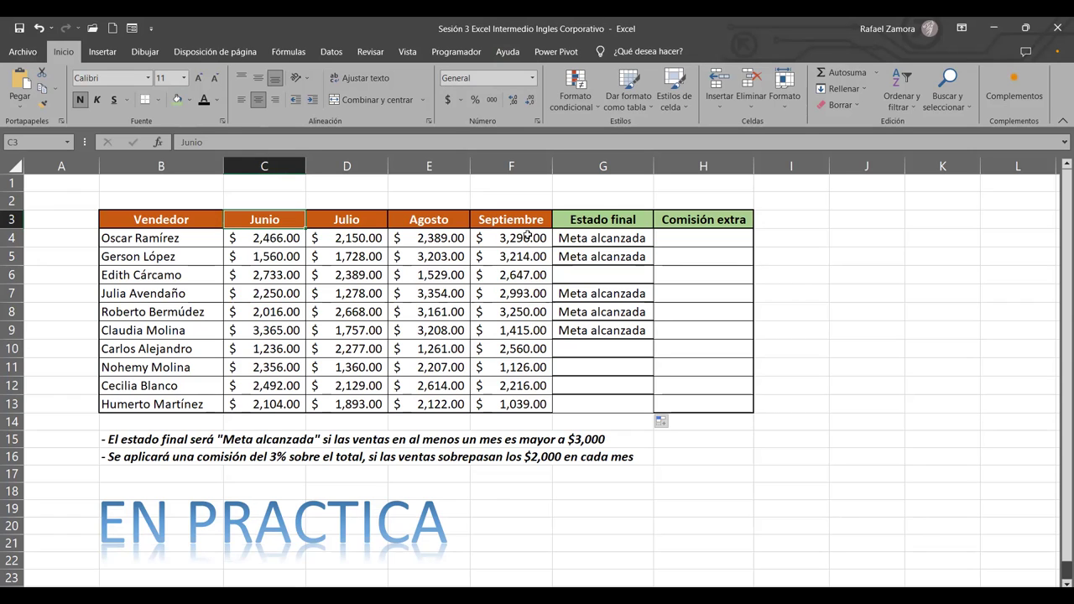
click(594, 283)
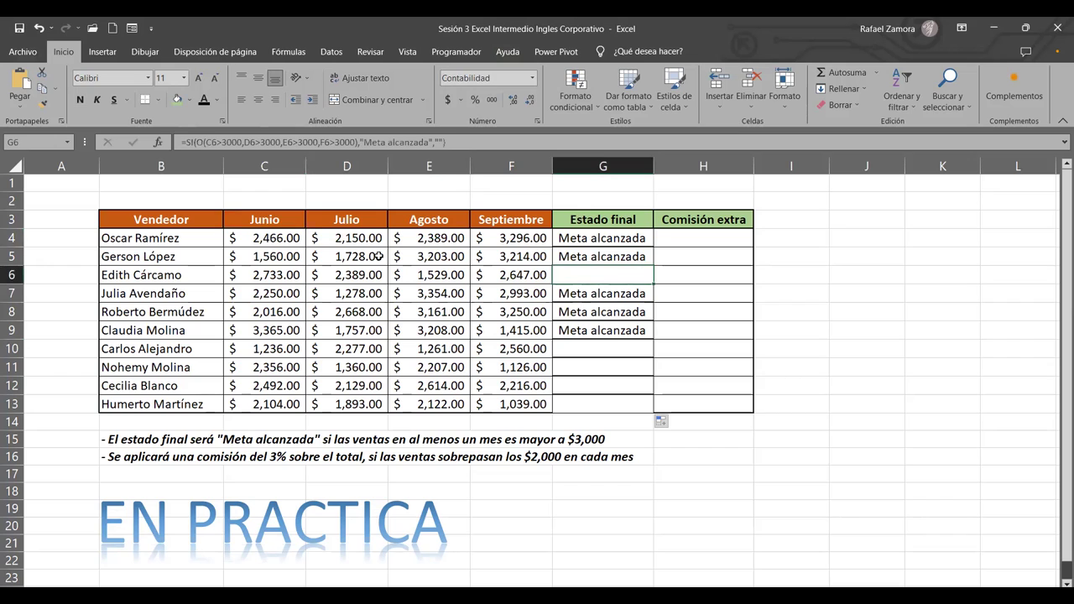
click(277, 270)
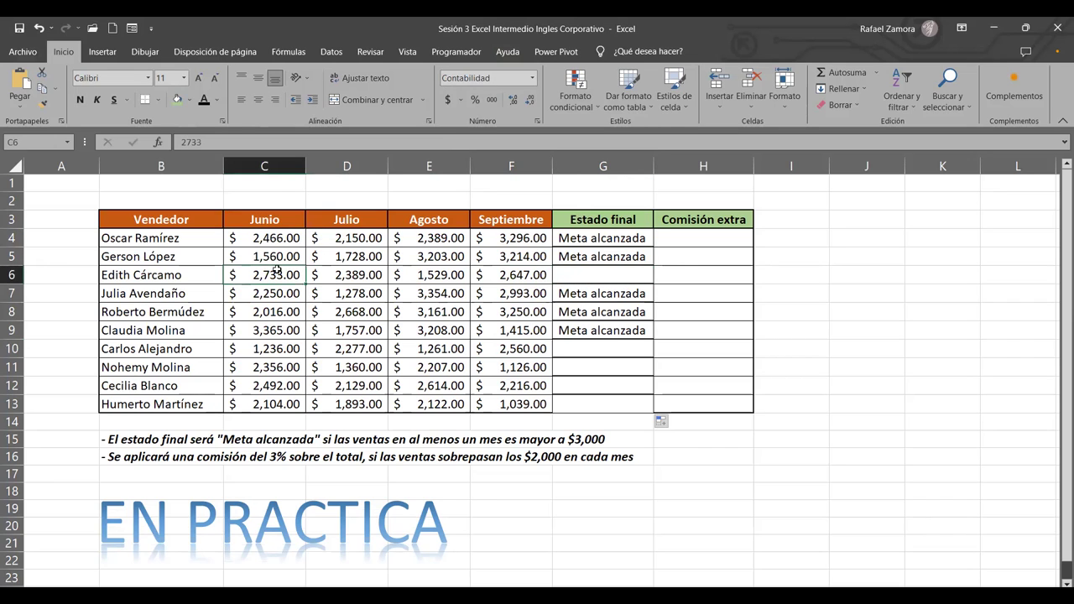
click(355, 274)
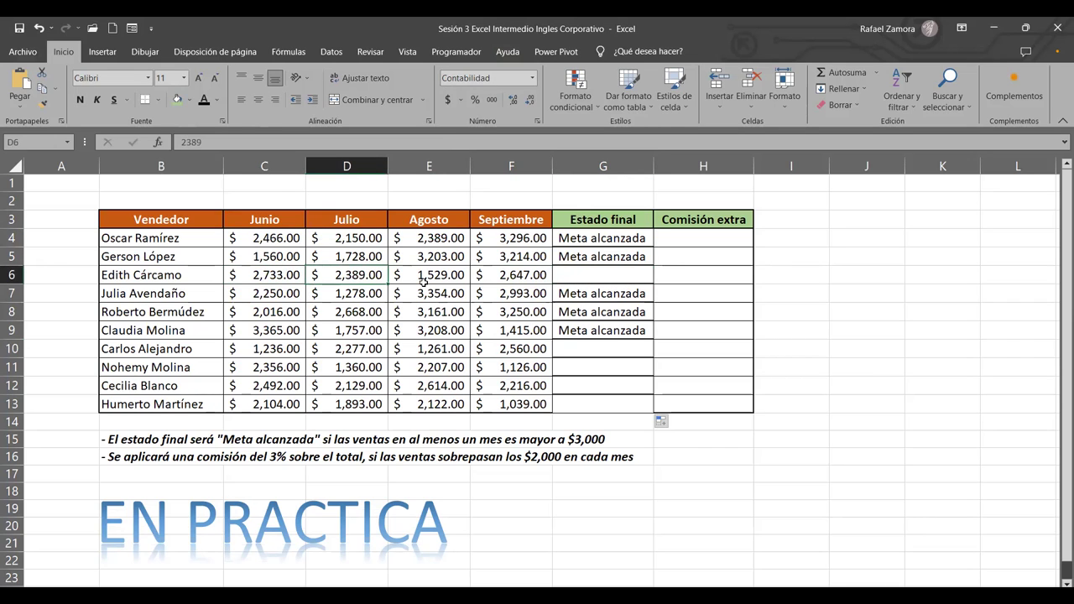
click(452, 275)
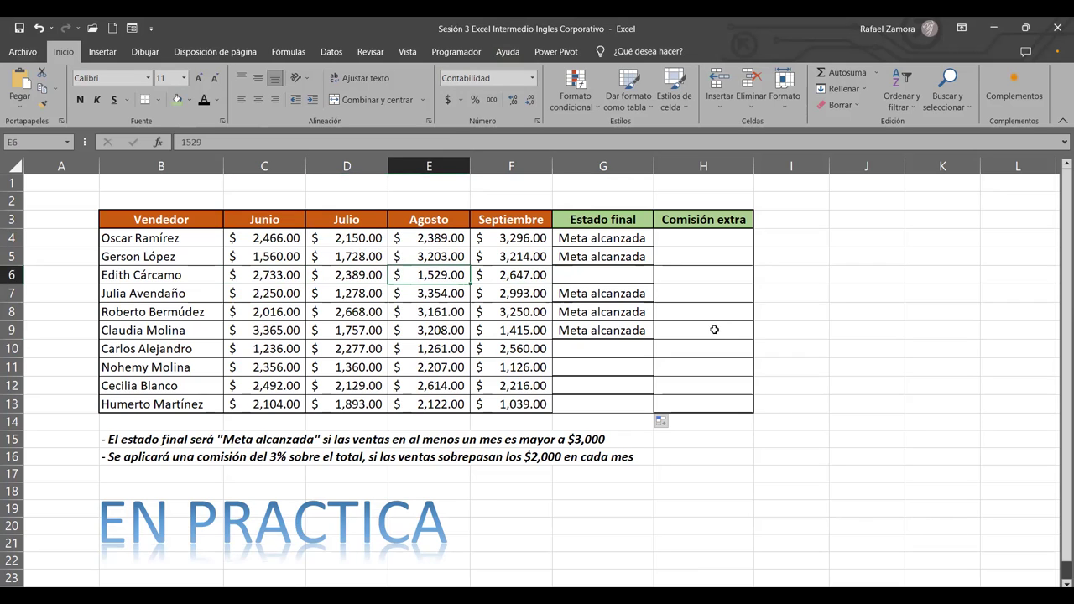
click(538, 275)
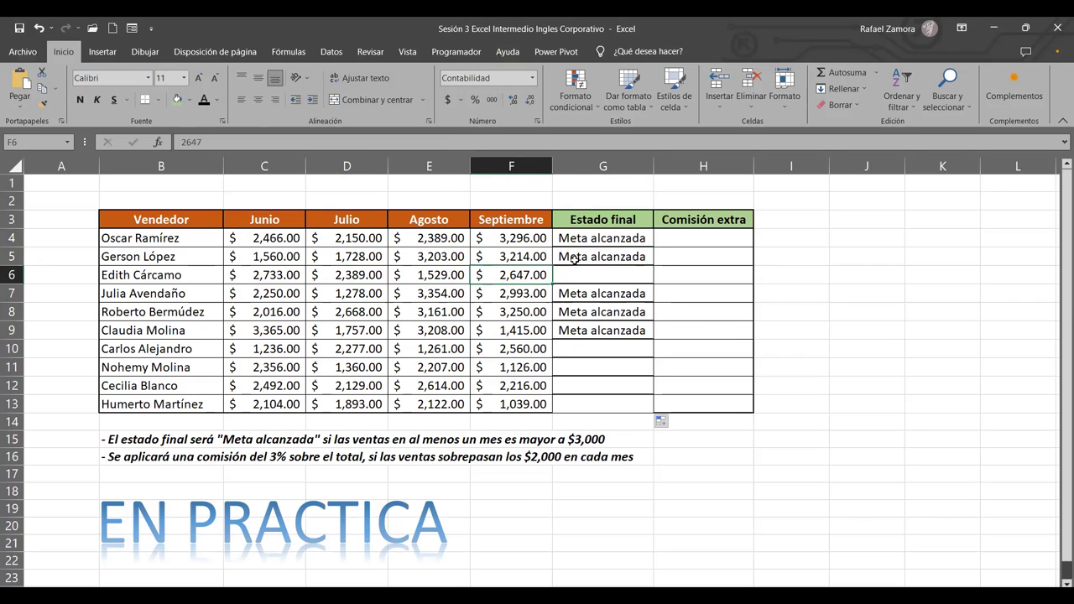
click(639, 272)
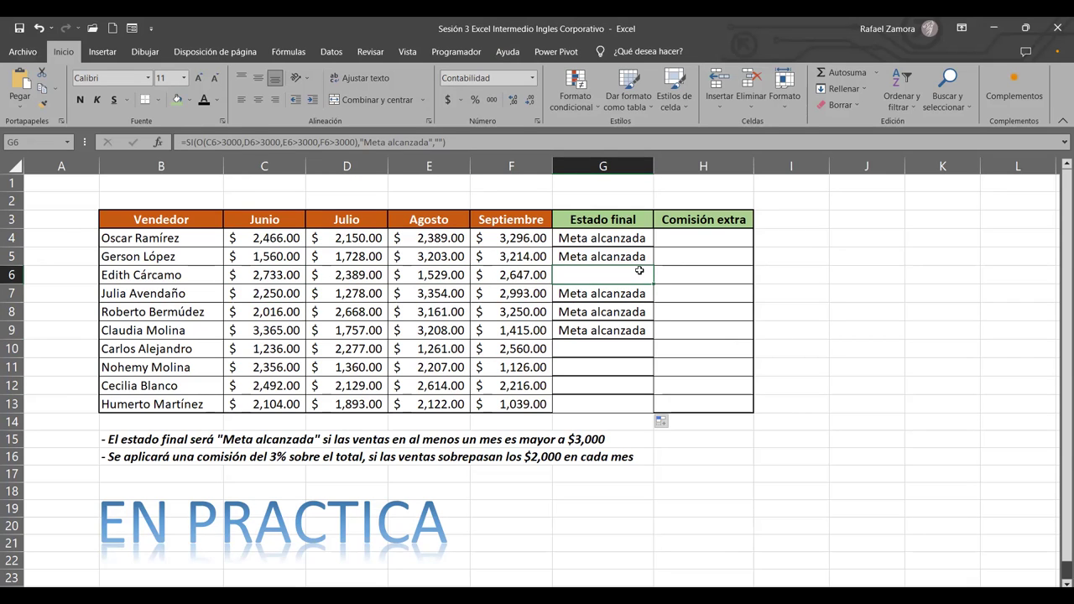
click(527, 312)
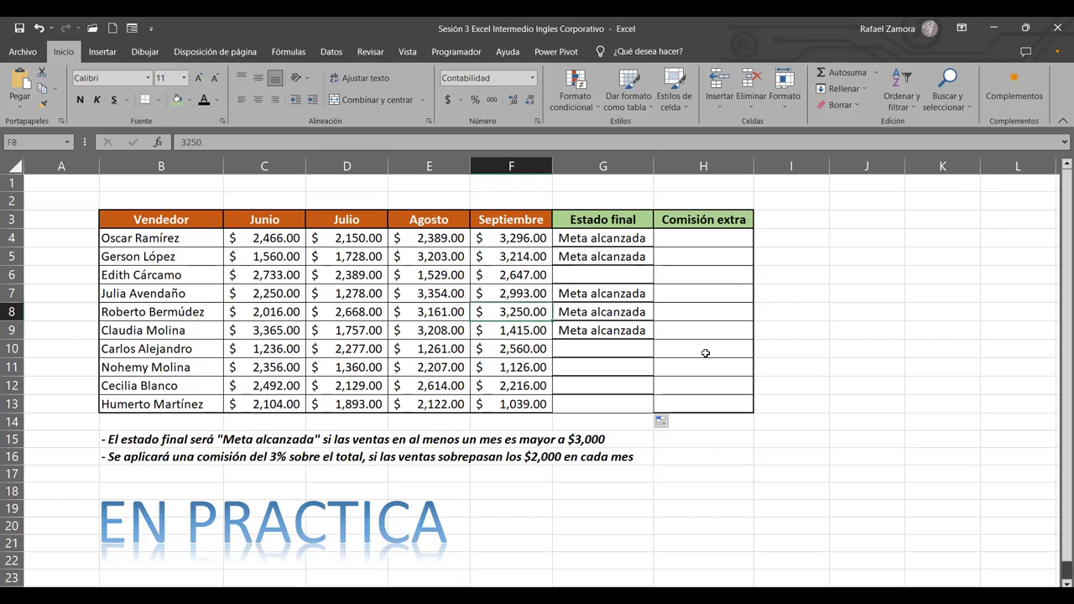
Begin H4's formula as =SI(Y( with C4>2000 as the first test.
click(724, 243)
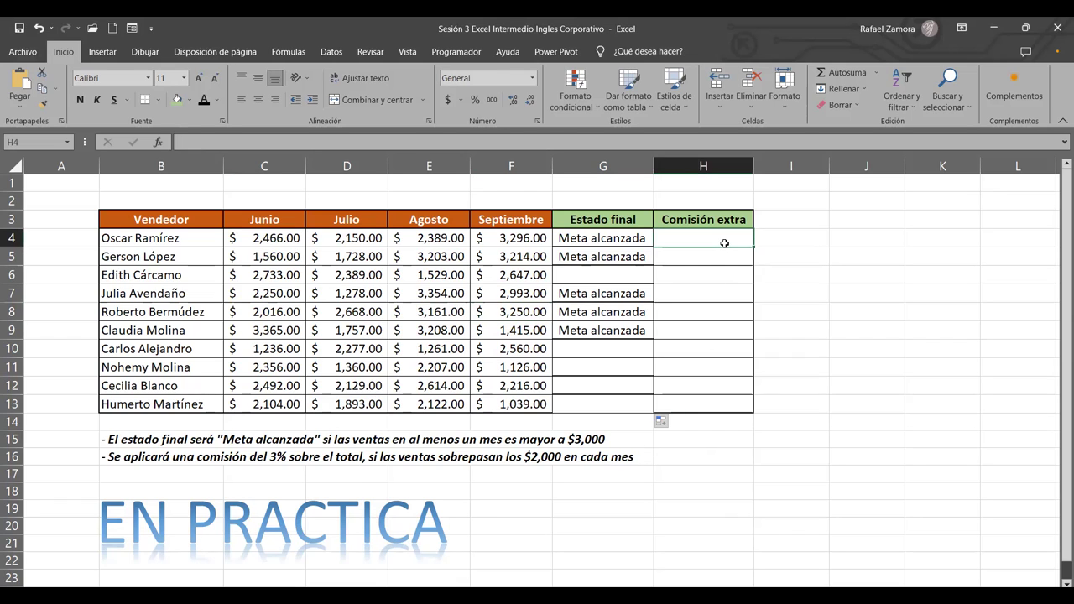
double_click(724, 242)
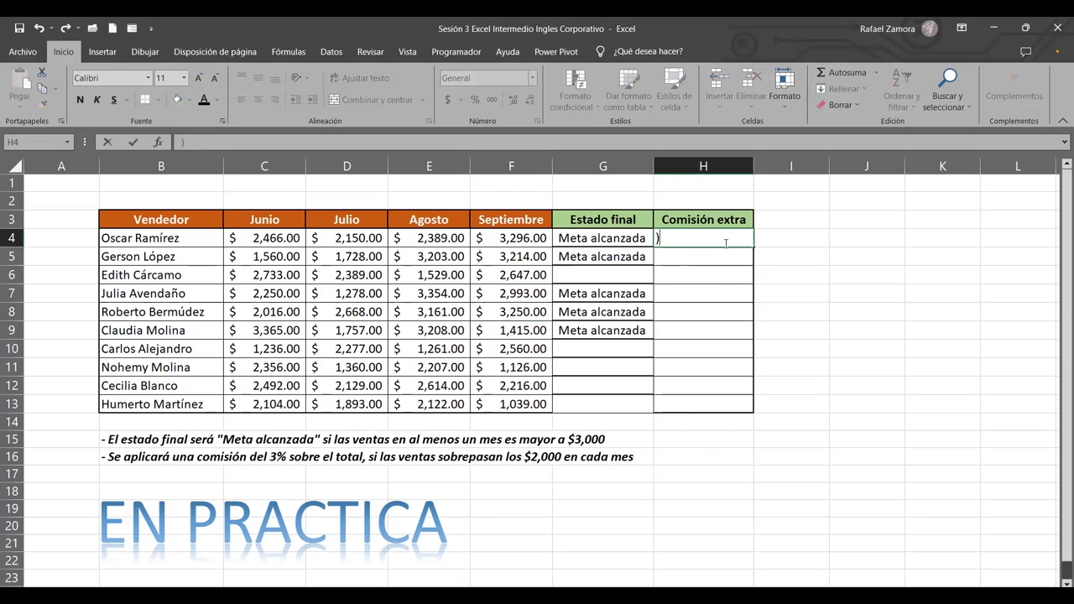
text(=)
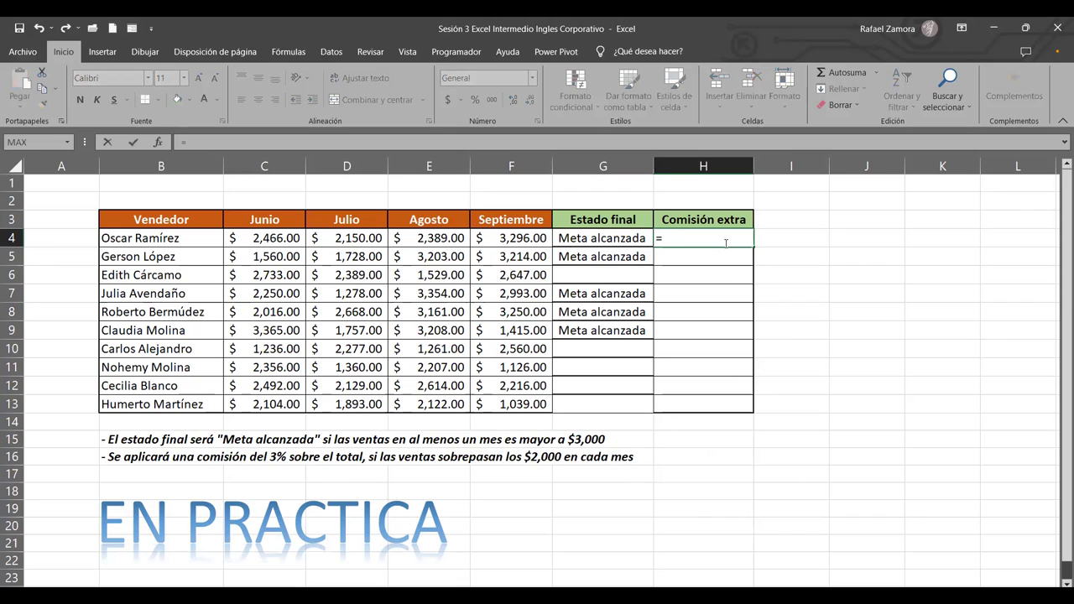
text(si)
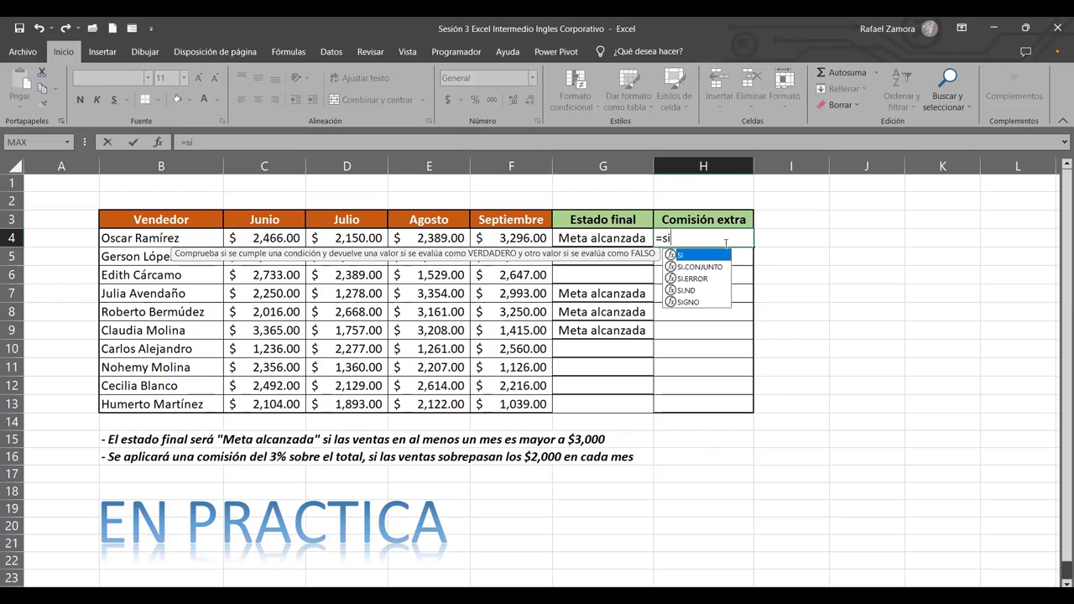
key(Tab)
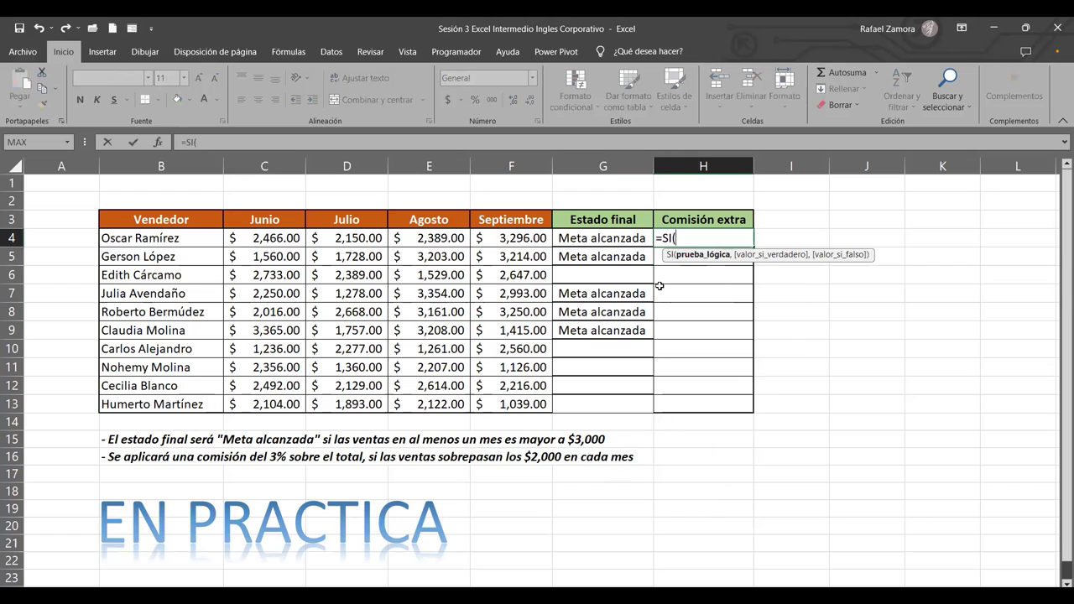
text(y)
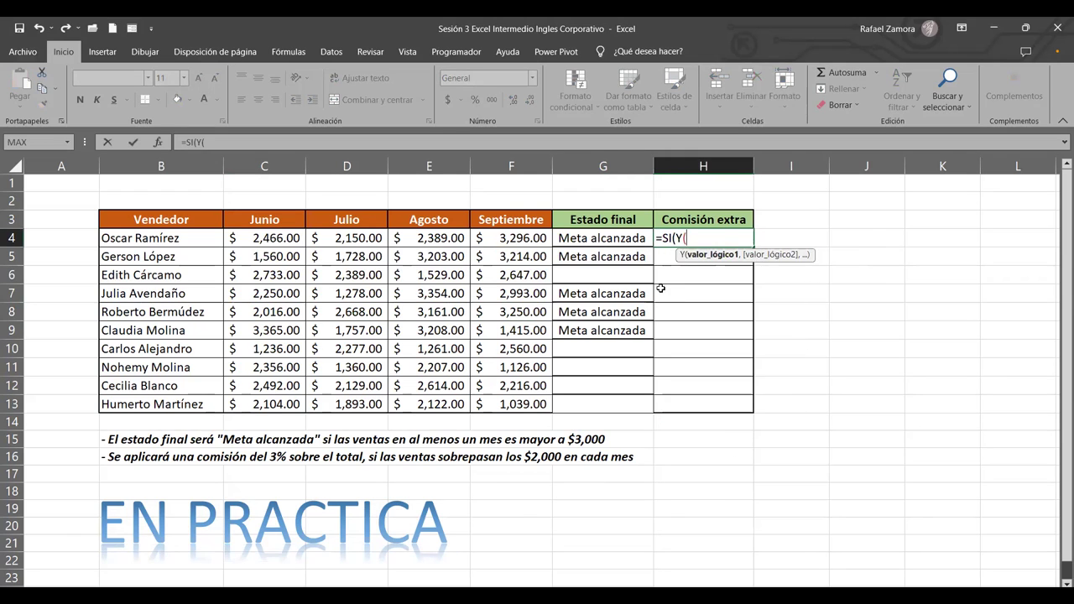
click(291, 238)
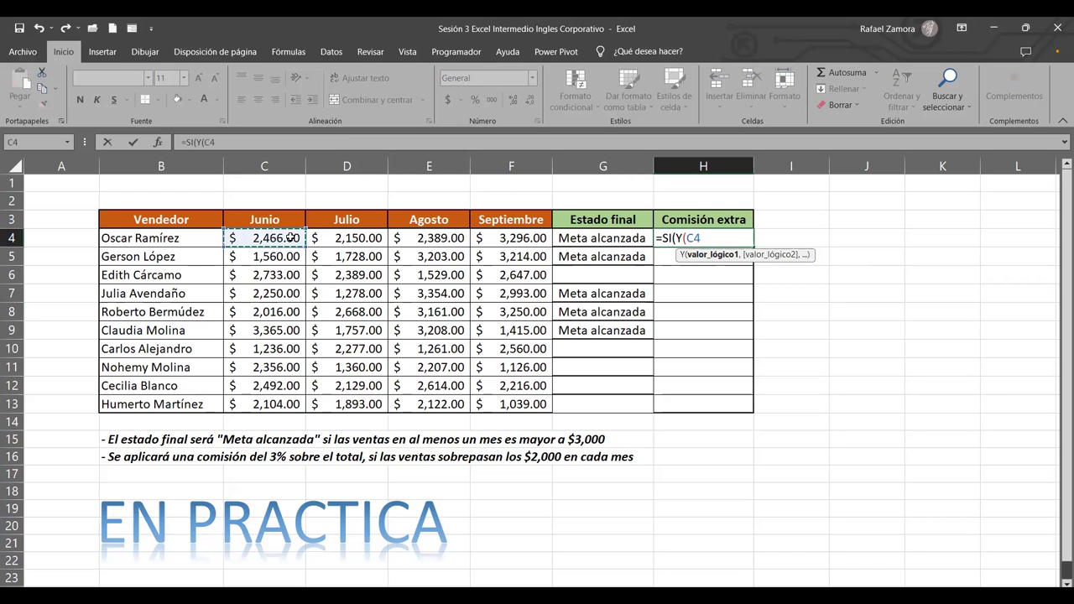
text(>)
text(2000)
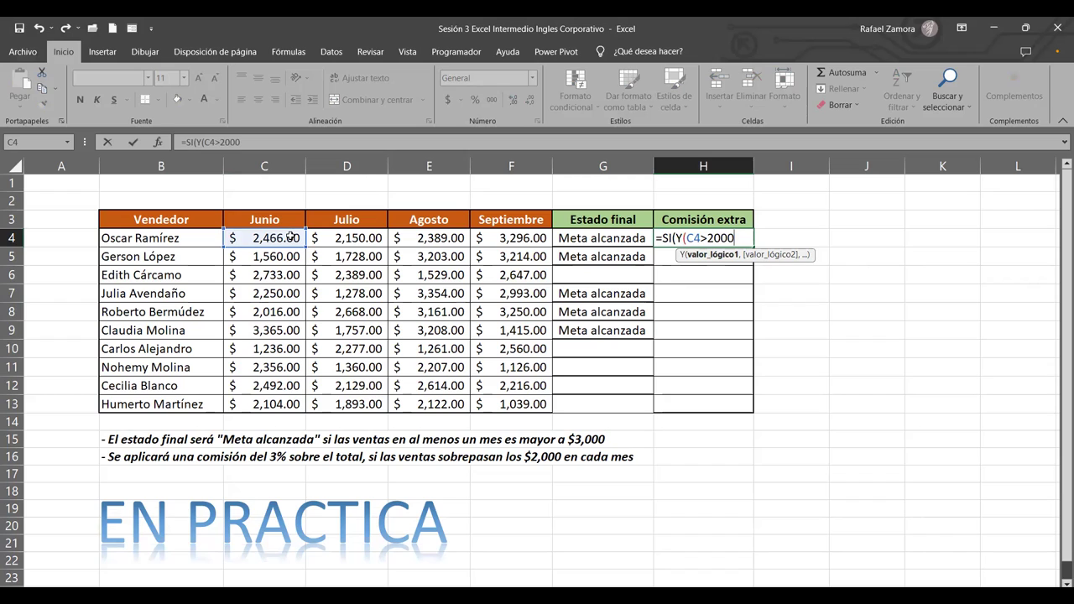
text(,)
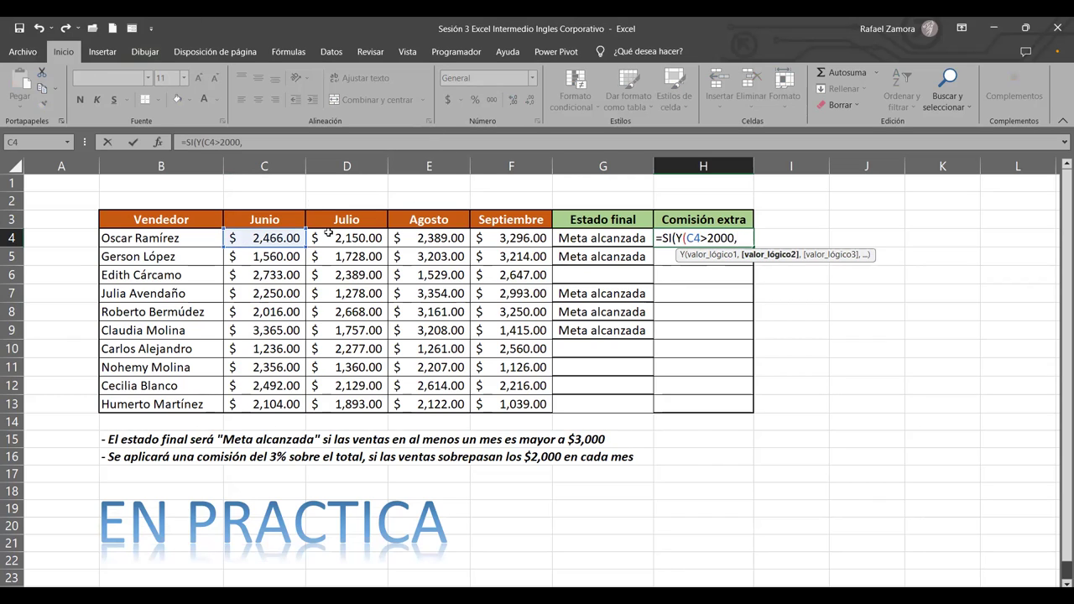
Add D4>2000, E4>2000 and F4>2000 tests for July through September.
click(361, 238)
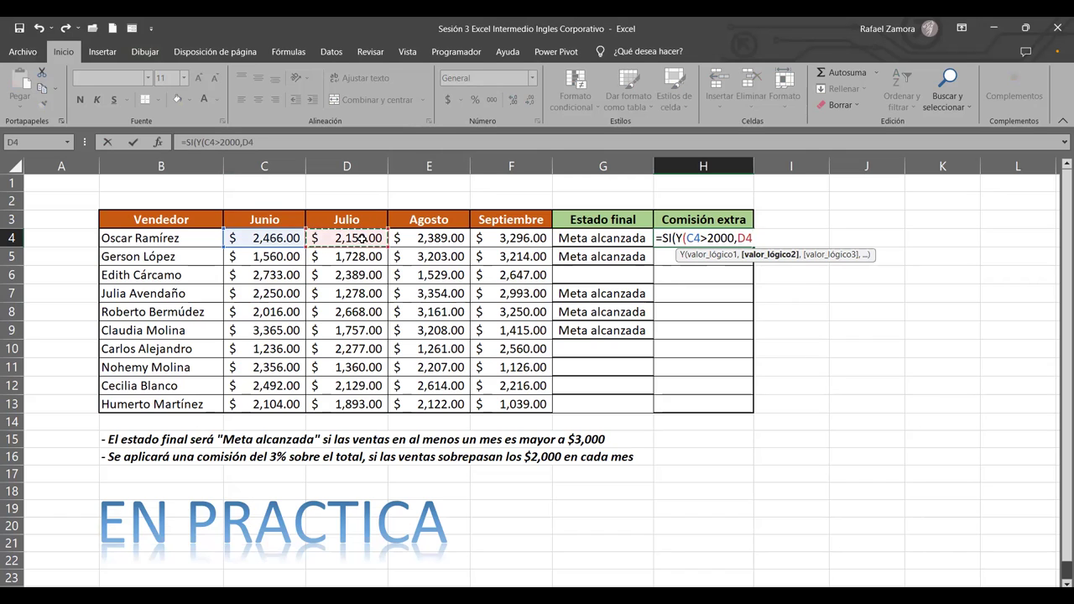
text(>)
text(2000)
text(,)
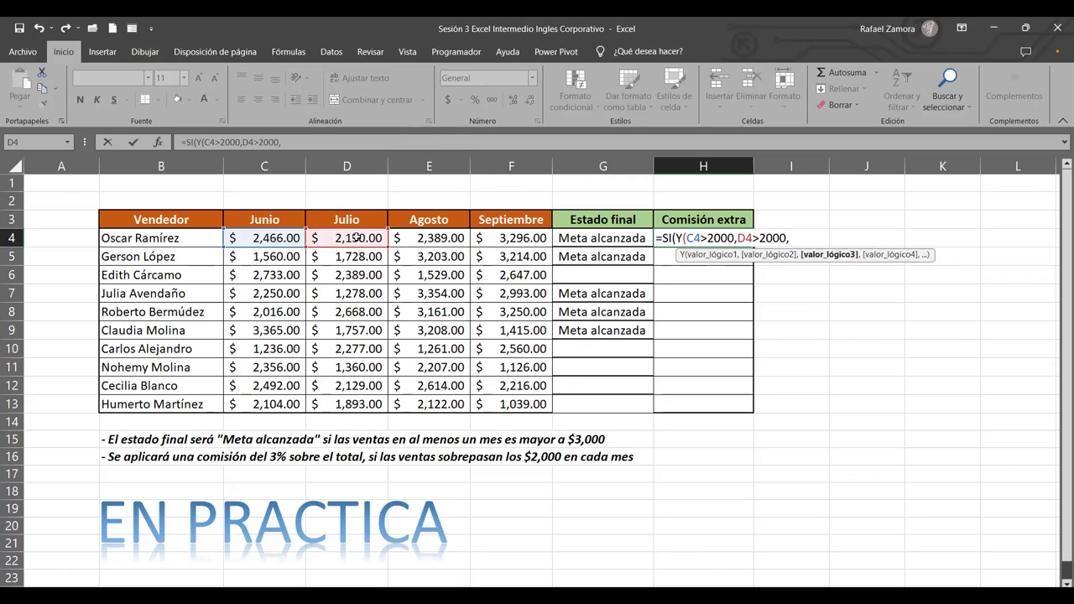
click(448, 233)
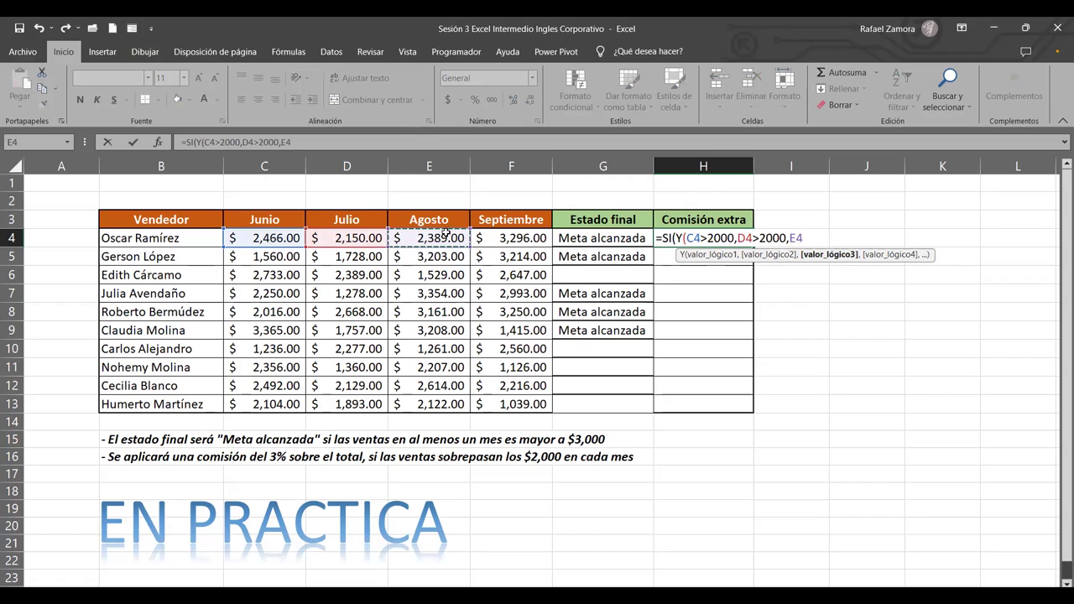
text(>2000)
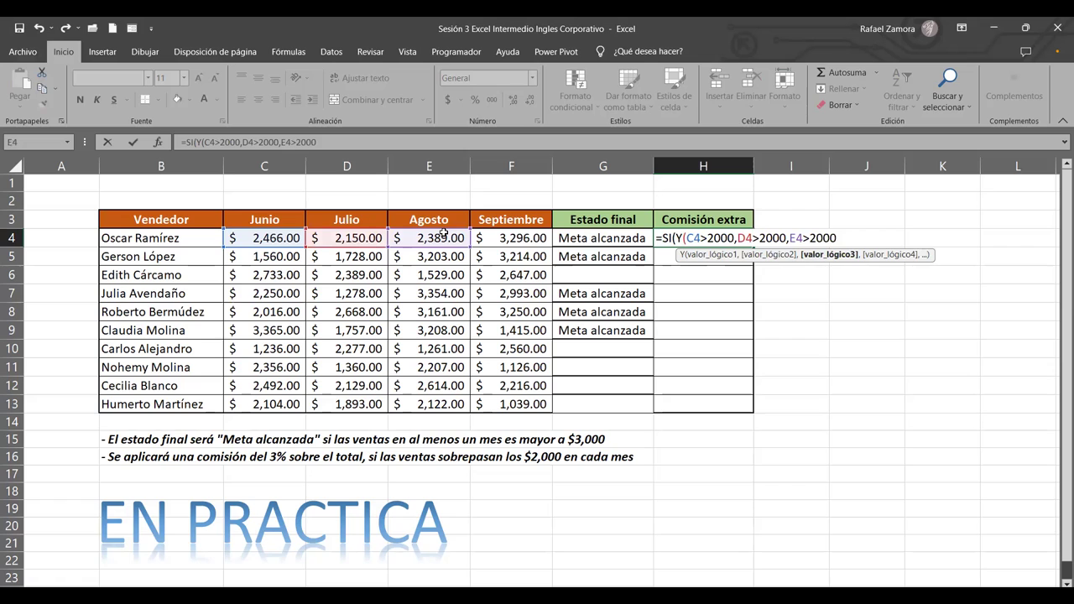
text(,)
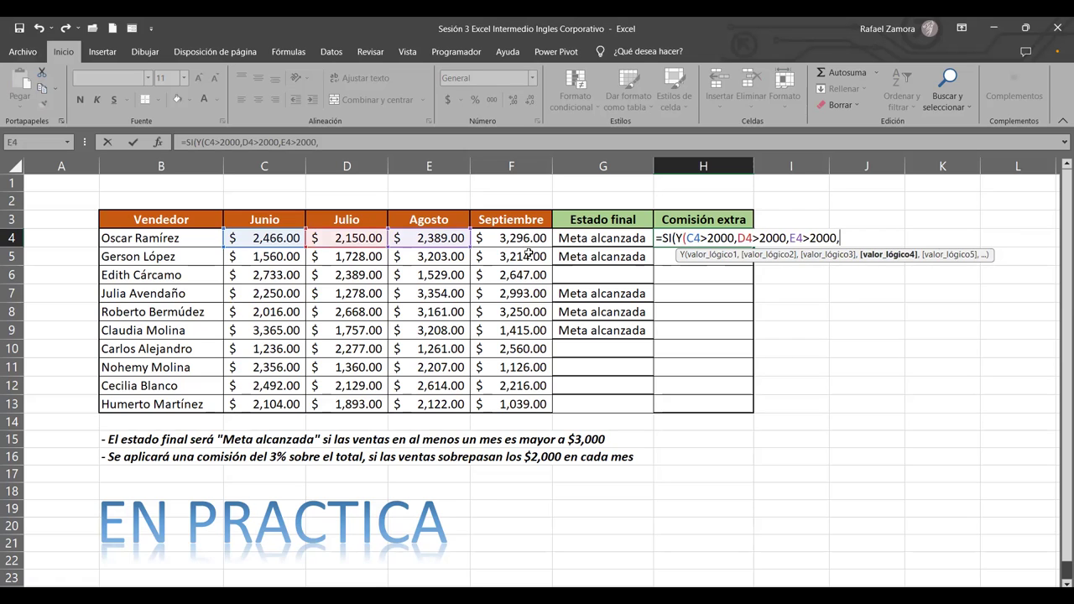
click(525, 239)
text(>)
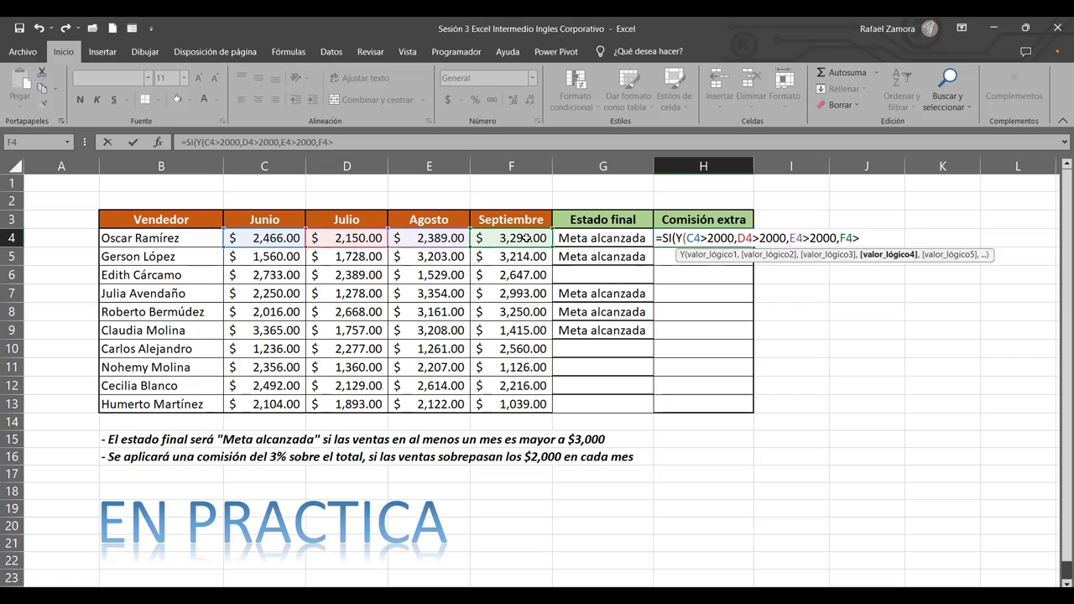
text(2000)
Close the Y() condition and add a comma for the true-value argument.
text())
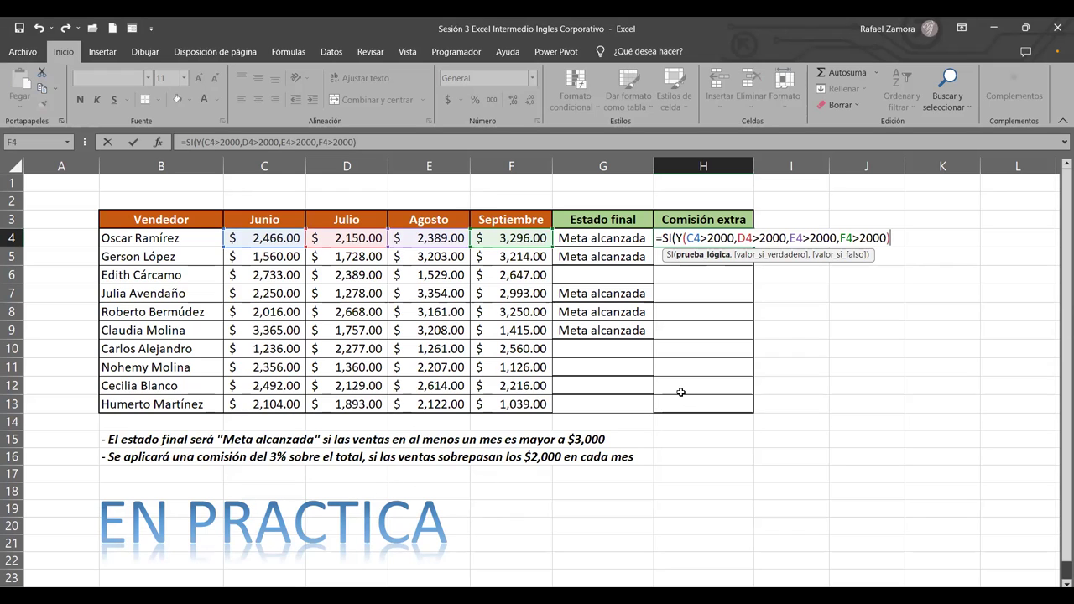
text(,)
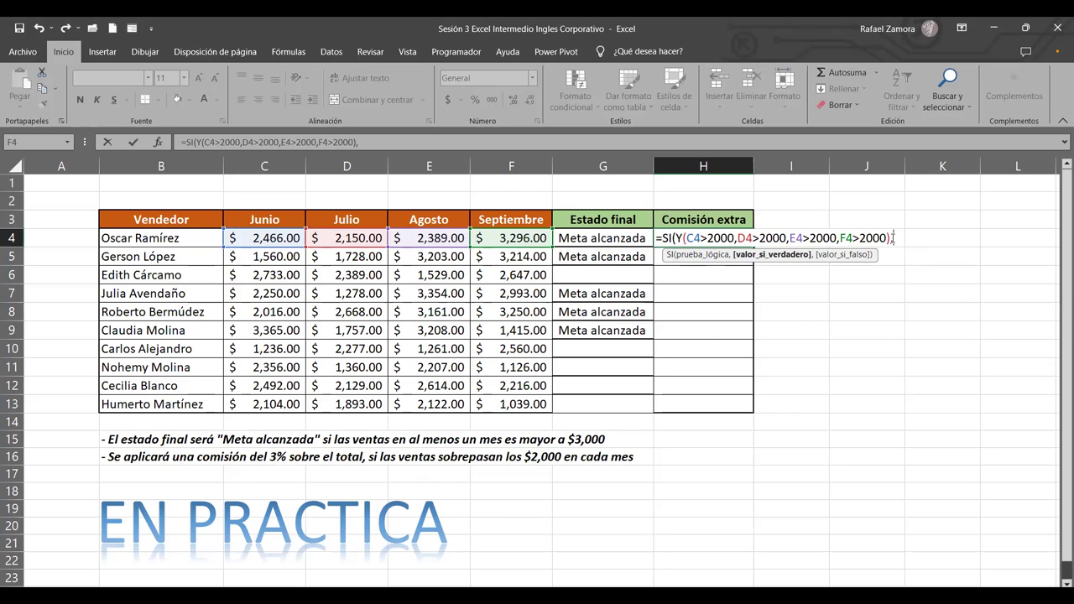
text(,)
text(sum)
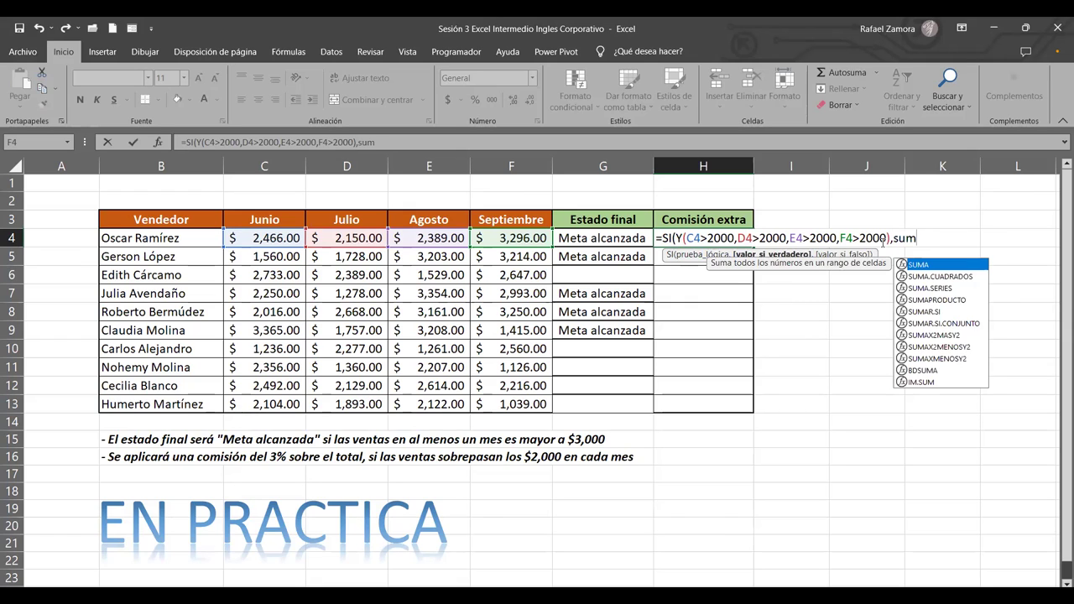
key(Tab)
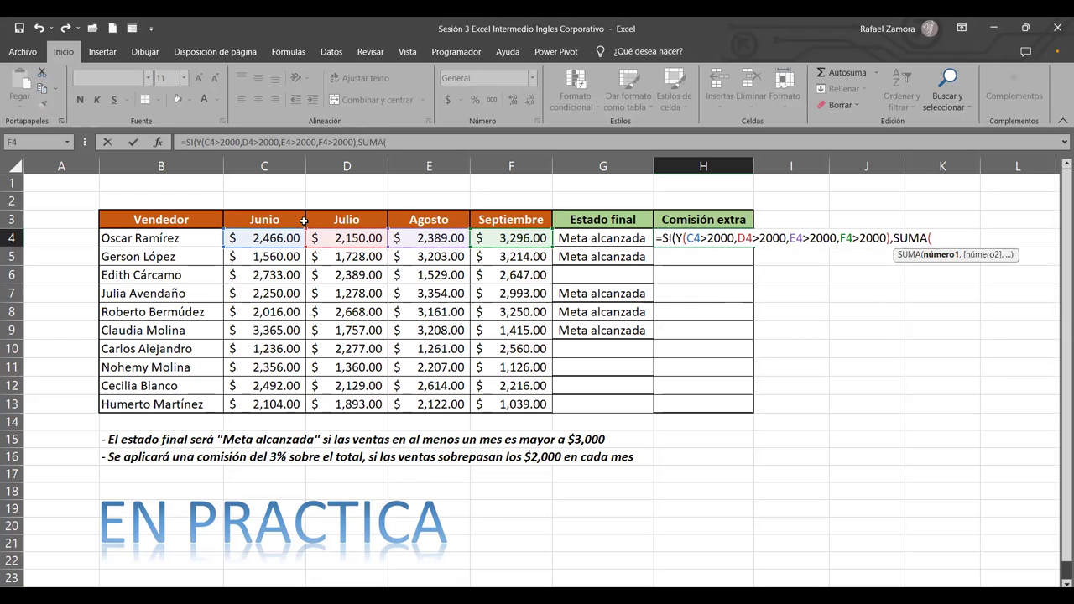
click(269, 237)
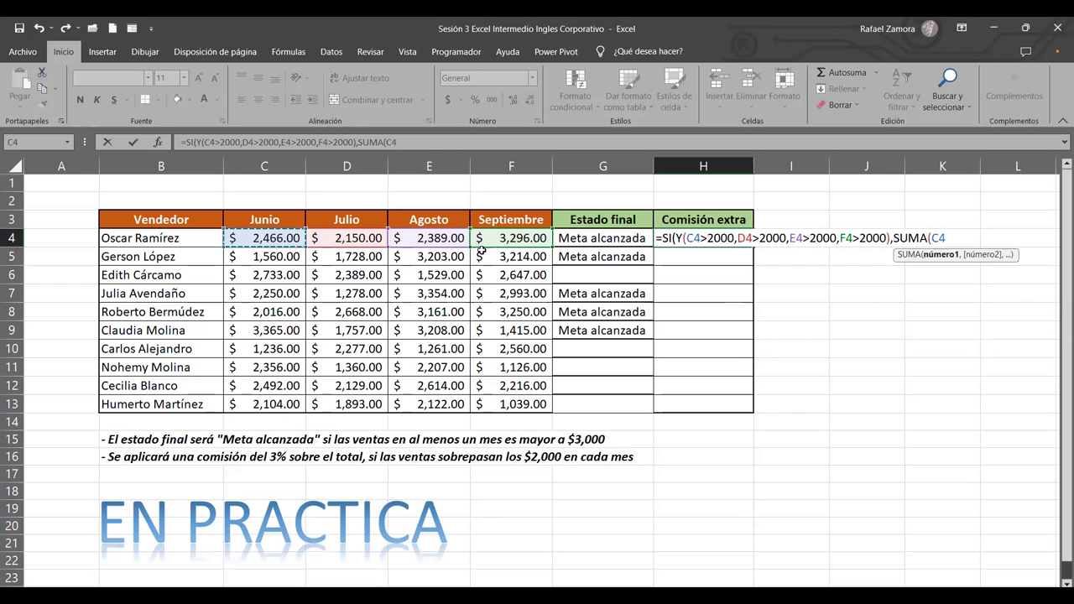
drag(506, 239, 504, 247)
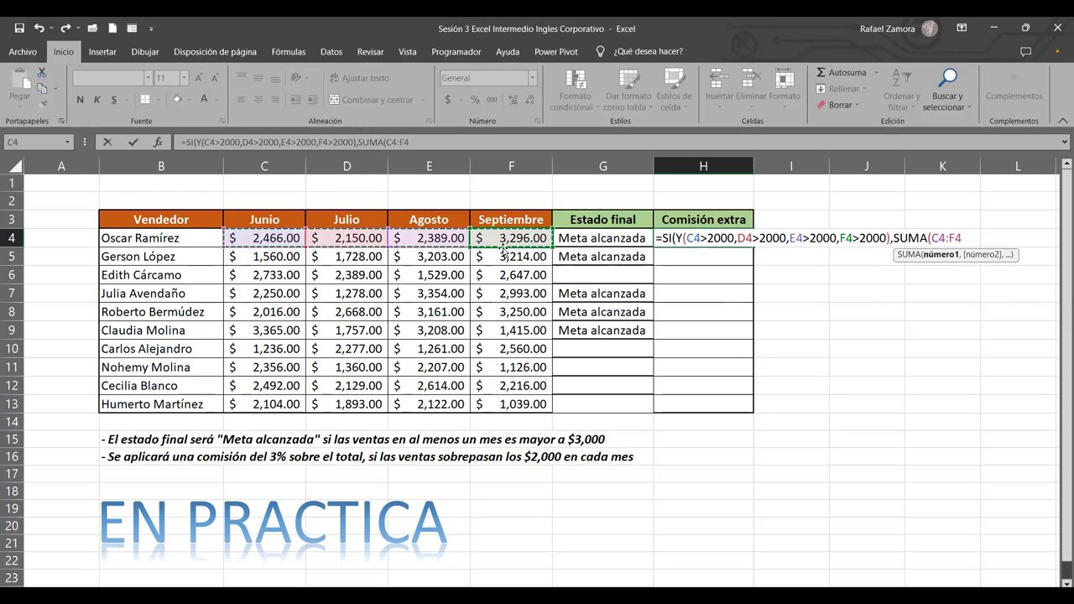
text())
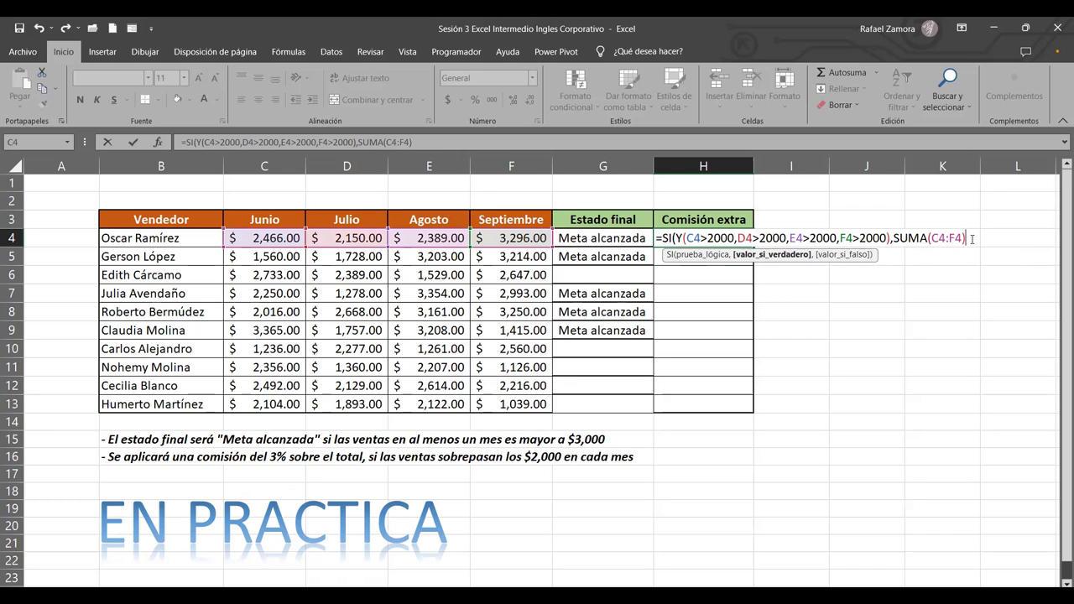
text(*)
text(3%)
double_click(694, 238)
drag(729, 230, 888, 238)
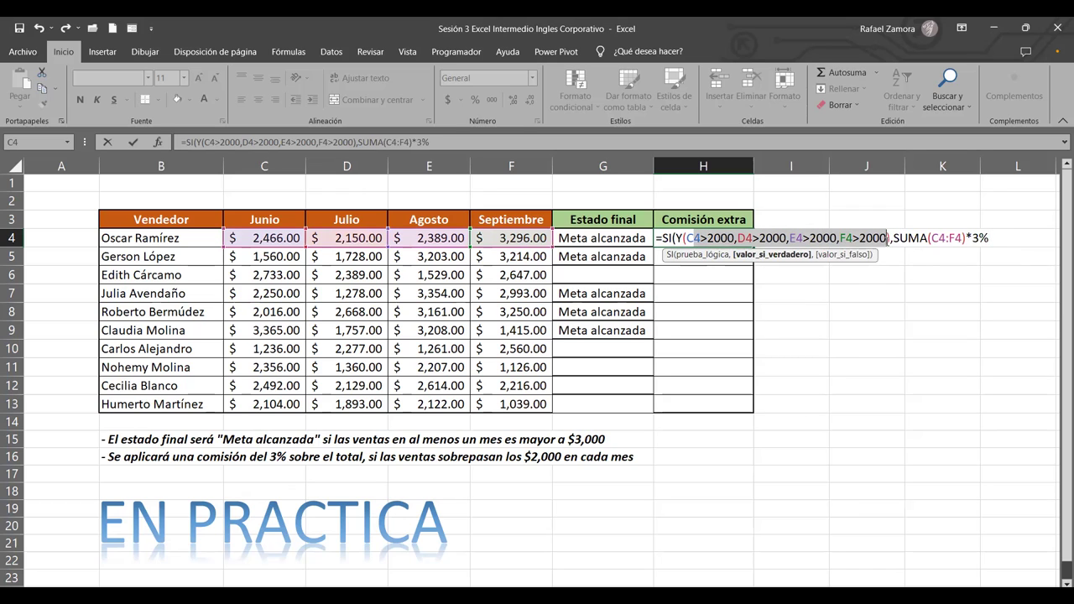
drag(908, 238, 973, 238)
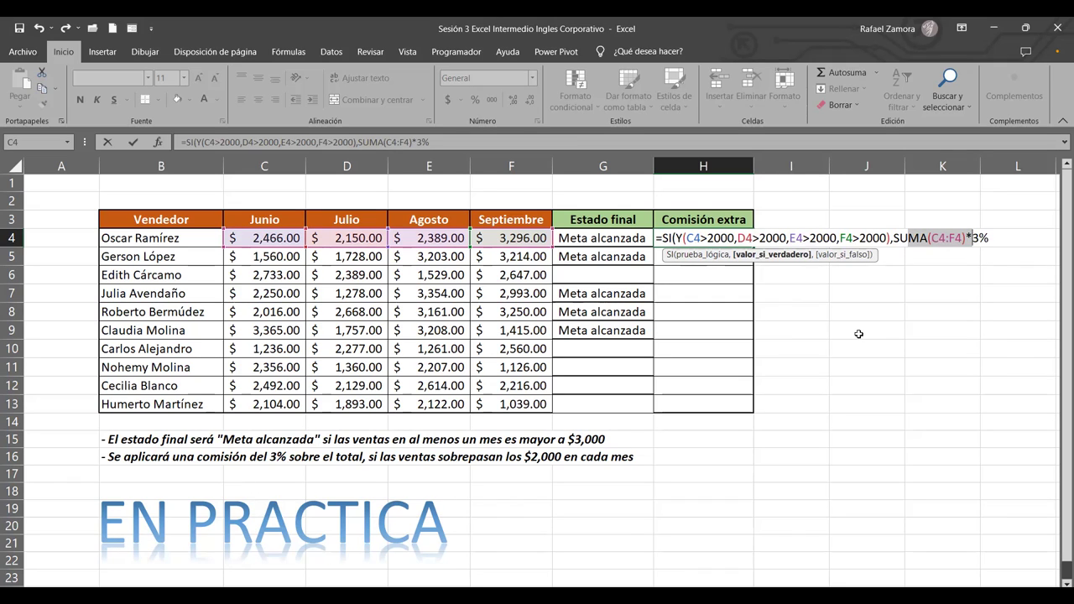
key(Return)
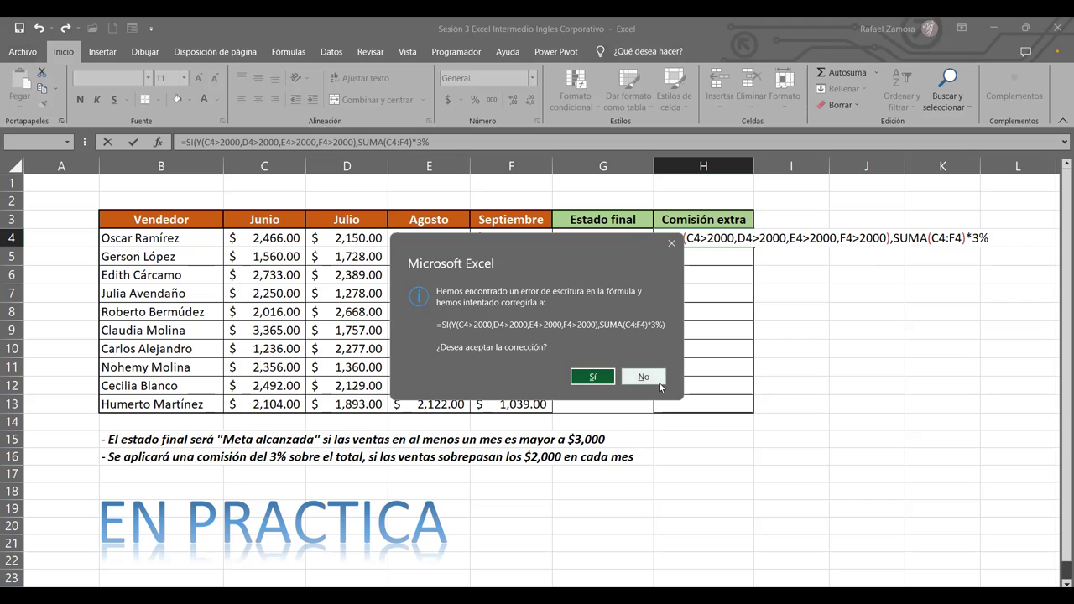
click(658, 379)
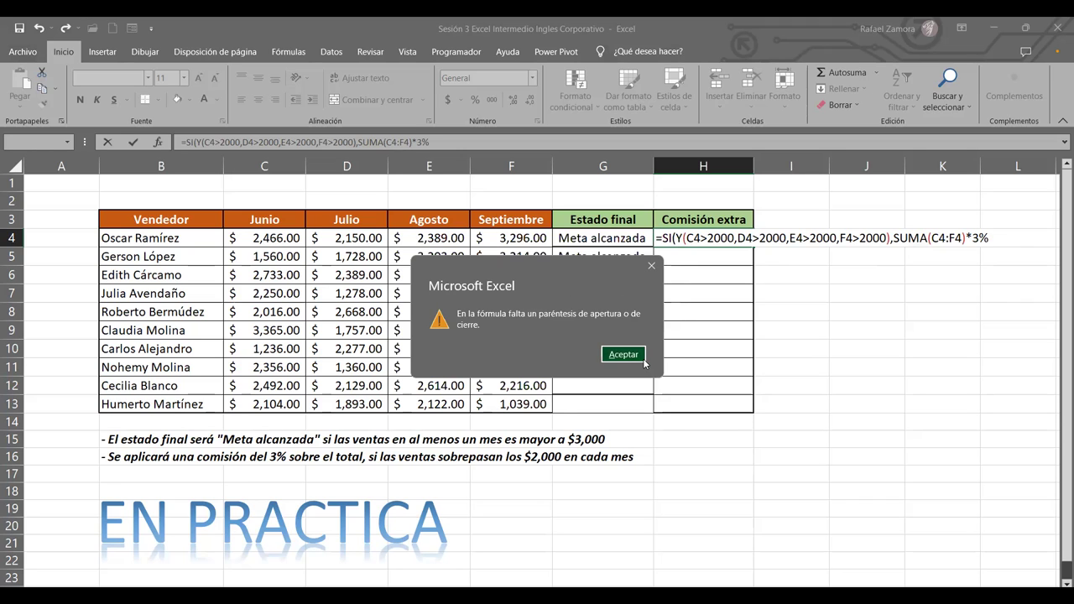
click(622, 354)
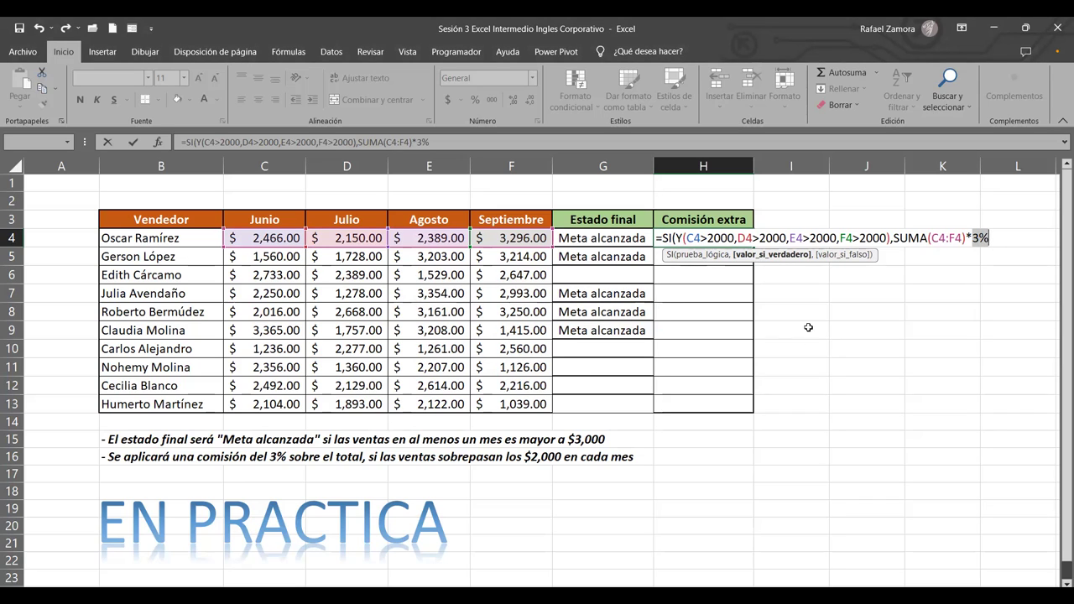
Add the blank "" false value, close SI, and enter H4's formula showing 309.03.
drag(676, 237, 889, 247)
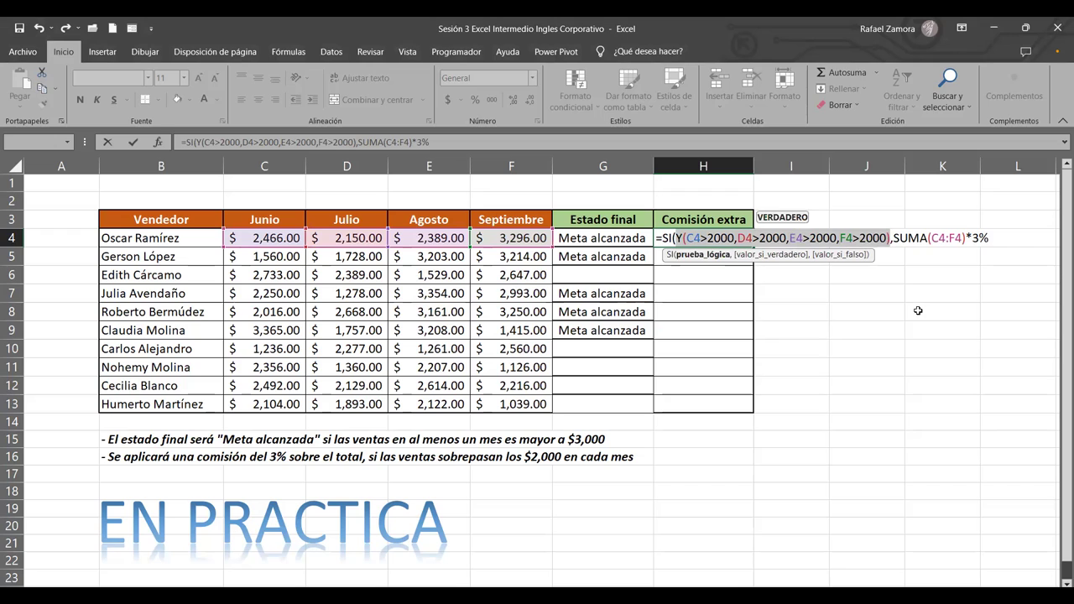
click(892, 238)
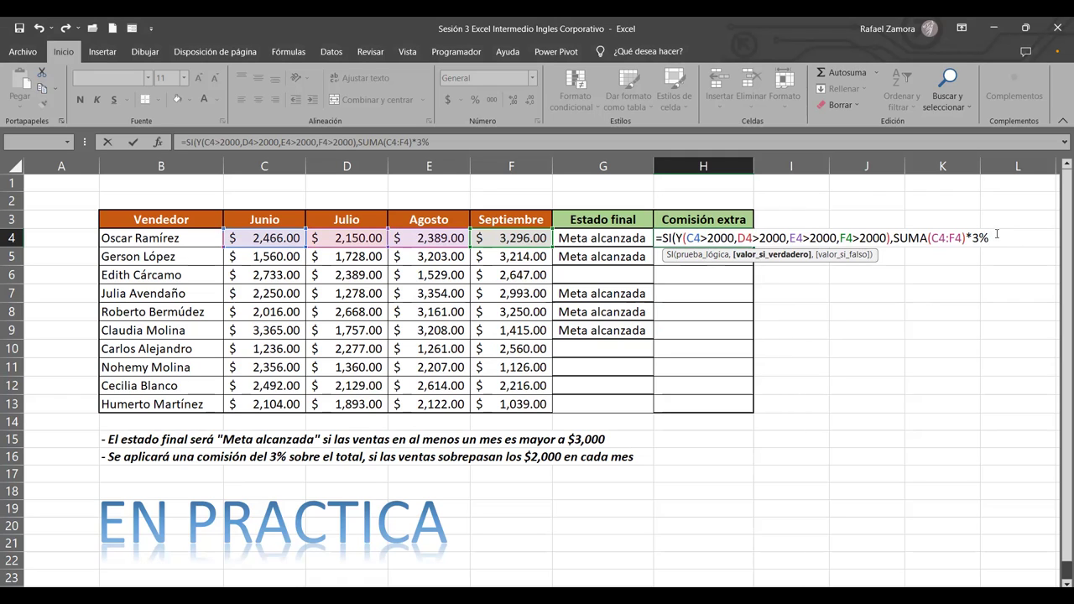
text(,)
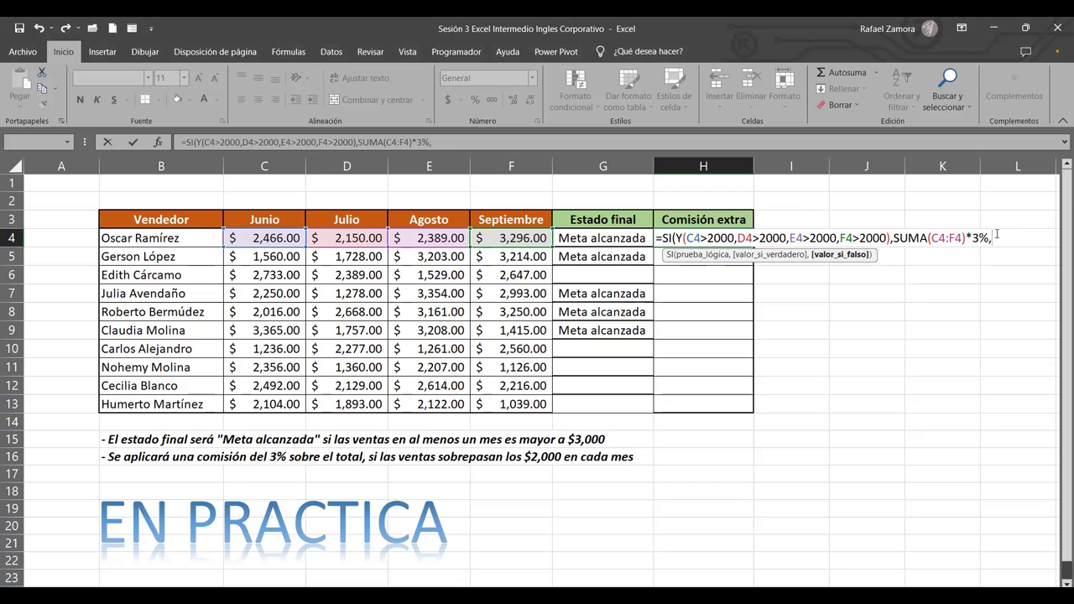
text("))
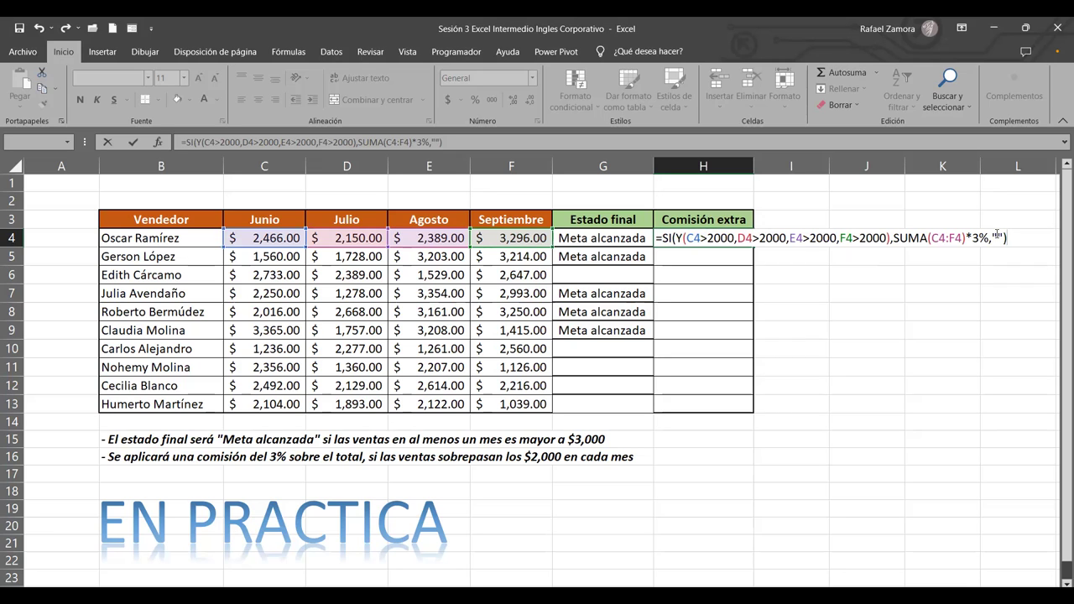
key(Return)
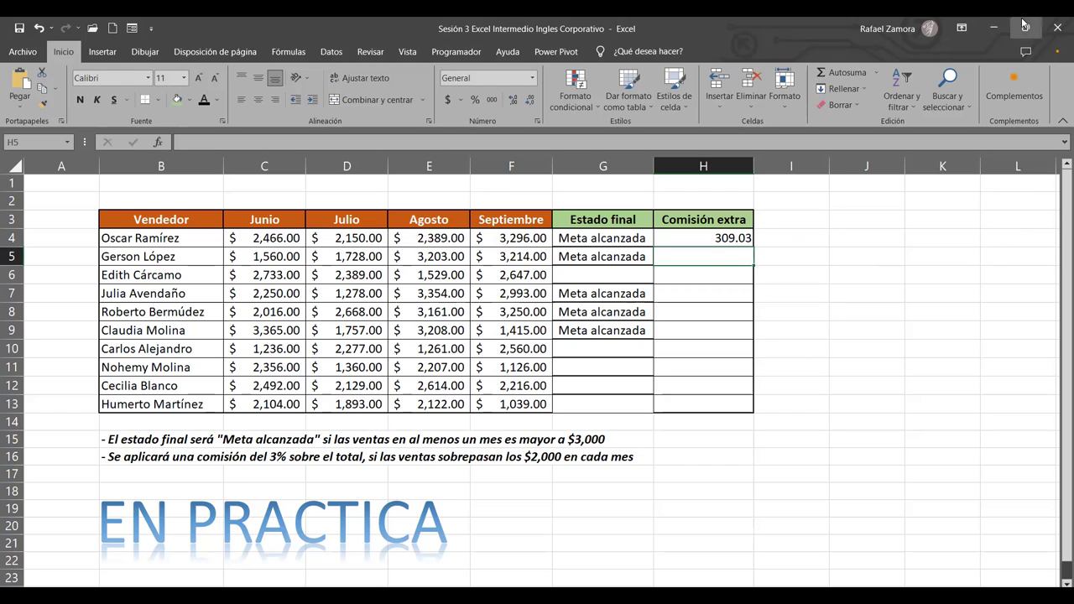
Format commission cell H4 as Contabilidad and fill its Comisión extra formula down to H13.
click(699, 239)
click(447, 99)
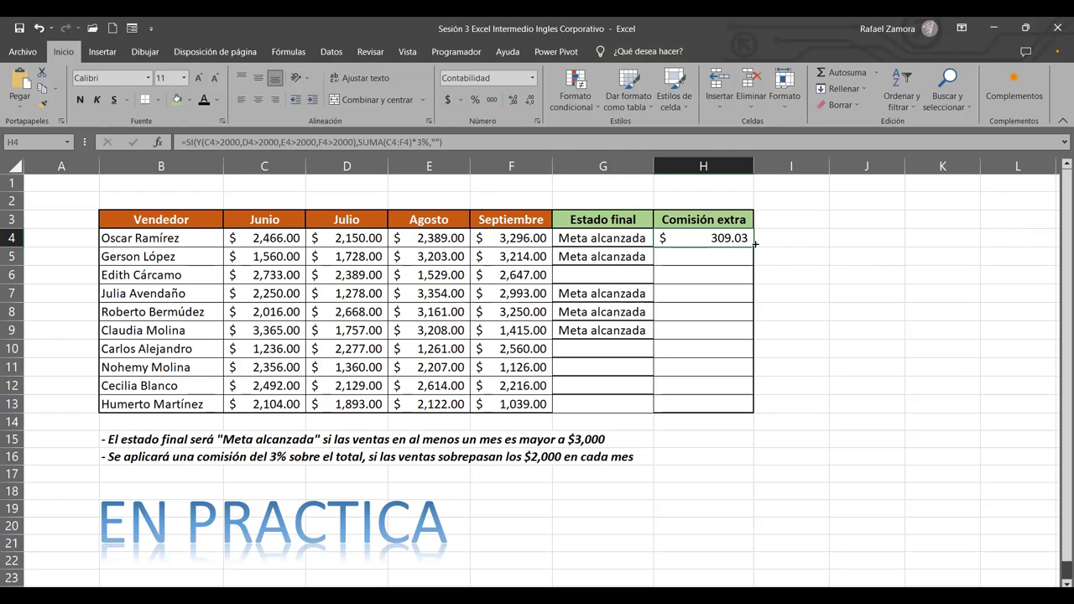
drag(754, 241, 753, 409)
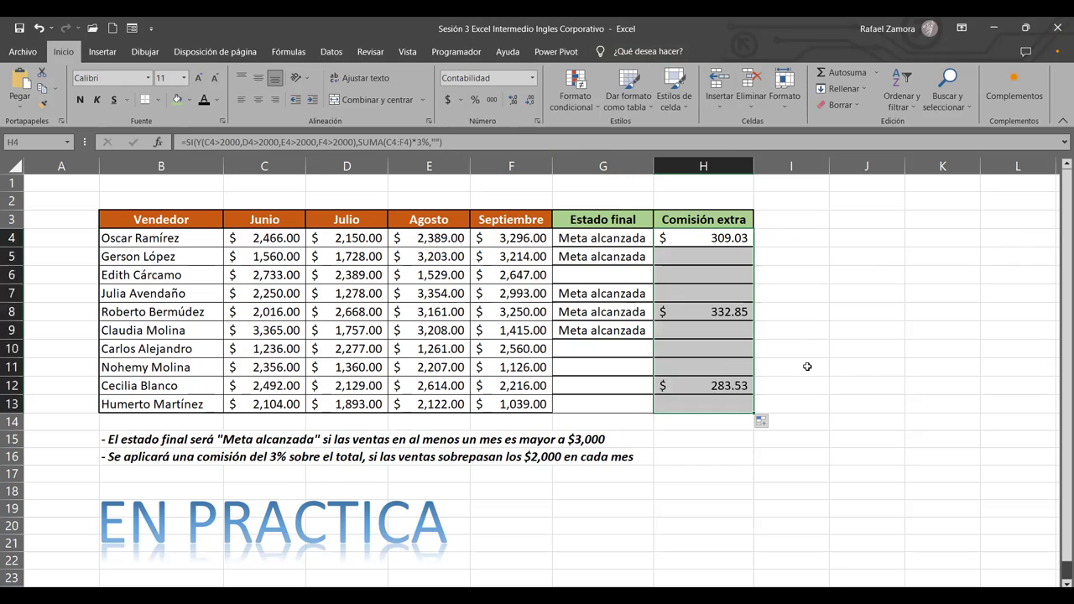
click(808, 364)
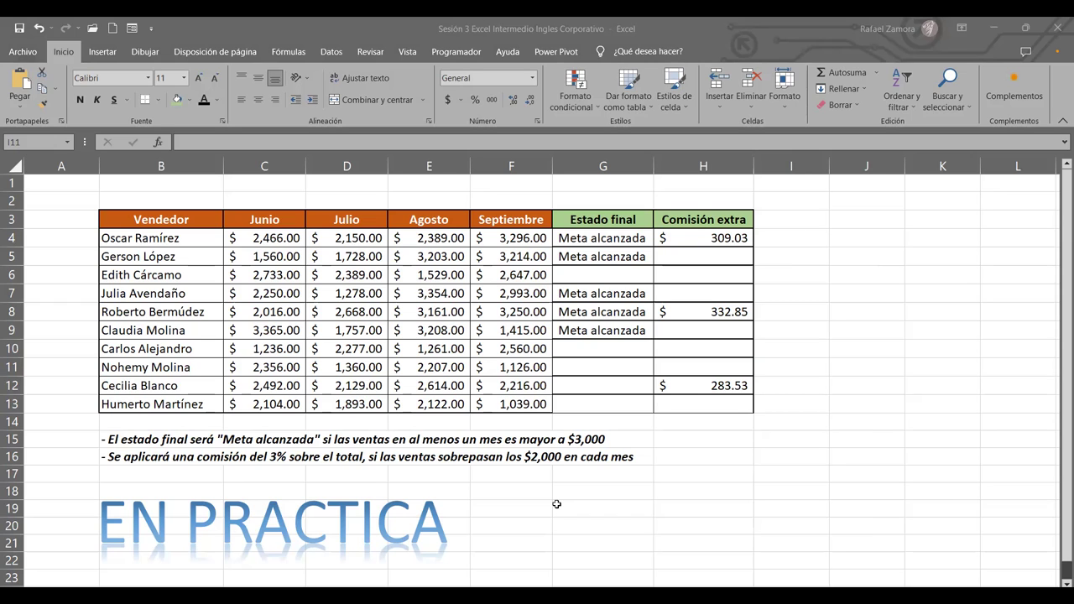
double_click(699, 238)
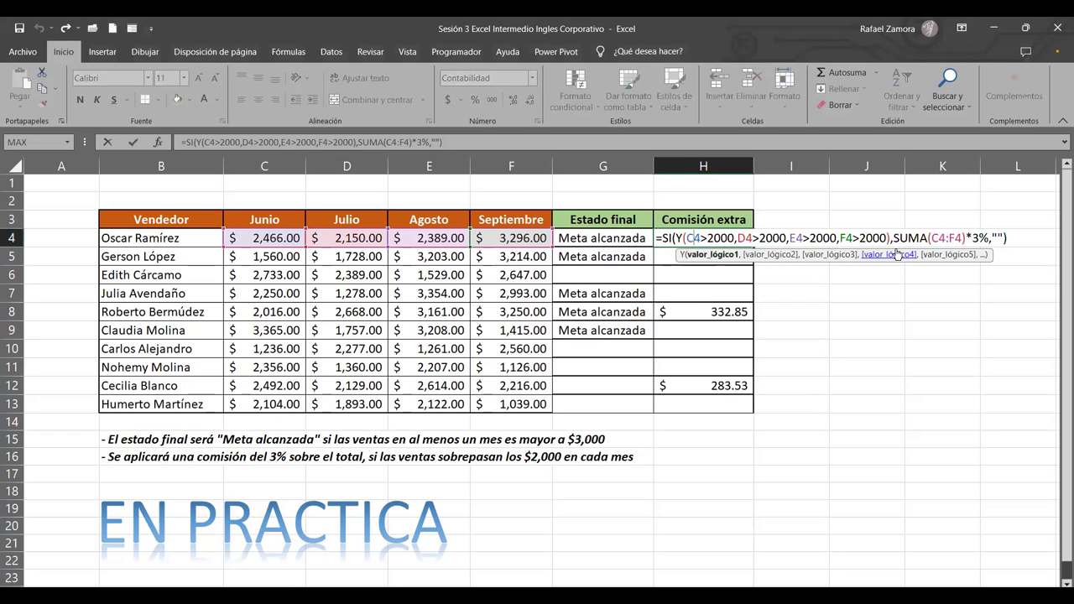
drag(992, 241, 1004, 242)
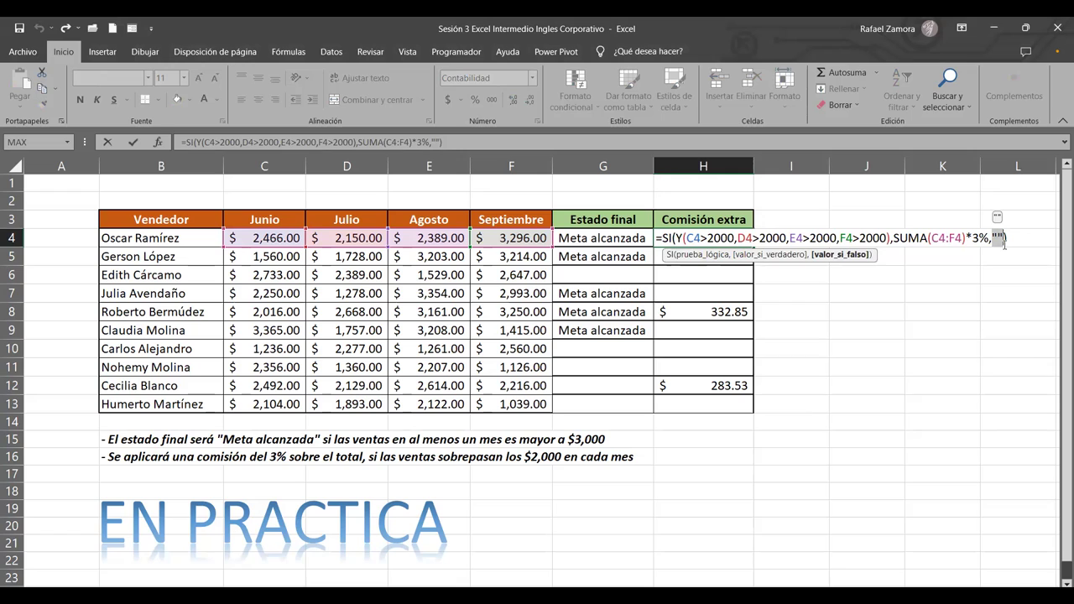
click(1004, 244)
key(Return)
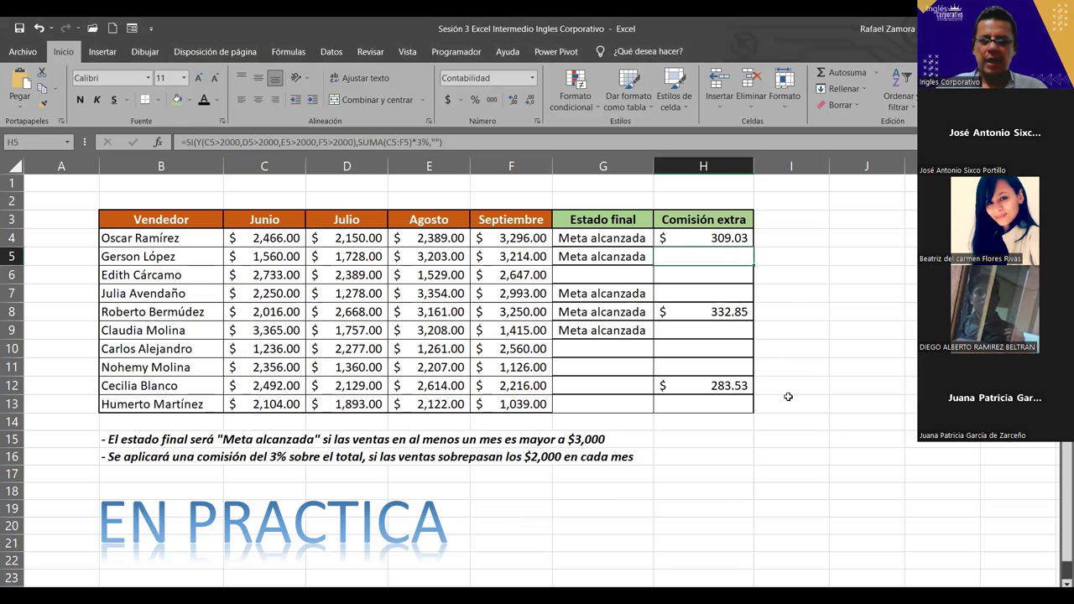
Go past the Ejercicio 4 sheet to the Ejercicio 5 scholarship exercise sheet.
click(356, 578)
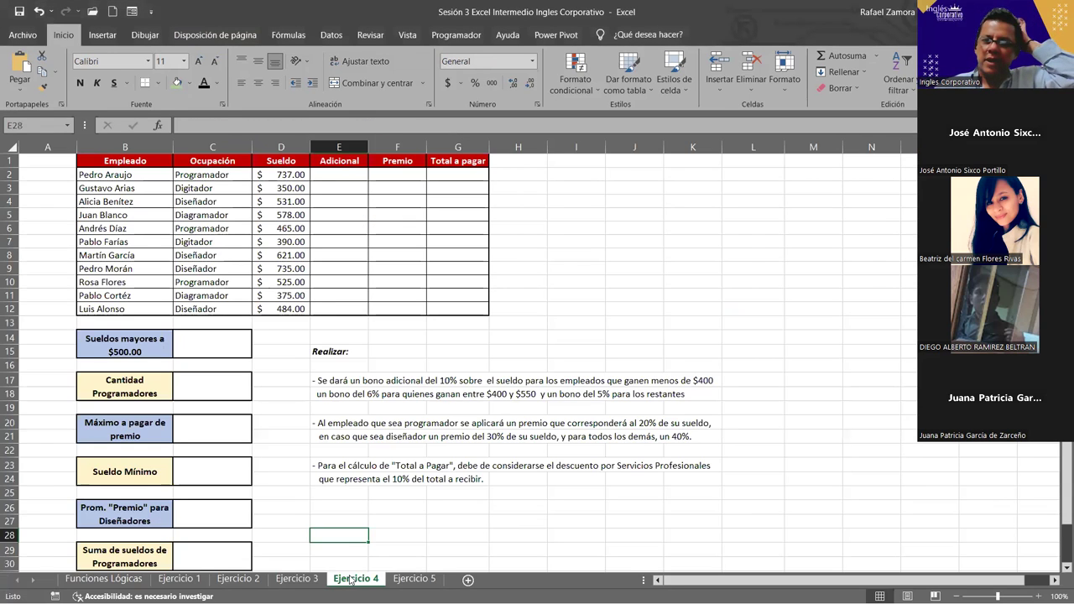
click(427, 580)
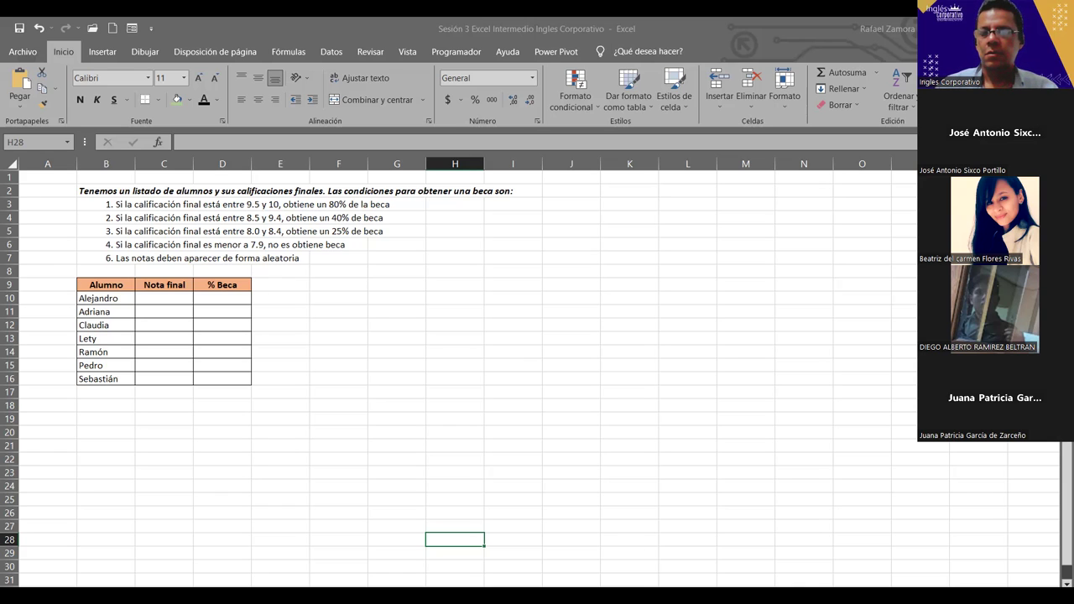
Switch to the Sesión 4 workbook window showing the SUMAR.SI CONTAR.SI sheet.
key(alt+Tab)
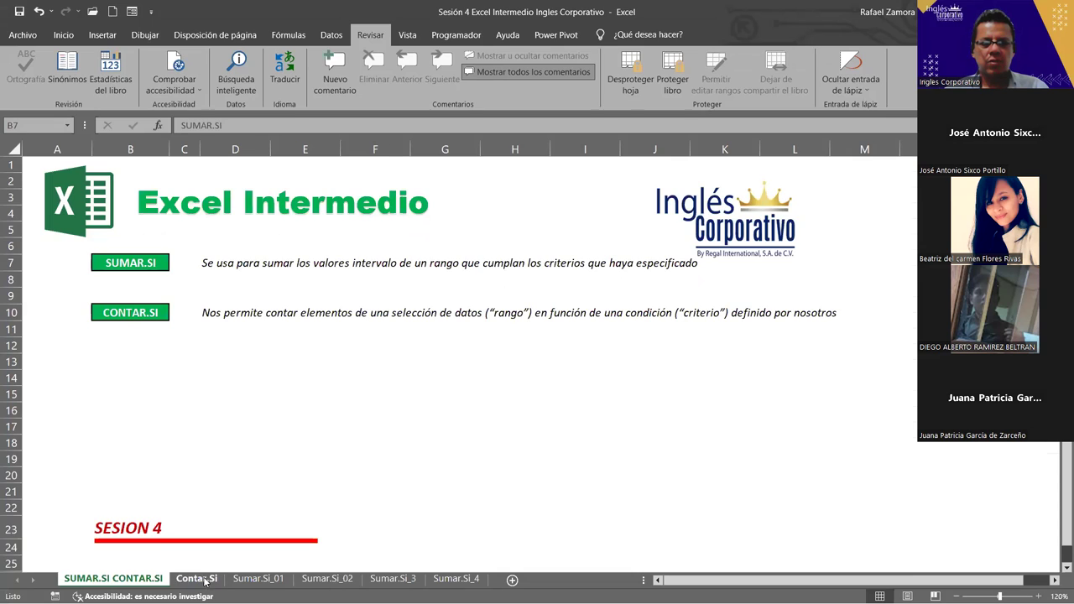
click(204, 578)
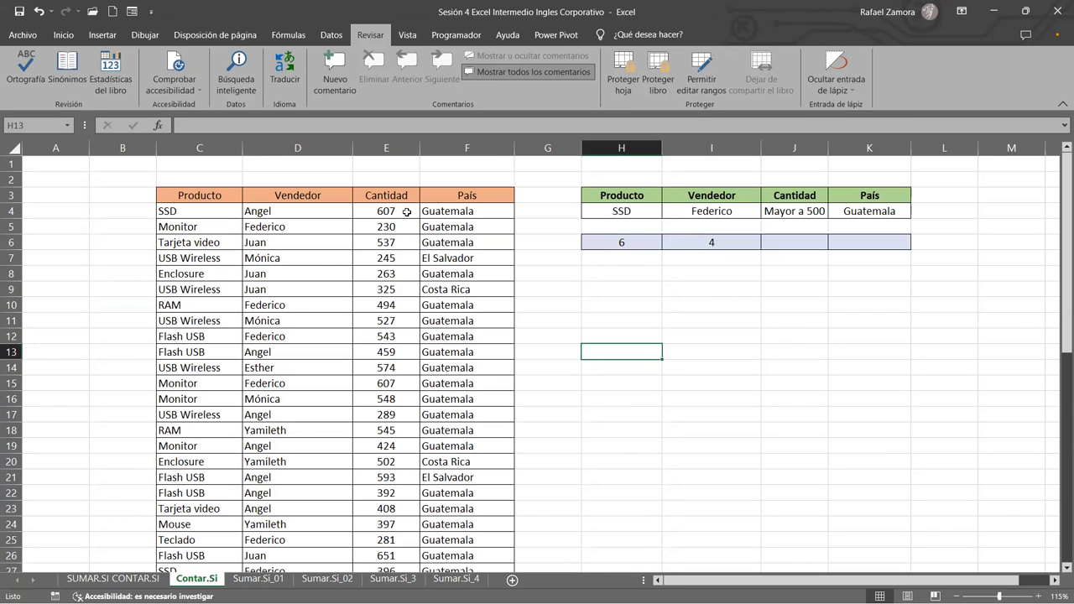
click(627, 244)
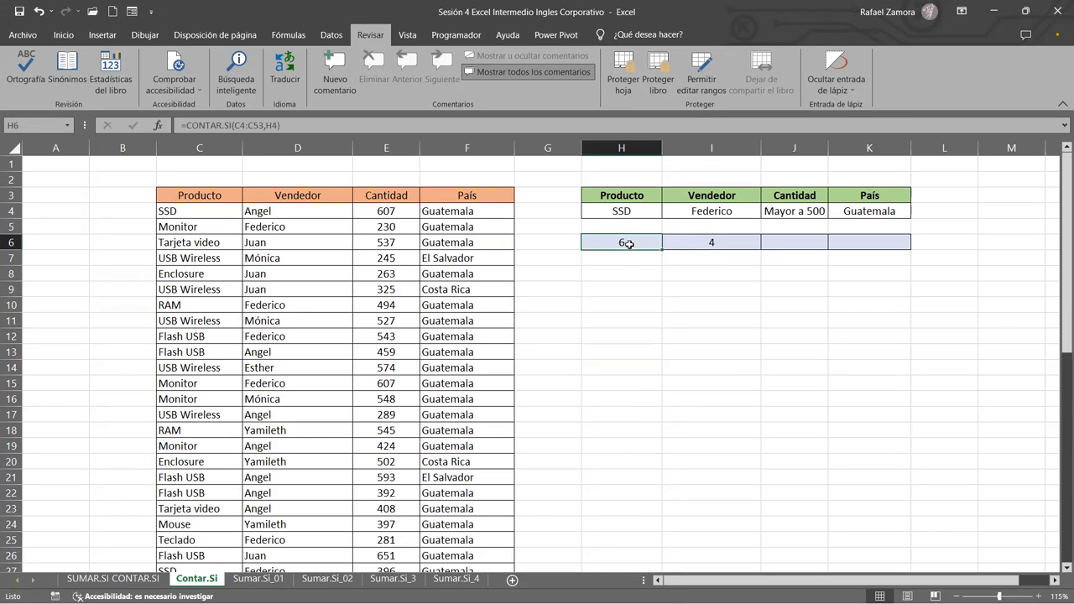
drag(615, 242, 727, 245)
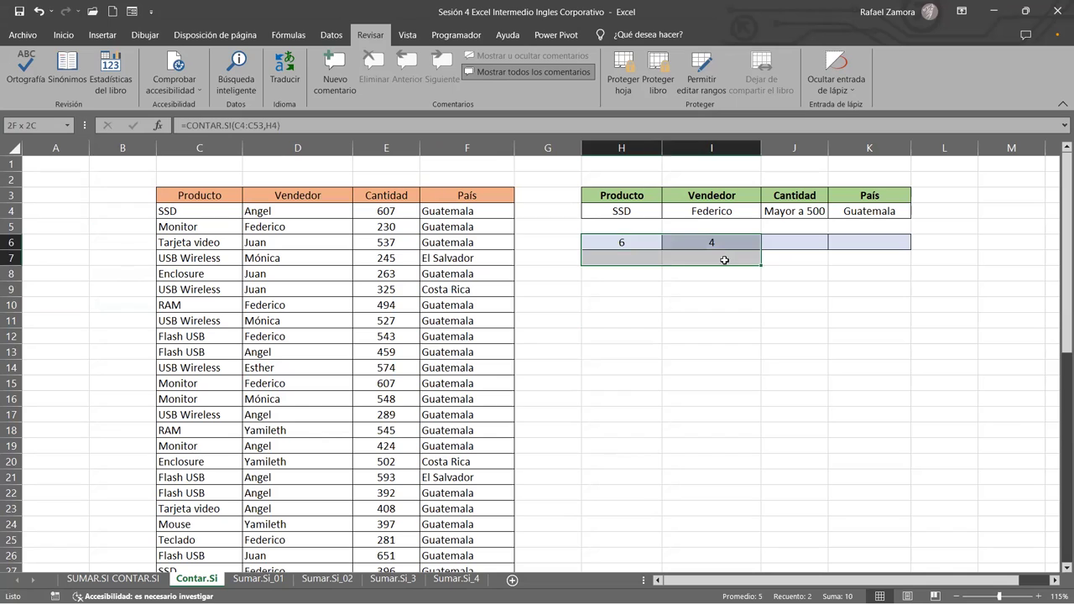
key(Delete)
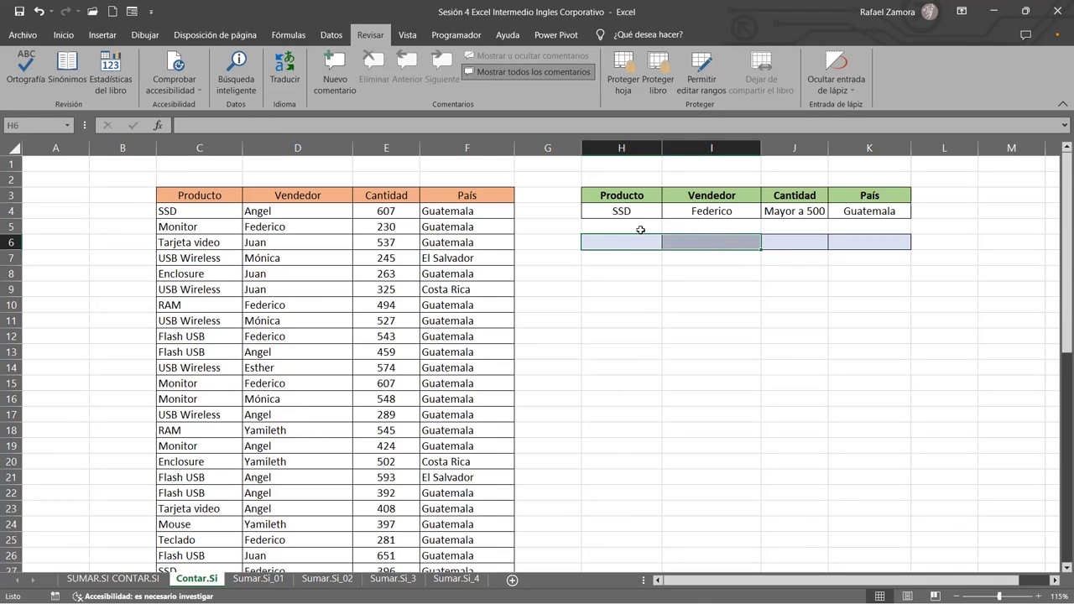
click(605, 244)
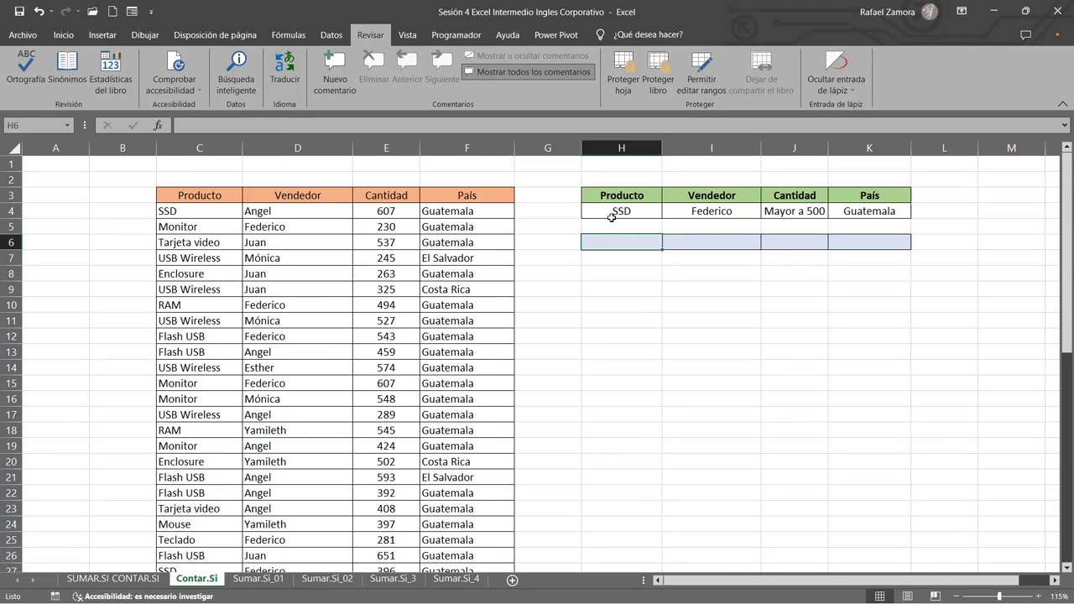
click(611, 217)
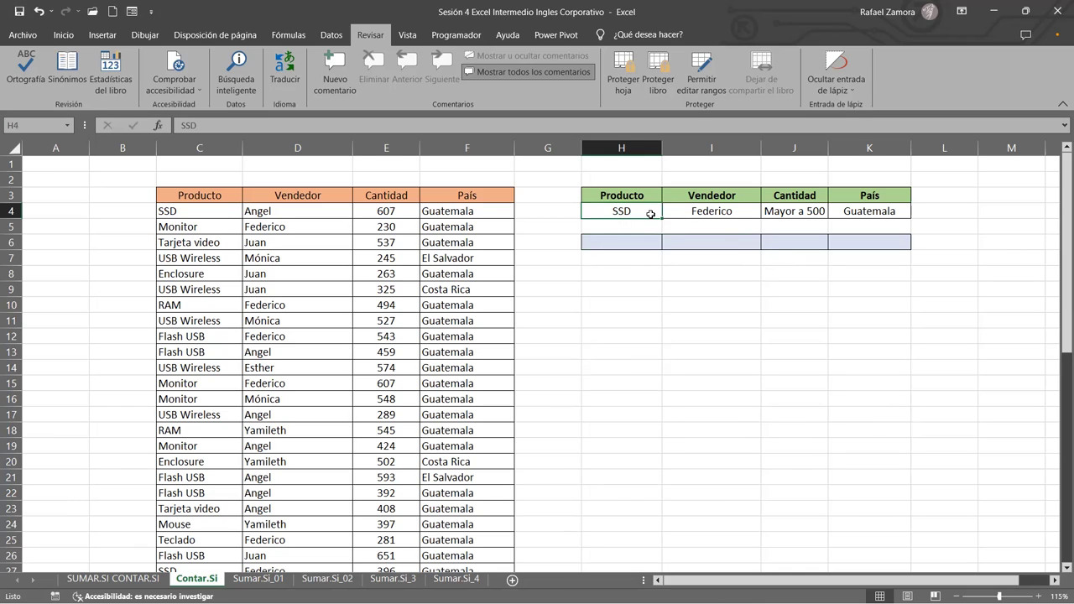
click(698, 211)
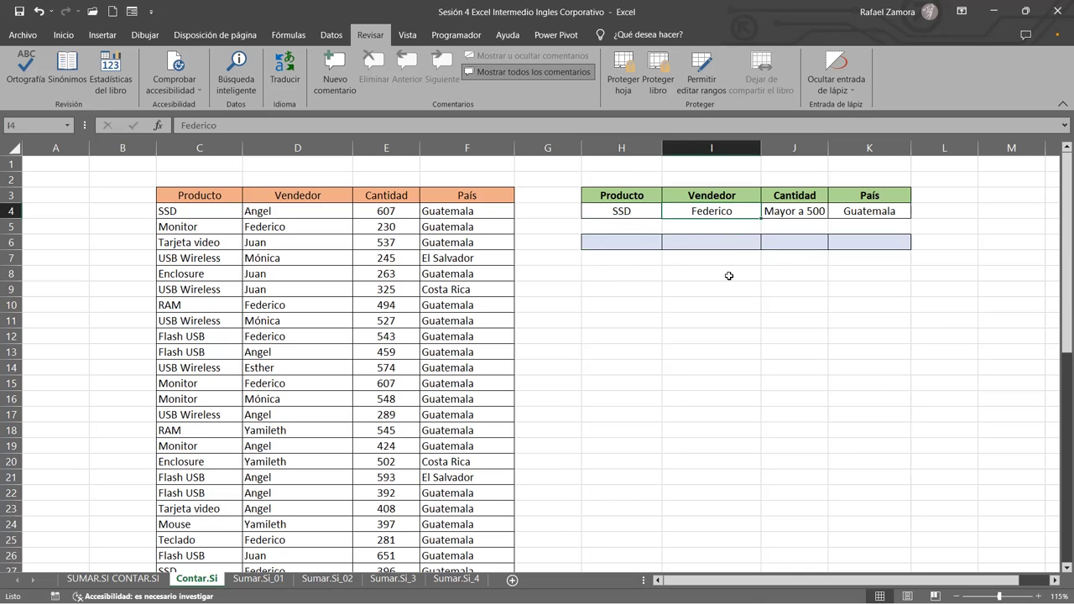
click(815, 208)
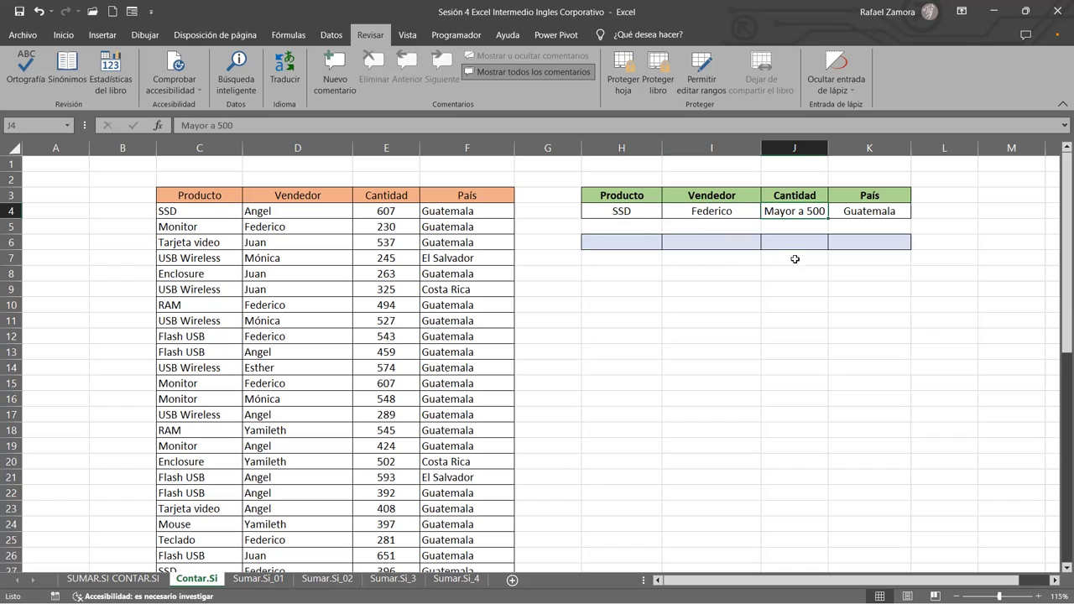
click(885, 210)
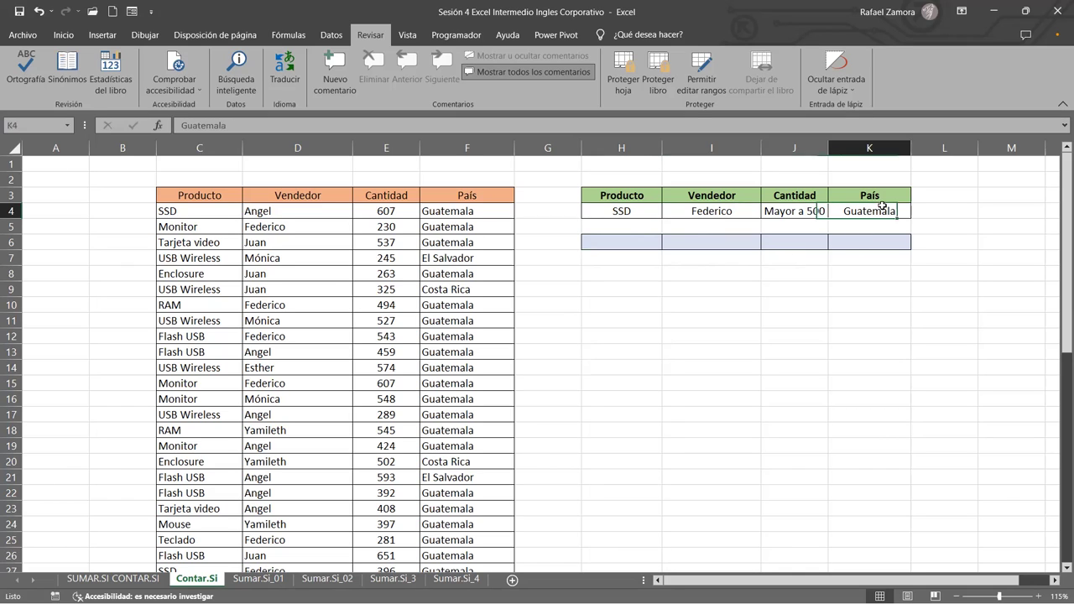
click(639, 238)
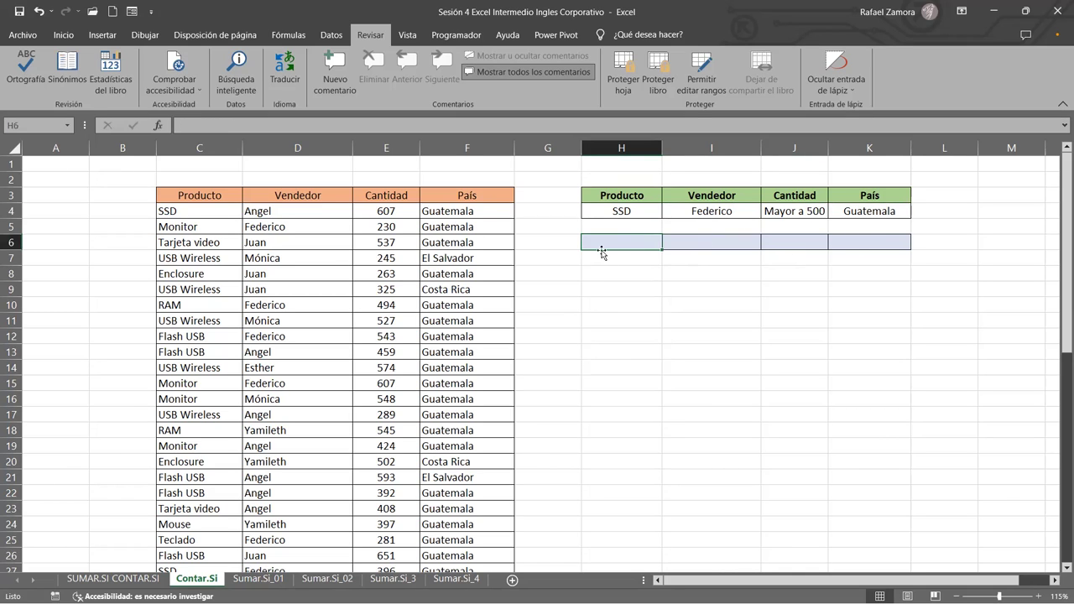
Start a =CONTAR.SI( formula in cell H6.
text())
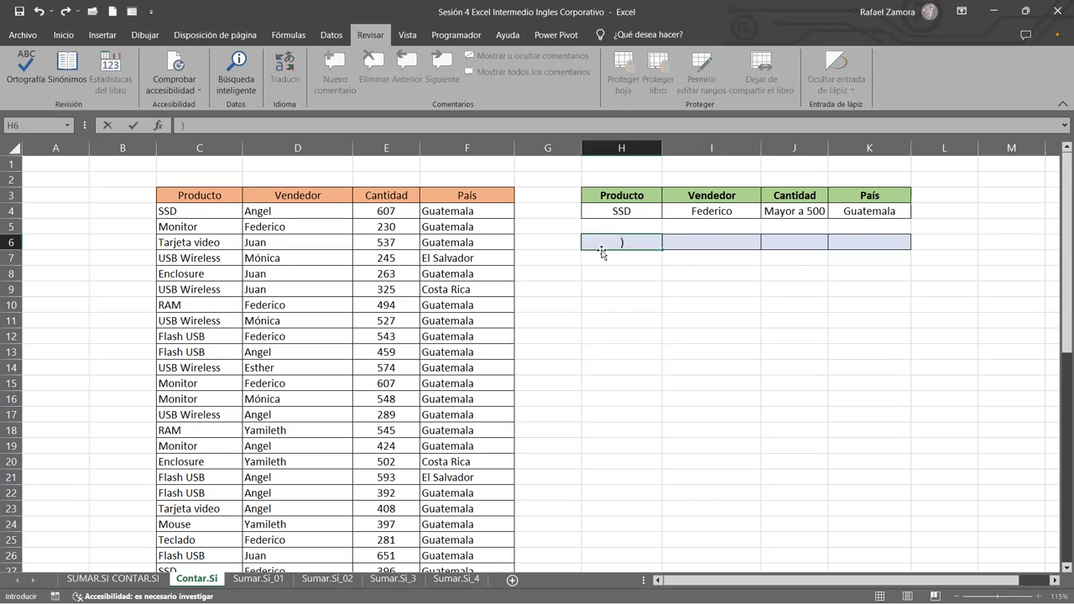
key(BackSpace)
text(=)
text(conta)
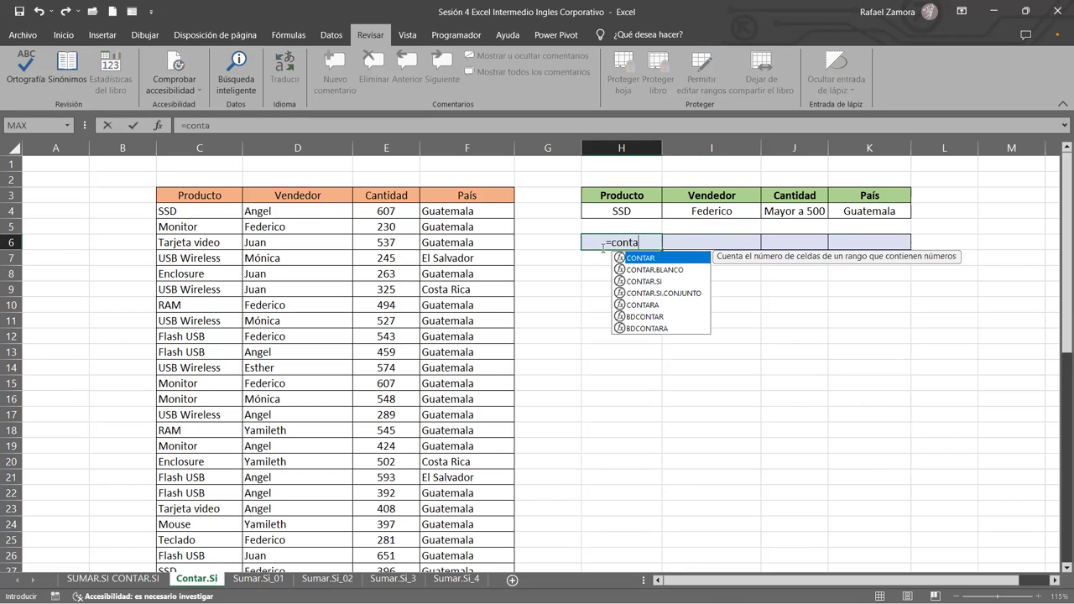
key(Down)
key(Down)
key(Tab)
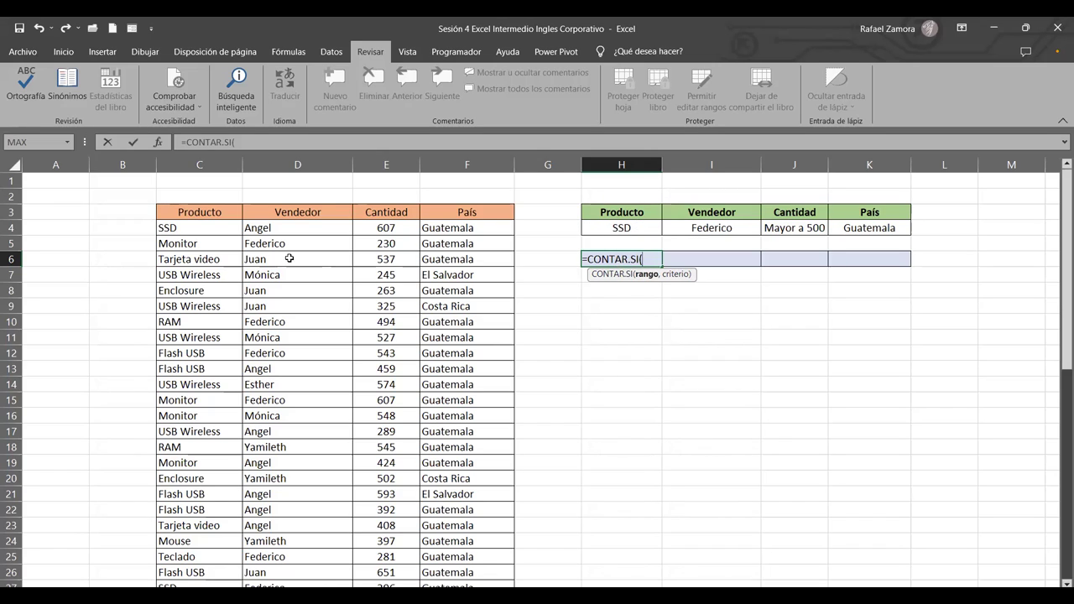
Set the Producto column range C4:C53 as the count range, clearing the too-few-arguments warning.
mouse_move(200, 232)
mouse_down()
mouse_move(194, 571)
mouse_move(207, 580)
mouse_up()
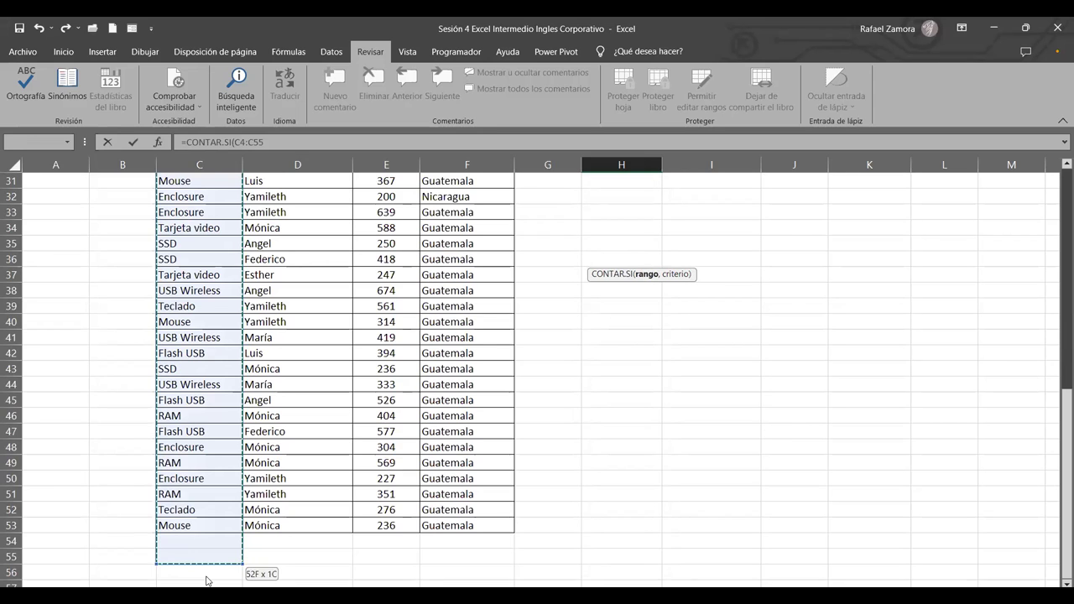
mouse_move(208, 579)
mouse_down()
mouse_move(244, 547)
mouse_move(247, 522)
mouse_up()
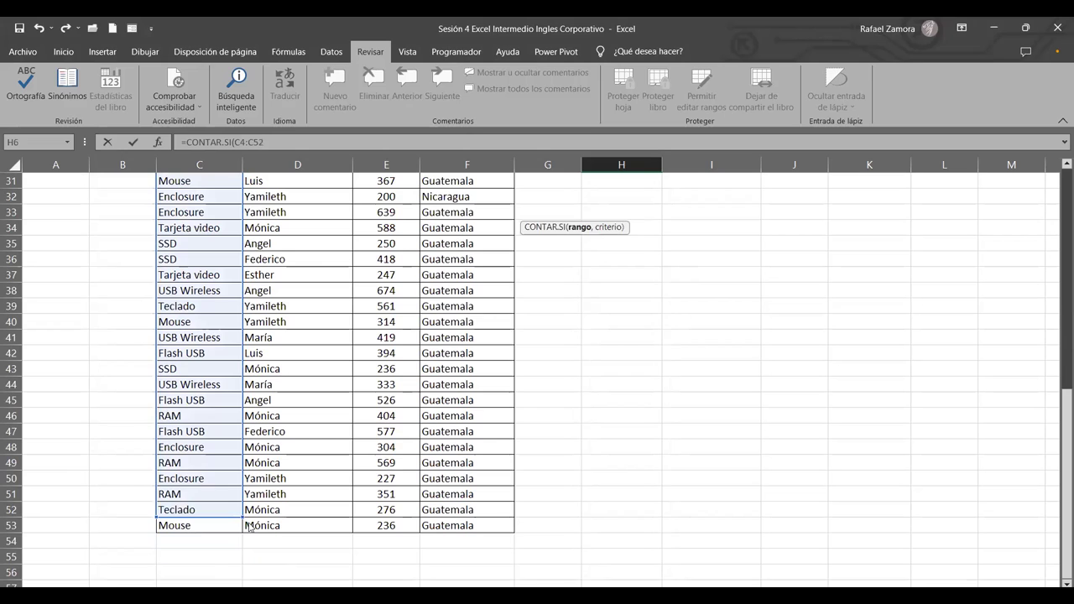
key(Return)
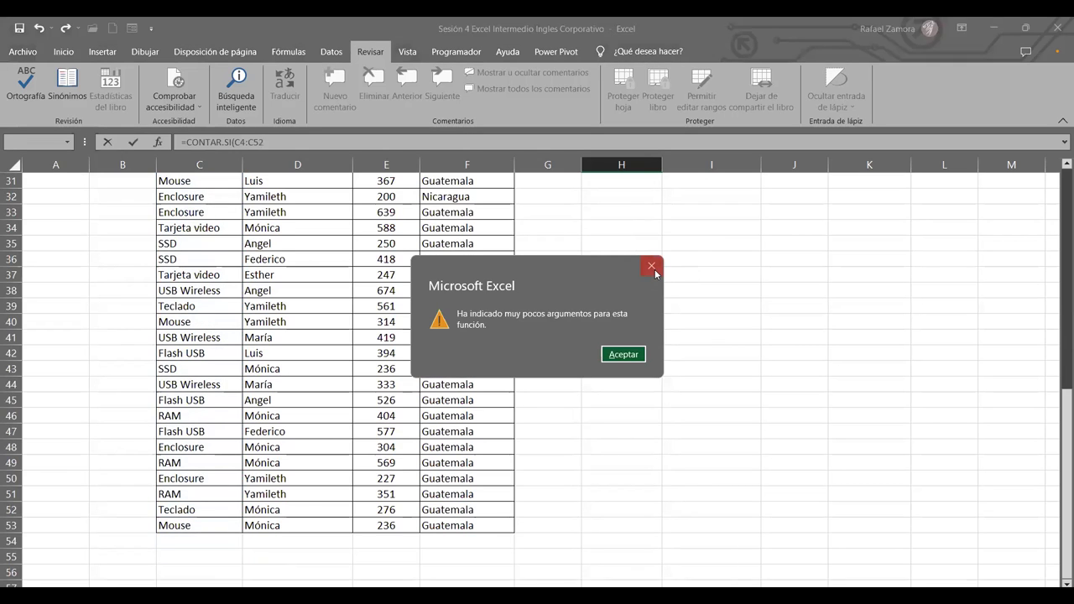
click(652, 266)
drag(241, 518, 241, 533)
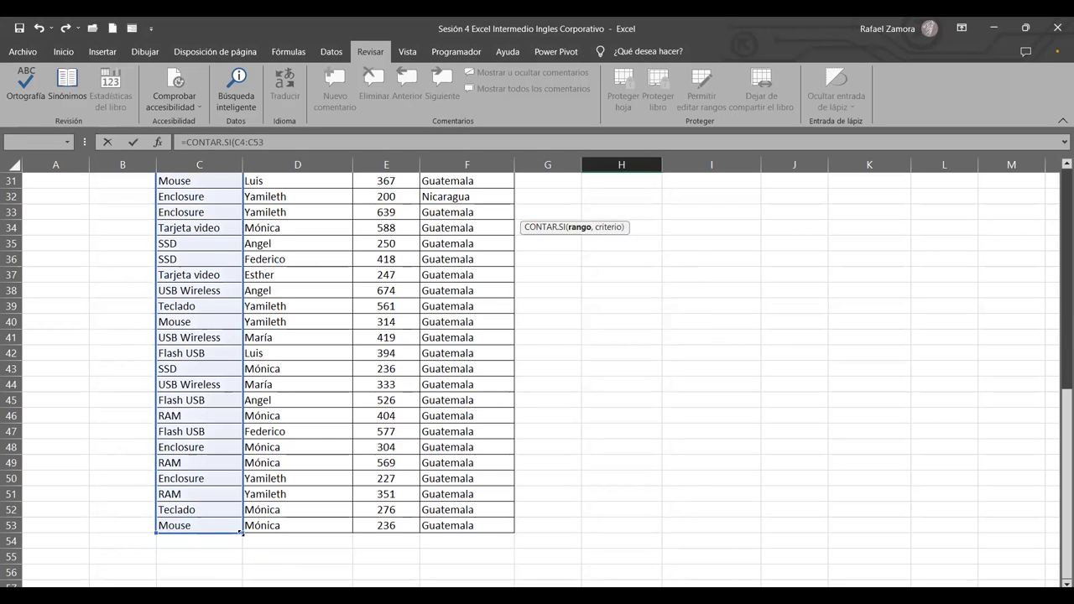
scroll(298, 474, up, 5)
scroll(292, 467, up, 4)
scroll(291, 465, up, 1)
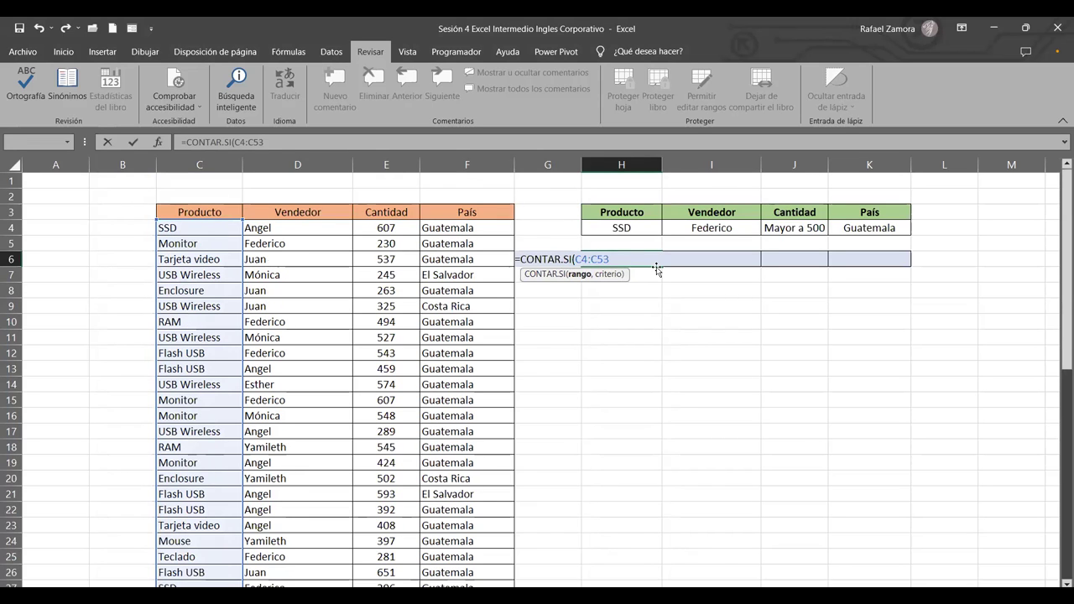
Add the SSD criterion in H4 and enter =CONTAR.SI(C4:C53,H4), returning 6.
text(,)
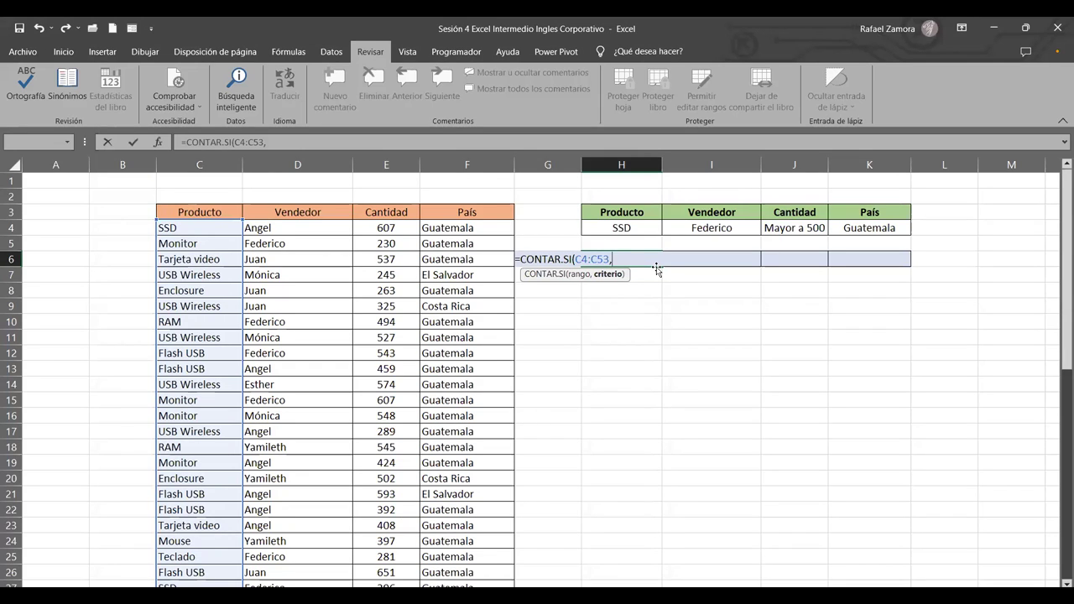
click(642, 225)
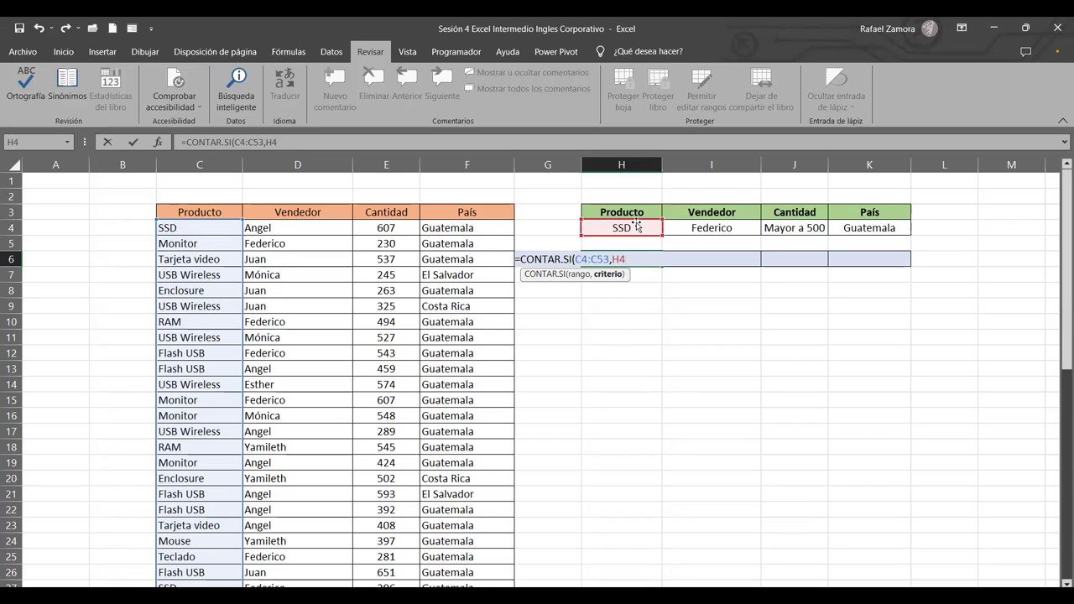
text())
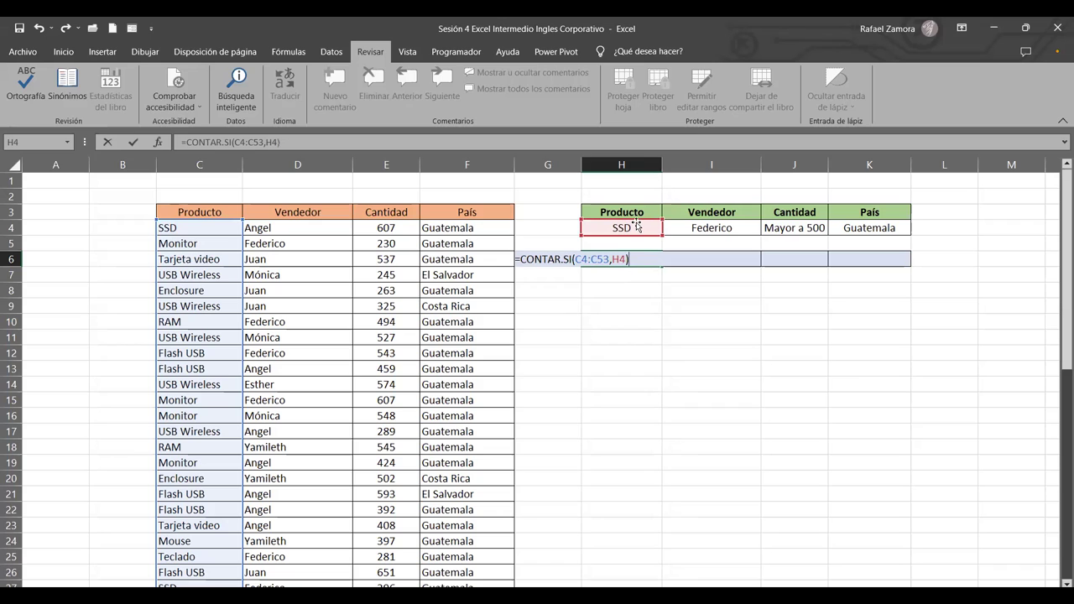
key(Return)
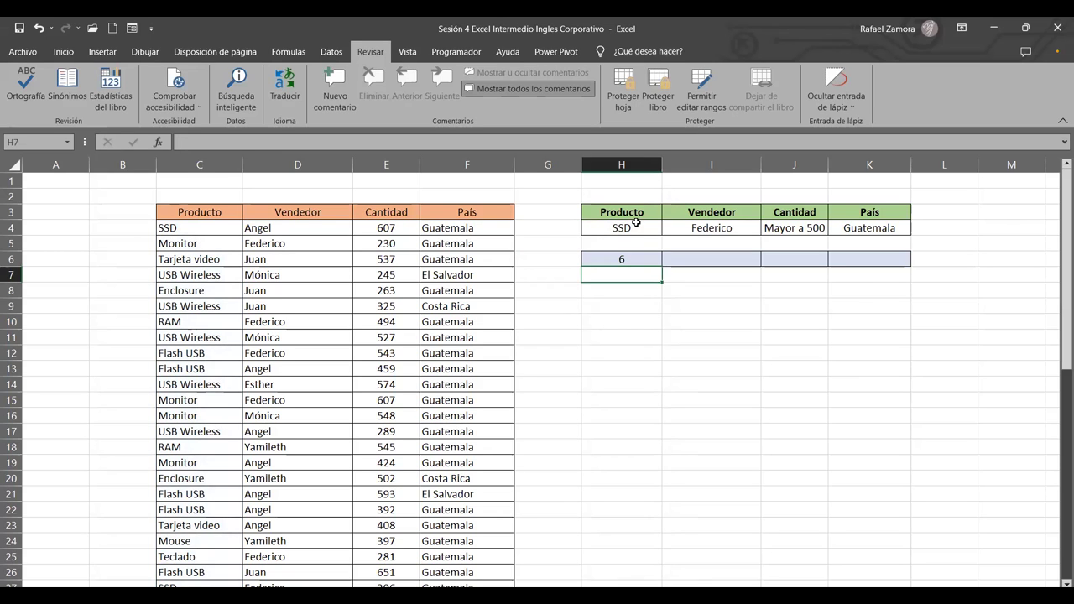
Dismiss the context menu that opened over the data table.
scroll(610, 173, down, 3)
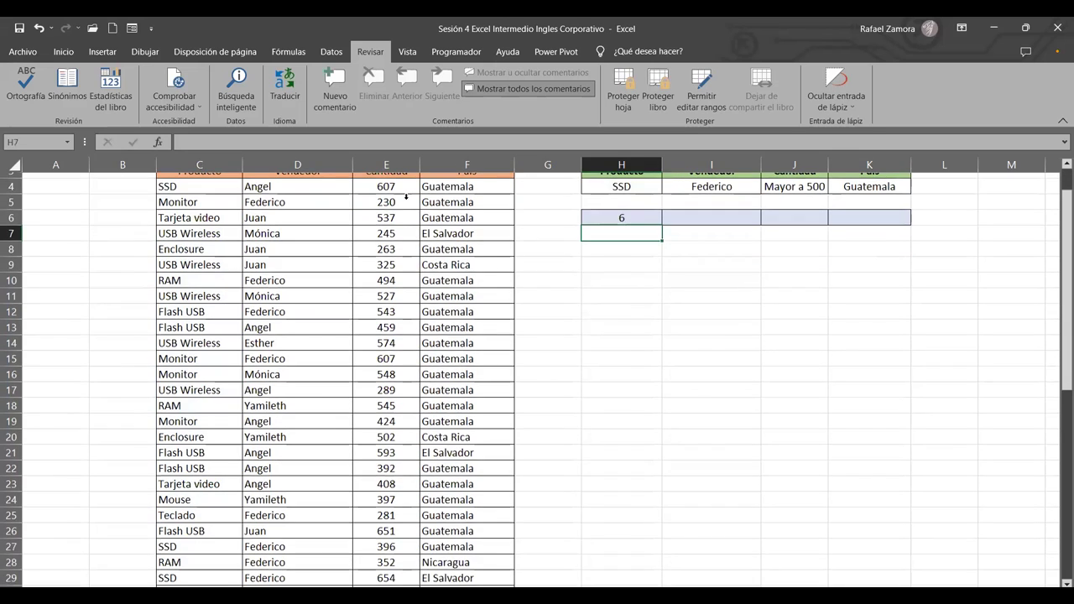
key(shift+F10)
scroll(258, 240, up, 3)
click(258, 241)
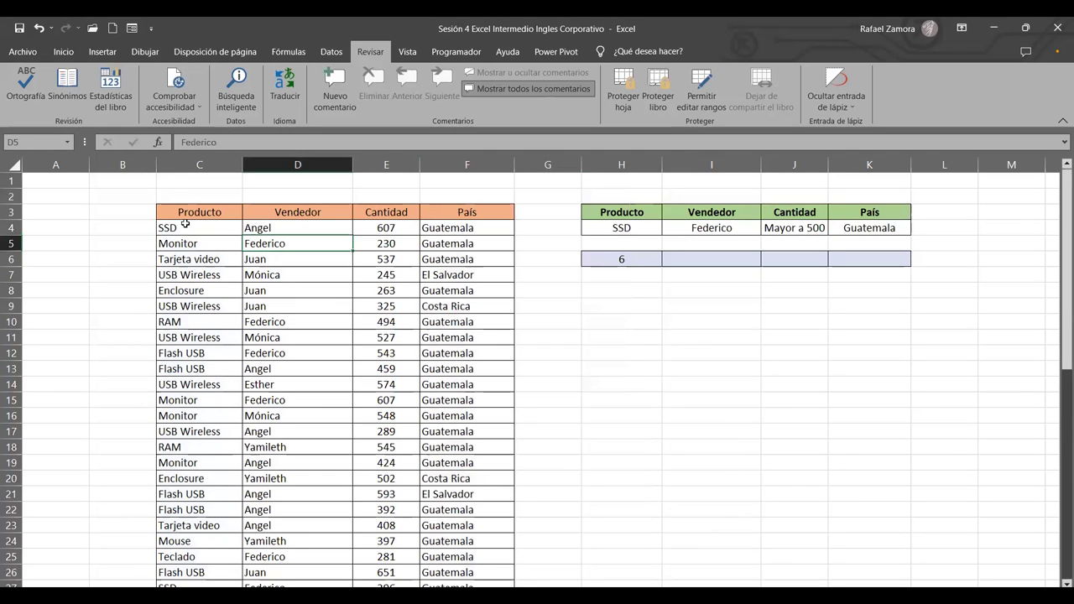
Mark the SSD product cells C4, C27, C29, C35, C36 and C43 to verify the count.
click(192, 227)
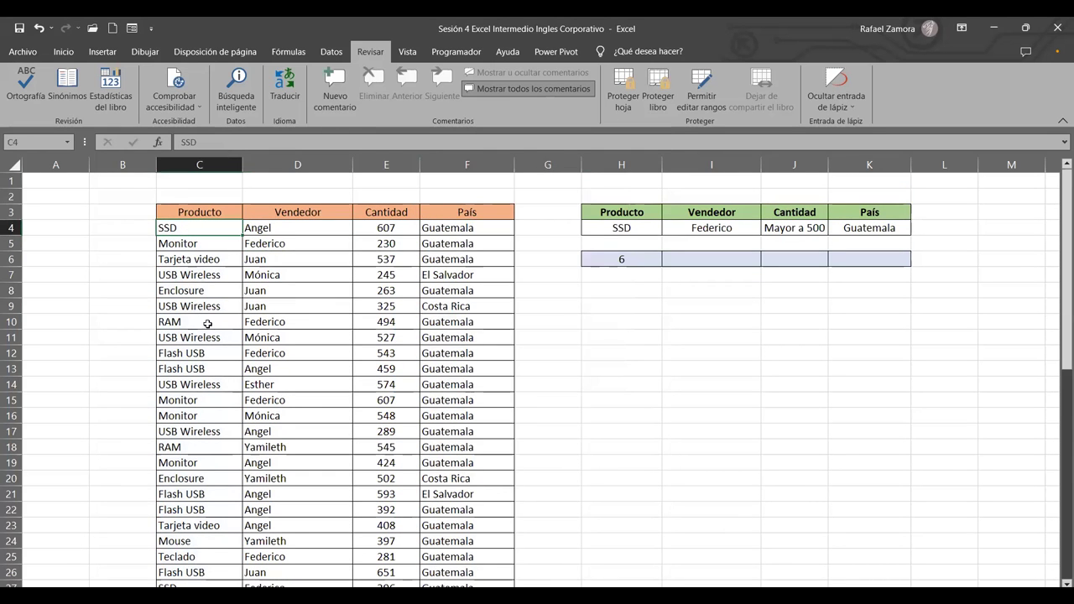
scroll(212, 327, down, 1)
scroll(212, 327, down, 2)
scroll(244, 321, down, 1)
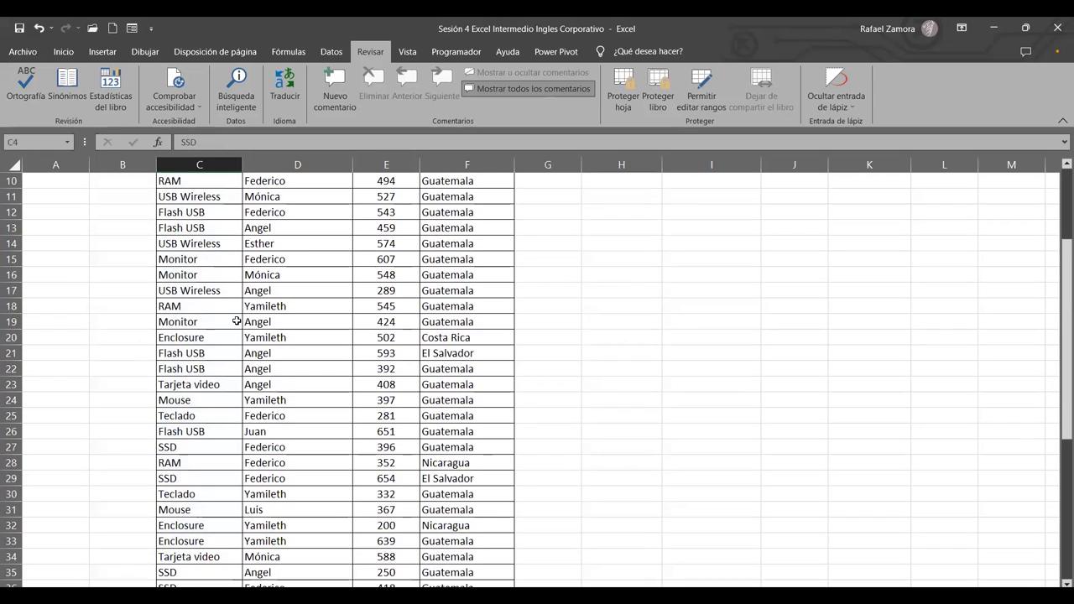
scroll(234, 322, up, 2)
scroll(235, 322, up, 1)
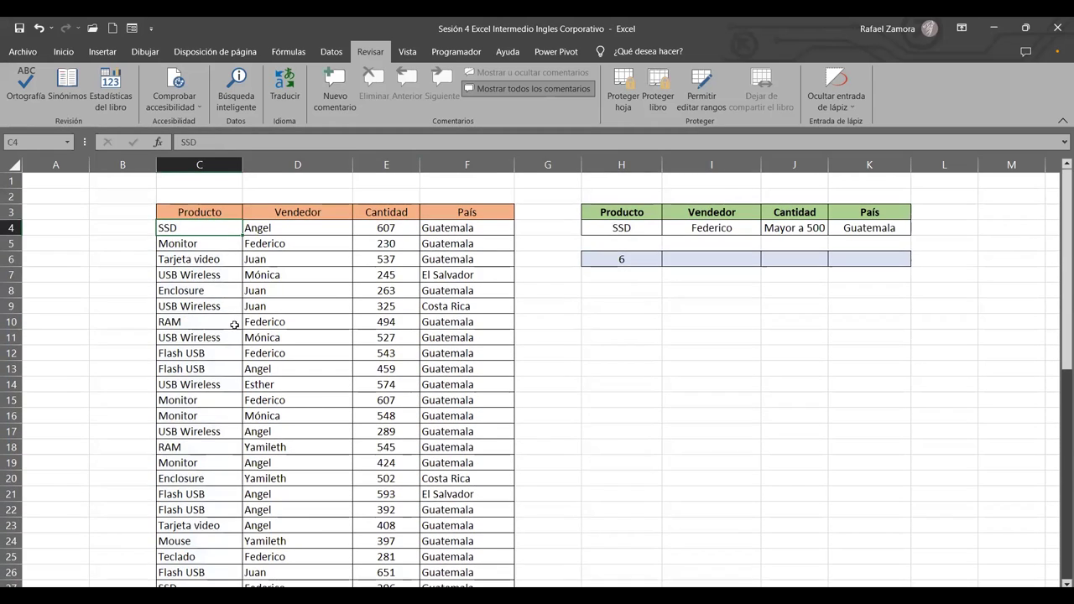
scroll(234, 328, down, 1)
scroll(233, 328, down, 2)
scroll(220, 338, down, 1)
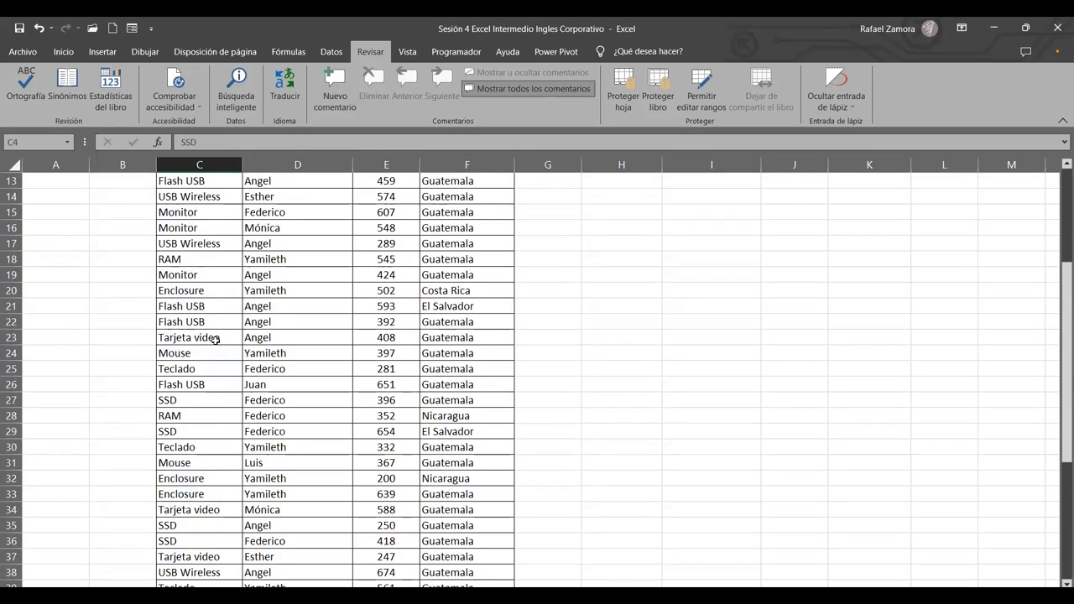
scroll(213, 338, down, 2)
click(182, 307)
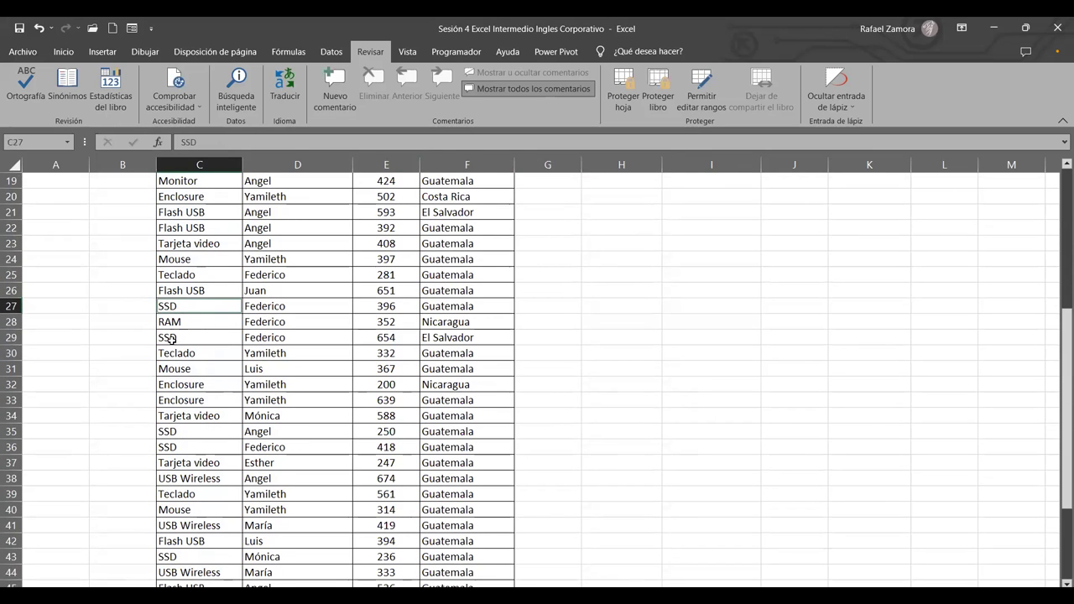
ctrl+click(175, 339)
ctrl+click(175, 430)
ctrl+click(175, 448)
scroll(239, 416, down, 1)
scroll(218, 428, down, 2)
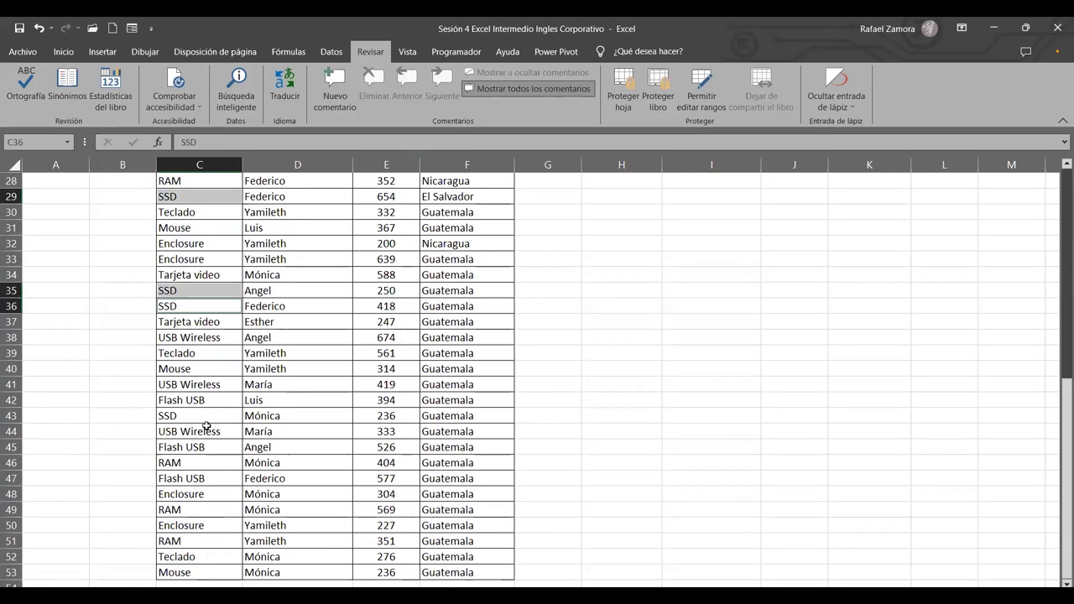
ctrl+click(203, 418)
scroll(203, 420, down, 2)
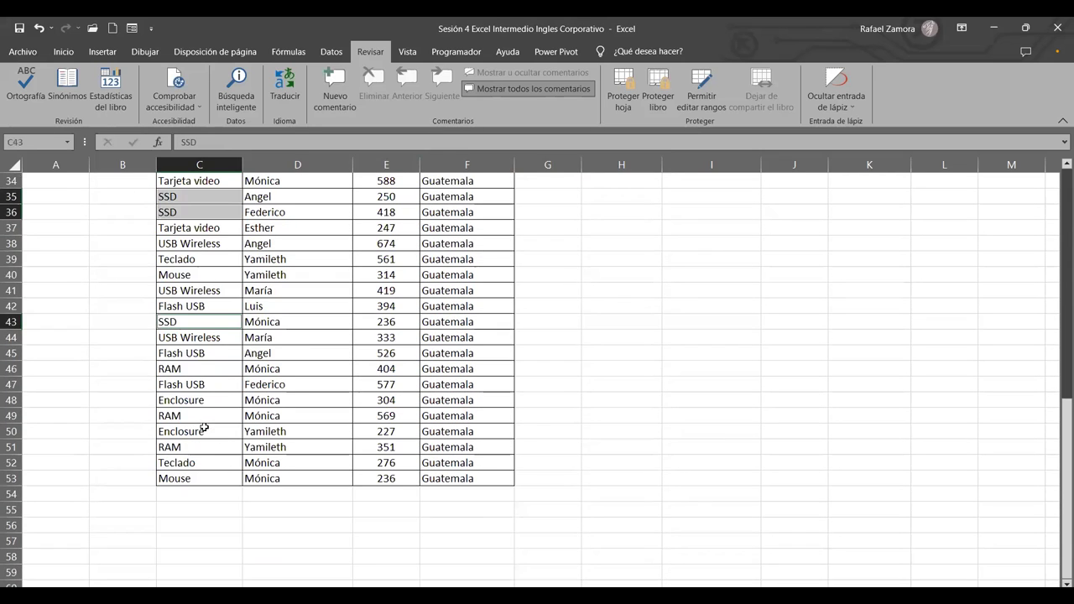
ctrl+click(229, 552)
Return to the top of the table and clear the marked SSD cells.
scroll(283, 410, up, 1)
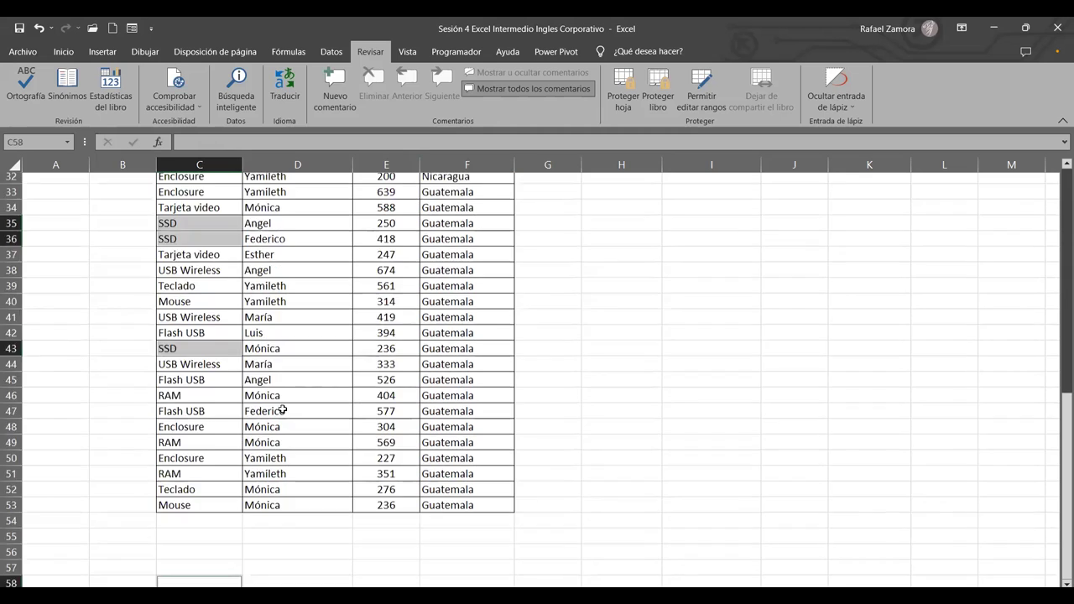
scroll(243, 419, up, 2)
scroll(212, 307, up, 4)
scroll(213, 307, up, 4)
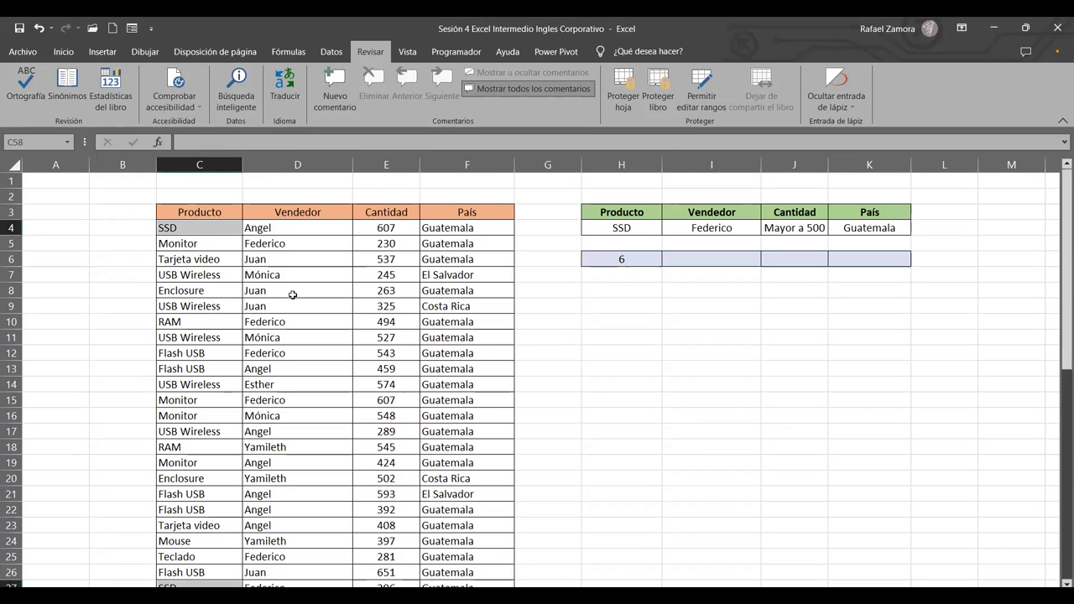
click(698, 372)
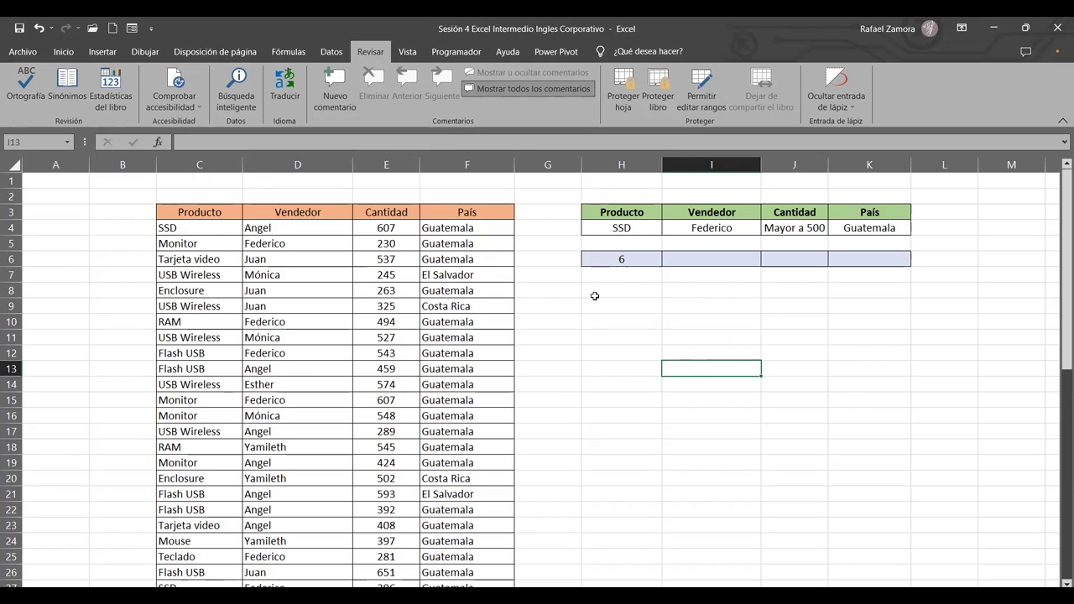
Start a =CONTAR.SI( formula in cell I6, fixing the stray characters.
click(703, 269)
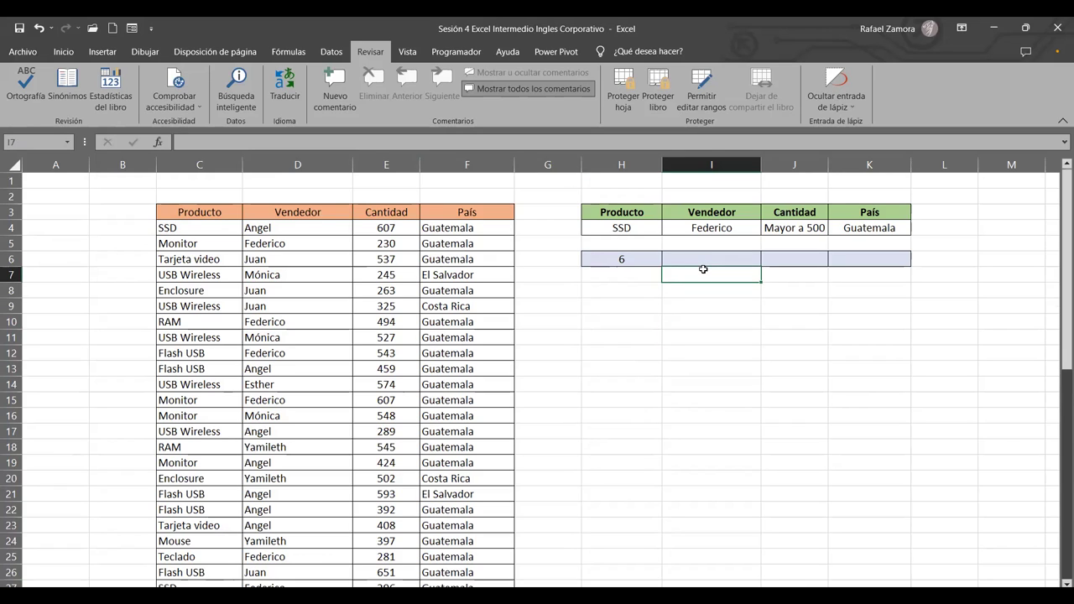
click(703, 254)
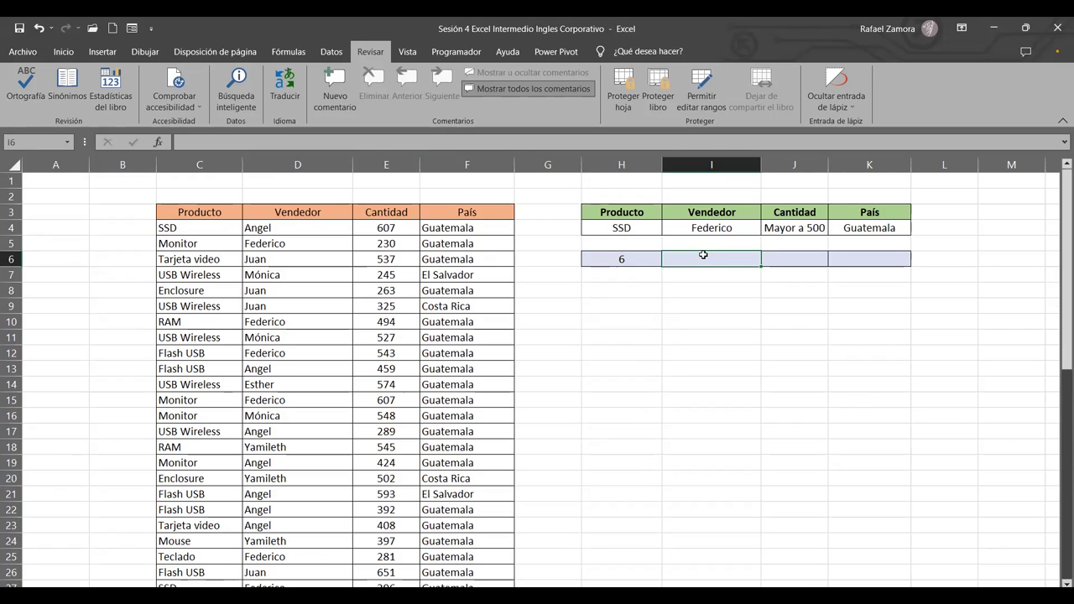
text()-=)
key(BackSpace)
key(BackSpace)
text(]conta)
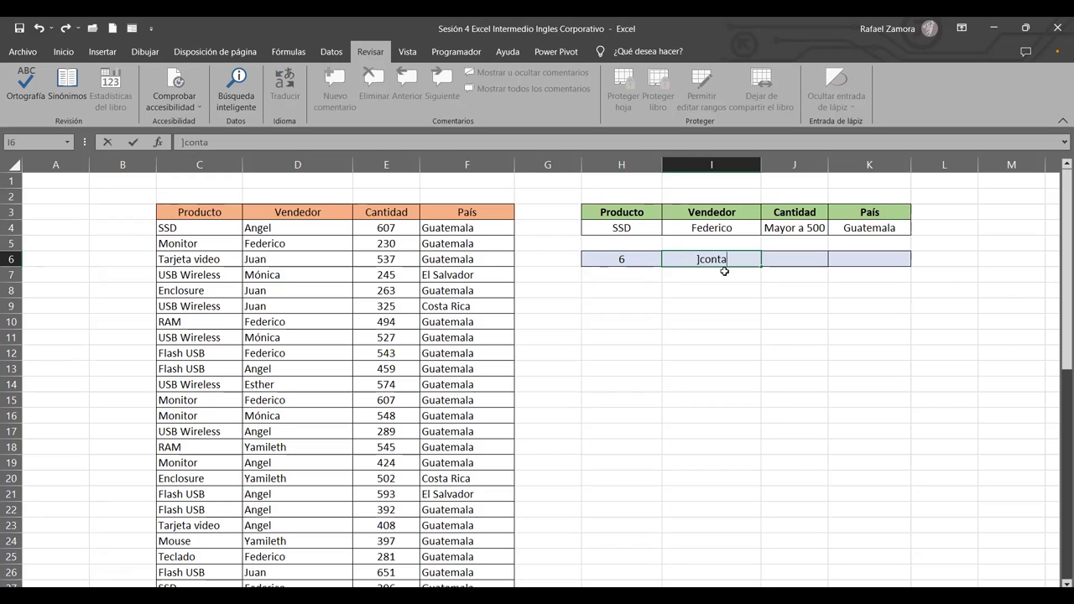
key(BackSpace)
key(BackSpace)
text(=)
text(conta)
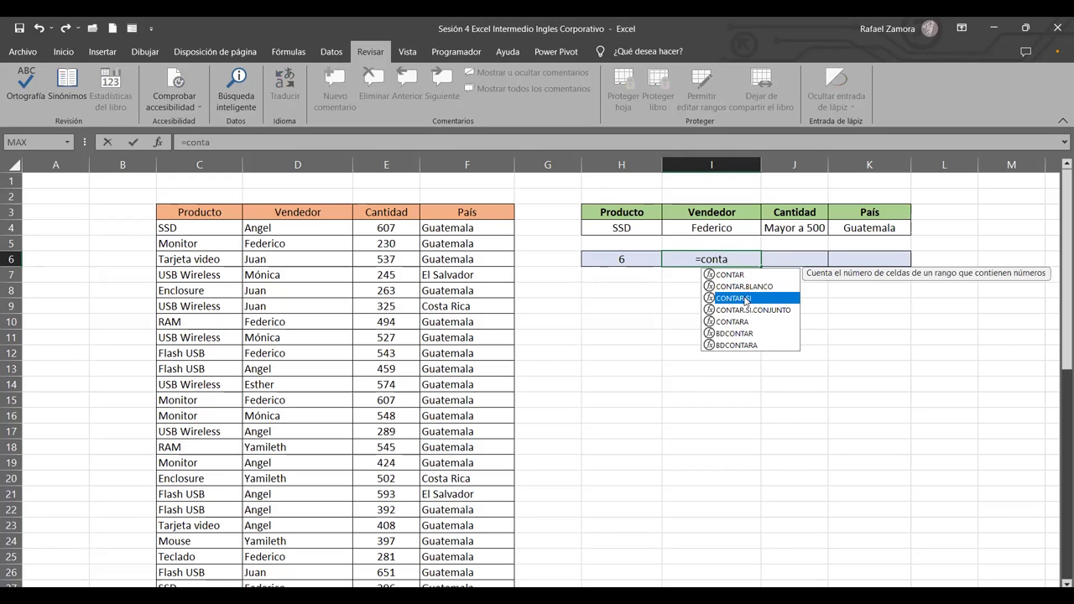
double_click(744, 297)
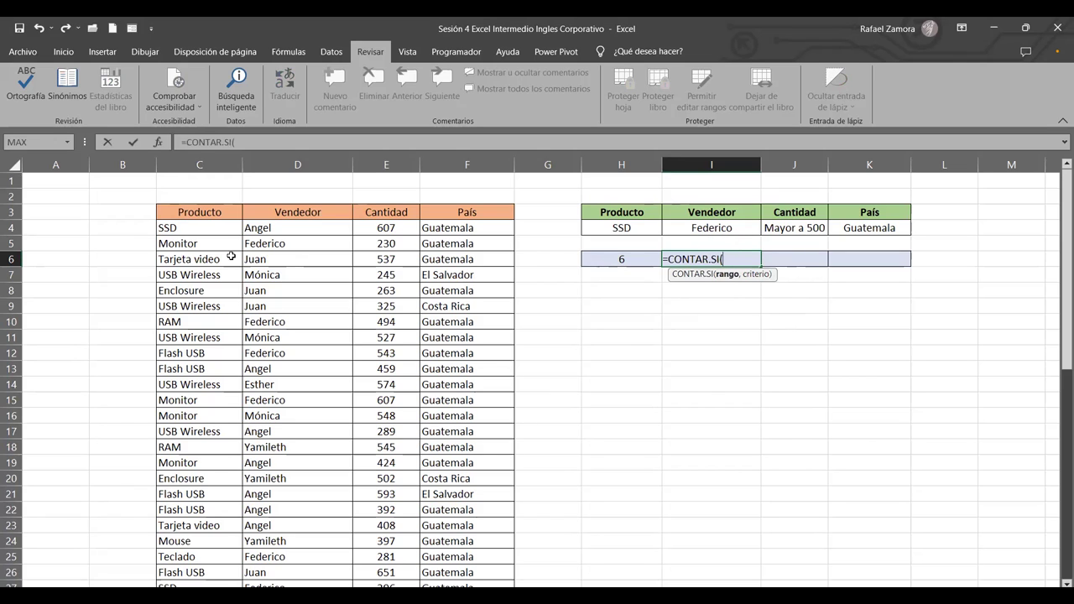
Try selecting the Vendedor column as the range, then delete the incorrect range.
drag(301, 233, 315, 584)
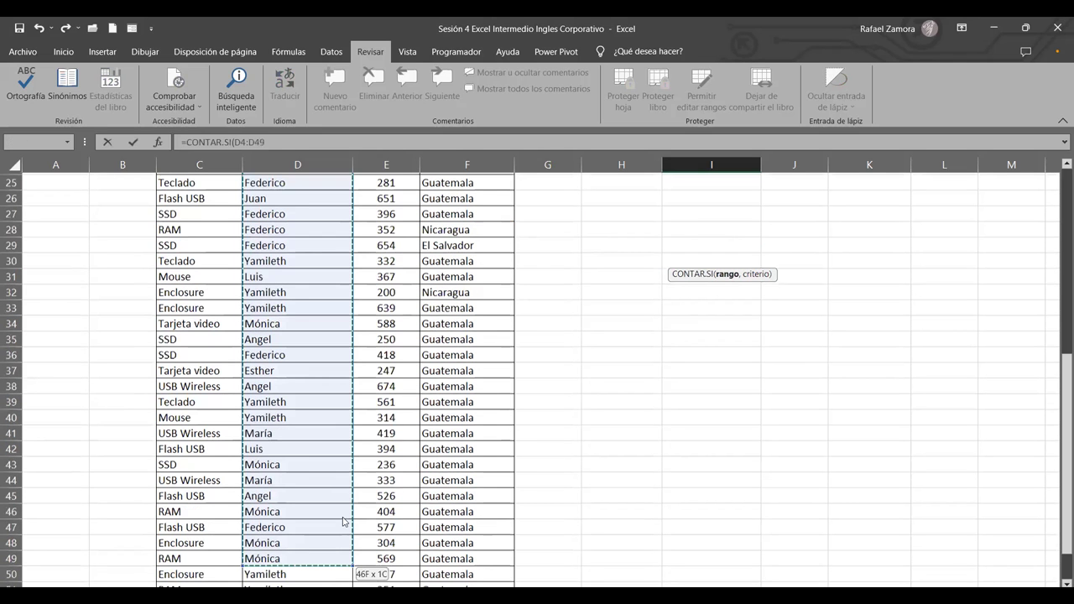
scroll(354, 500, down, 3)
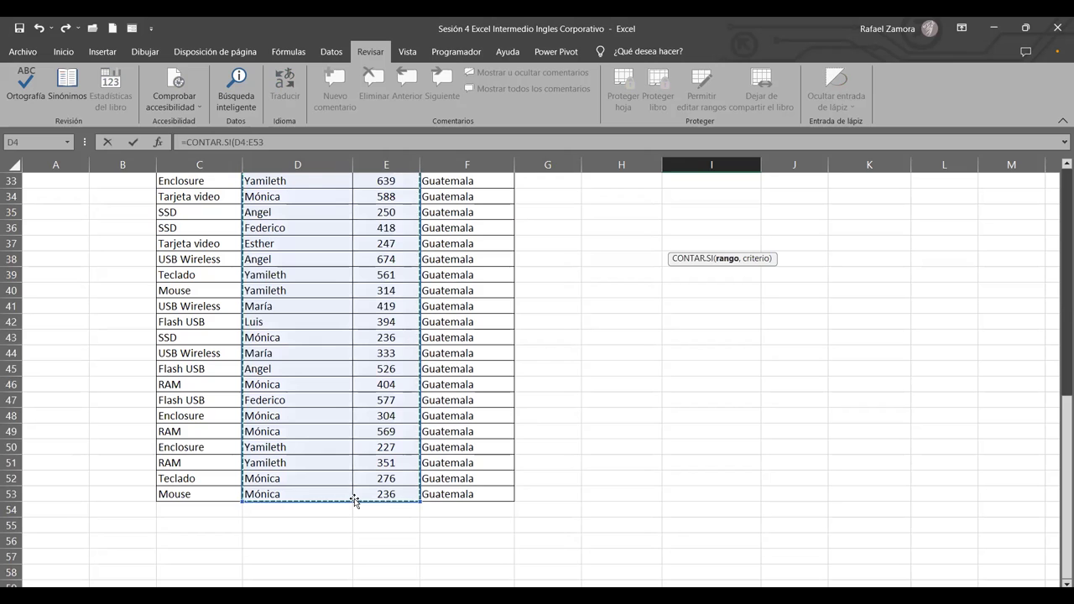
scroll(354, 493, up, 8)
scroll(354, 491, up, 1)
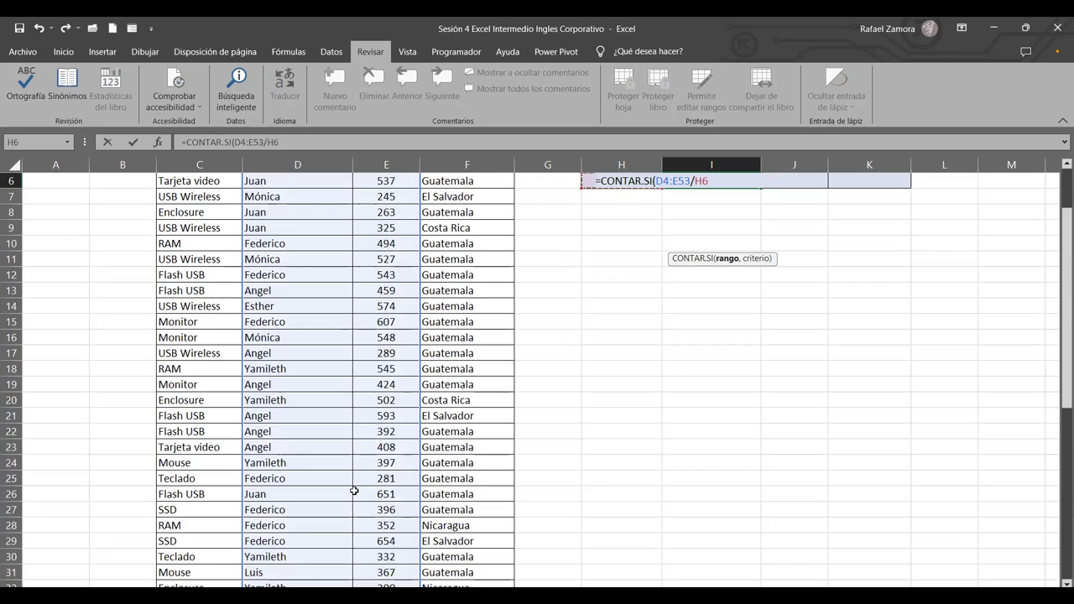
key(shift+Left)
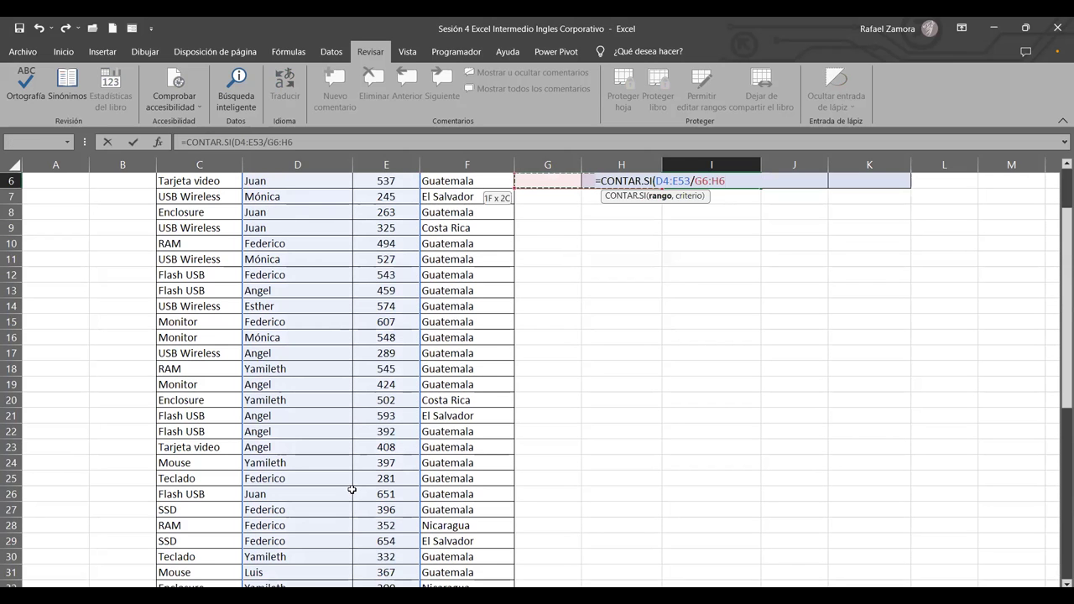
key(shift+Left)
key(shift+Left)
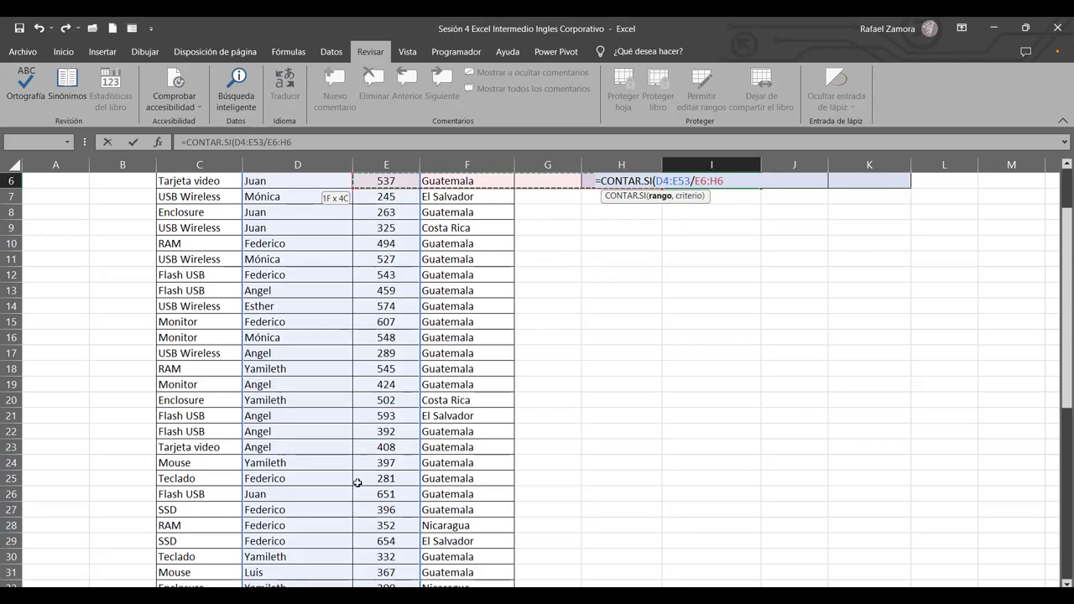
scroll(283, 217, up, 2)
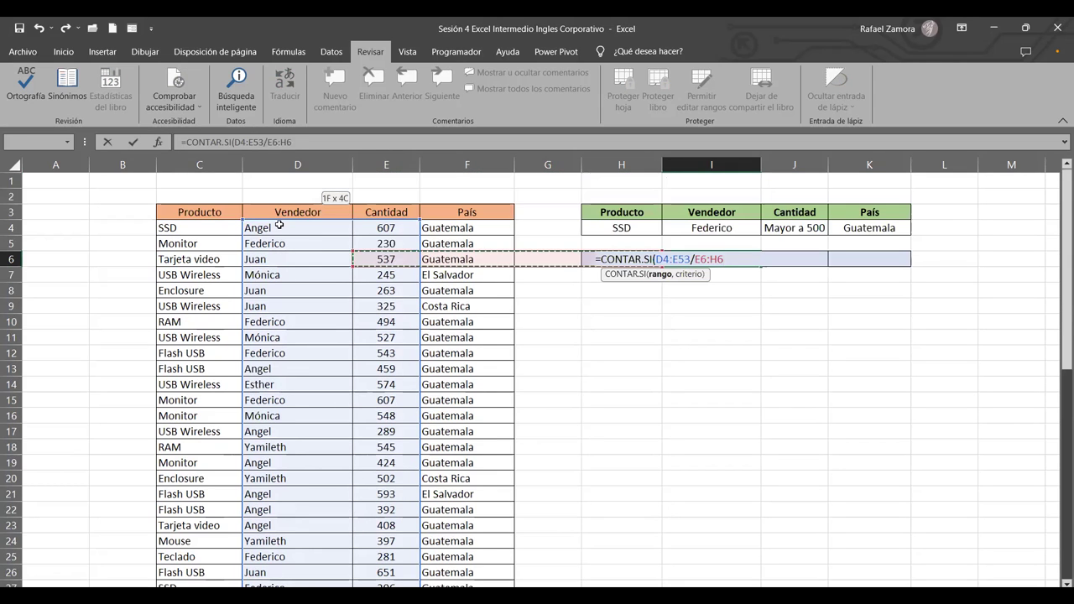
click(280, 225)
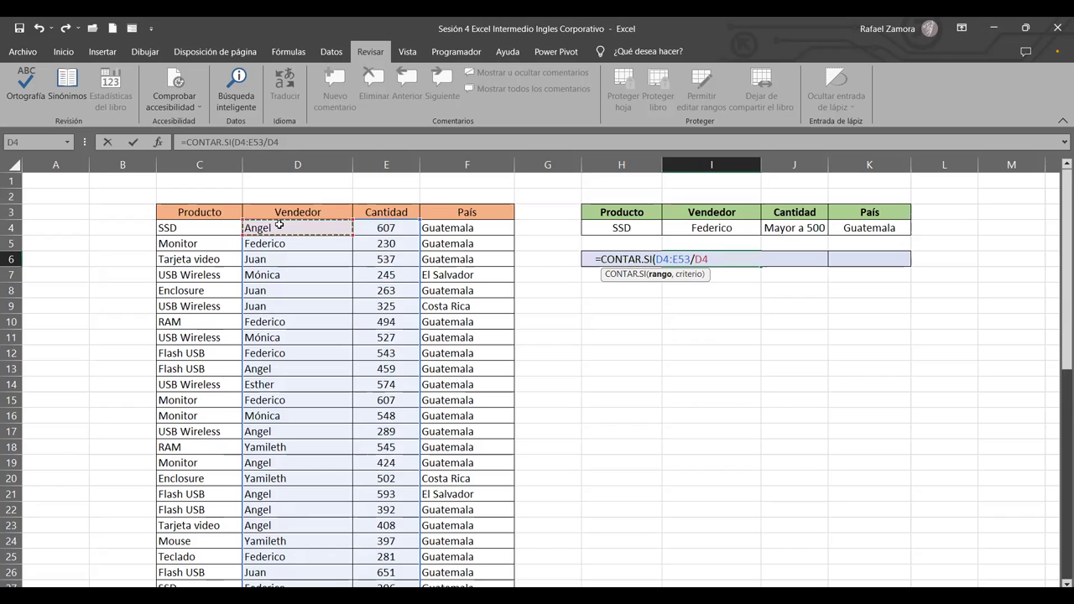
key(BackSpace)
key(BackSpace)
key(BackSpace)
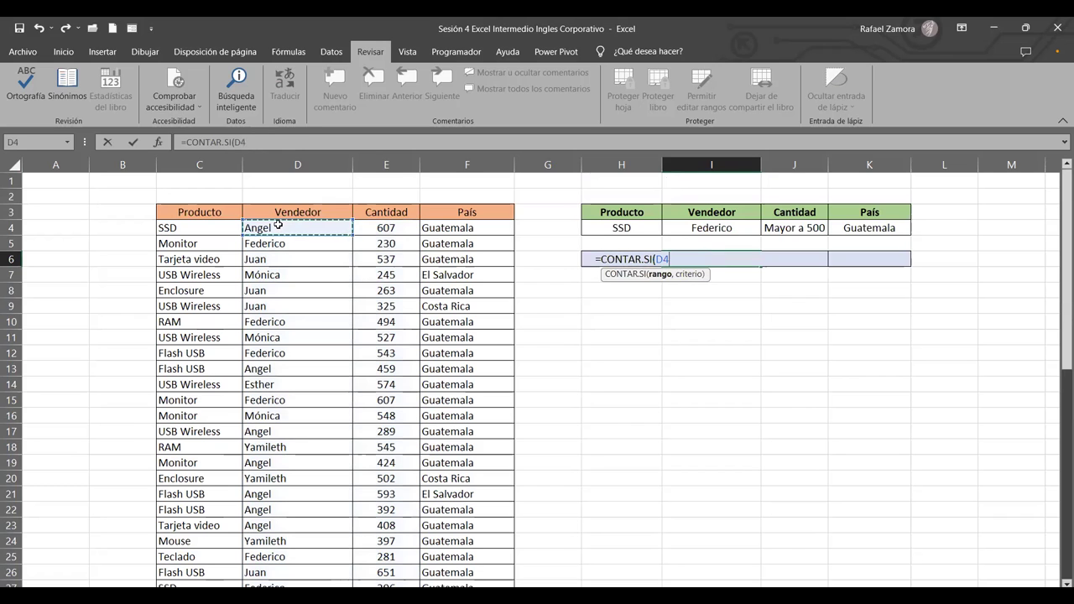
Set the count range to D4:D53 from D4 down to the last data row.
key(shift+Right)
key(shift+Right)
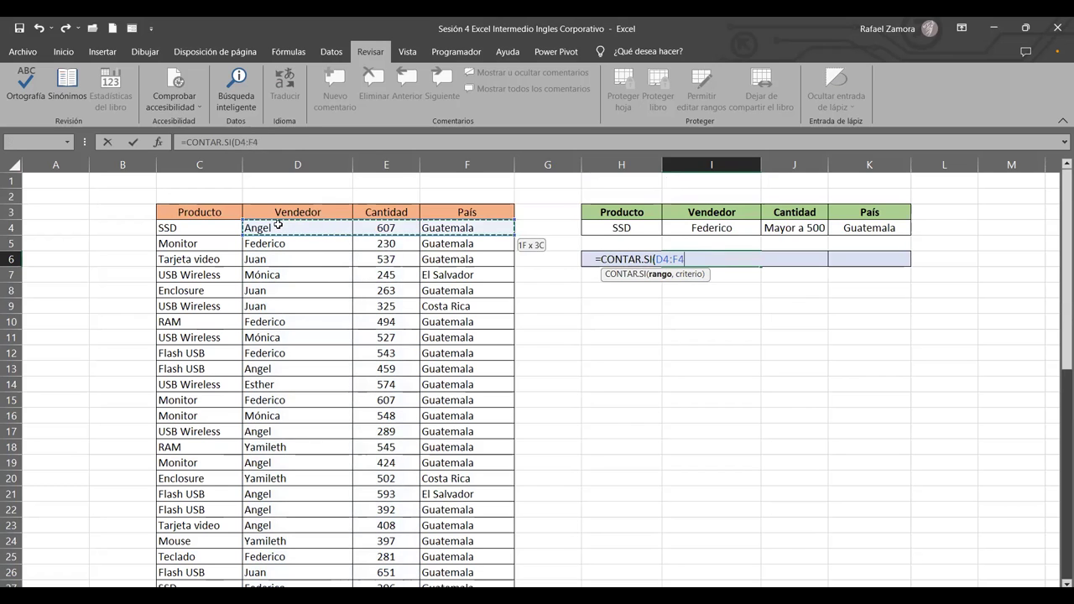
key(shift+Left)
key(shift+Left)
key(shift+Left)
key(ctrl+shift+Down)
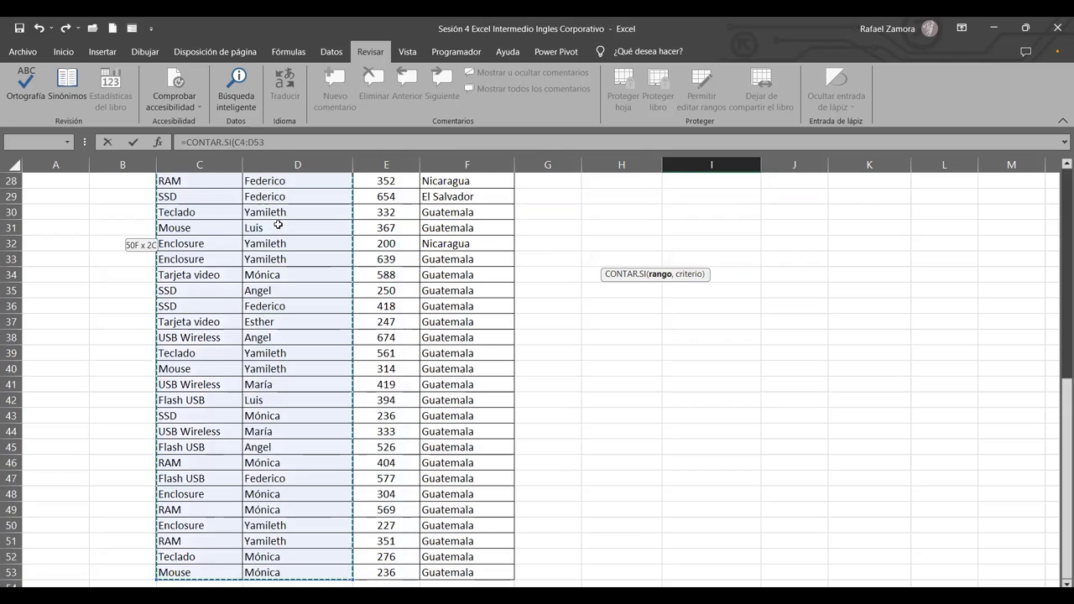
scroll(276, 213, up, 8)
scroll(335, 165, up, 1)
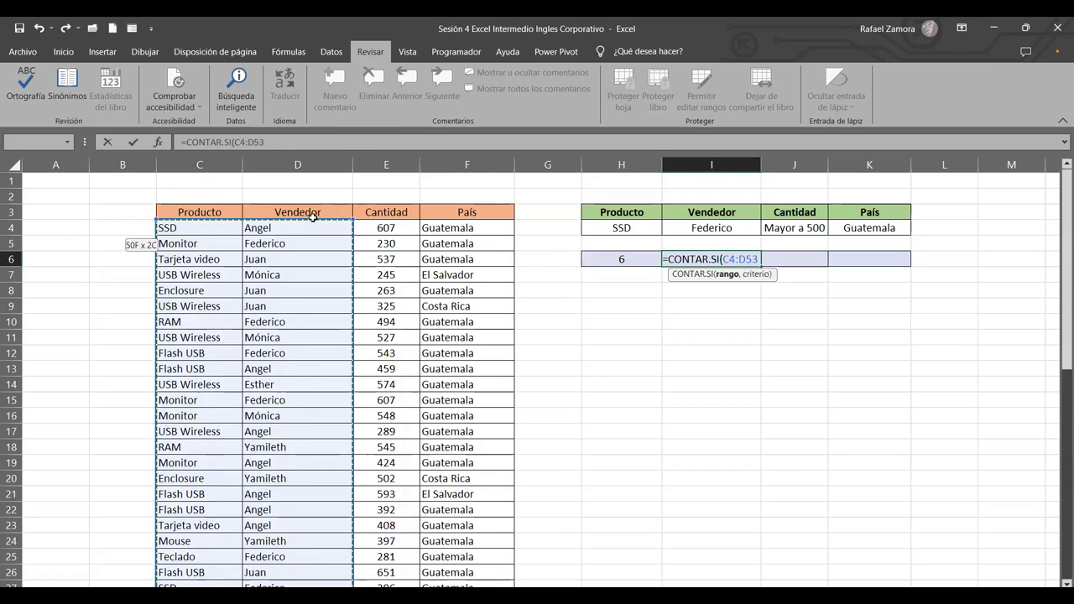
click(303, 227)
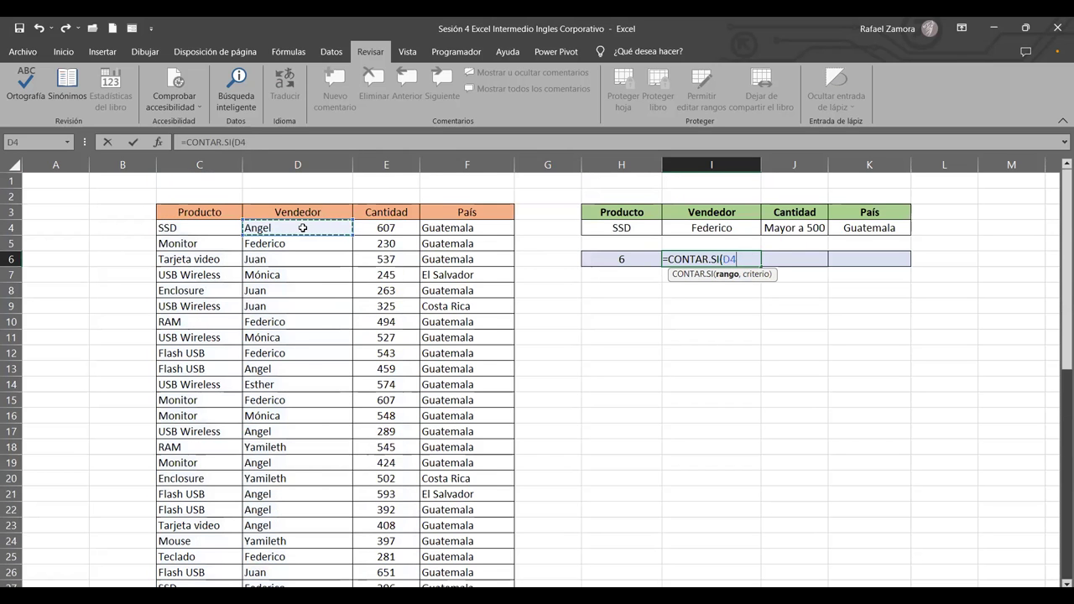
key(ctrl+shift+Down)
Add Federico in I4 as criterion and enter =CONTAR.SI(D4:D53,I4), showing 10.
text(:D53,)
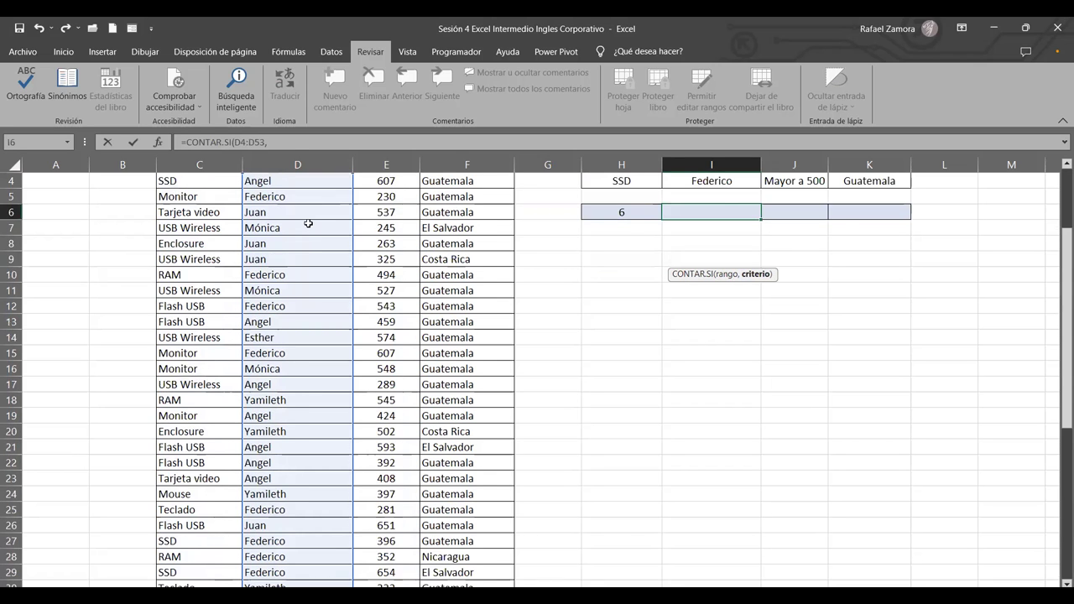
scroll(308, 223, up, 1)
click(723, 227)
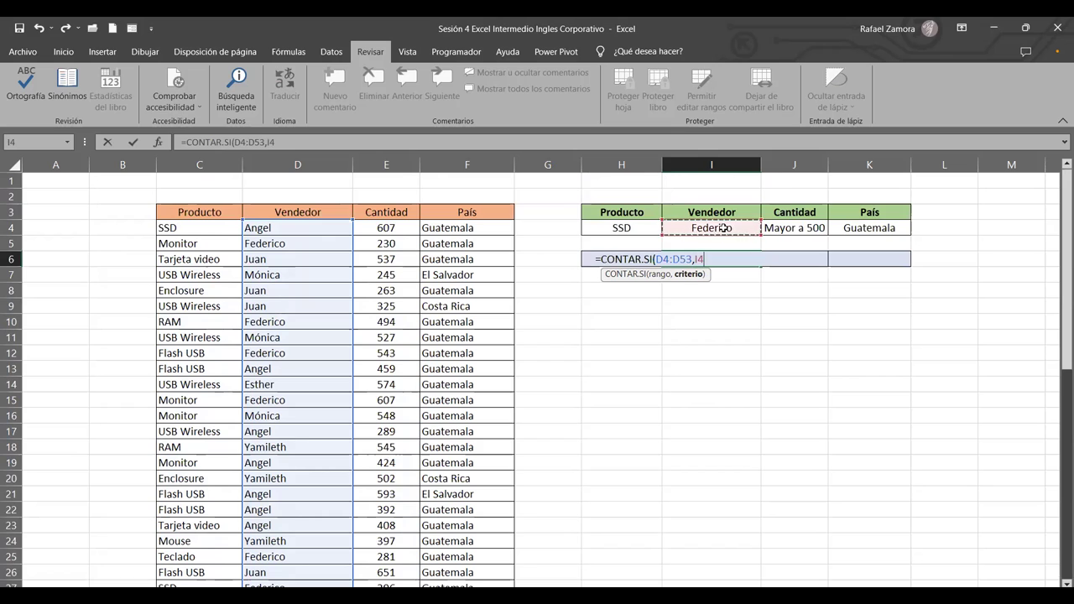
text())
key(Return)
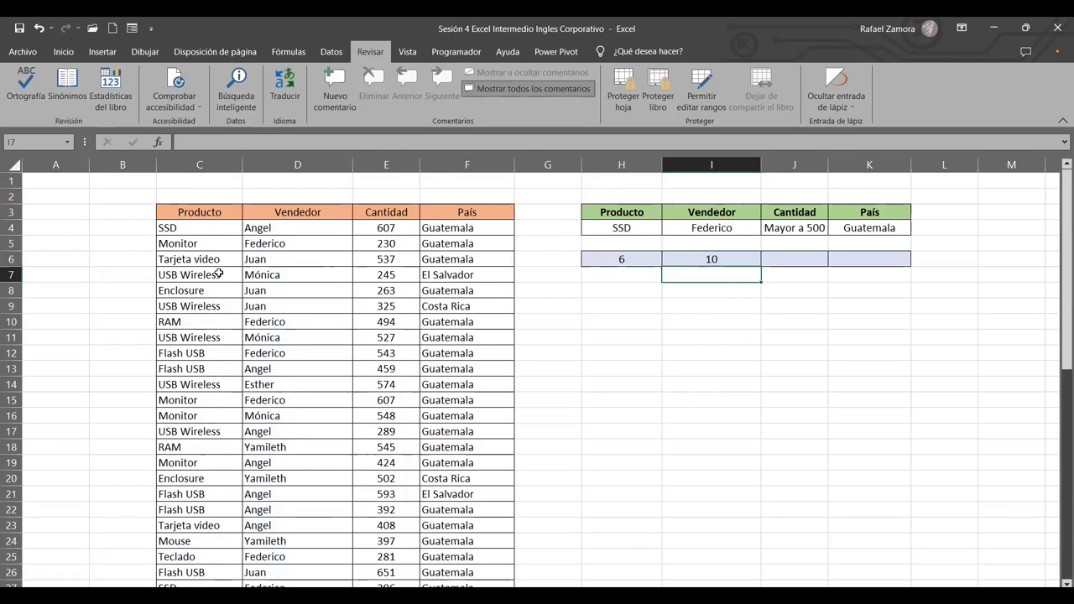
Ctrl-mark the Federico entries in column D from the top down through row 36.
click(273, 243)
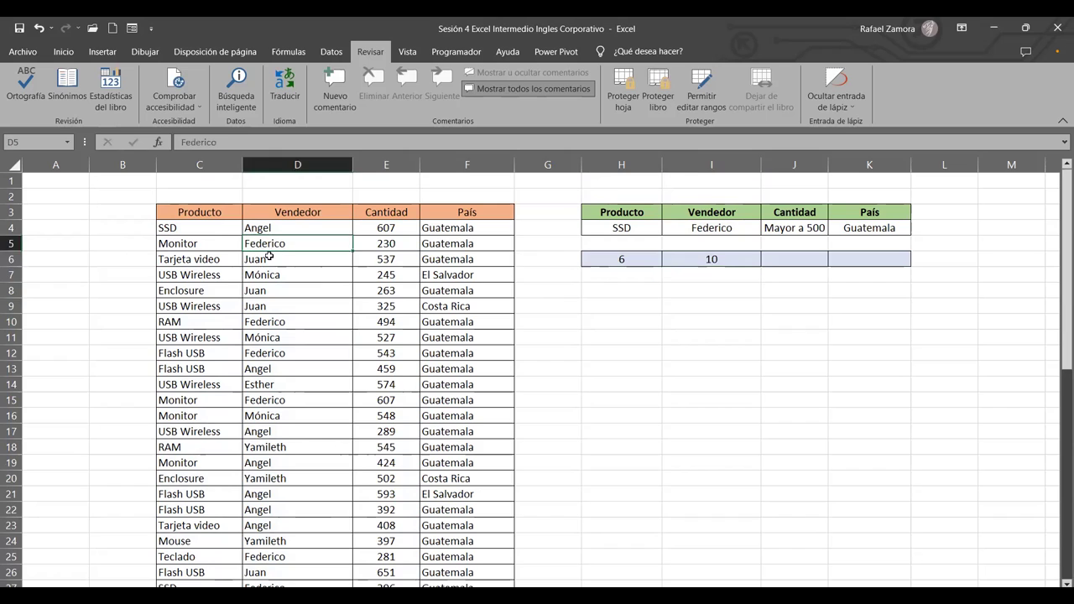
ctrl+click(273, 321)
ctrl+click(280, 354)
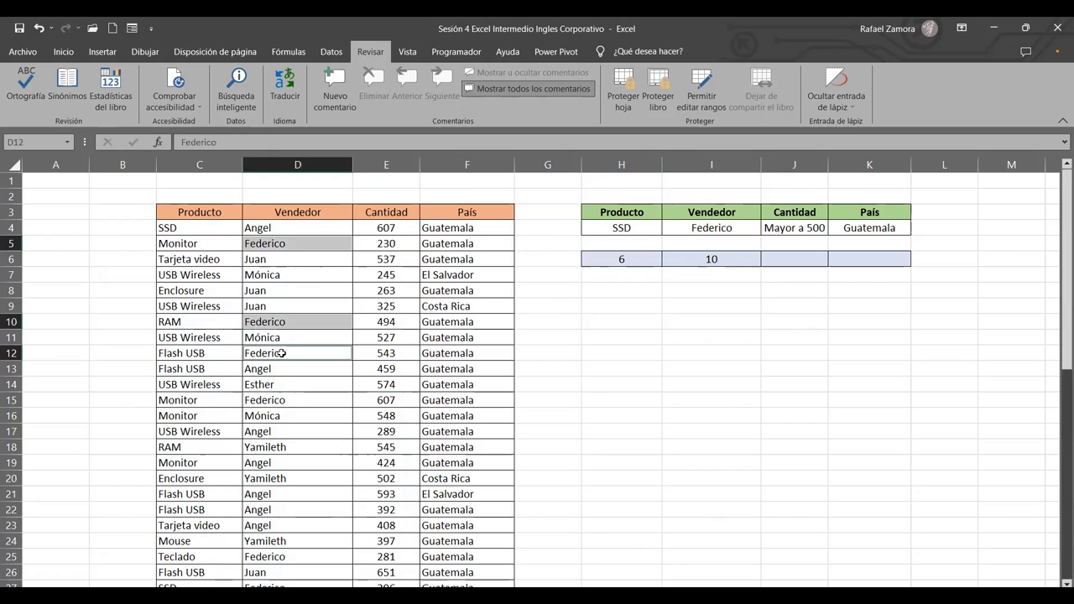
ctrl+click(268, 400)
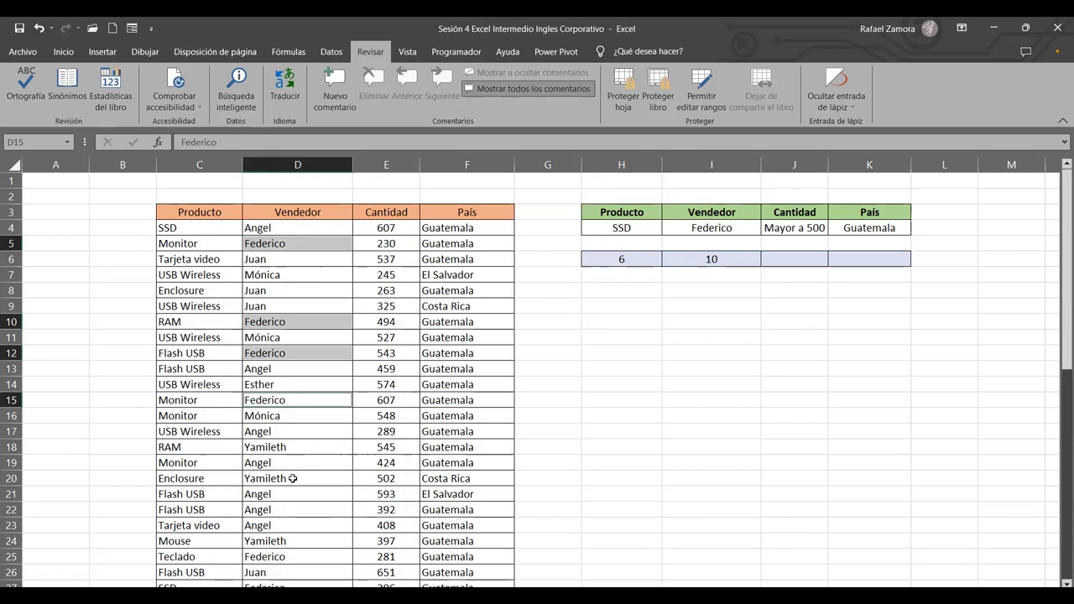
scroll(292, 481, down, 3)
scroll(292, 482, down, 4)
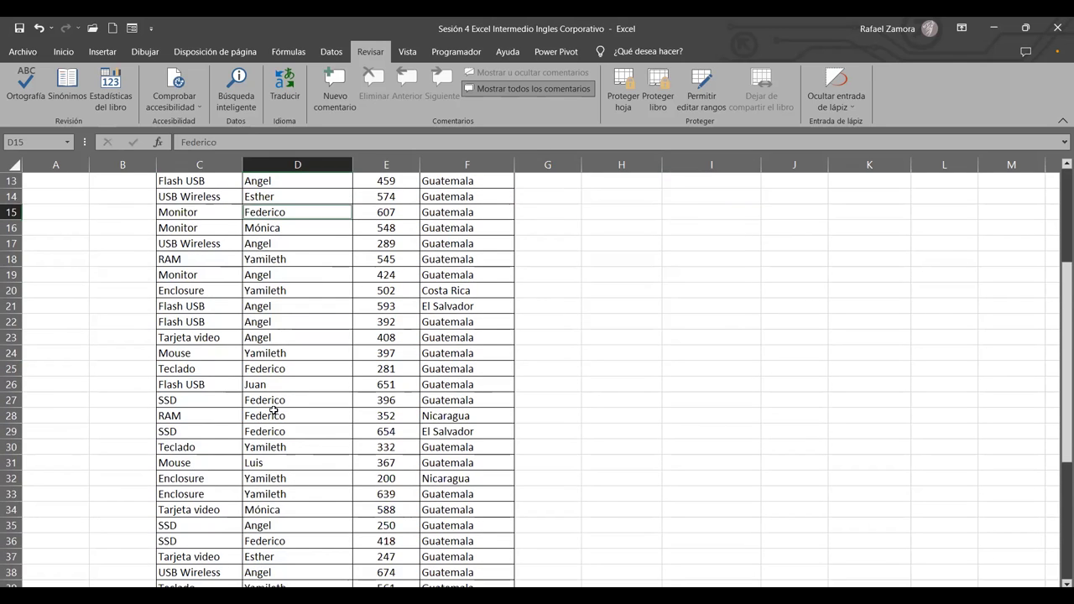
ctrl+click(274, 260)
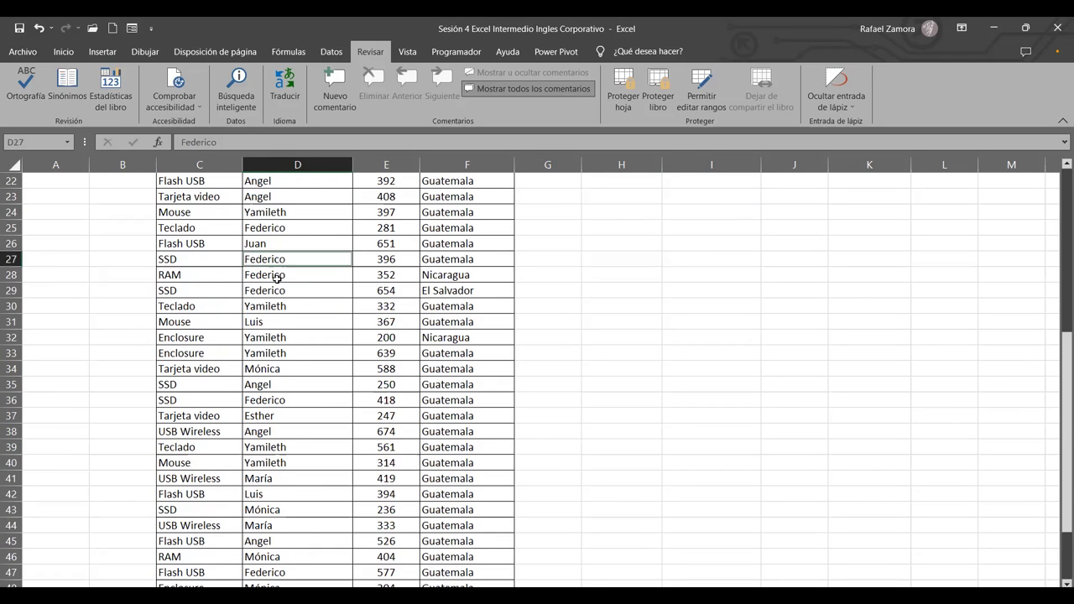
ctrl+click(270, 275)
ctrl+click(279, 289)
ctrl+click(285, 305)
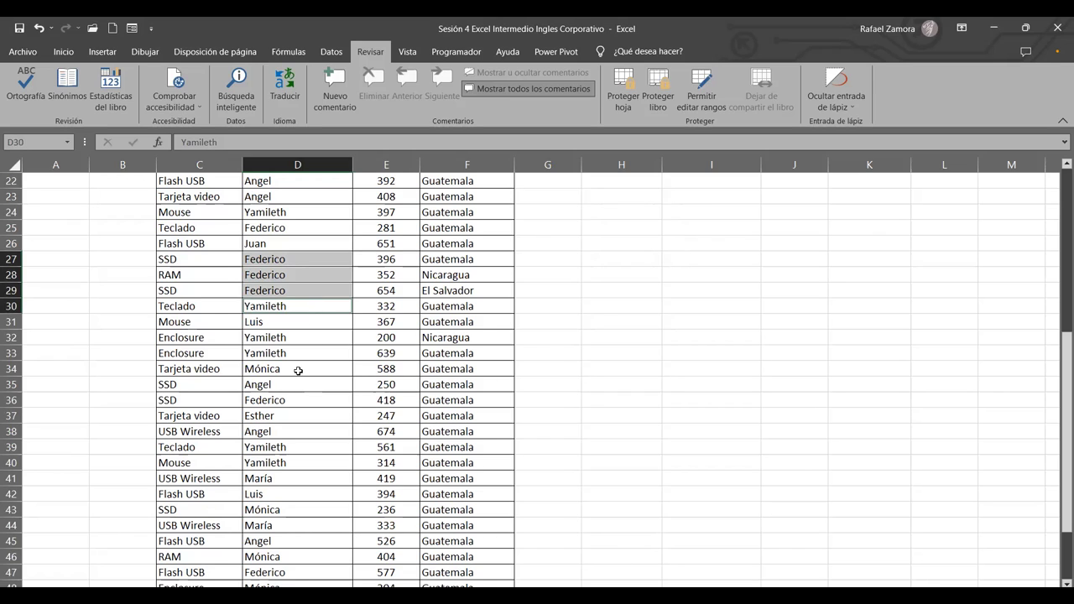
ctrl+click(289, 396)
ctrl+click(305, 309)
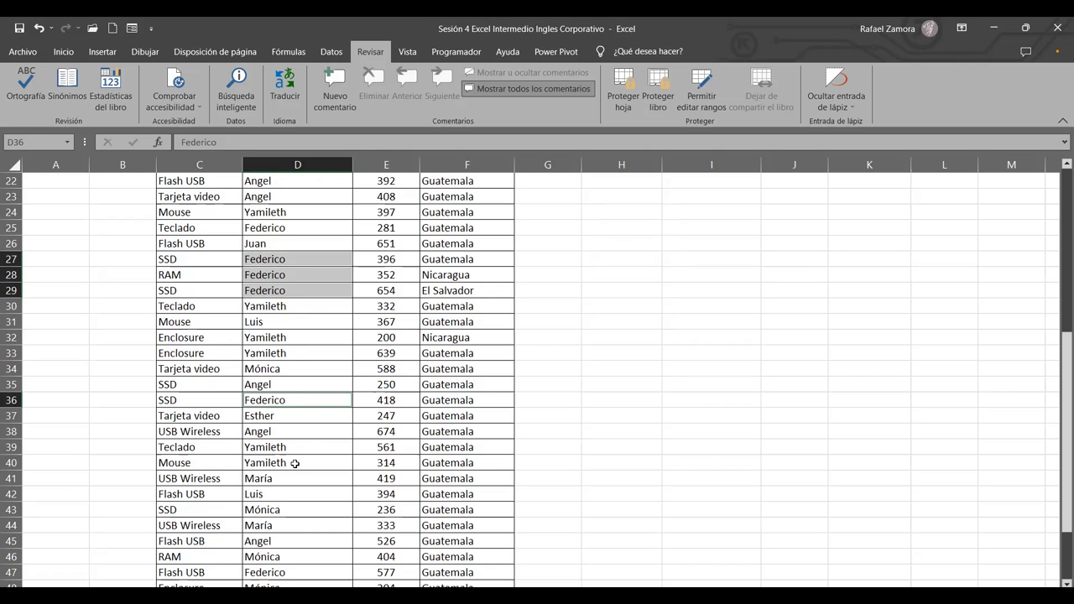
Mark the remaining Federico entries in rows 47 and 25, then return to the top.
scroll(294, 459, down, 1)
scroll(331, 460, down, 2)
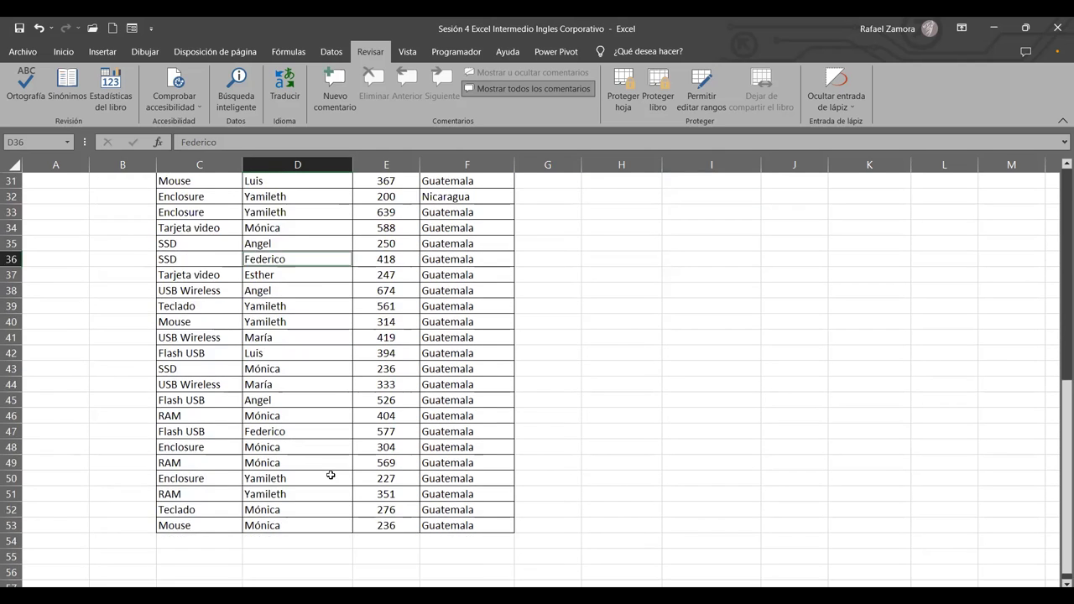
scroll(330, 470, down, 1)
ctrl+click(275, 389)
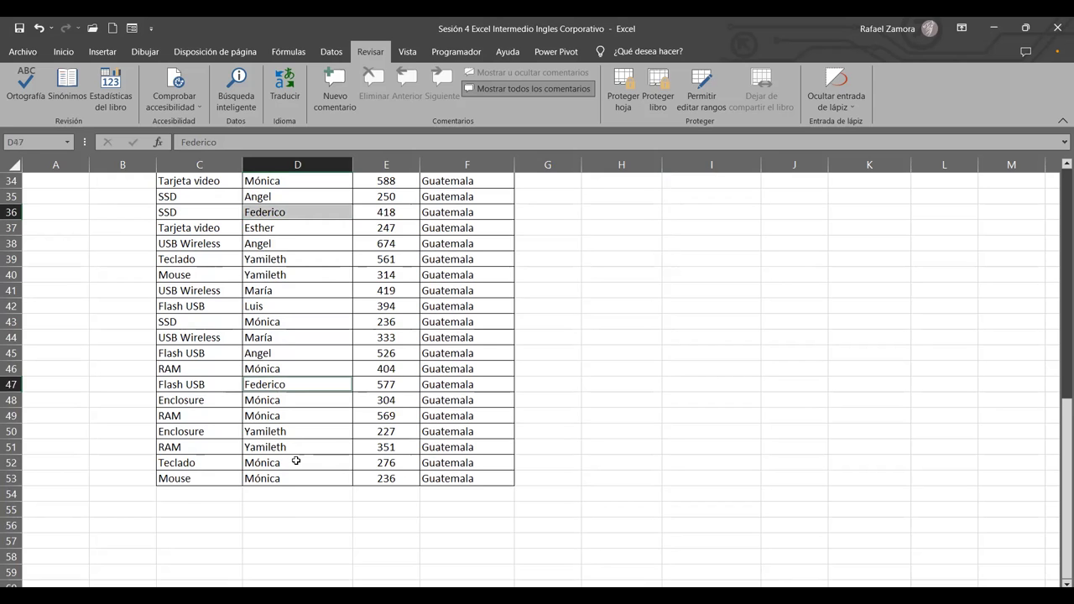
scroll(296, 461, up, 1)
scroll(333, 402, up, 4)
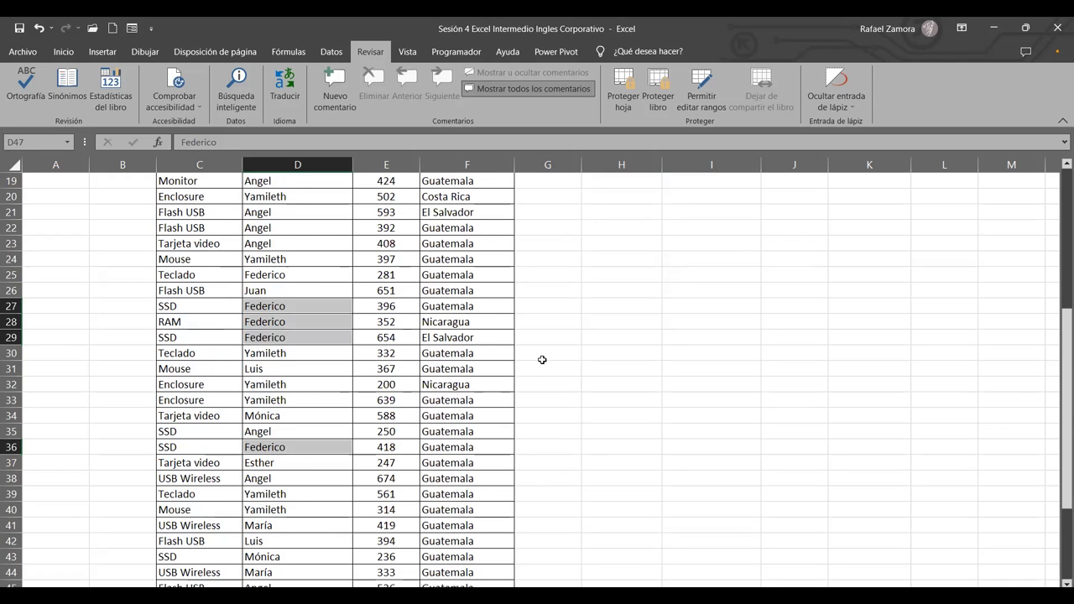
ctrl+click(321, 270)
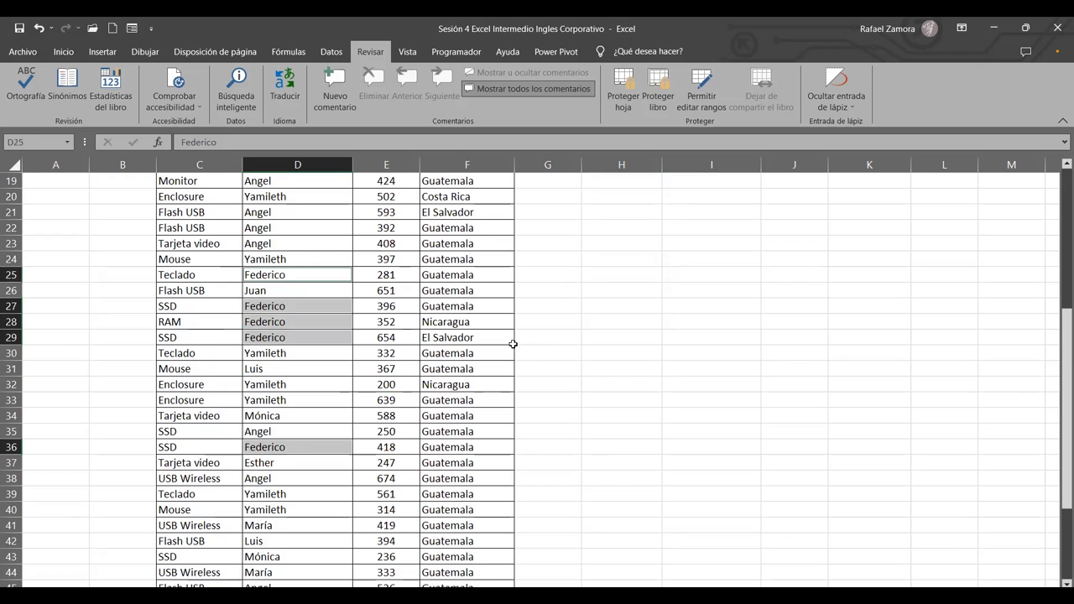
click(579, 347)
scroll(579, 347, up, 2)
scroll(579, 348, up, 3)
scroll(579, 348, up, 1)
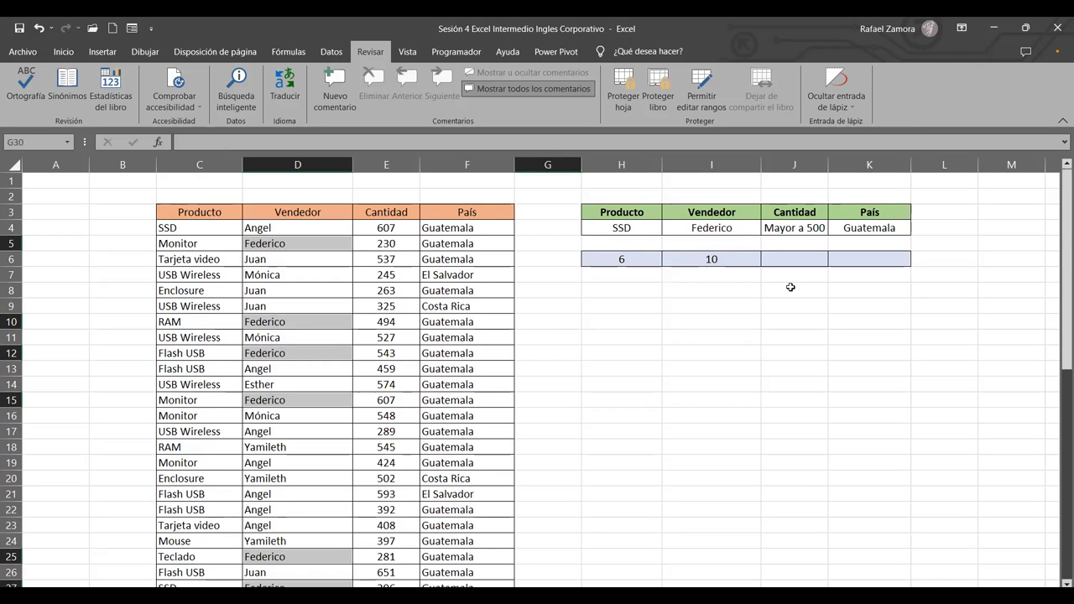
double_click(720, 253)
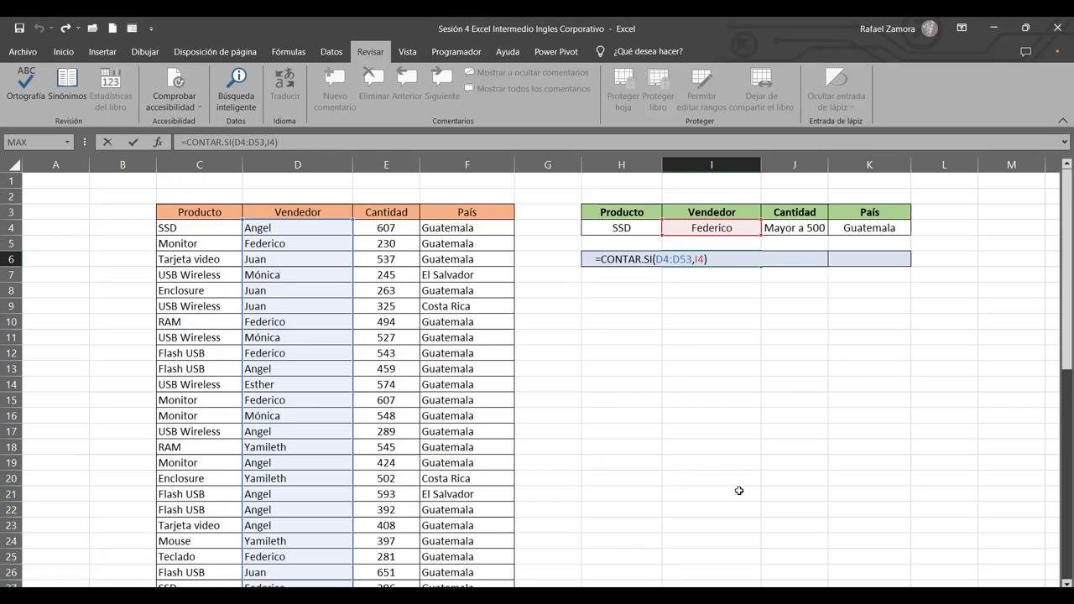
key(Return)
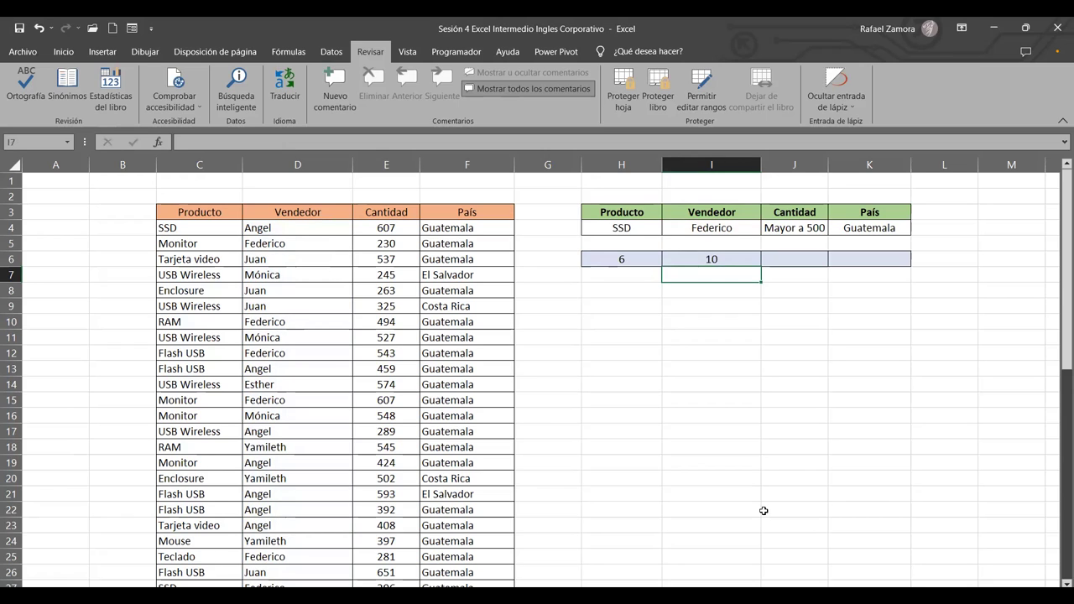
click(808, 264)
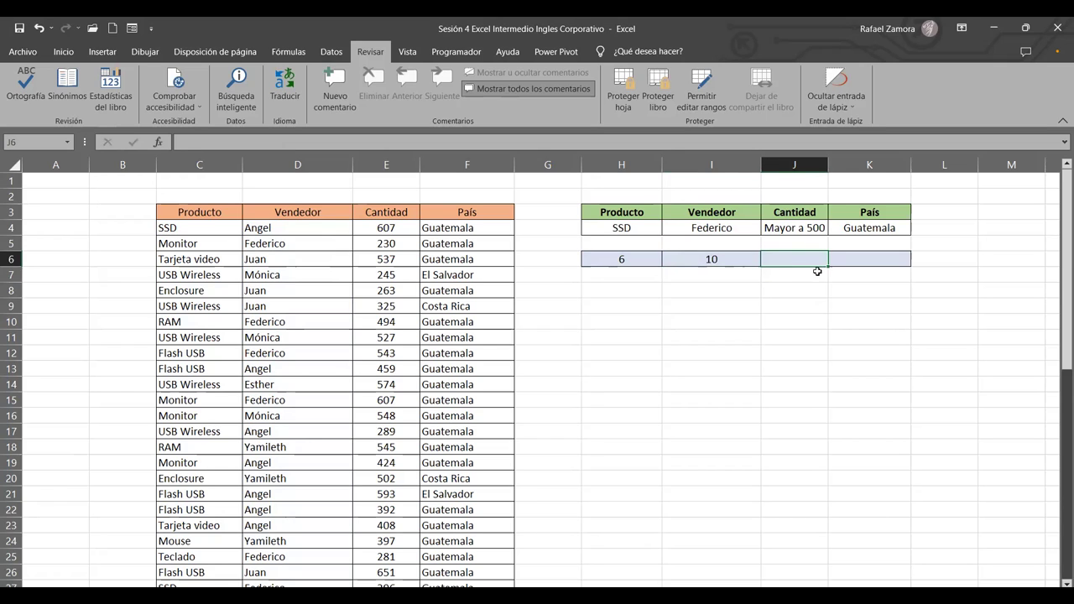
Start =CONTAR.SI( in J6 with the Cantidad range E4:E53.
key(F2)
text(=)
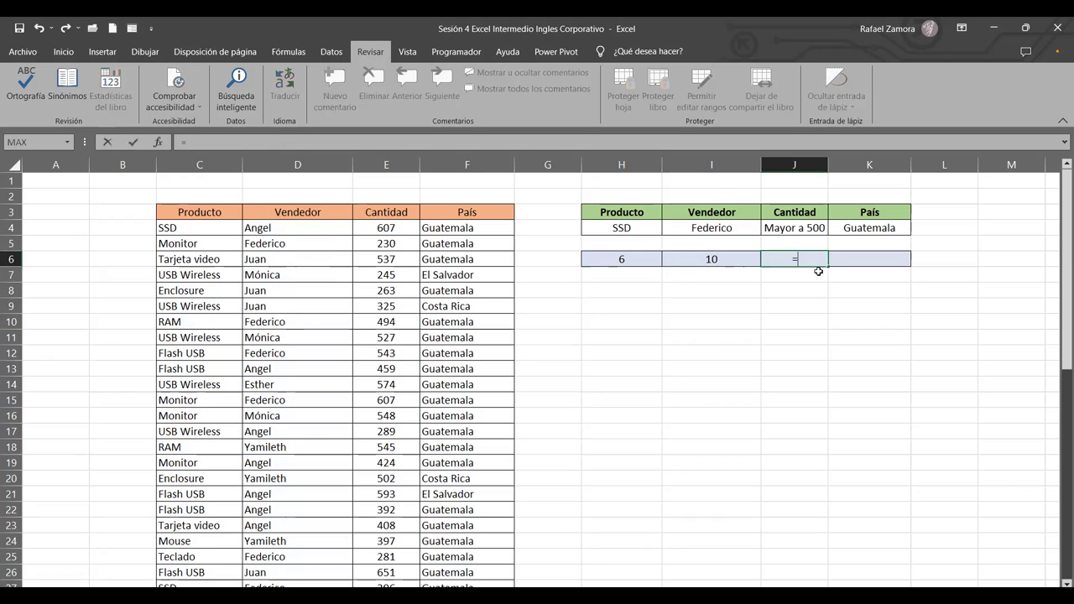
text(cont)
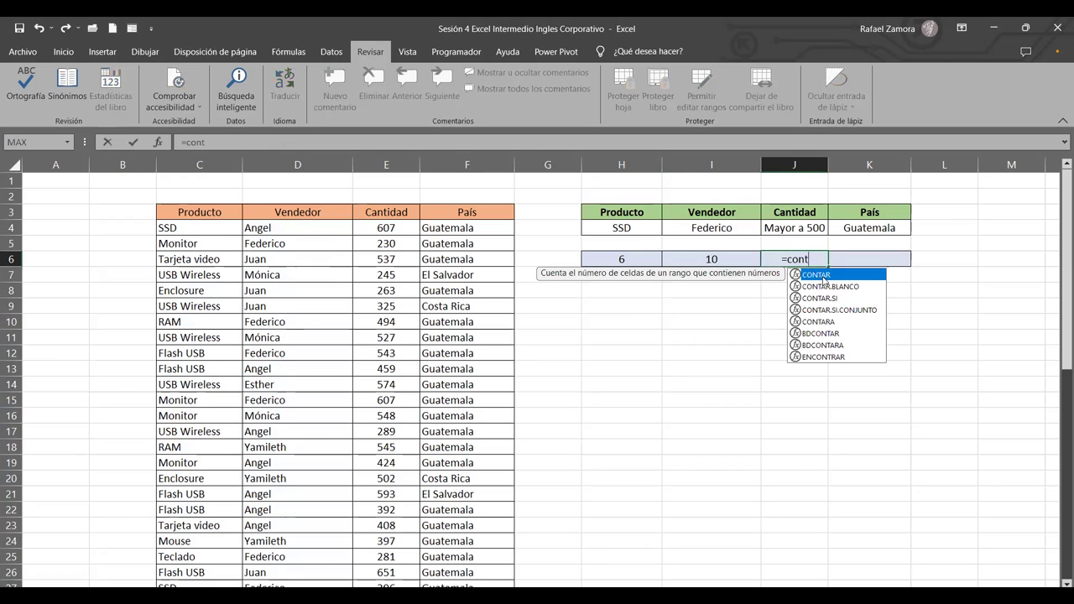
double_click(825, 297)
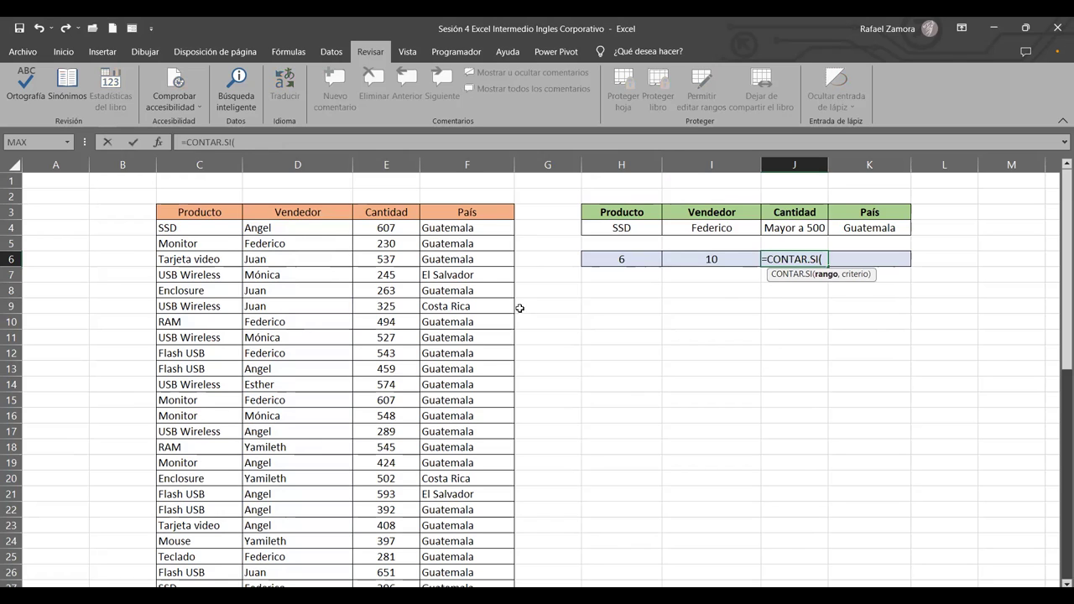
click(404, 234)
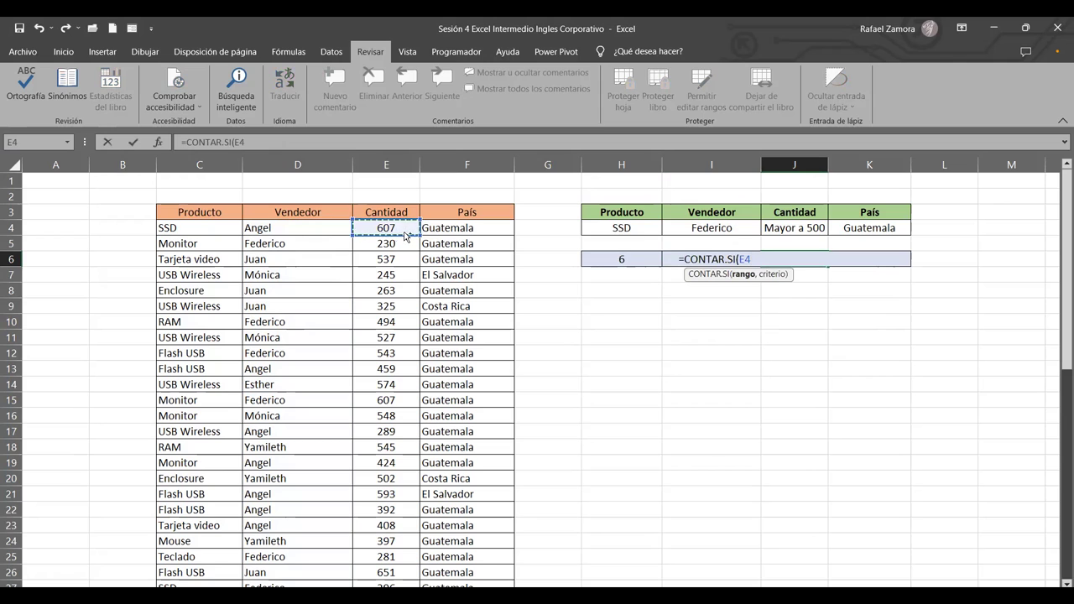
key(ctrl+shift+Down)
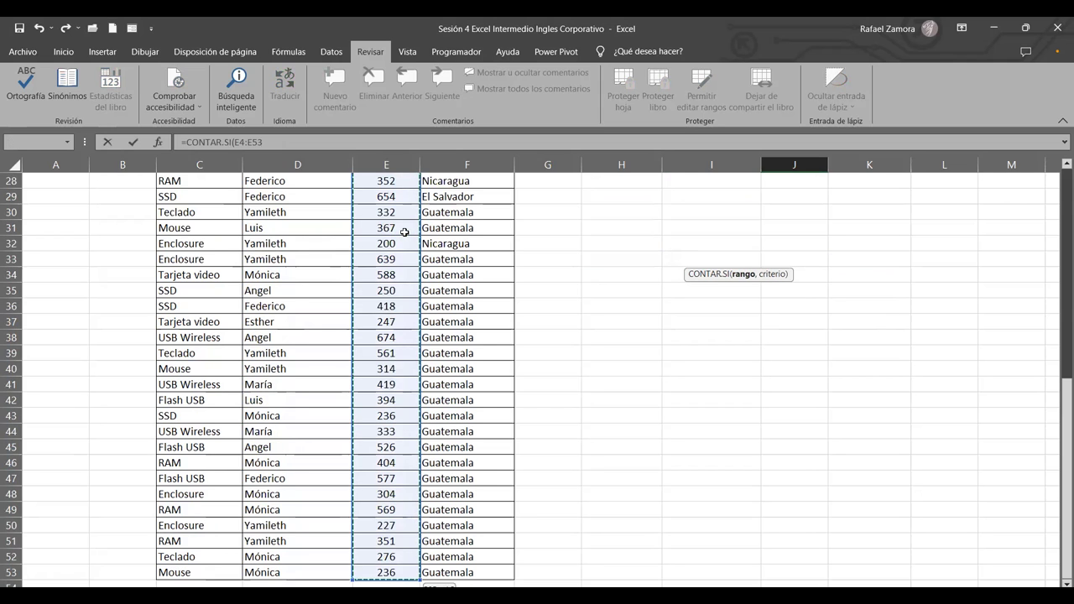
Add ">500" as the criterion after the E4:E53 range.
text(>)
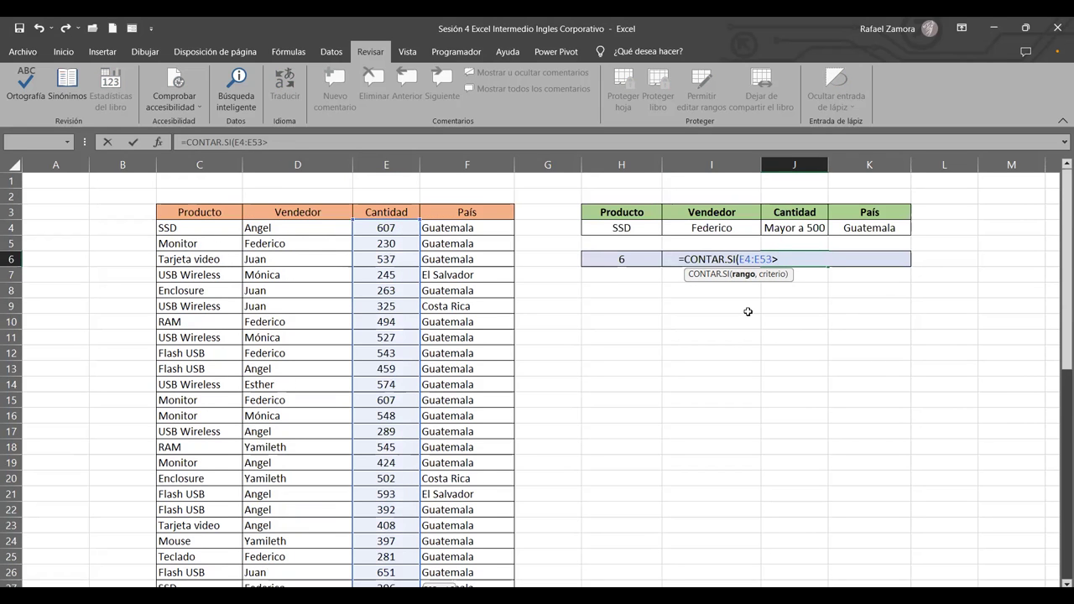
text(500)
click(772, 259)
text(,)
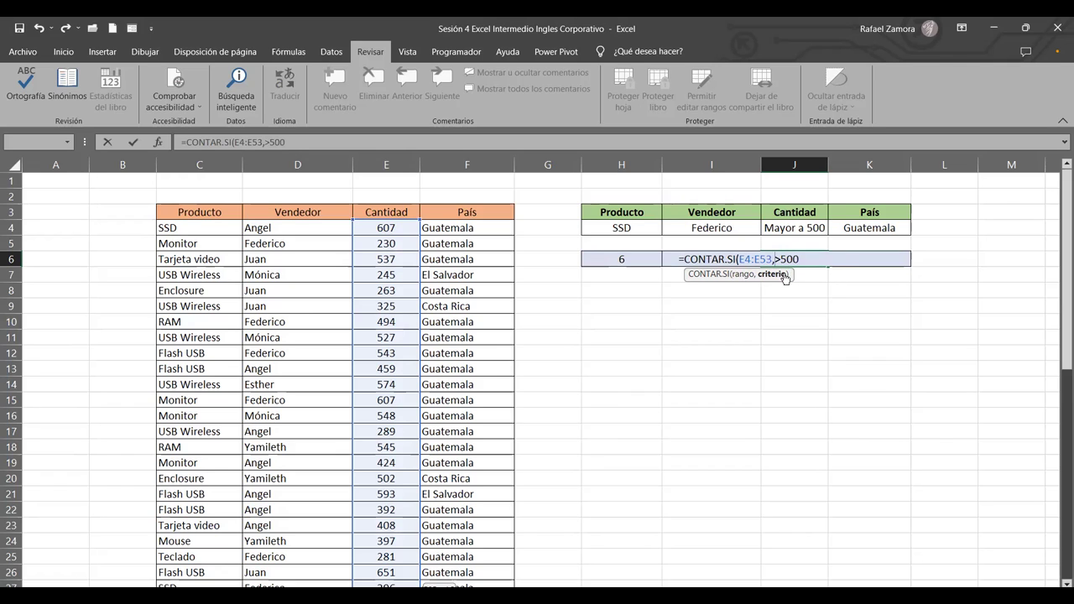
text(">500)
text(")
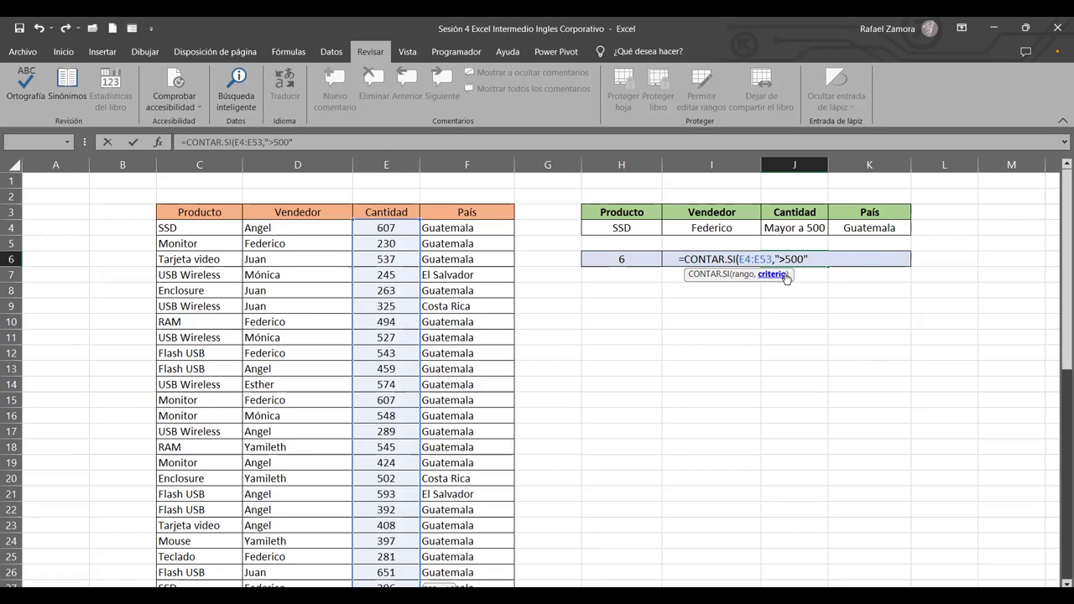
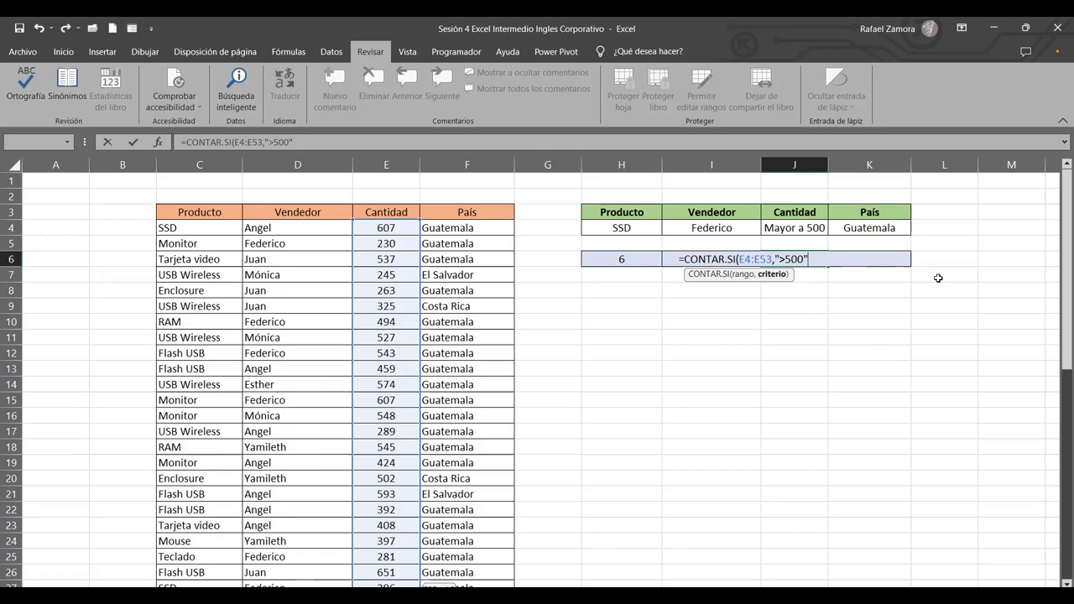
Close the CONTAR.SI formula so J6 shows 19, then switch to the Sumar.Si_01 sheet.
text())
key(Return)
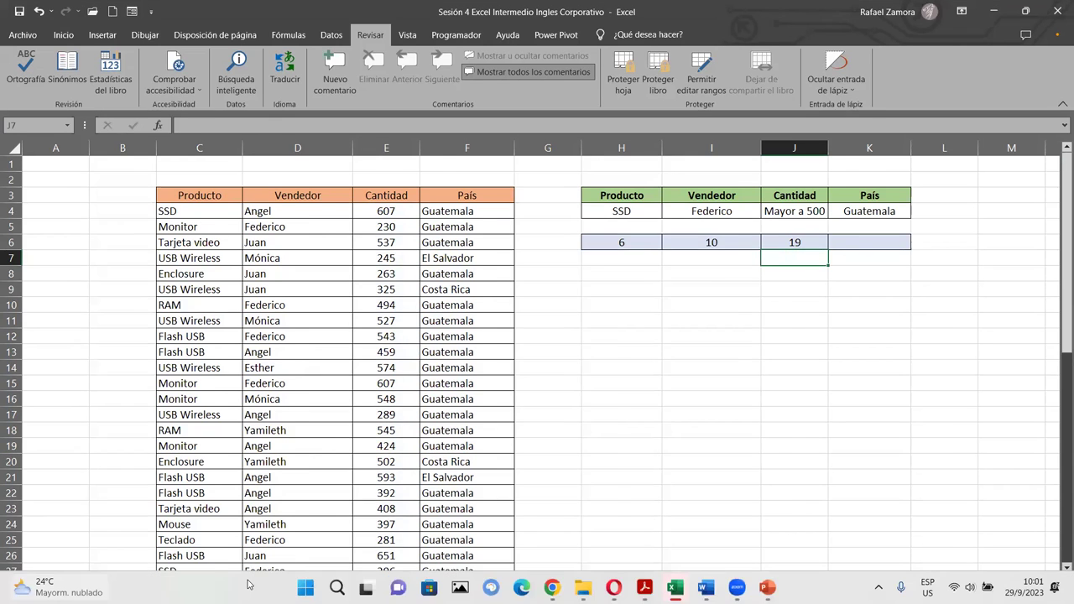
key(ctrl+Page_Down)
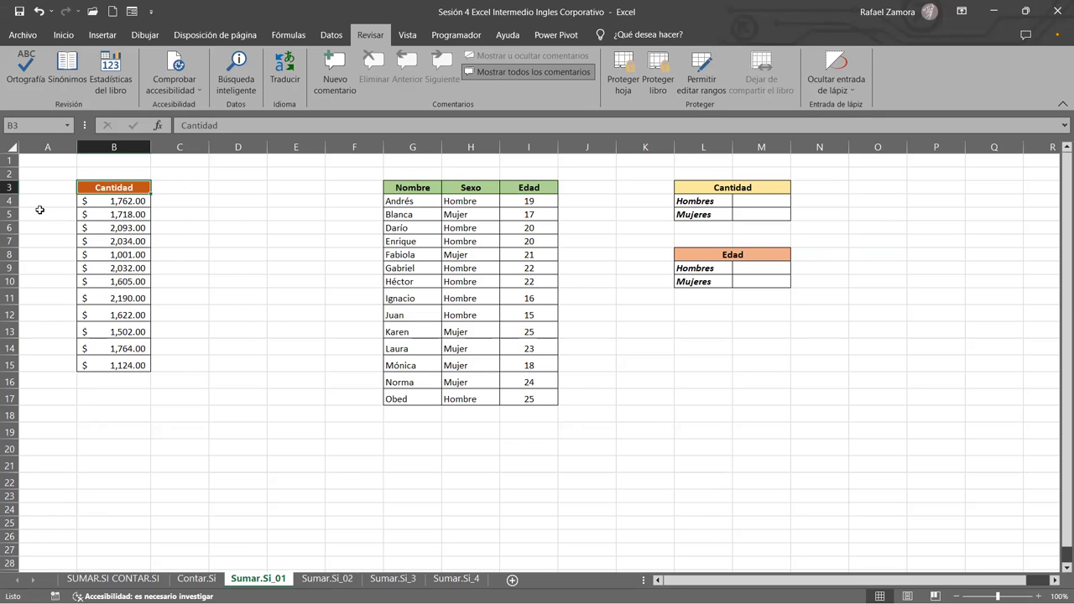
Enter the label 'Mayores a $1200' in cell D4 beside the Cantidad column.
ctrl+scroll(250, 338, up, 3)
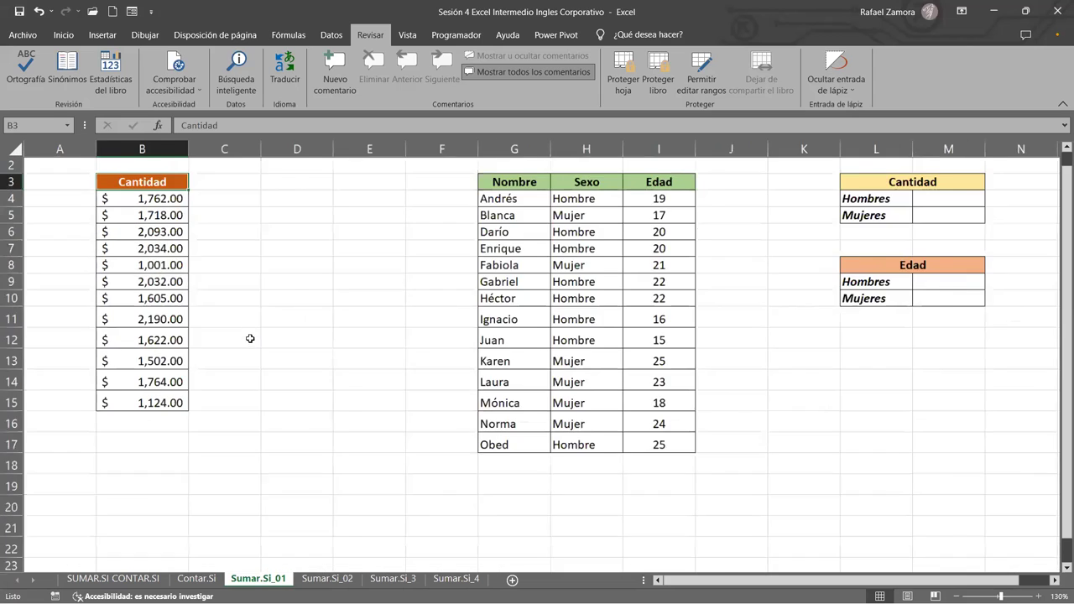
click(305, 206)
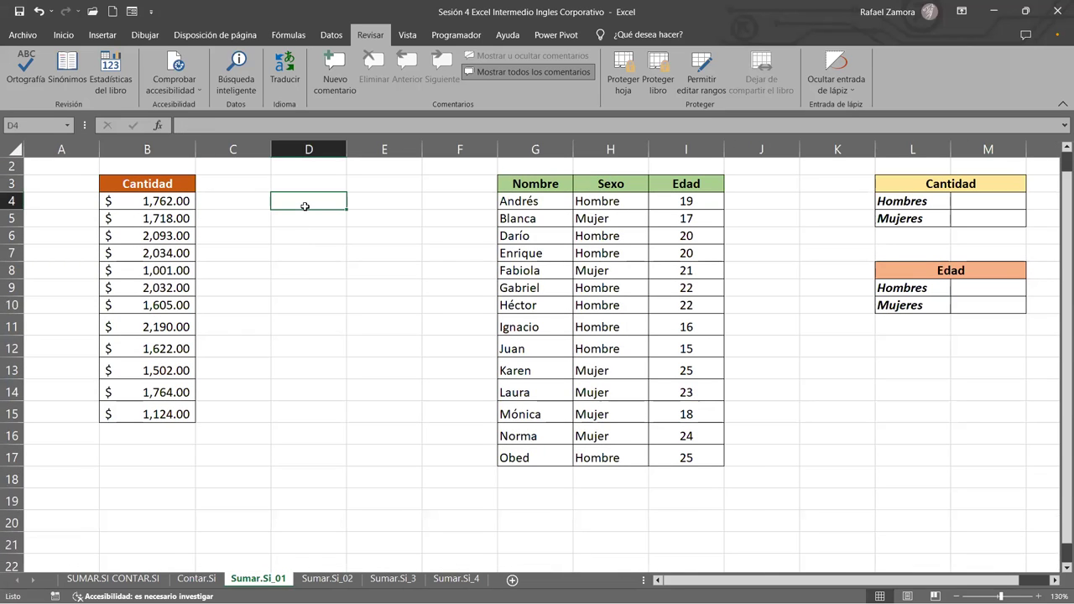
text(Mayores a )
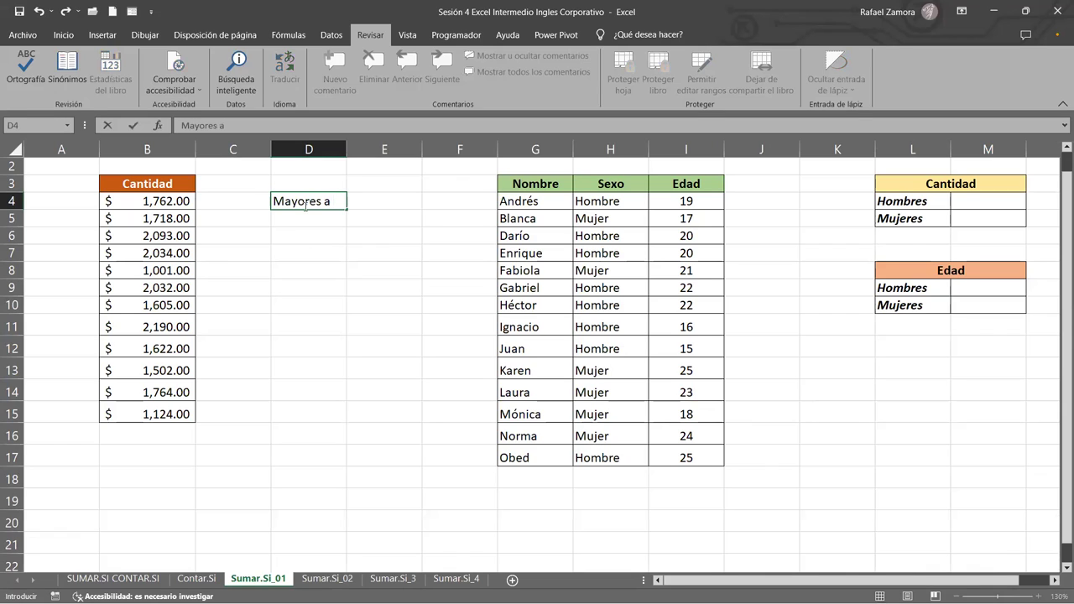
text(1200)
click(336, 201)
click(336, 201)
text($)
key(Return)
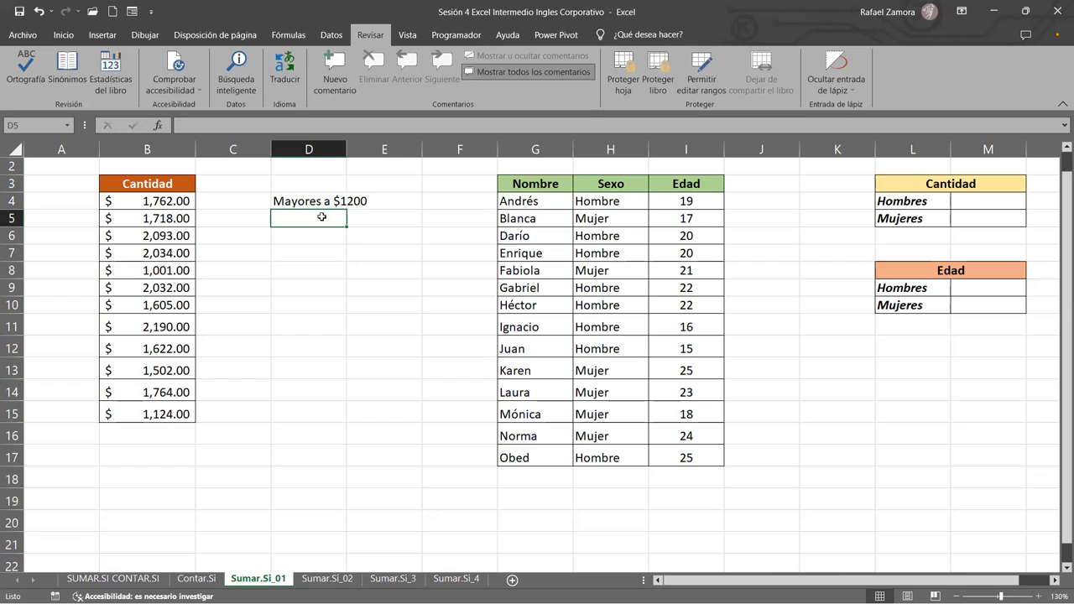
click(303, 243)
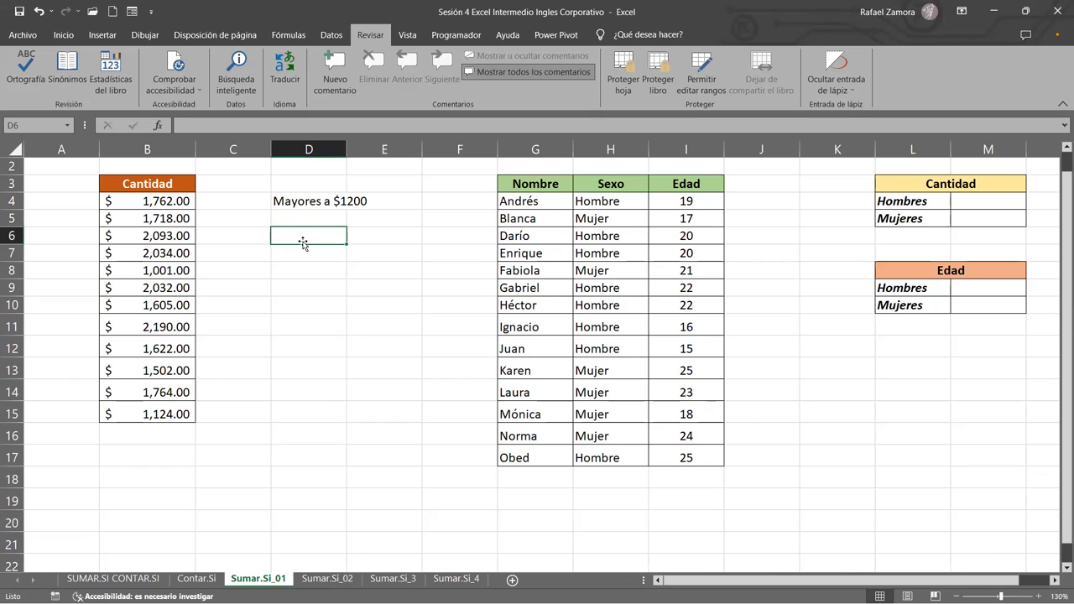
Enter =SUMAR.SI(B4:B15,">1200") in cell D6.
double_click(303, 242)
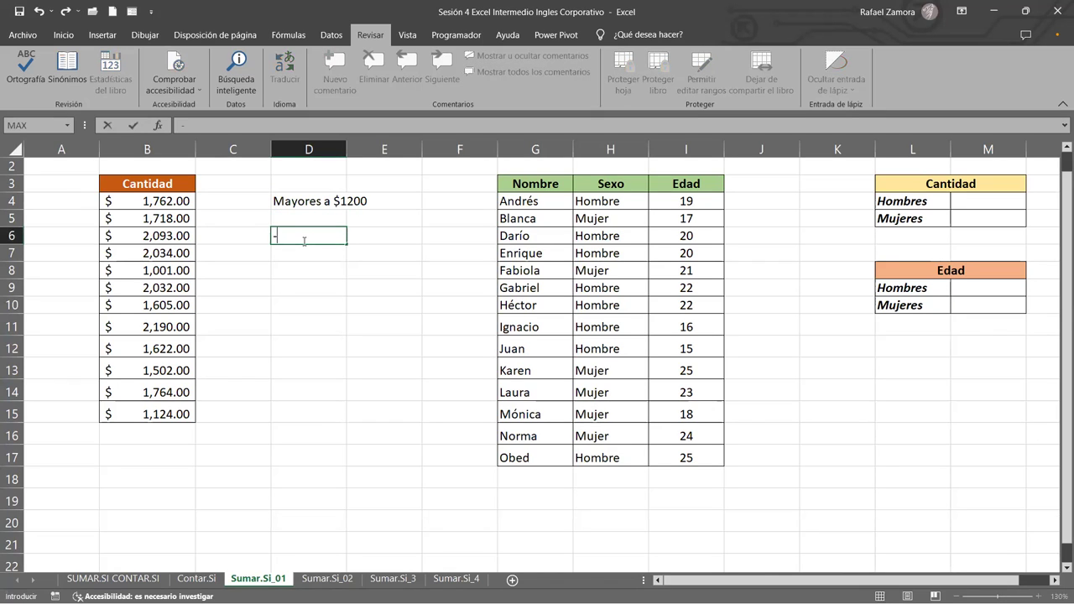
text(=)
text(sumar)
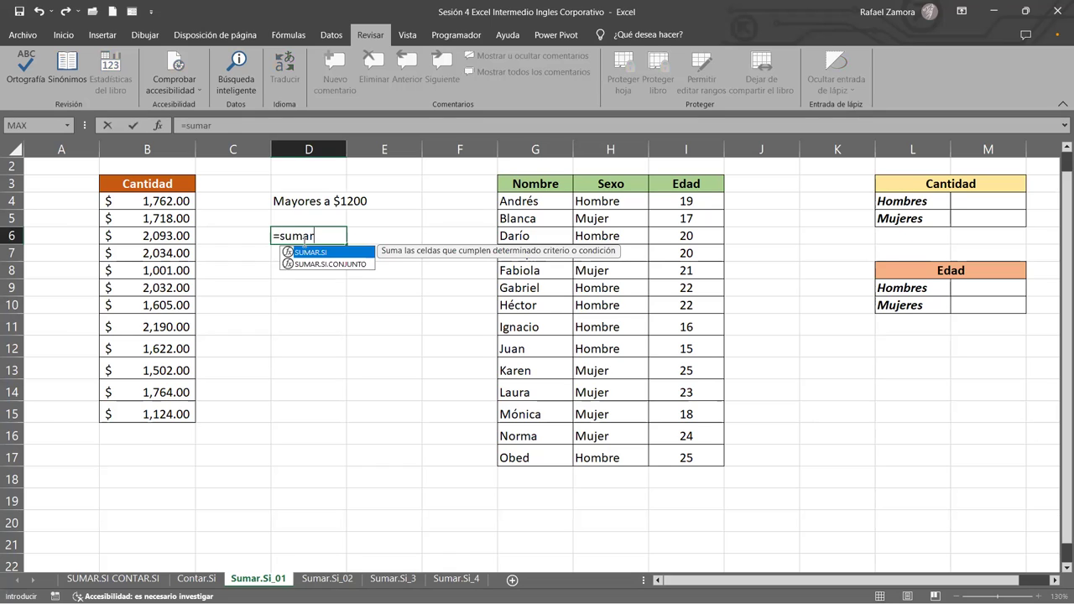
key(Tab)
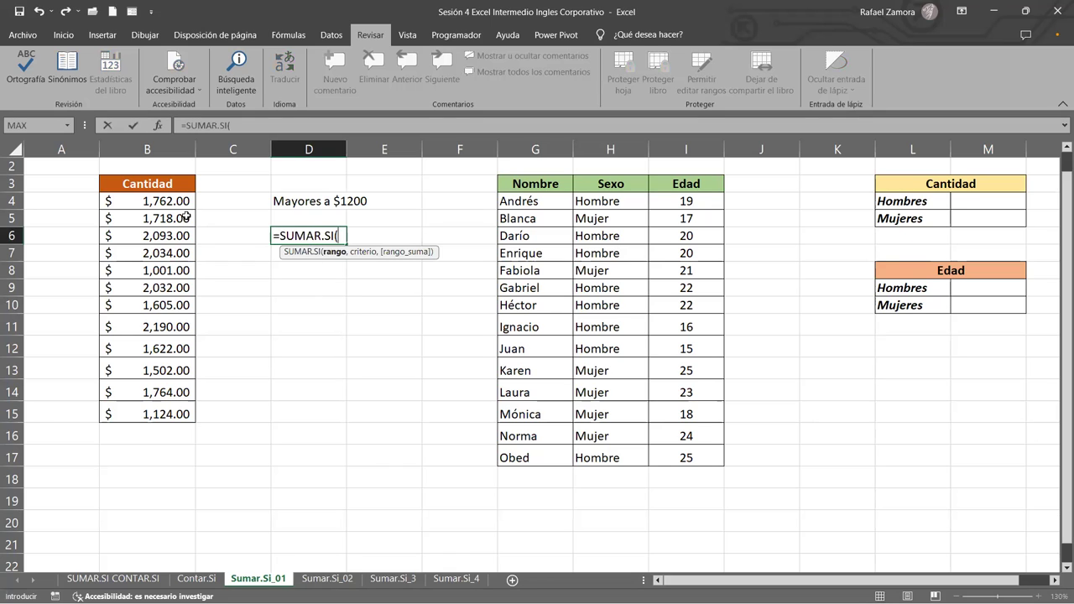
click(185, 203)
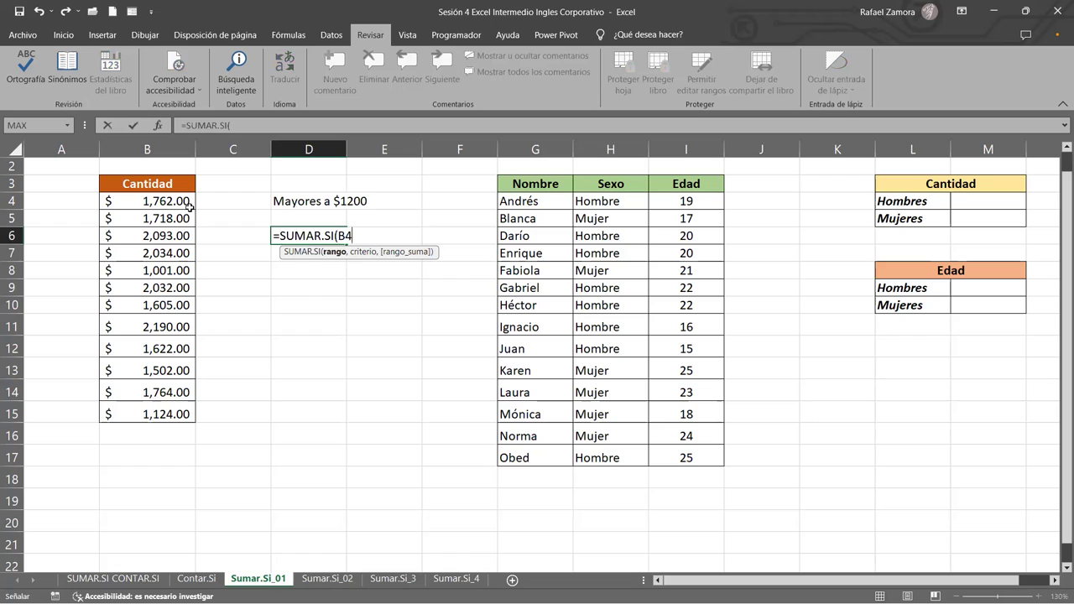
shift+click(136, 415)
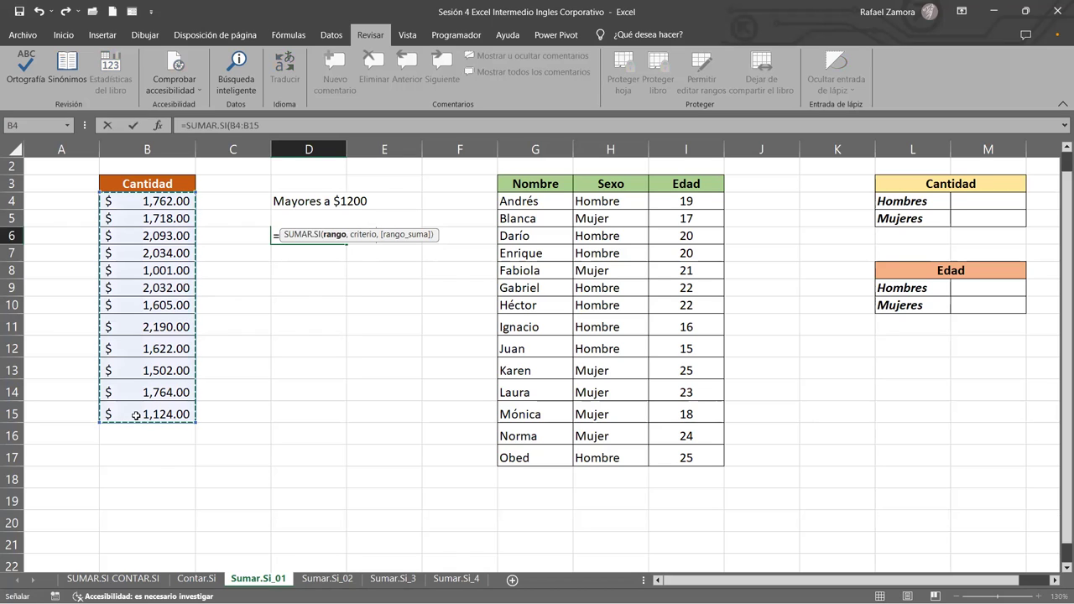
text(,)
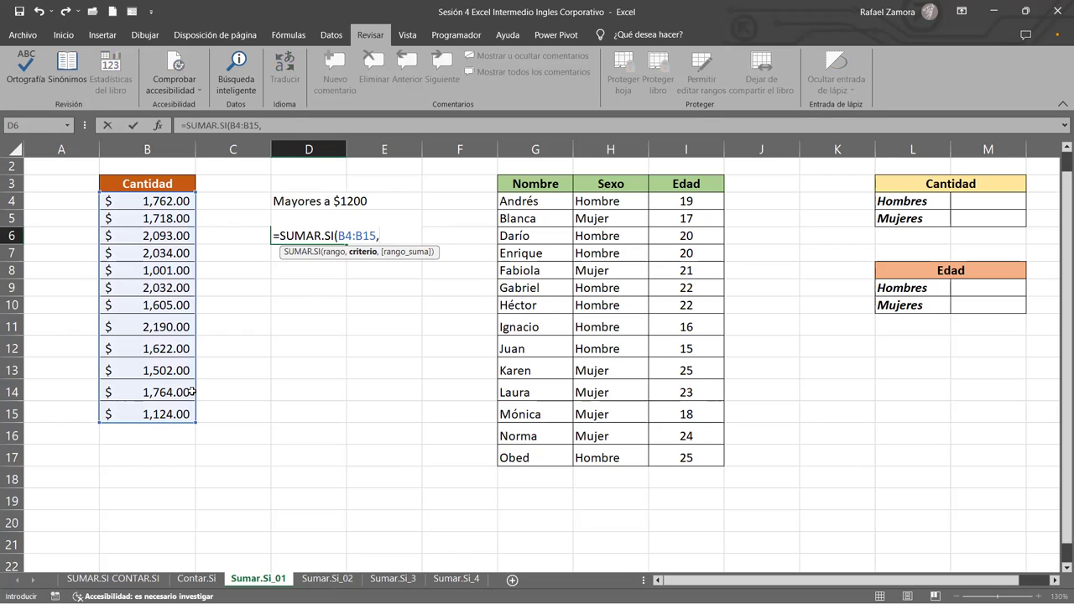
text(>)
text(1200)
scroll(220, 389, down, 1)
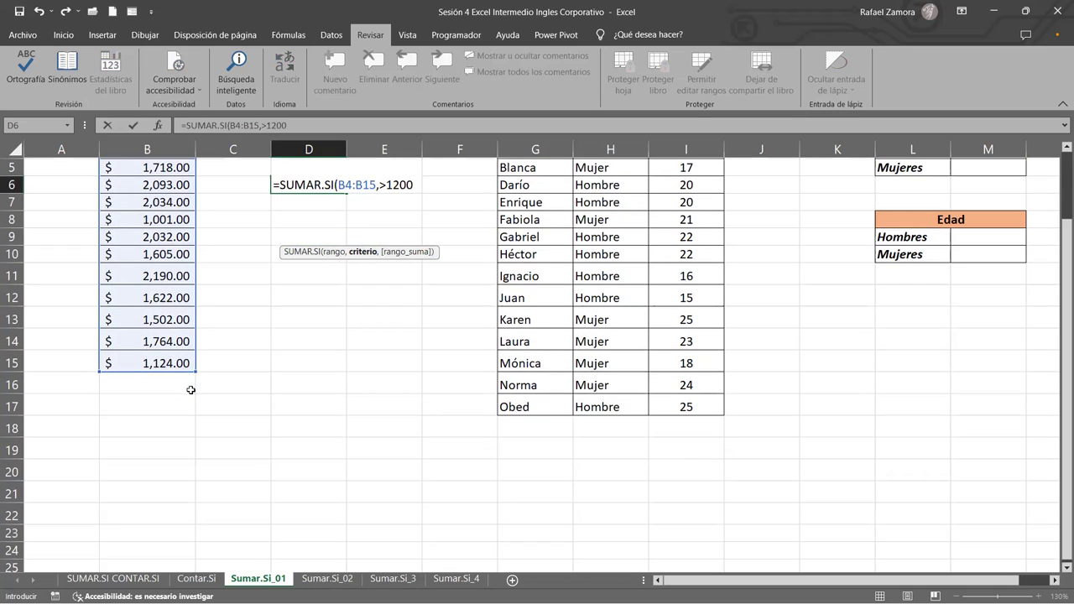
click(379, 253)
text(")
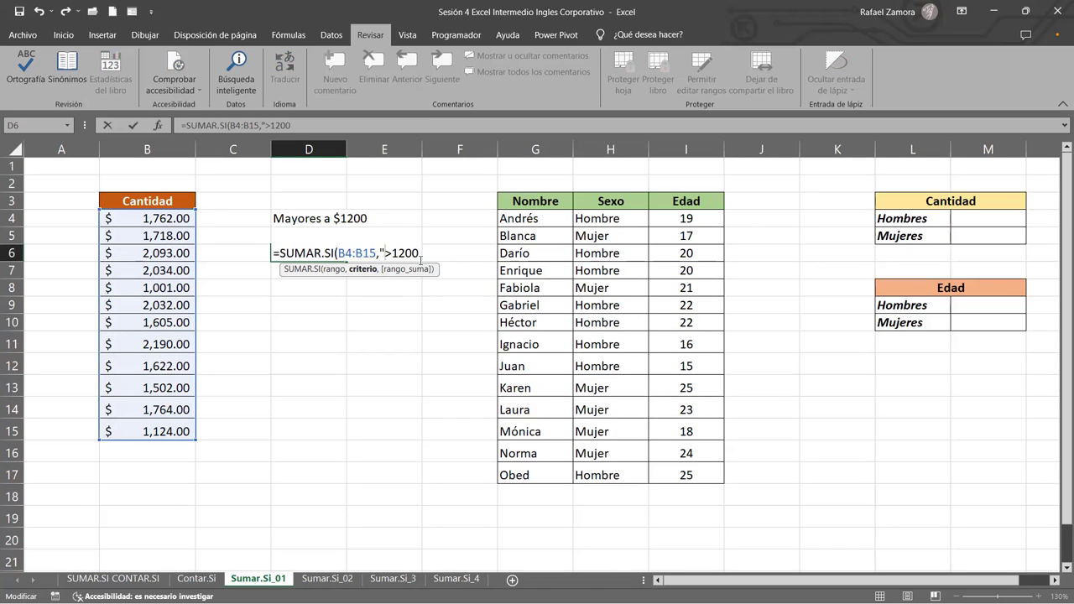
click(420, 252)
text(")
key(Return)
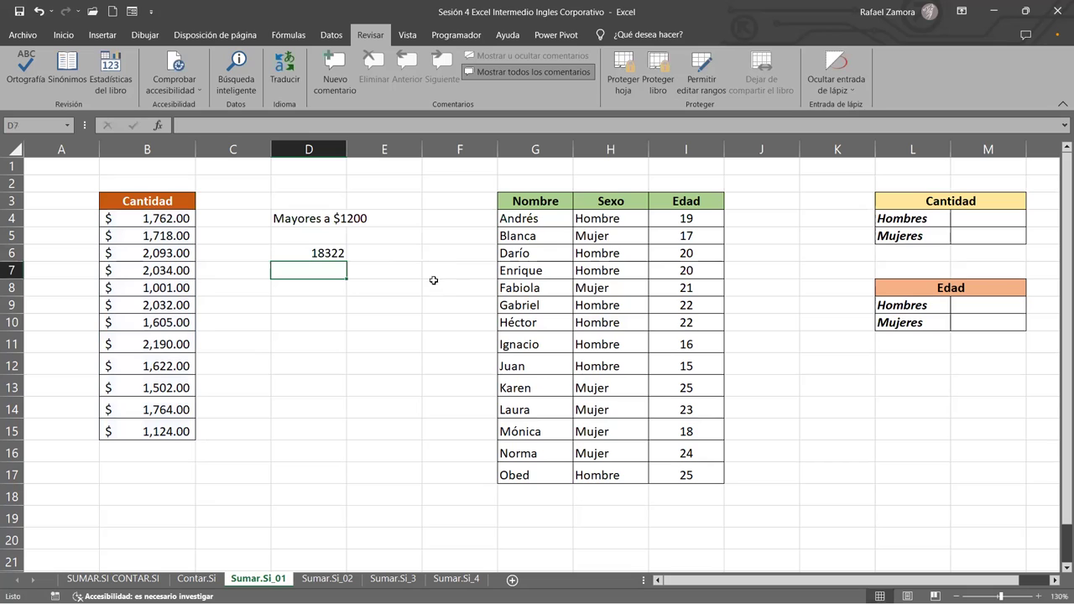
Format the D6 total as Contabilidad, showing $ 18,322.00, and review its formula.
click(327, 240)
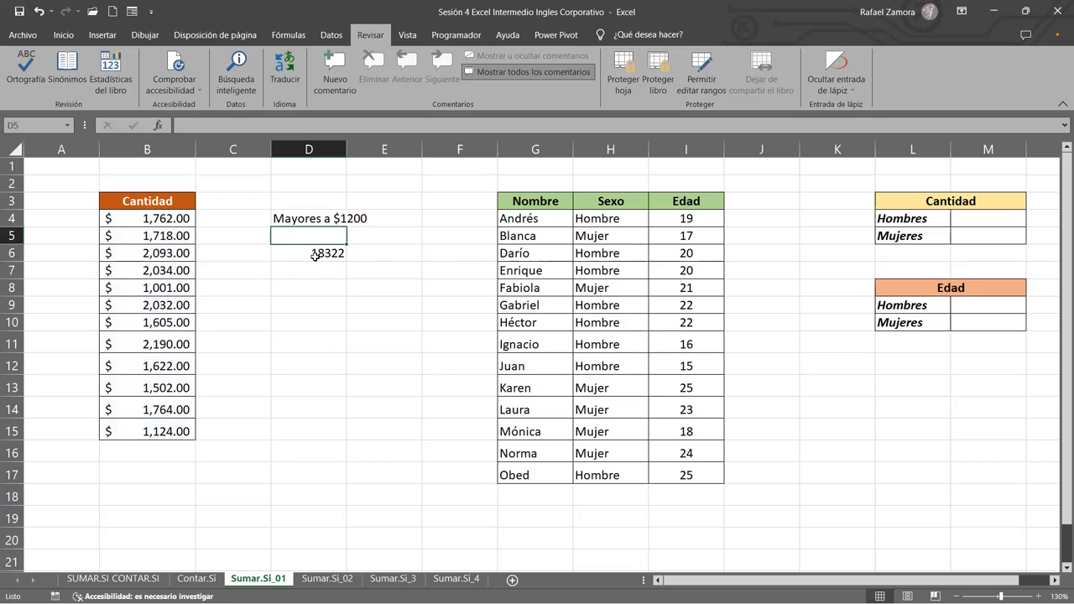
click(315, 254)
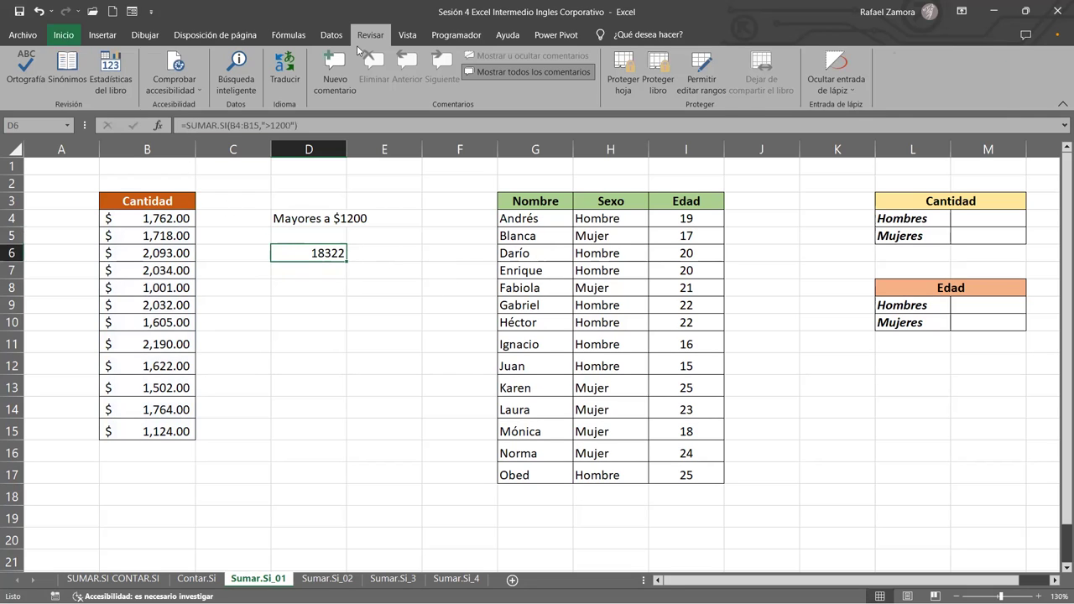
click(65, 37)
click(447, 84)
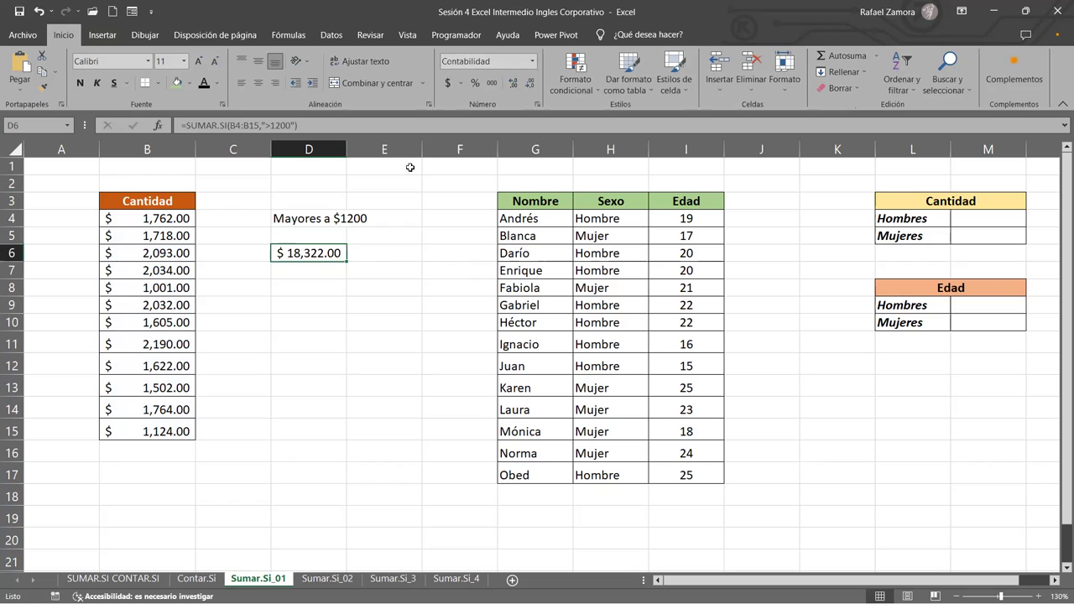
double_click(340, 253)
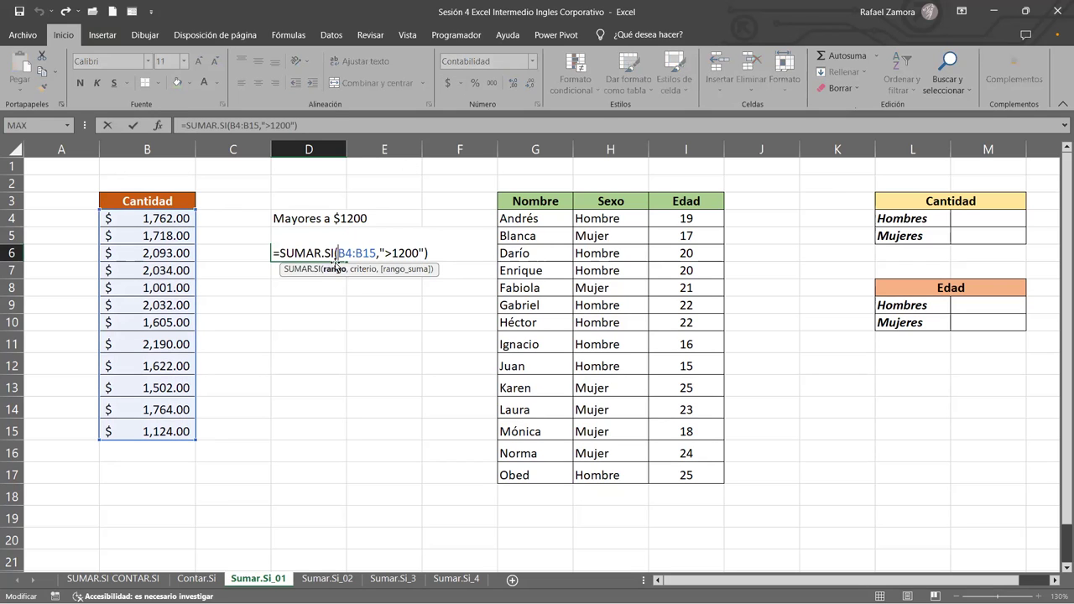
key(Escape)
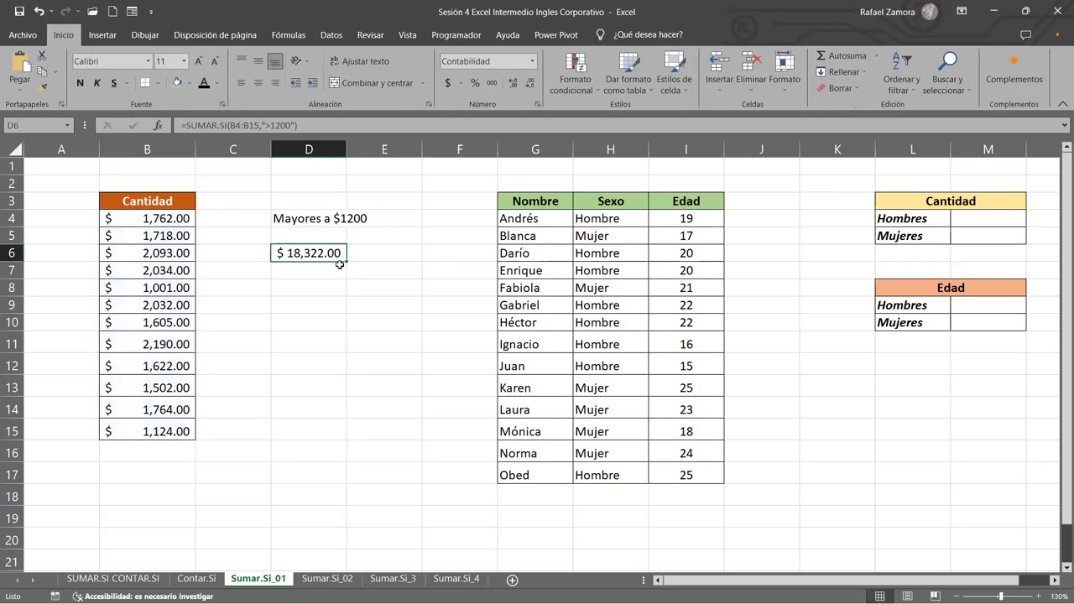
double_click(338, 253)
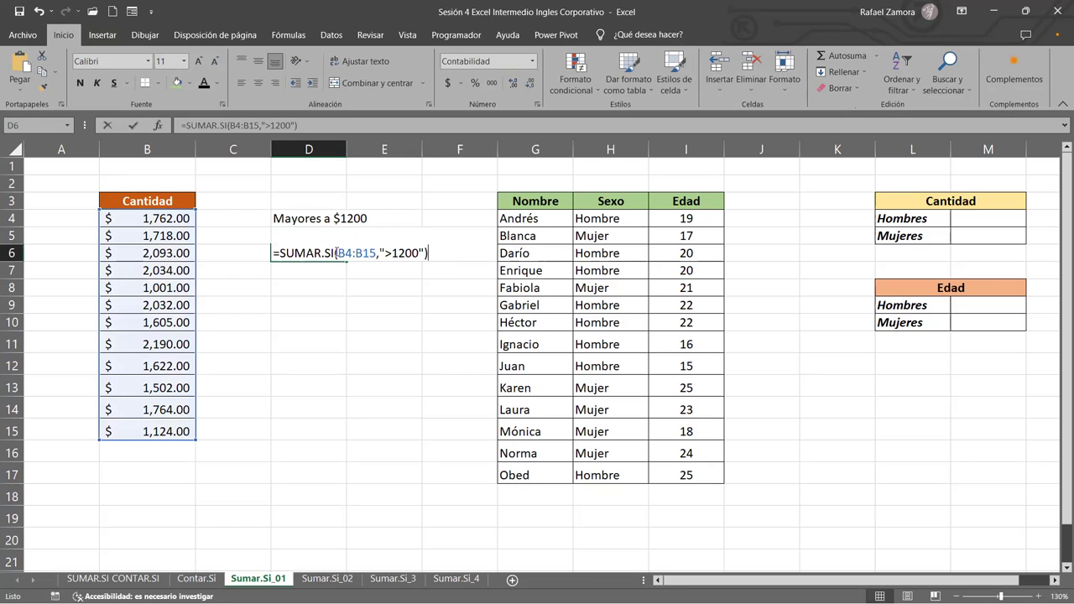
key(Escape)
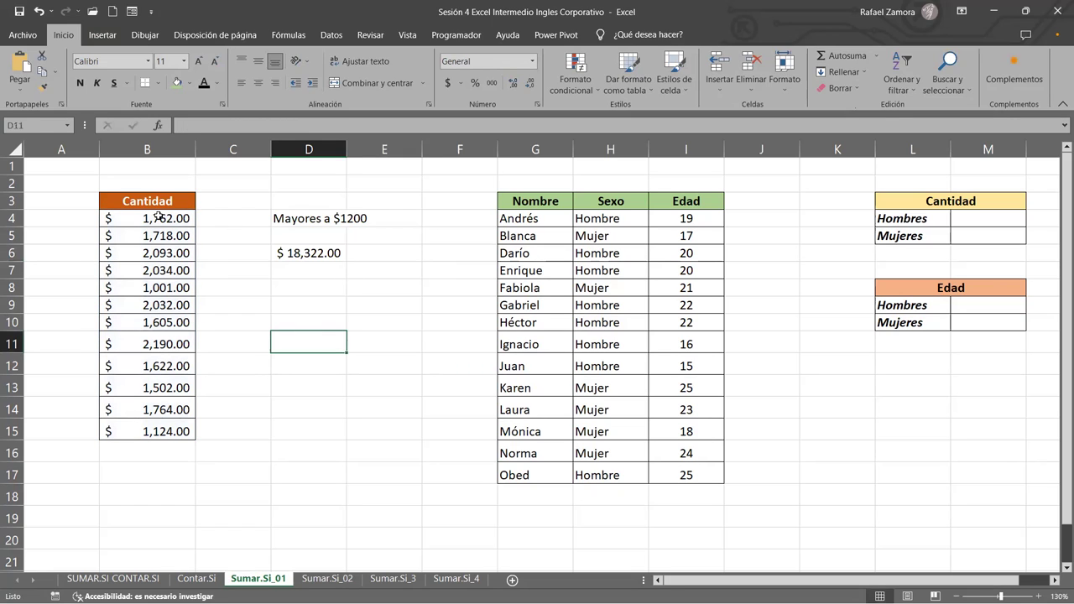
Select the Cantidad amounts above 1200 in column B and compare against D6's formula.
drag(158, 215, 147, 269)
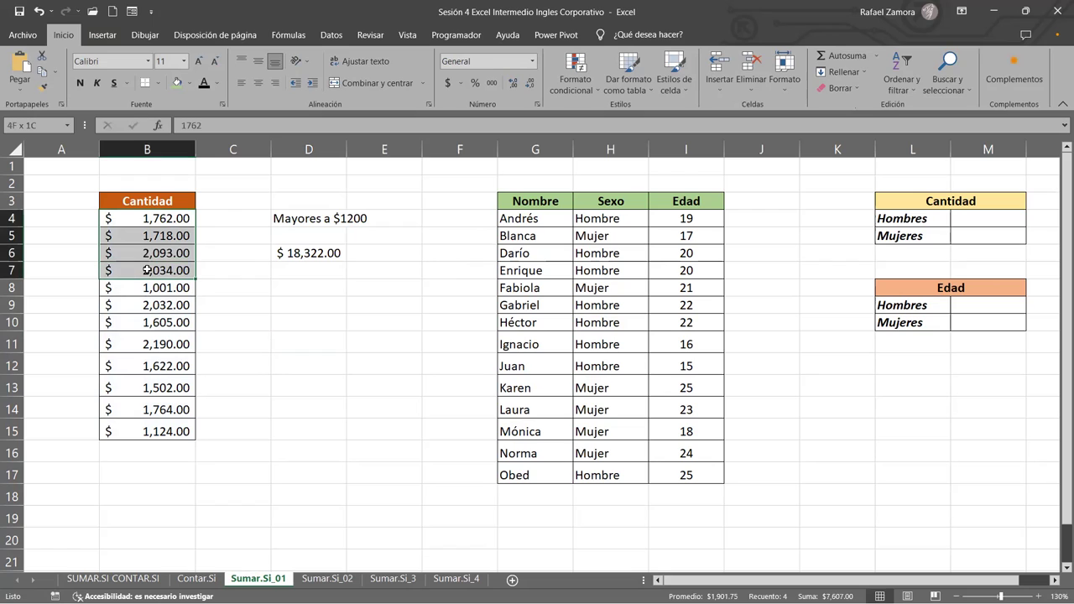
ctrl+drag(163, 305, 174, 430)
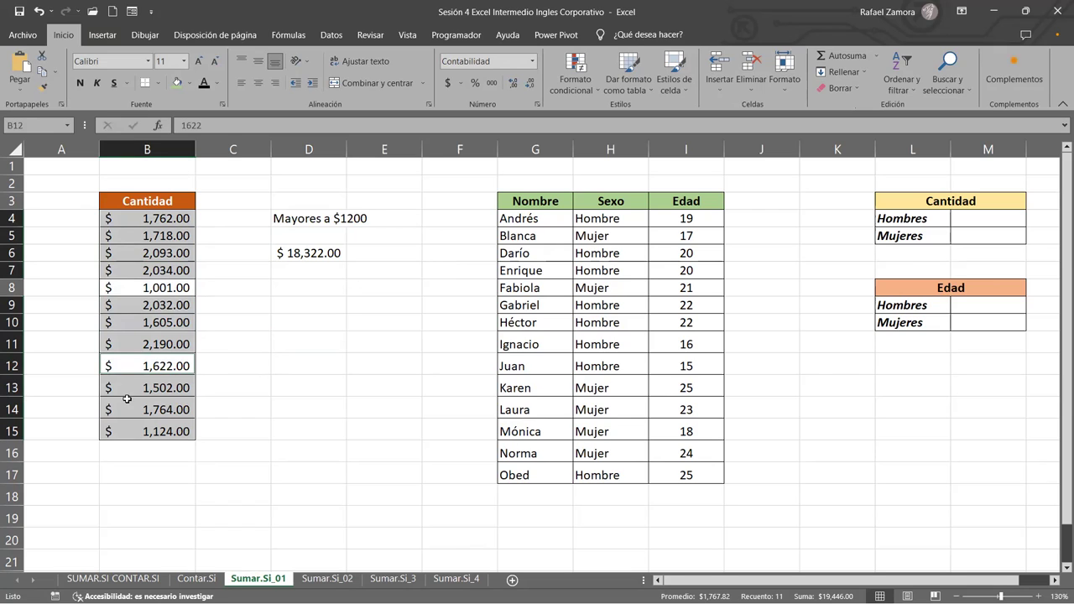
ctrl+click(156, 355)
ctrl+click(155, 359)
ctrl+click(282, 388)
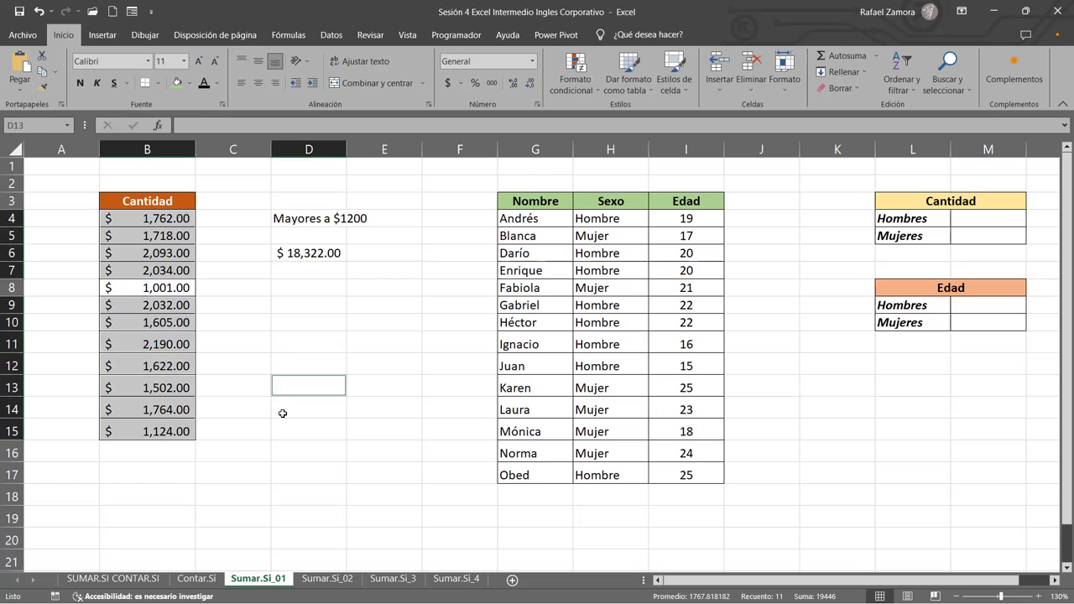
key(Return)
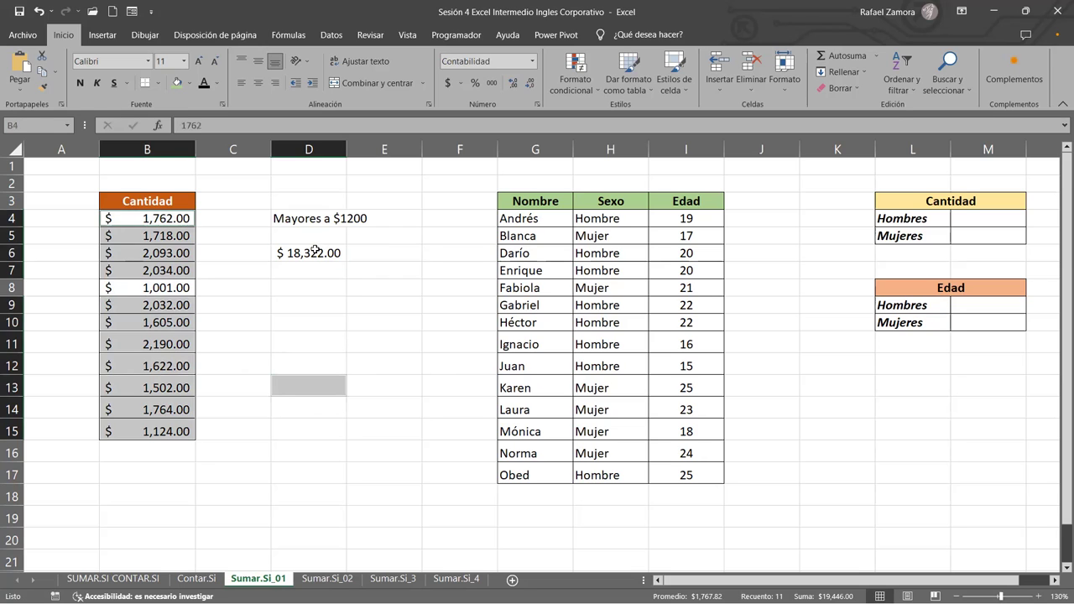
double_click(317, 250)
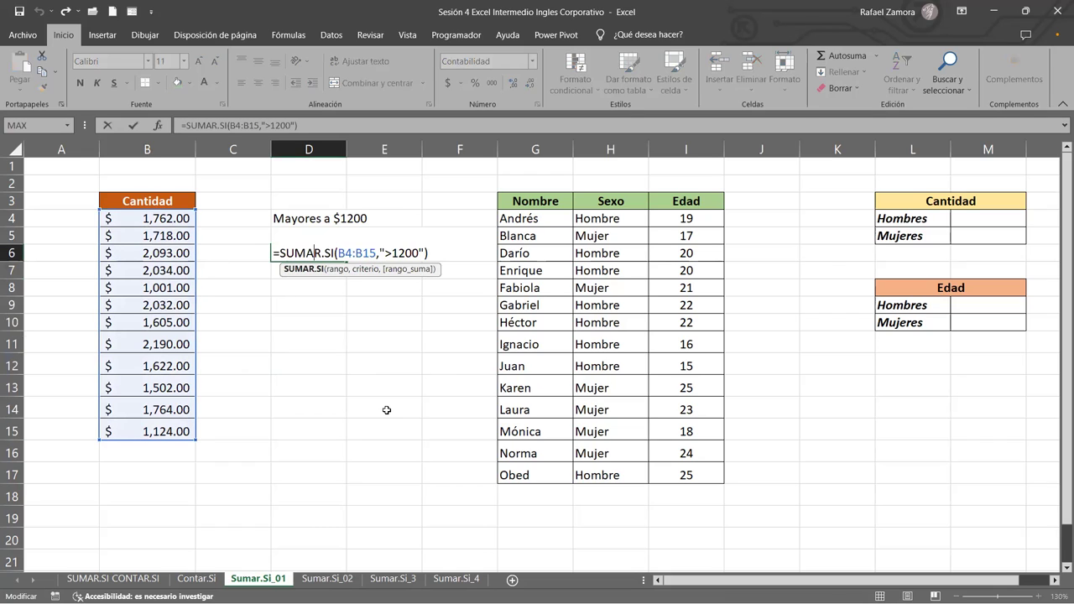
key(Return)
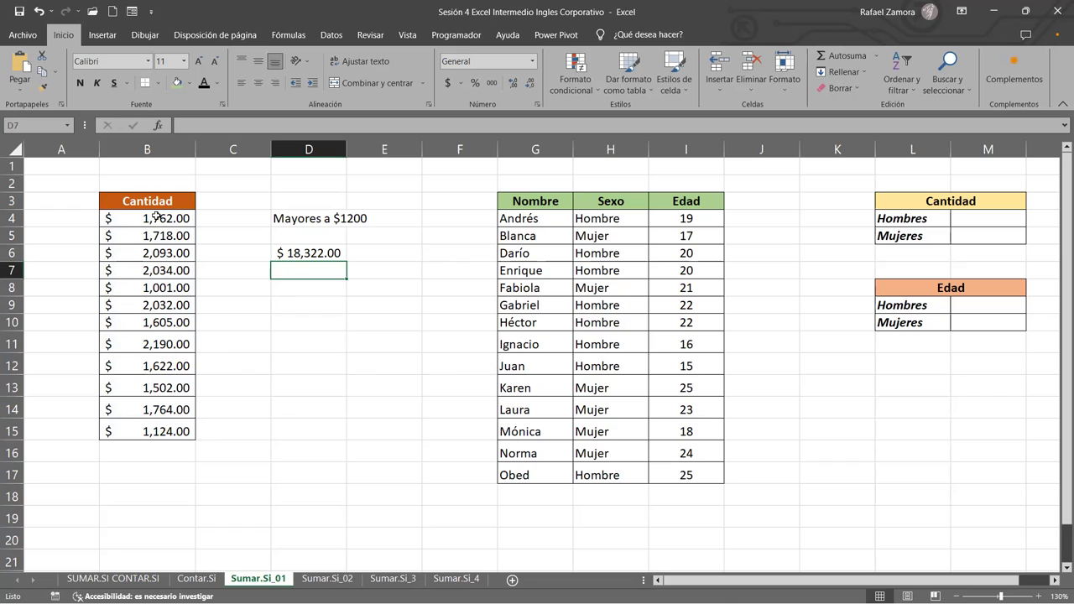
Confirm the amounts sum to 18,322, then inspect D6's range and >1200 criterion arguments.
click(134, 270)
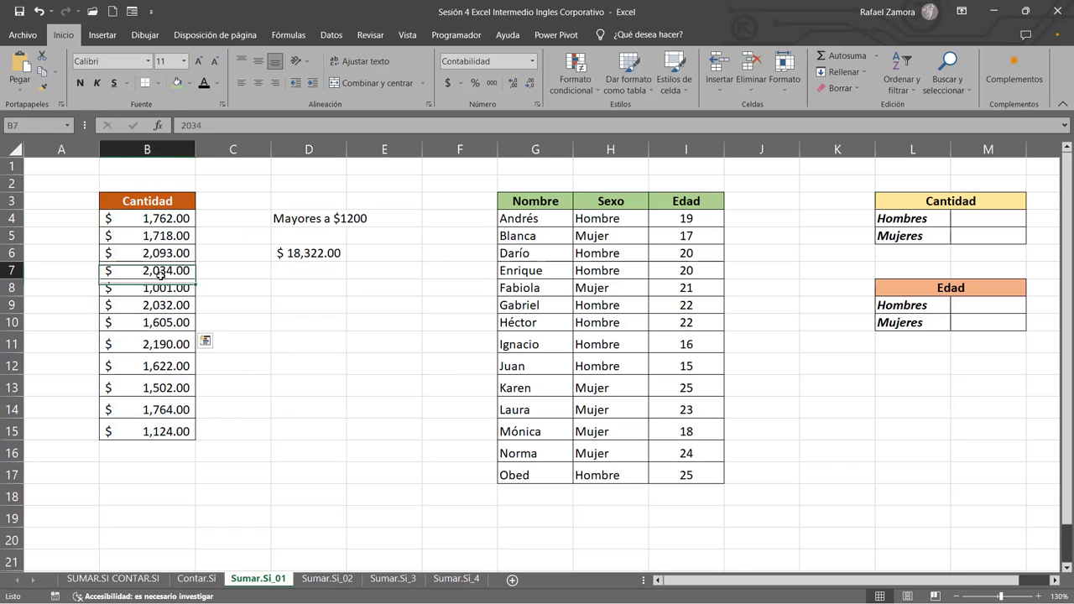
click(155, 231)
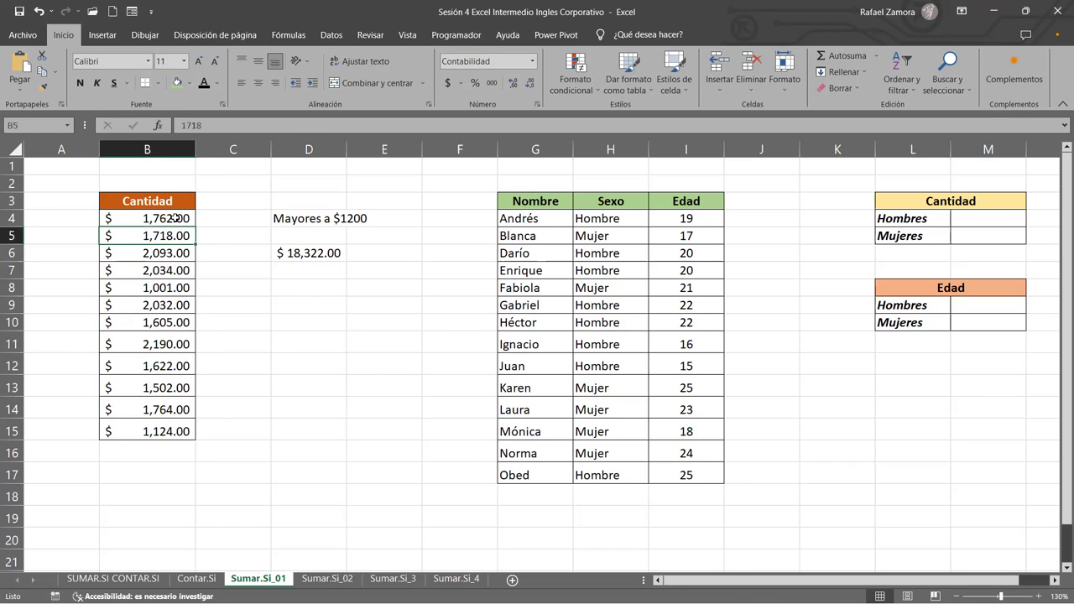
drag(172, 216, 173, 415)
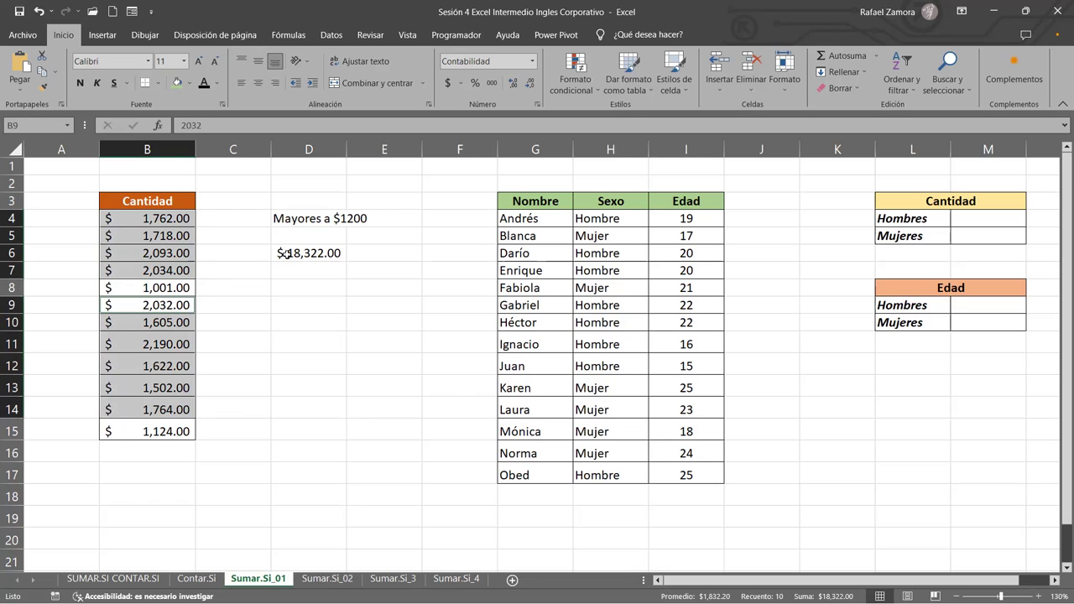
click(329, 354)
click(307, 252)
double_click(306, 252)
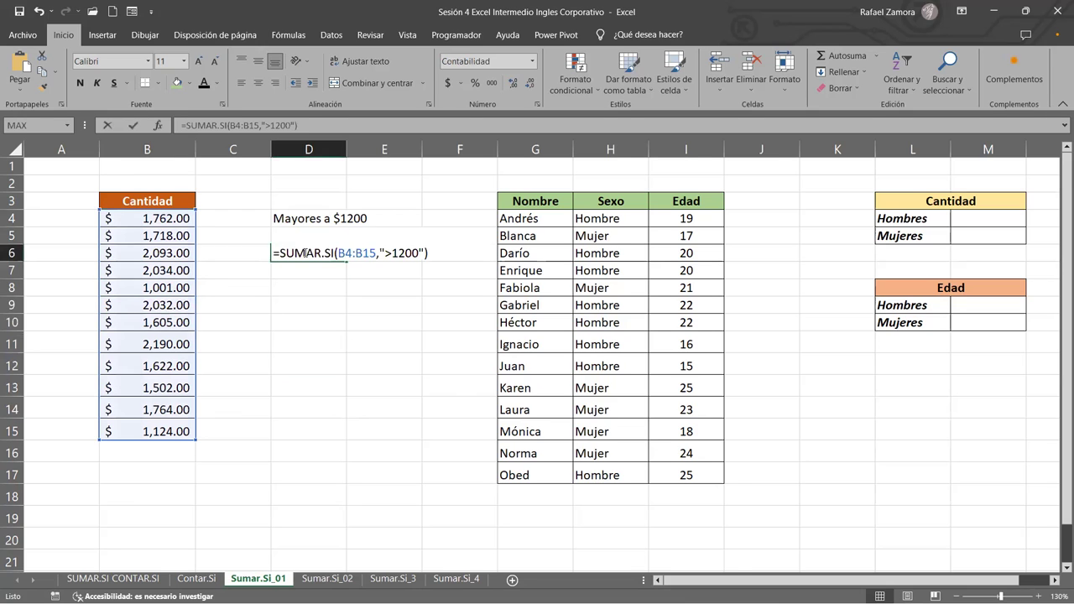
click(375, 251)
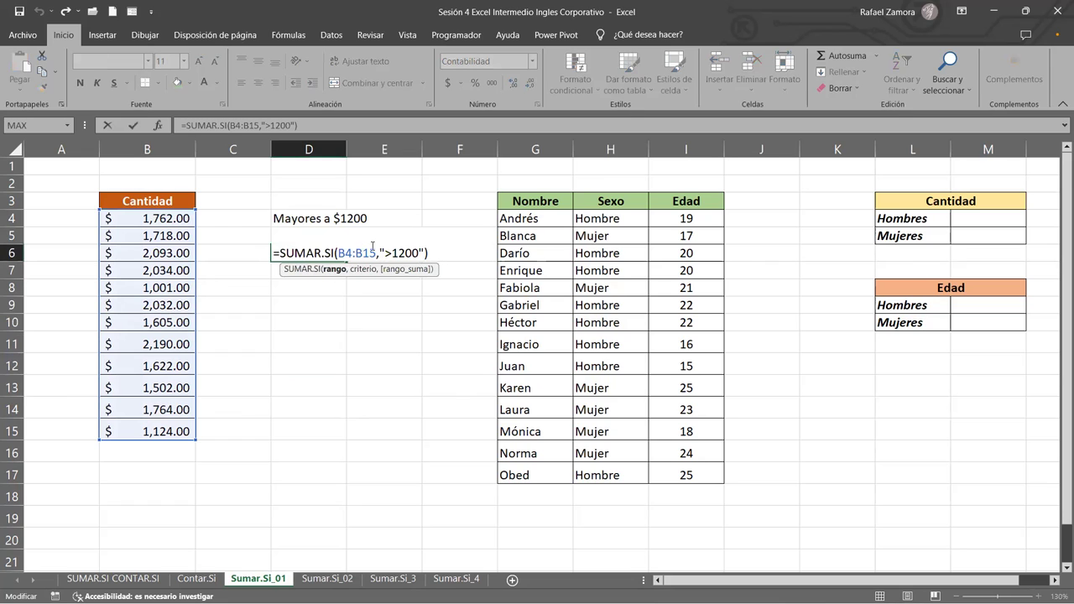
click(421, 251)
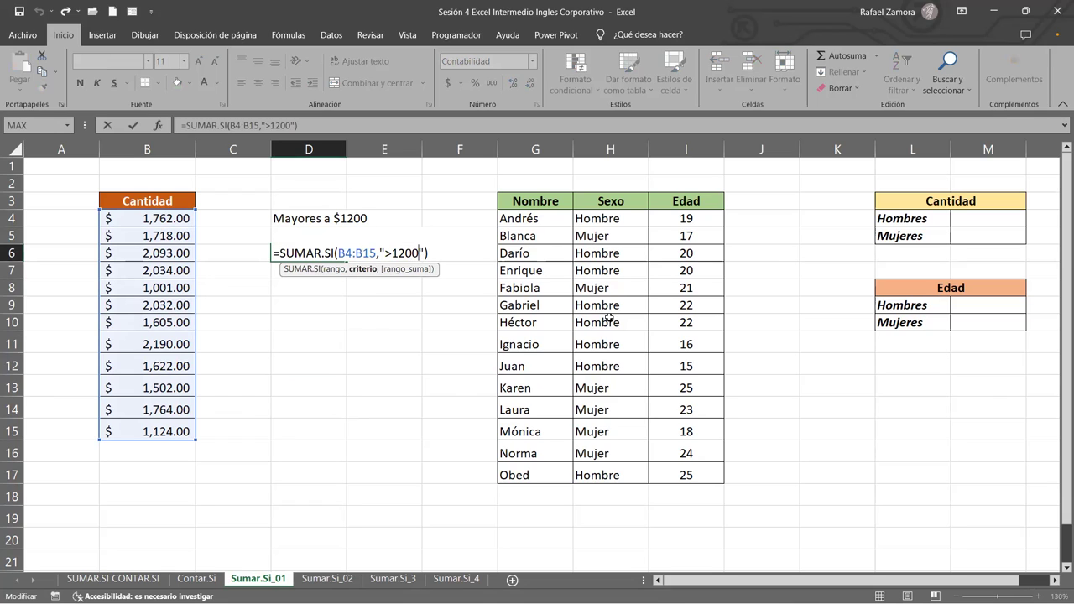